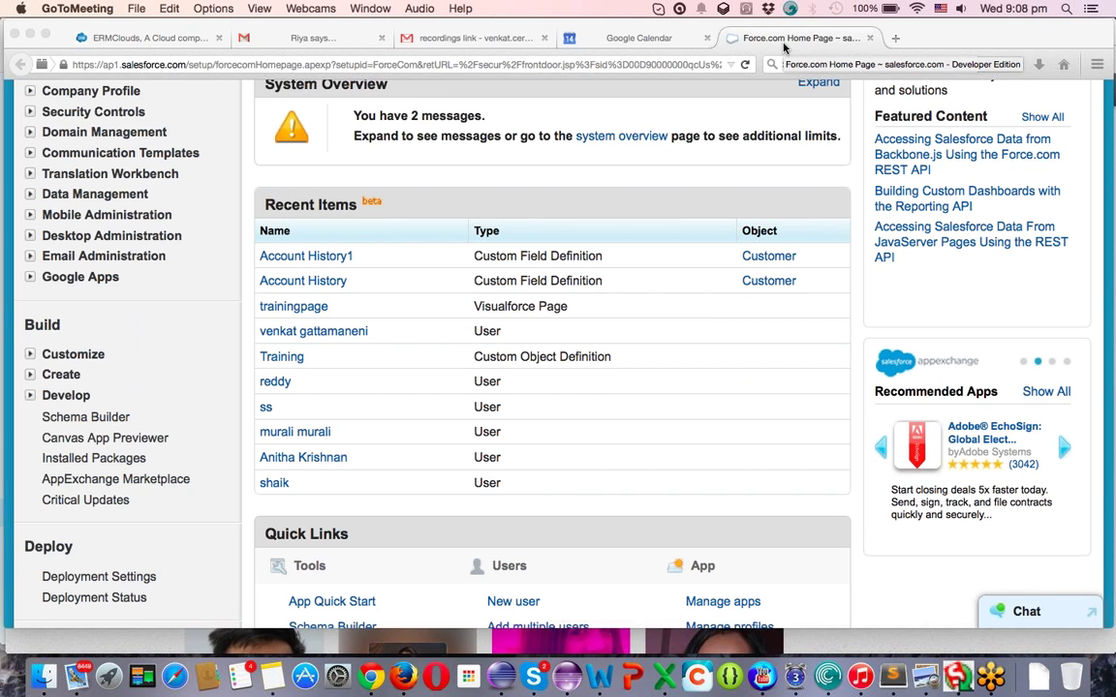
- Move the Salesforce tab into its own window and open the page layouts list for Accounts in the setup's Customize section
drag(785, 45, 345, 37)
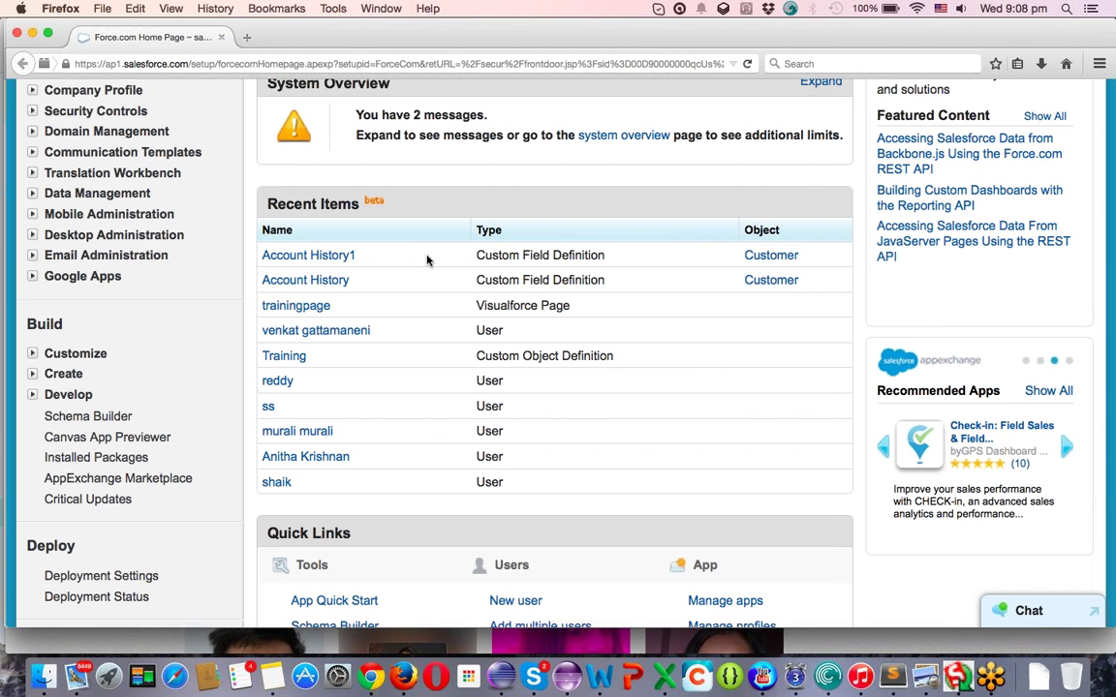
click(34, 354)
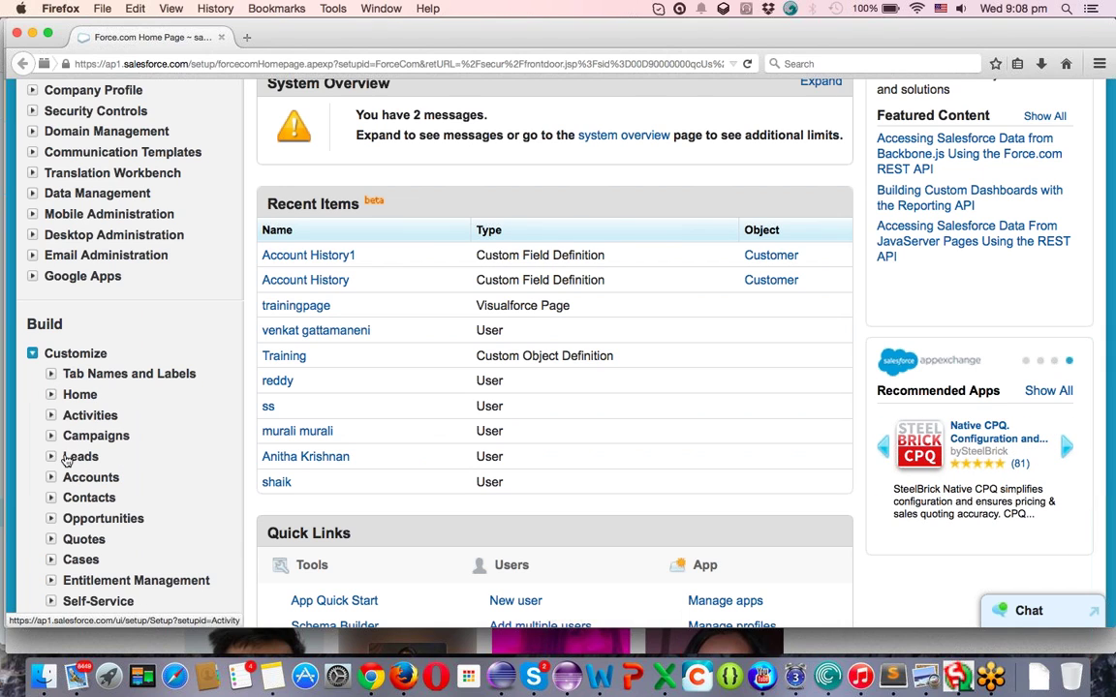
click(50, 477)
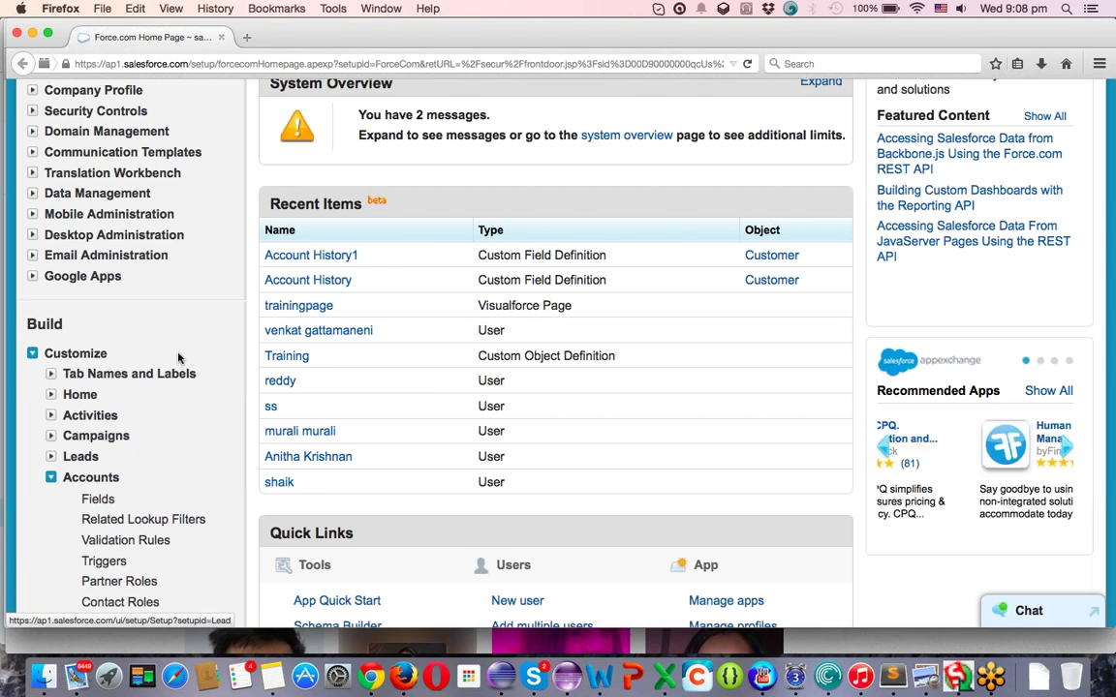
scroll(178, 359, down, 3)
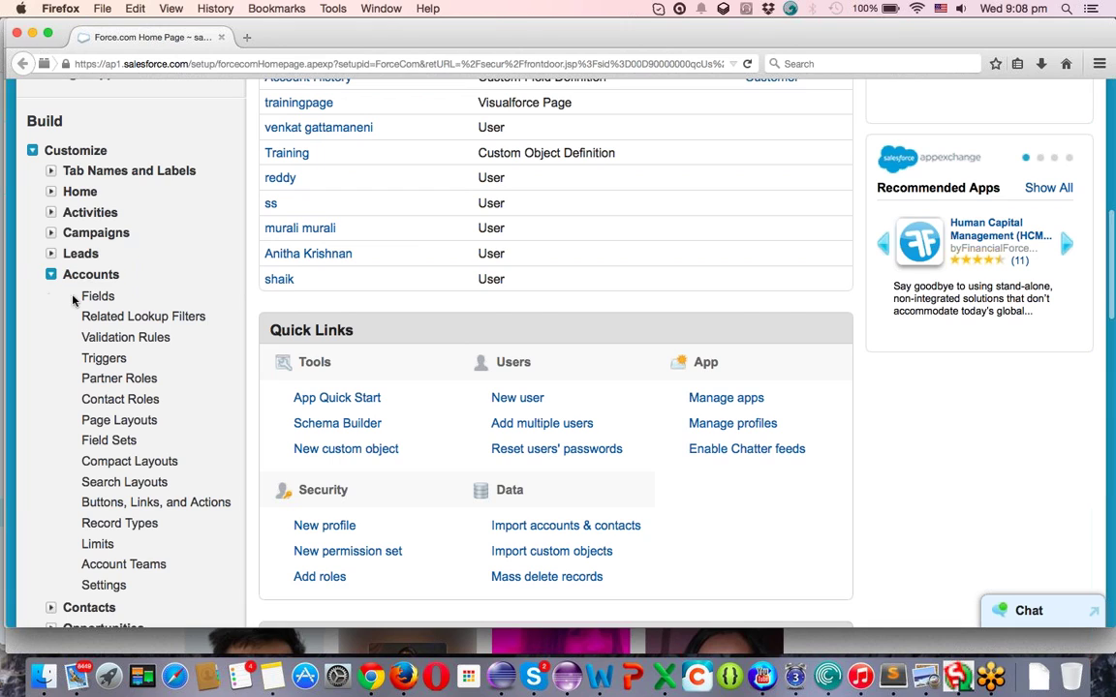
click(123, 422)
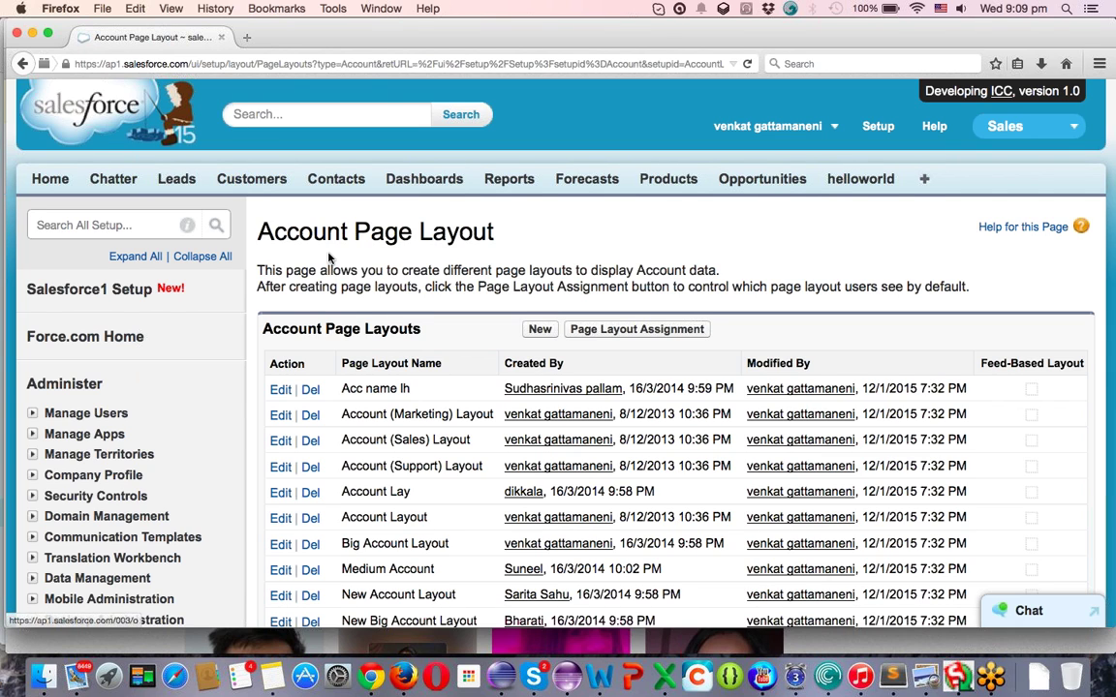
scroll(331, 291, down, 3)
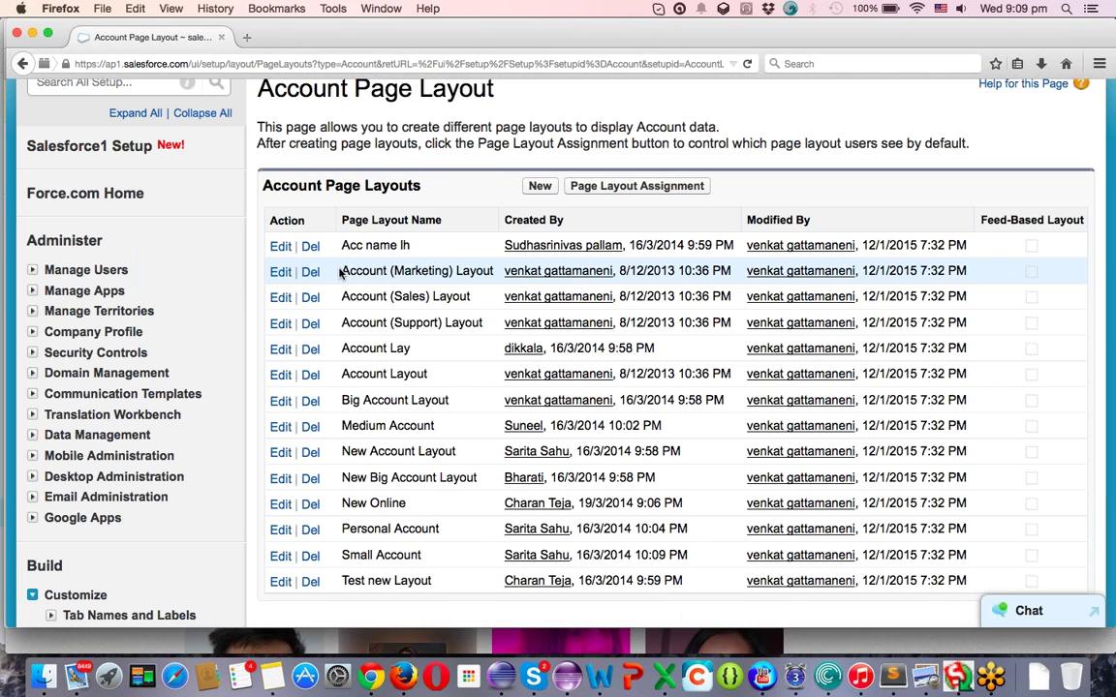
- Edit the Account (Sales) Layout, remove the Type field from its Account Information section, and save the layout
drag(341, 273, 444, 376)
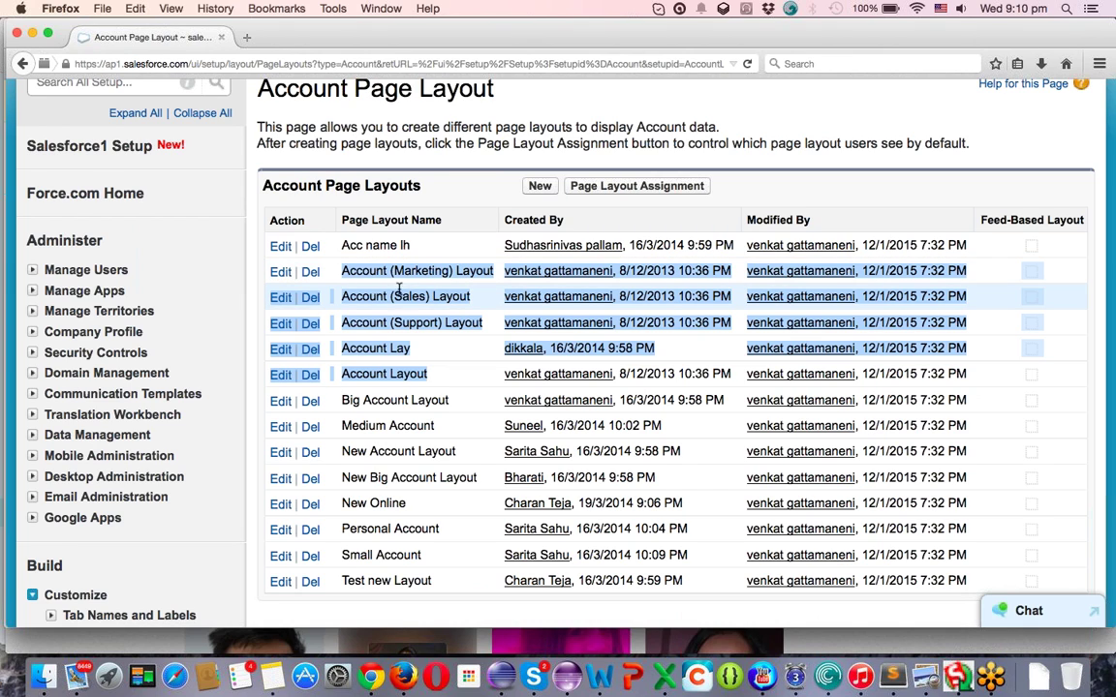
click(280, 301)
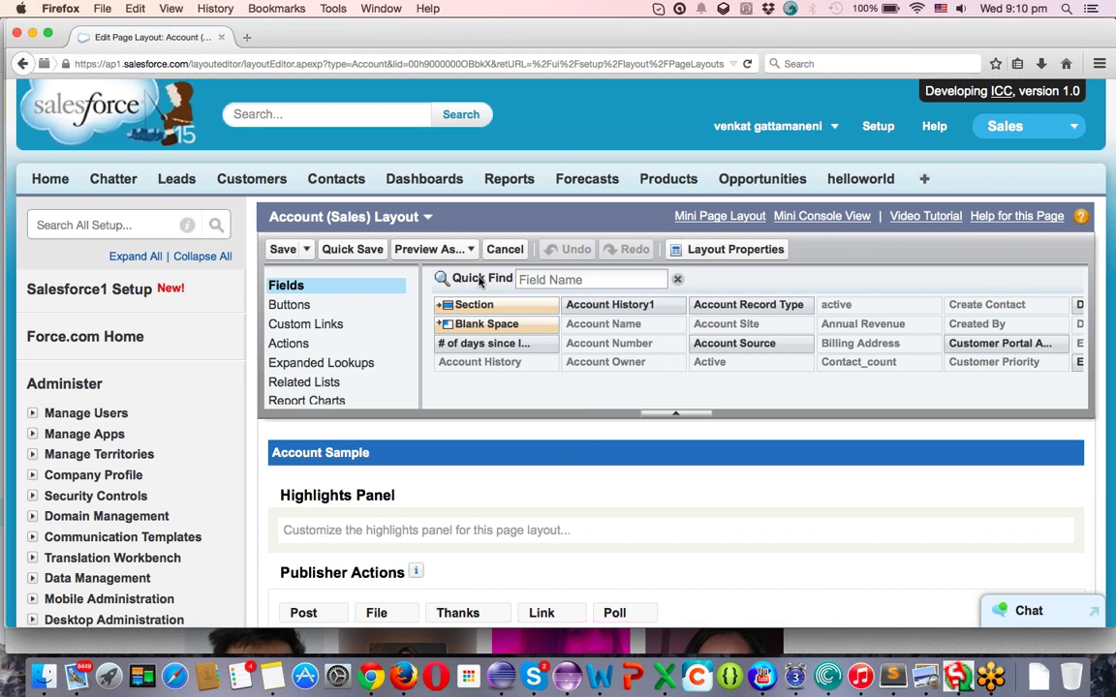
scroll(553, 379, down, 10)
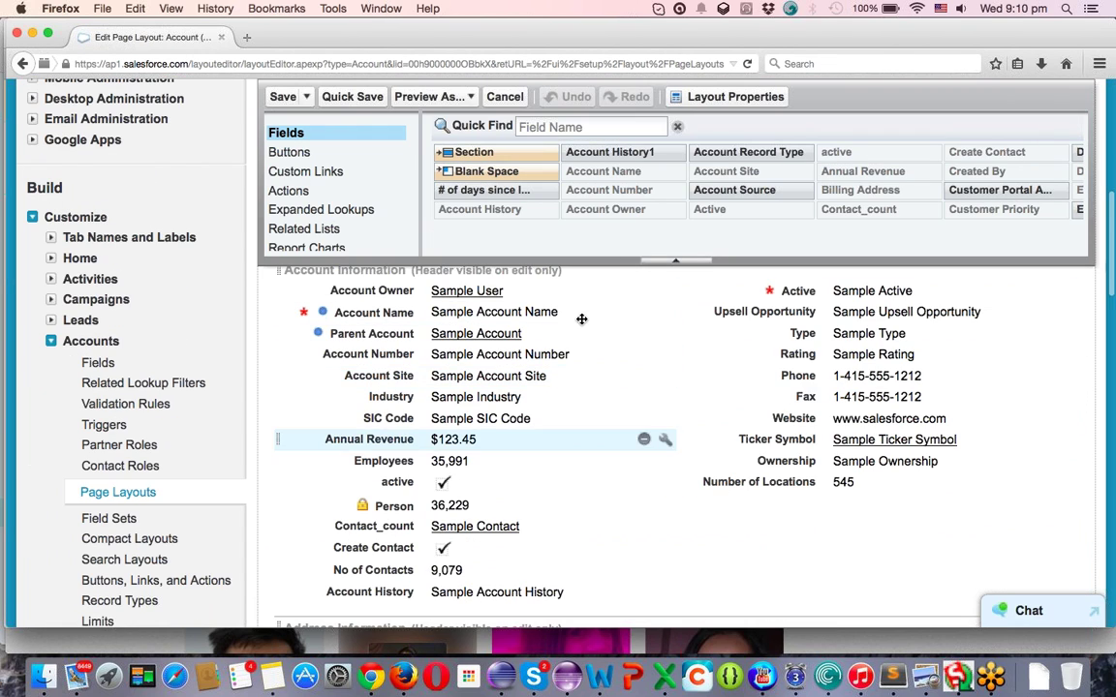
click(813, 336)
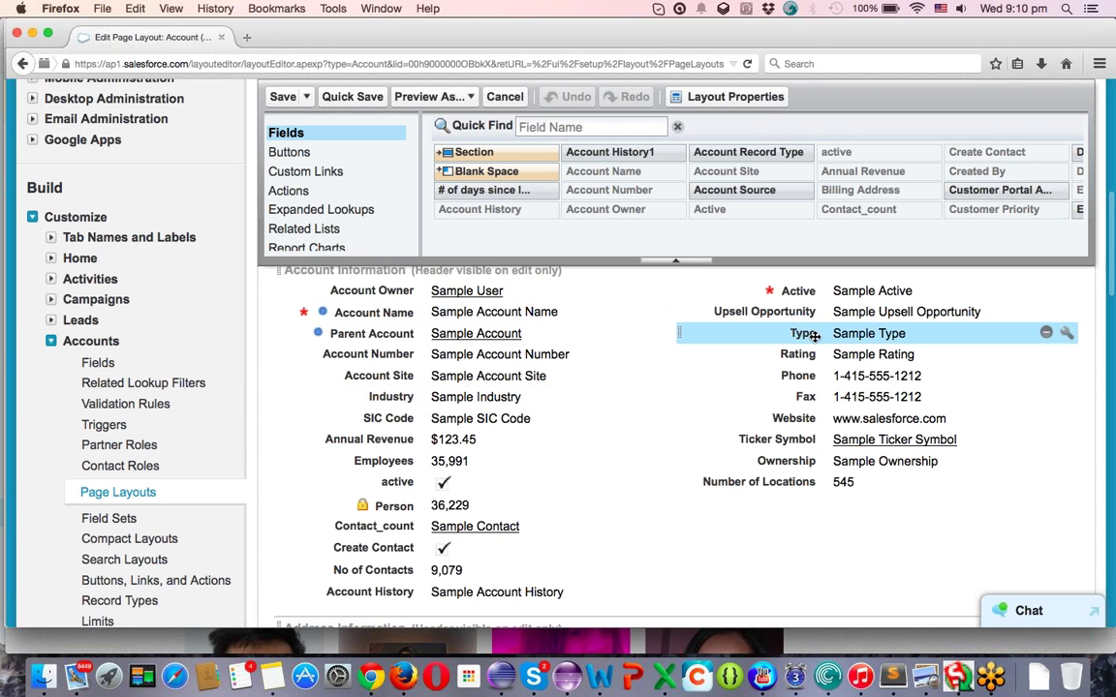
drag(814, 336, 855, 198)
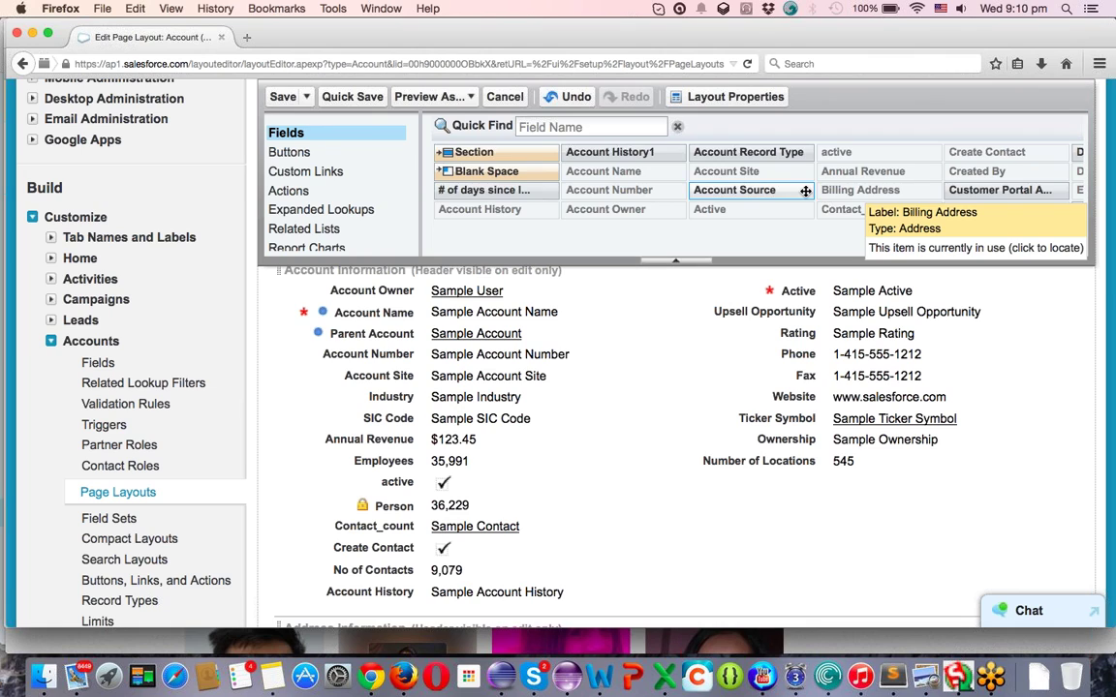
scroll(805, 191, right, 10)
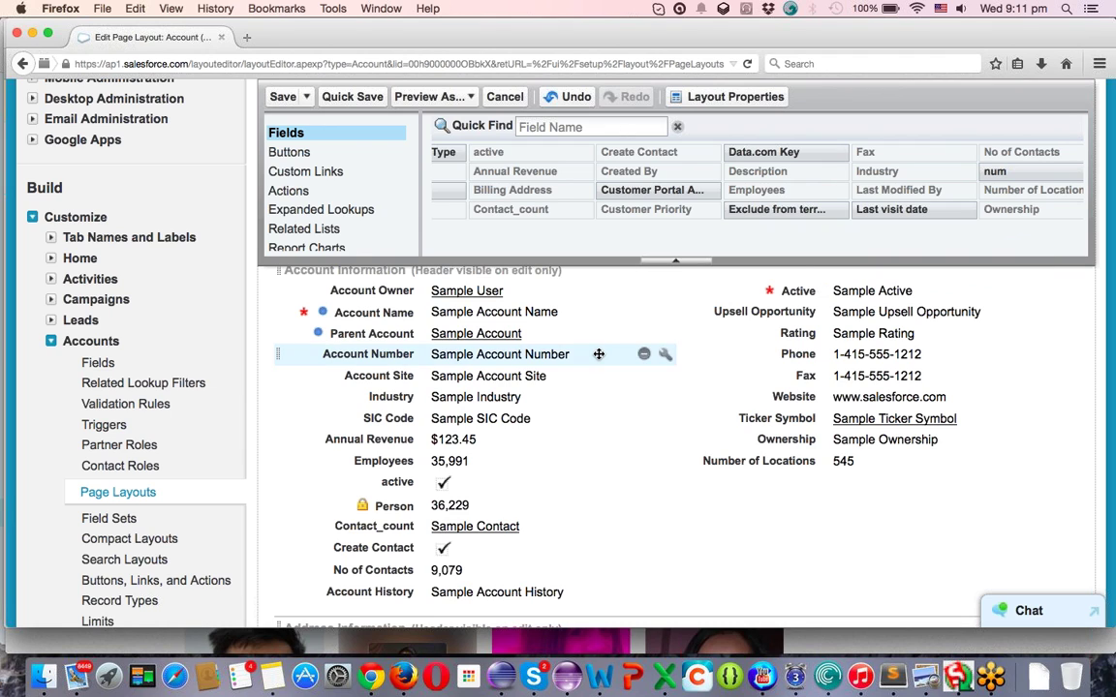
scroll(358, 373, up, 5)
scroll(358, 373, up, 1)
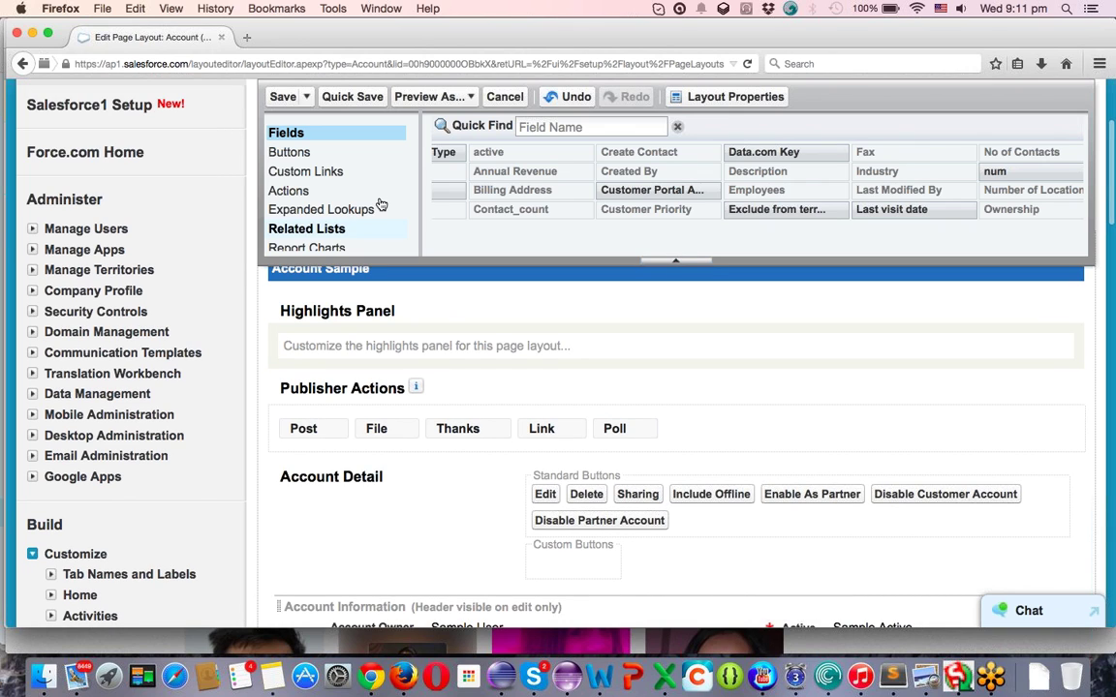
click(281, 96)
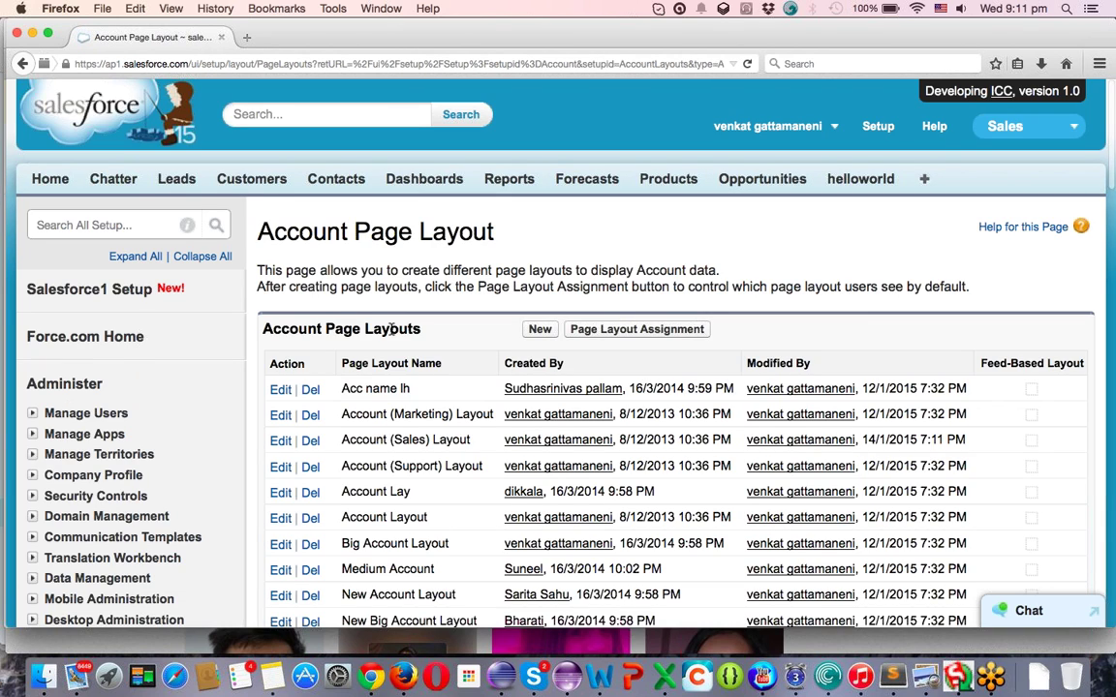
- Create a new account page layout named "Sample Page layout" by cloning the existing Account (Marketing) Layout
scroll(392, 327, down, 3)
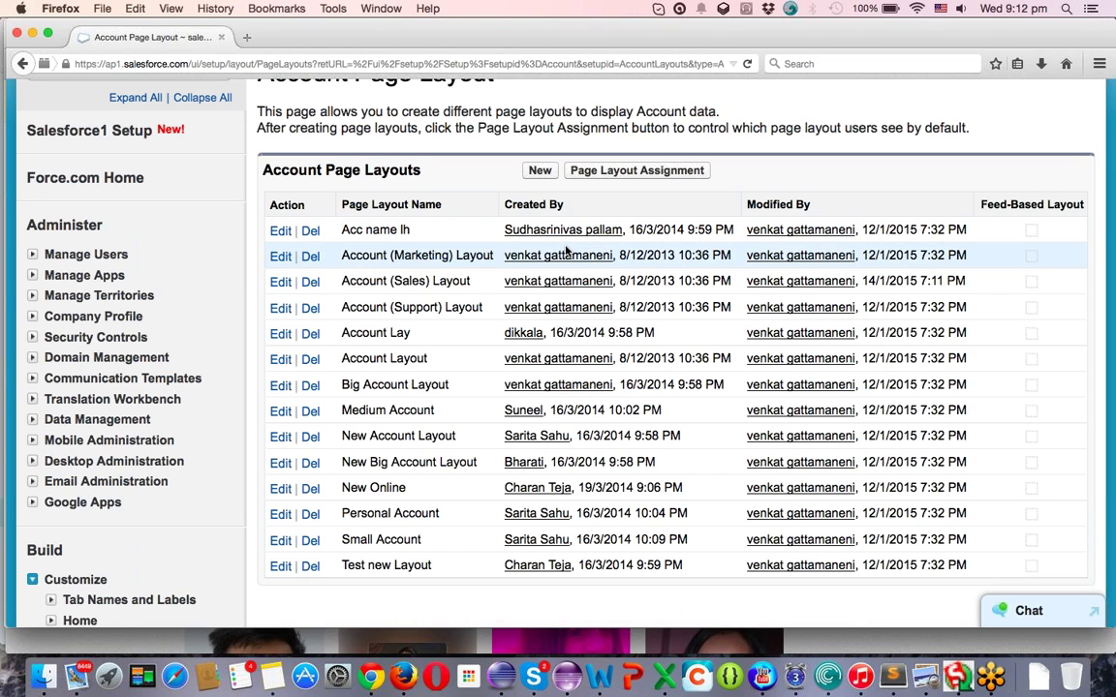
click(541, 171)
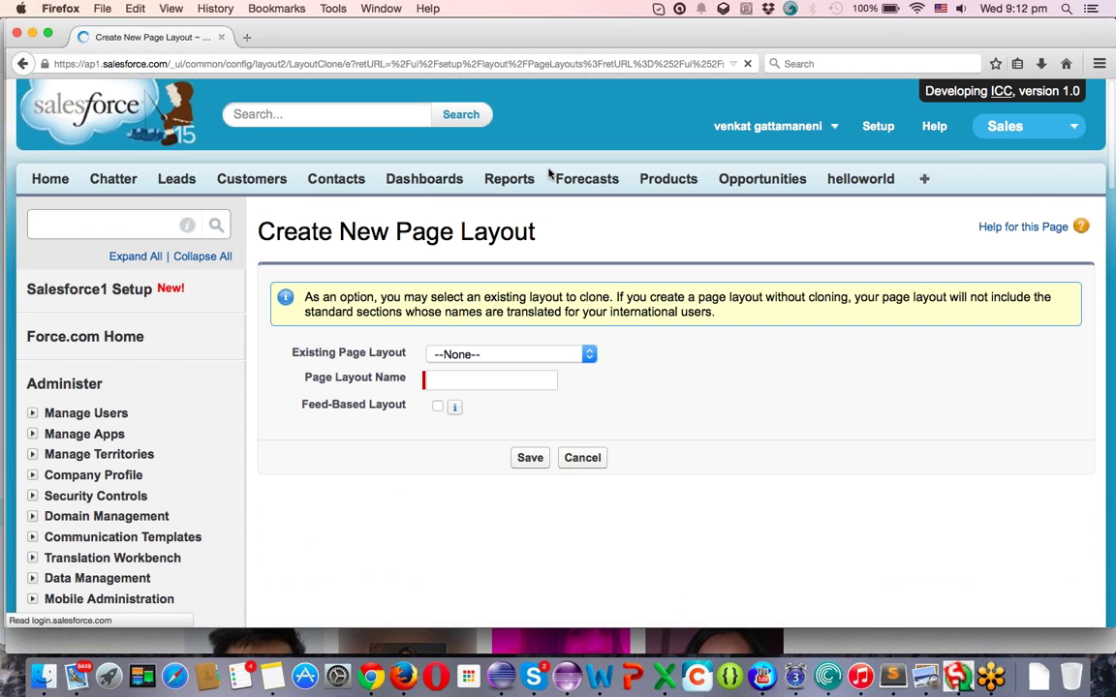
click(455, 355)
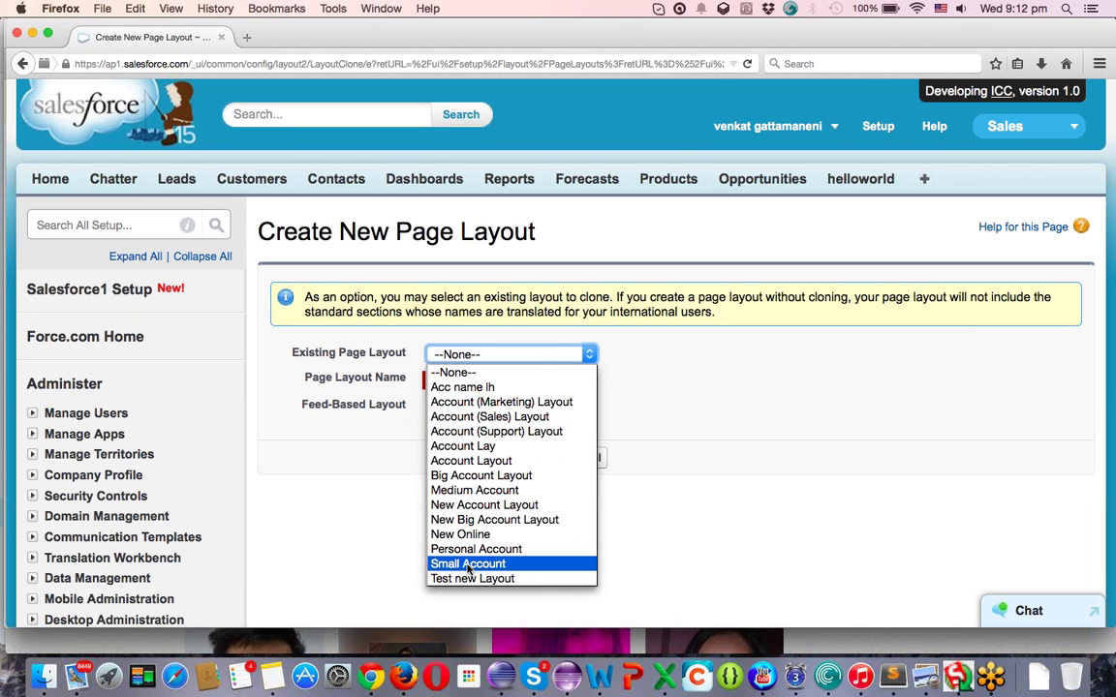
click(476, 402)
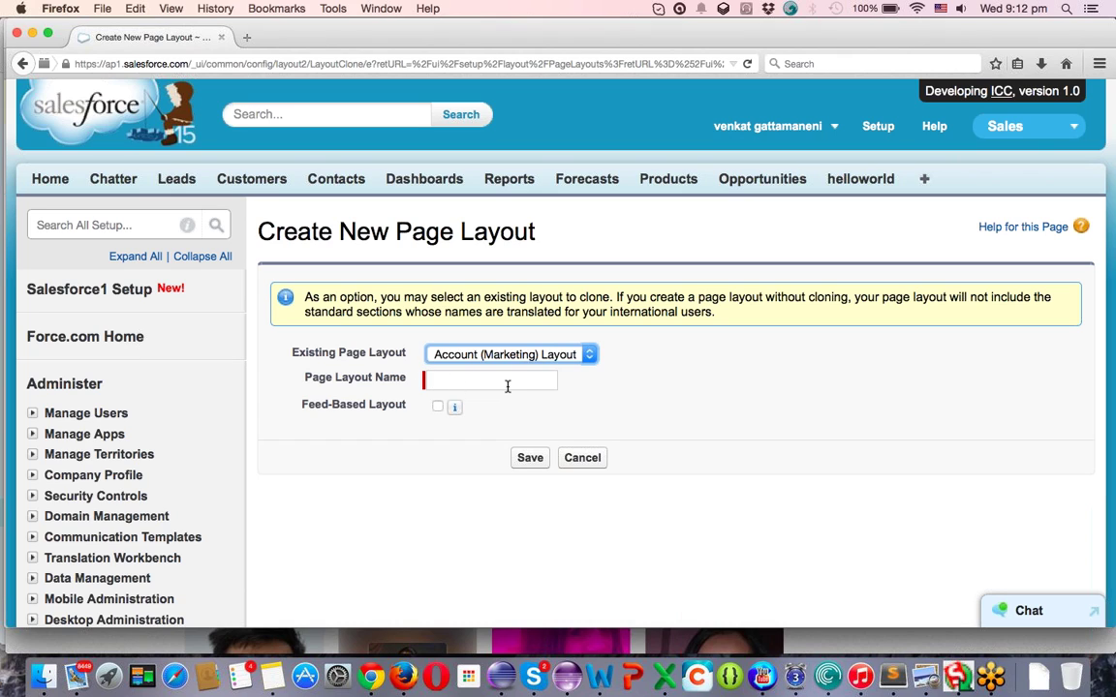
click(447, 378)
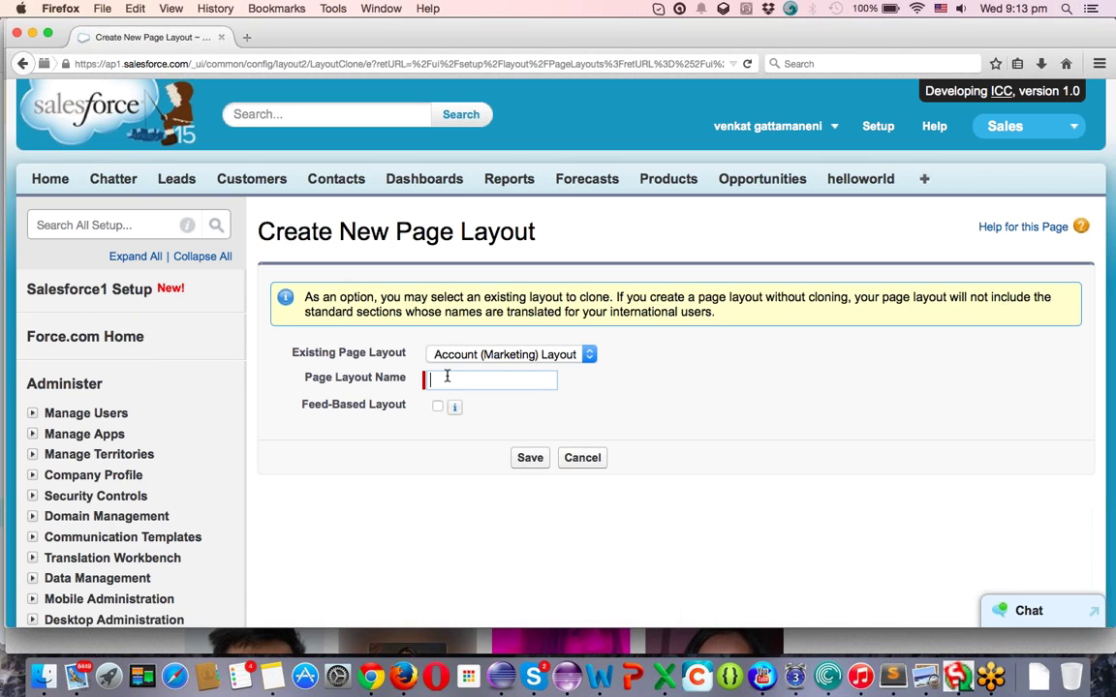
text(Sample Page layout)
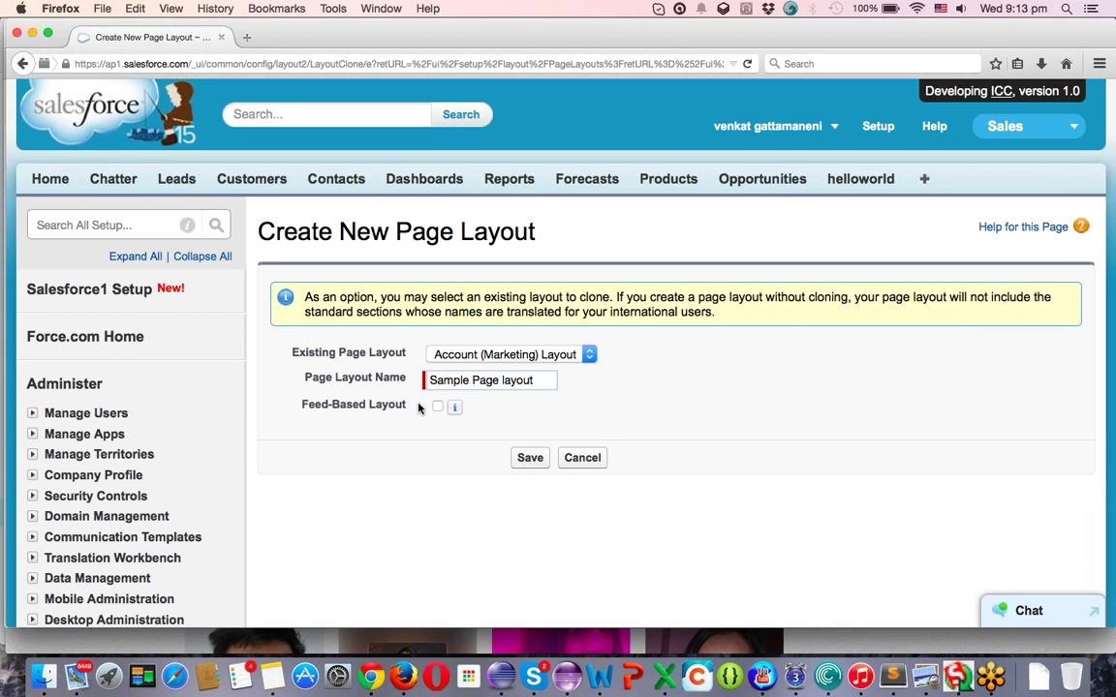
click(523, 459)
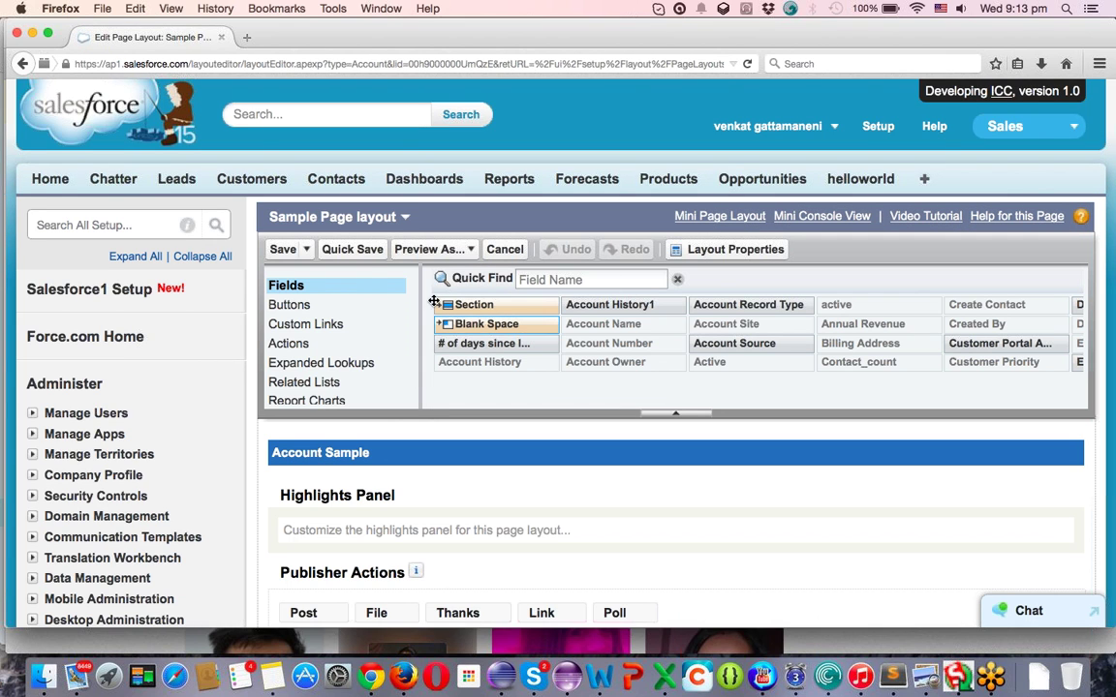
- Locate the Account Name, Contact_count and Annual Revenue fields in use, and add Account Source above No of Contacts in the Account Information section
scroll(386, 461, down, 5)
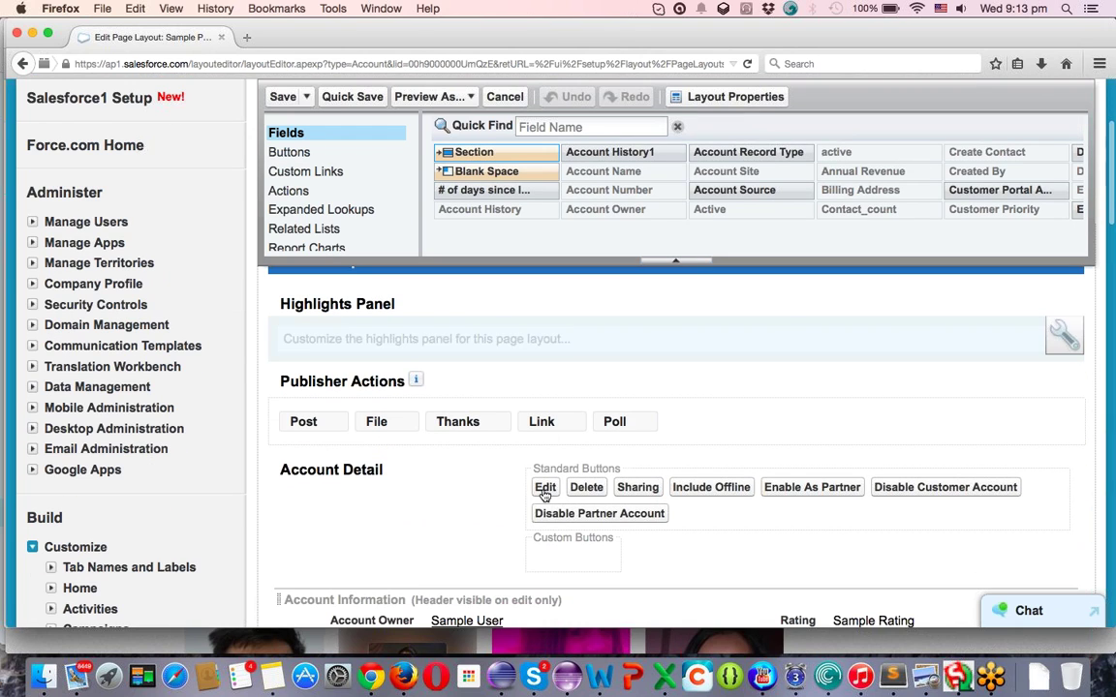
mouse_move(516, 345)
scroll(517, 347, down, 12)
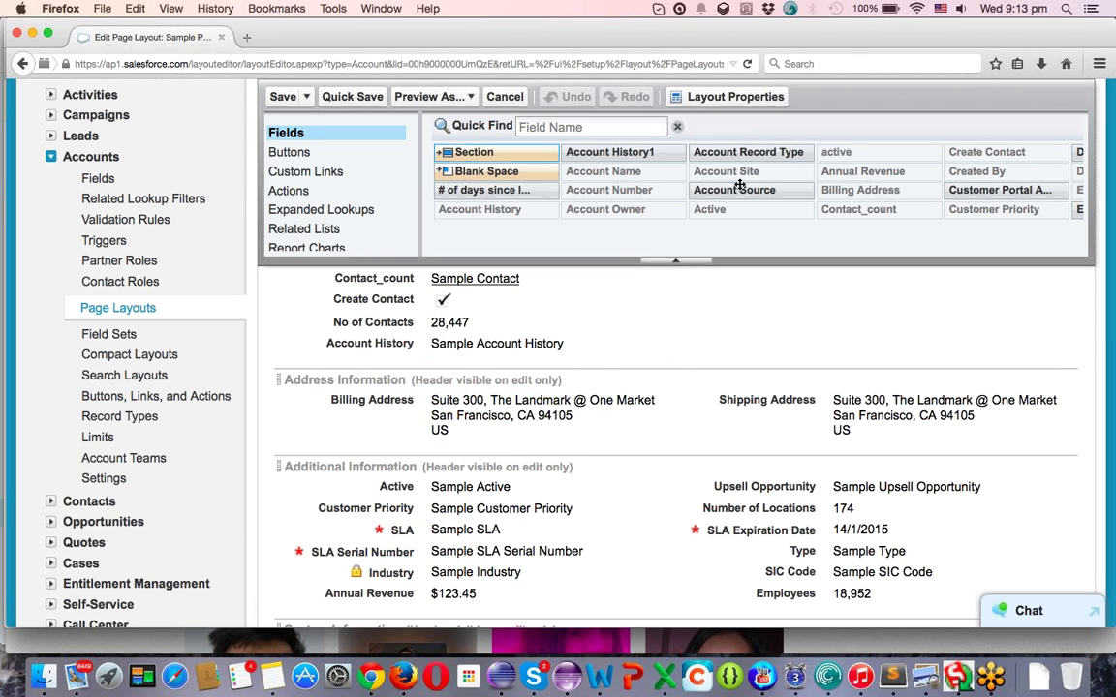
mouse_move(731, 190)
mouse_down()
mouse_move(721, 260)
mouse_move(736, 206)
mouse_move(712, 192)
mouse_up()
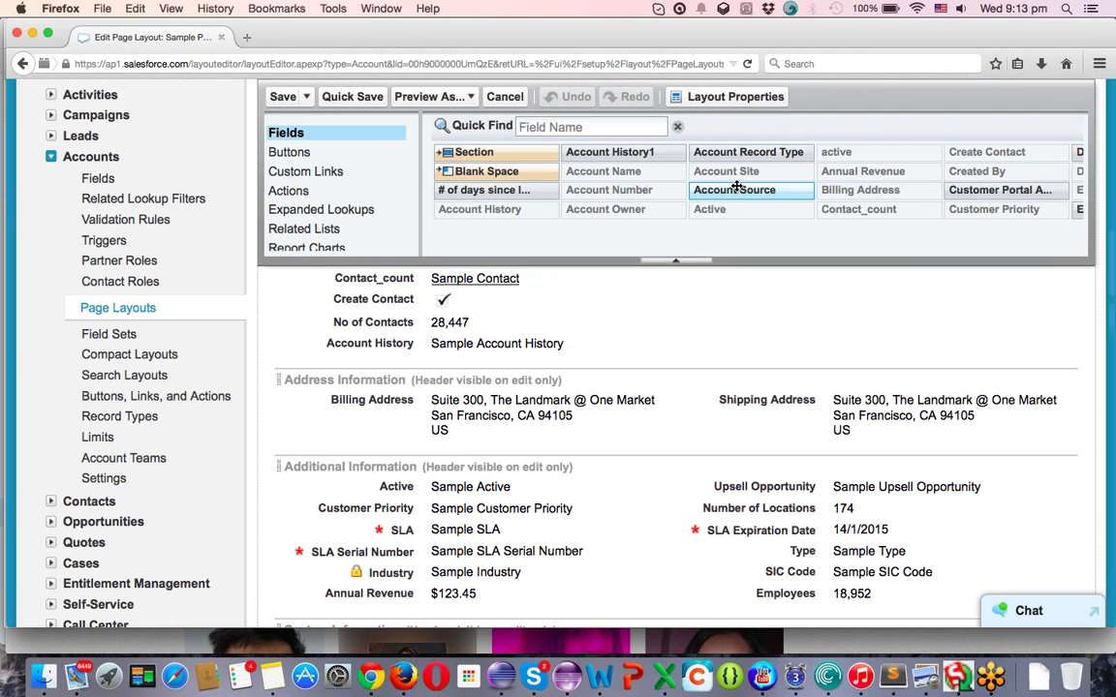
click(596, 176)
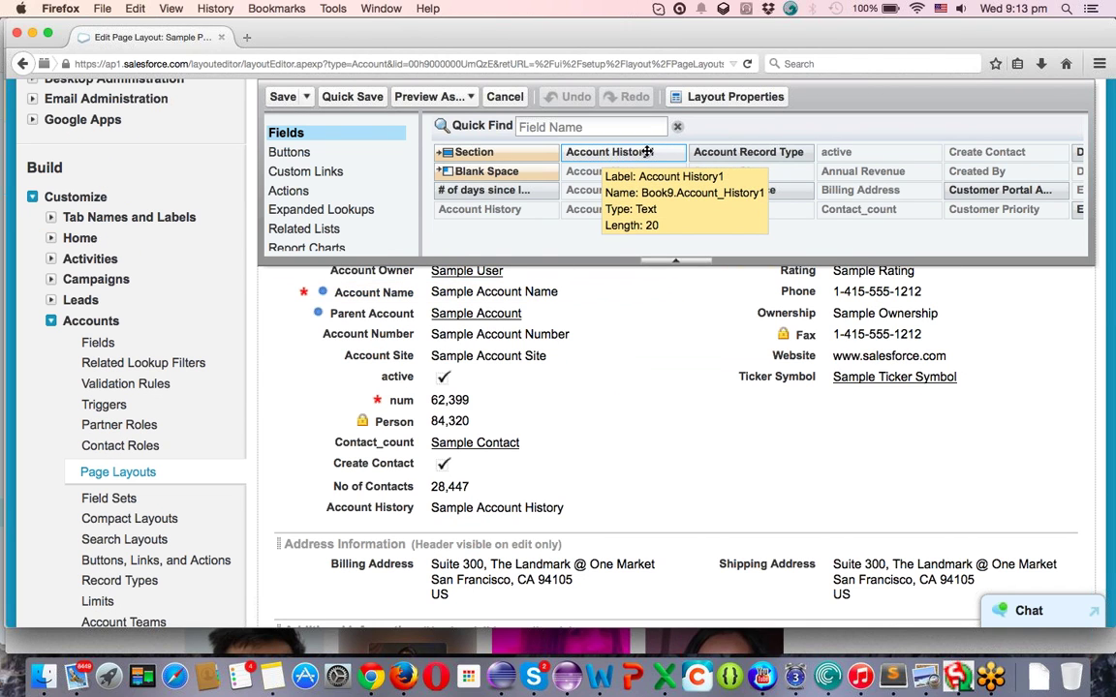
click(579, 176)
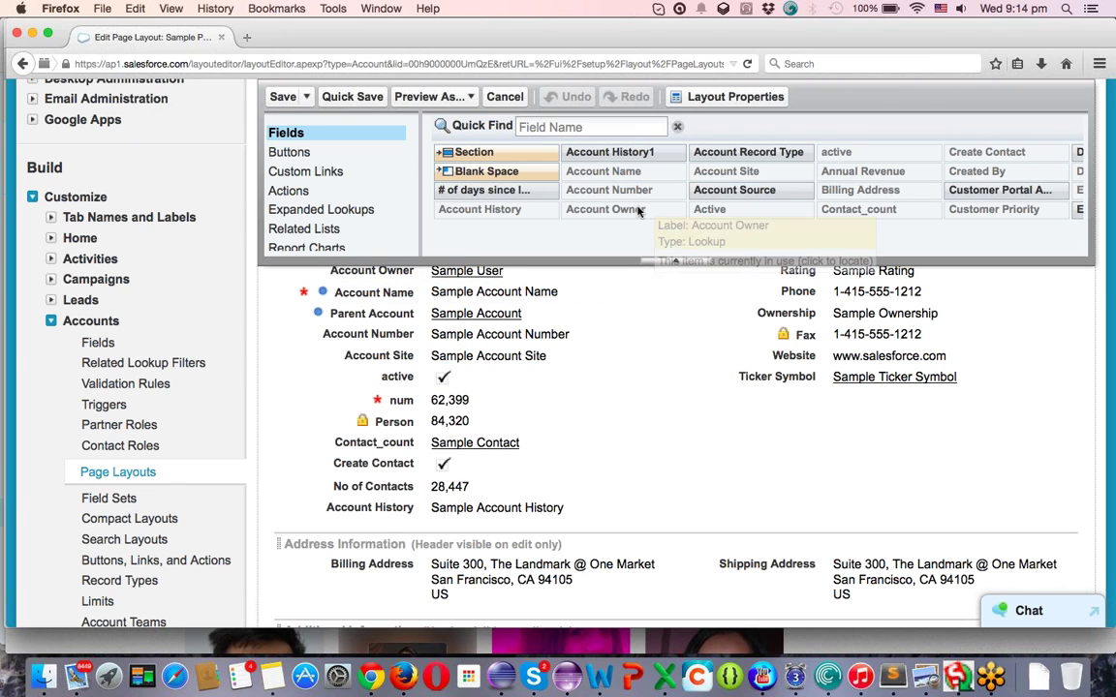
click(893, 211)
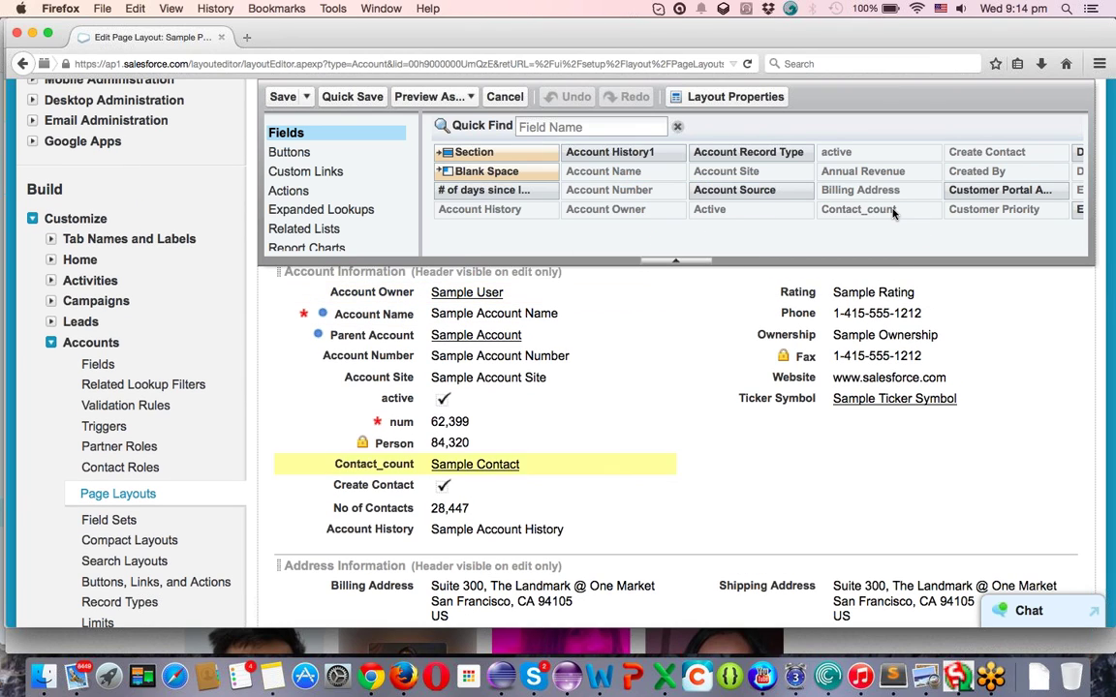
click(877, 172)
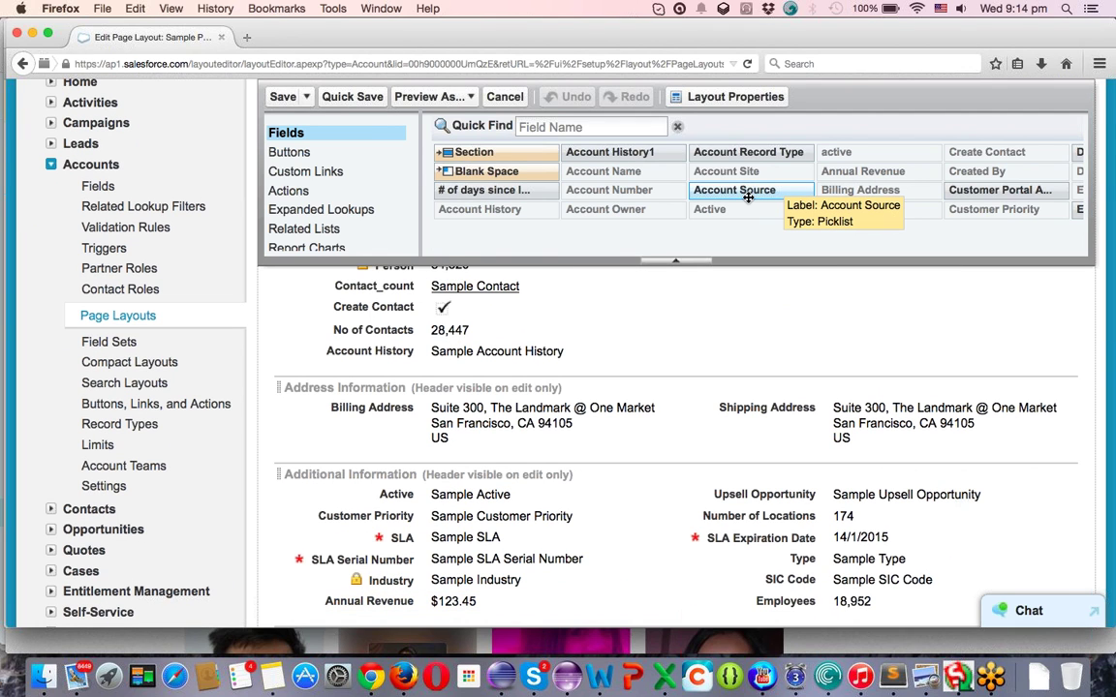
drag(747, 197, 544, 328)
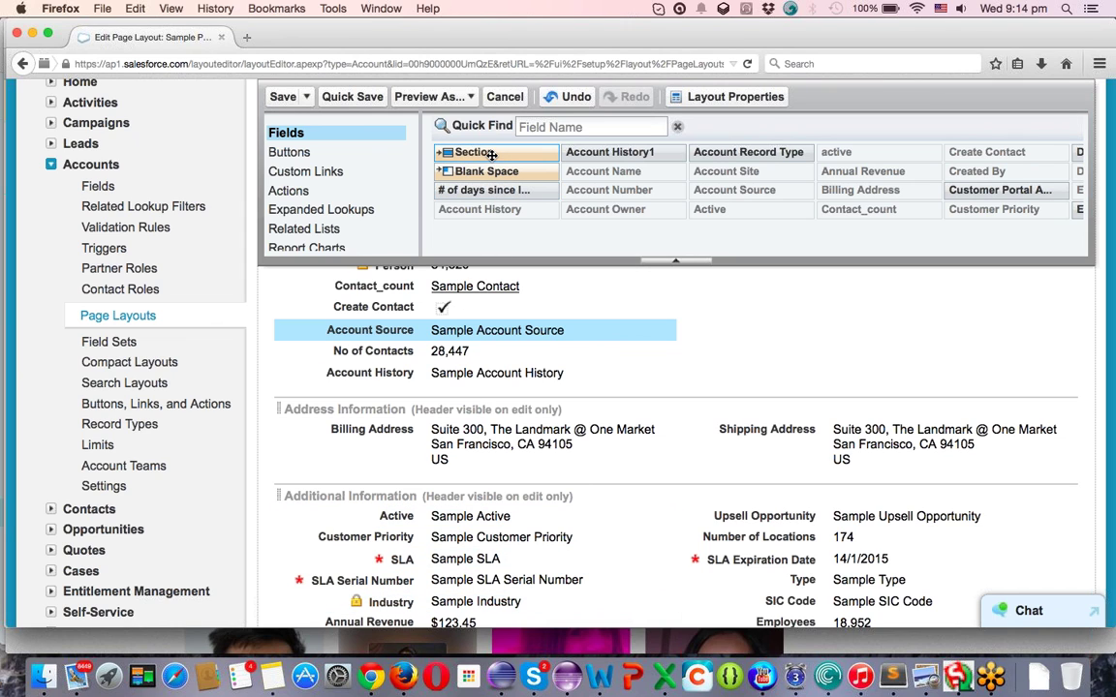
- Add a two-column section named "Account Support" above Address Information, with its header displayed on the detail and edit pages
drag(490, 161, 451, 381)
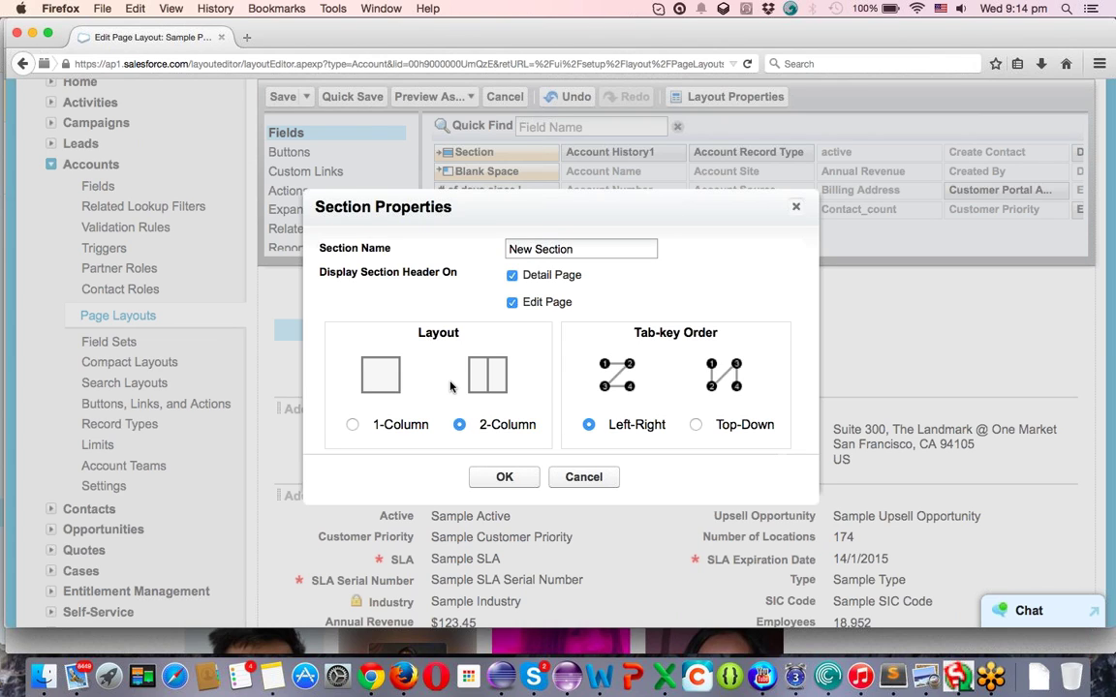
key(super+a)
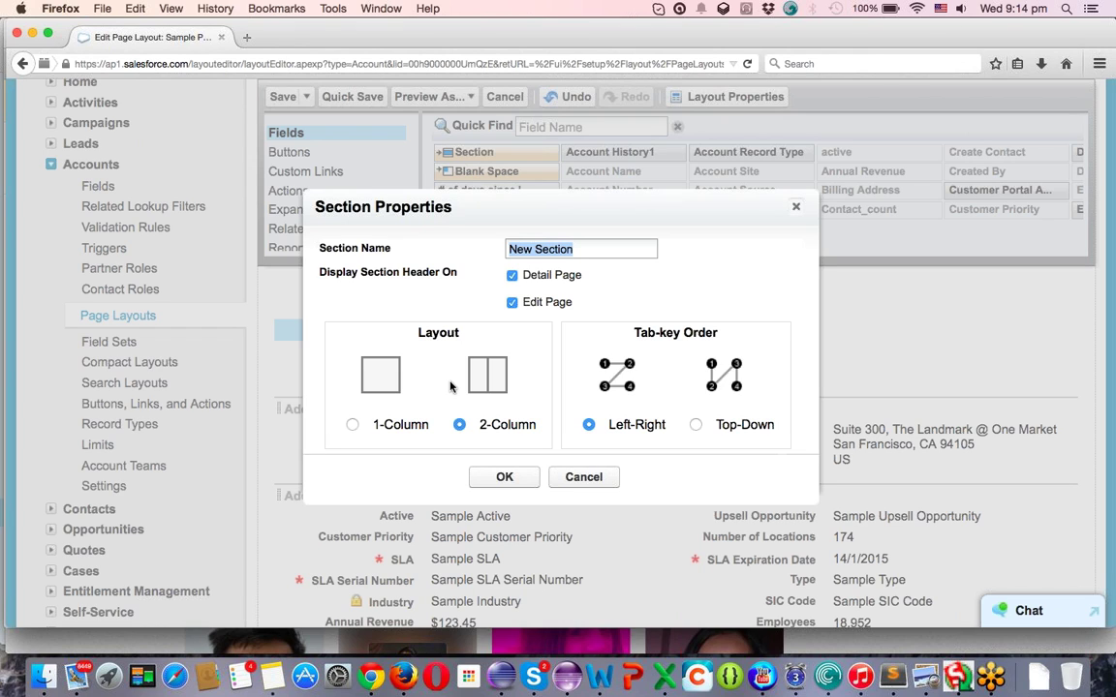
text(Account )
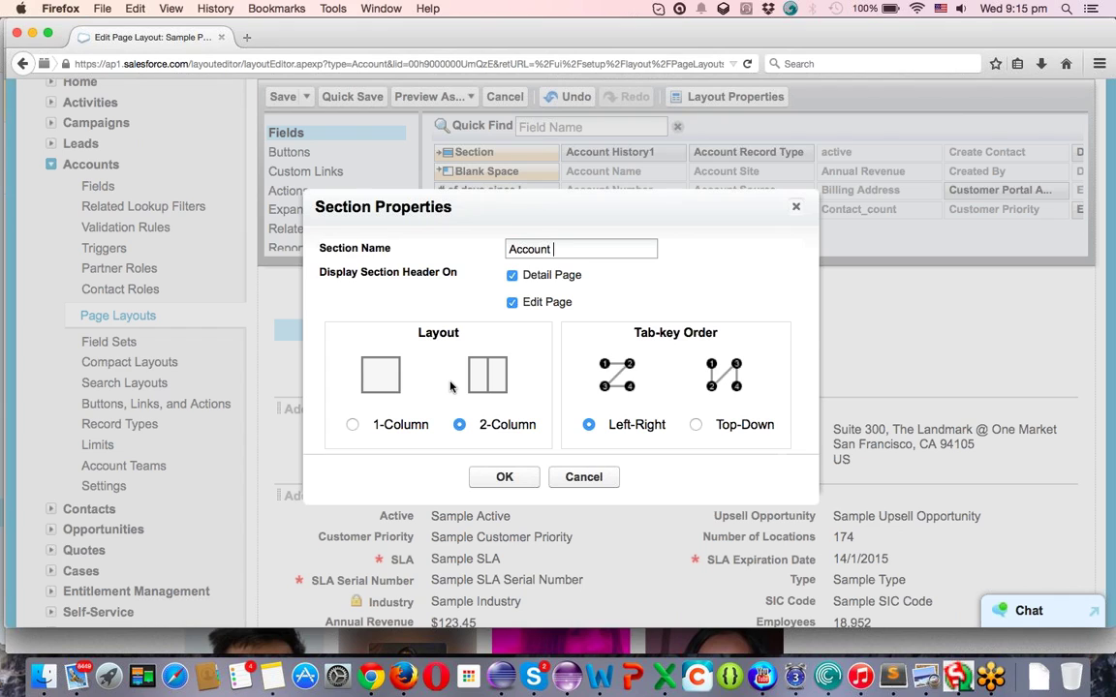
text(Support)
click(511, 275)
scroll(845, 311, down, 5)
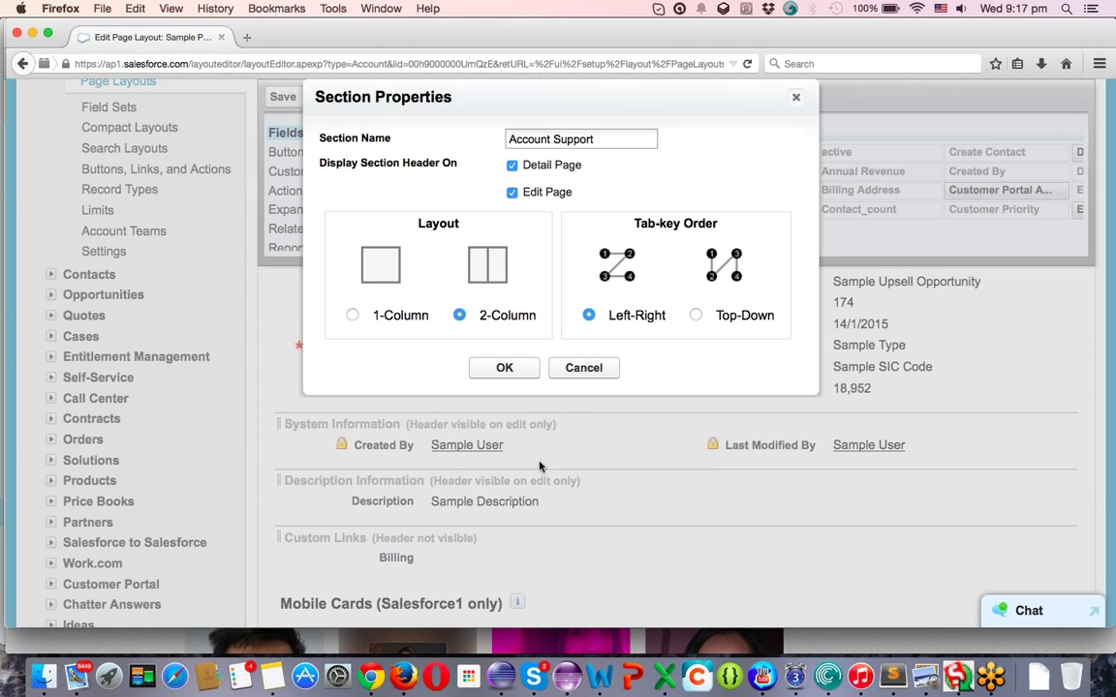
click(505, 368)
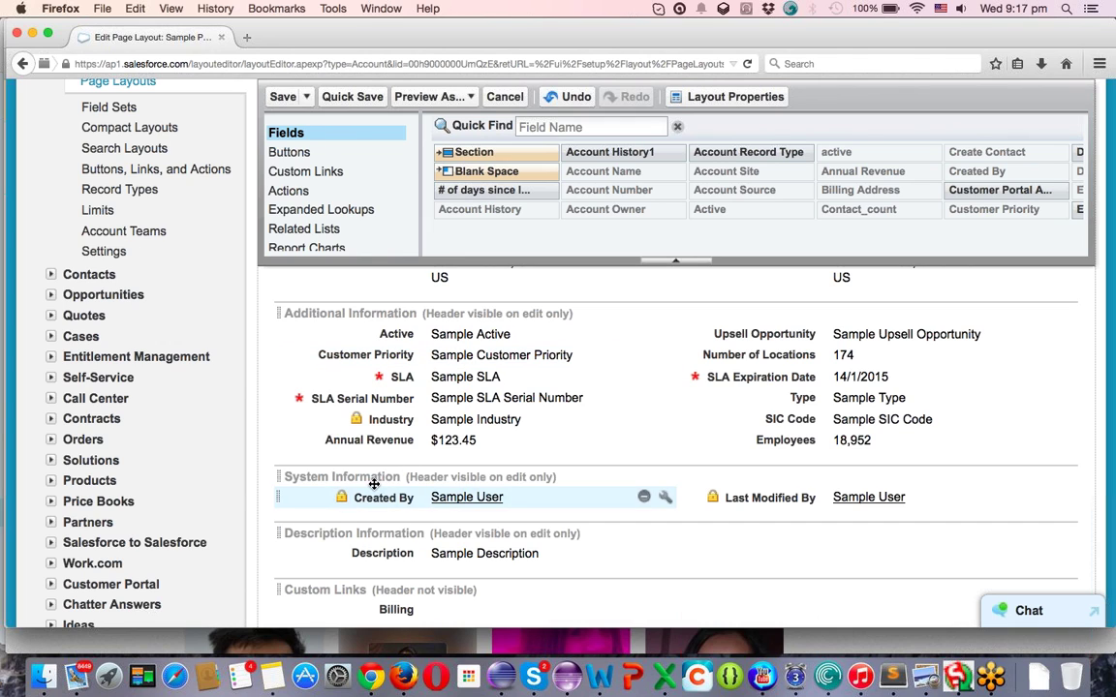
scroll(432, 494, up, 3)
scroll(386, 393, up, 1)
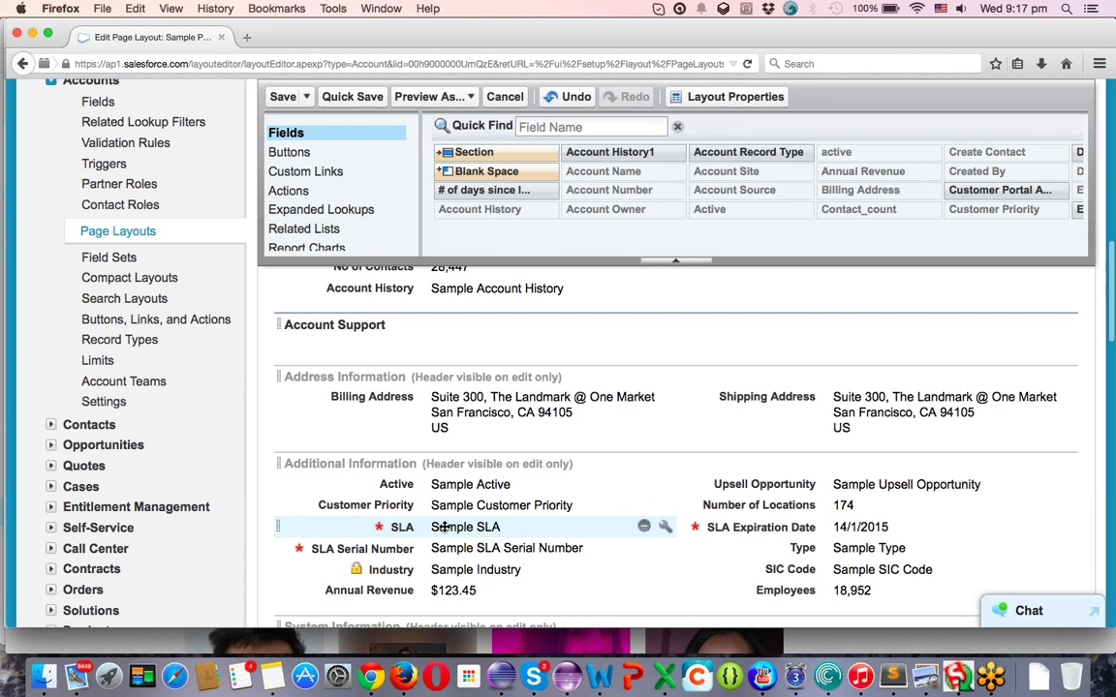
- Move the SLA, SLA Expiration Date and SLA Serial Number fields into the Account Support section and save the layout
drag(443, 527, 446, 346)
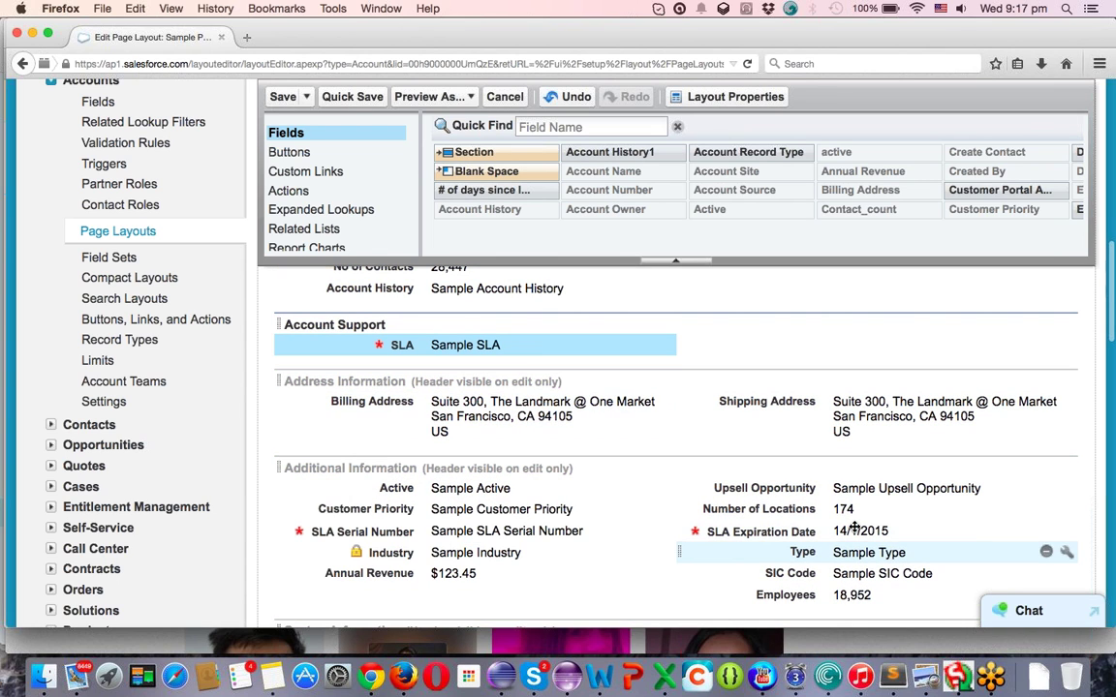
drag(854, 526, 860, 340)
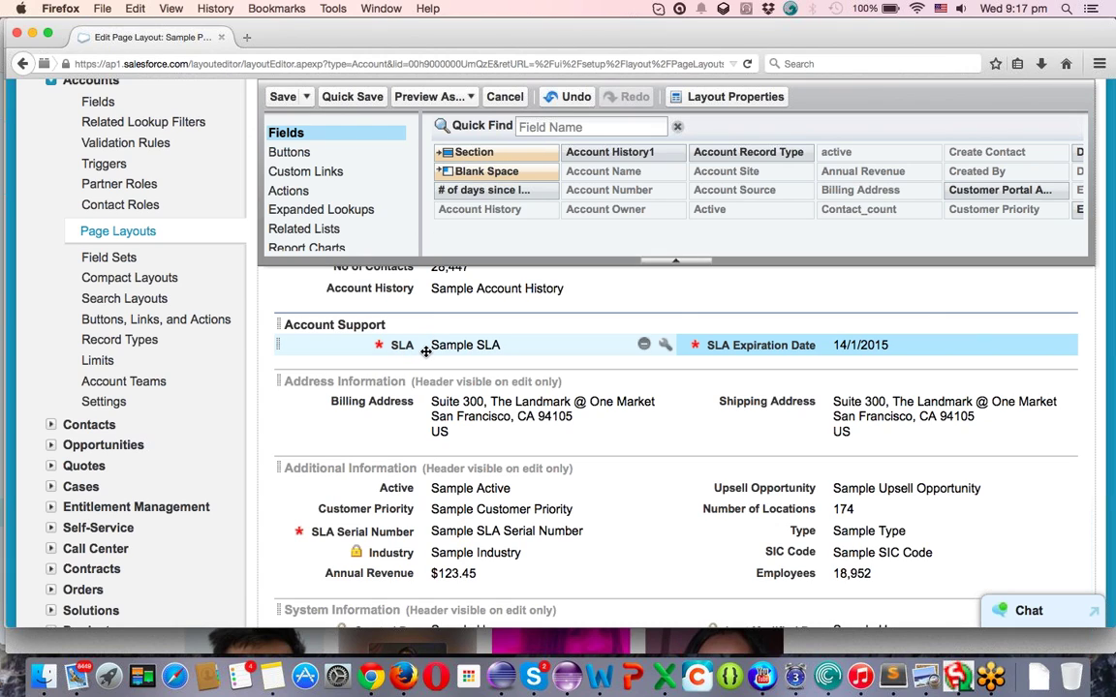
drag(455, 531, 423, 365)
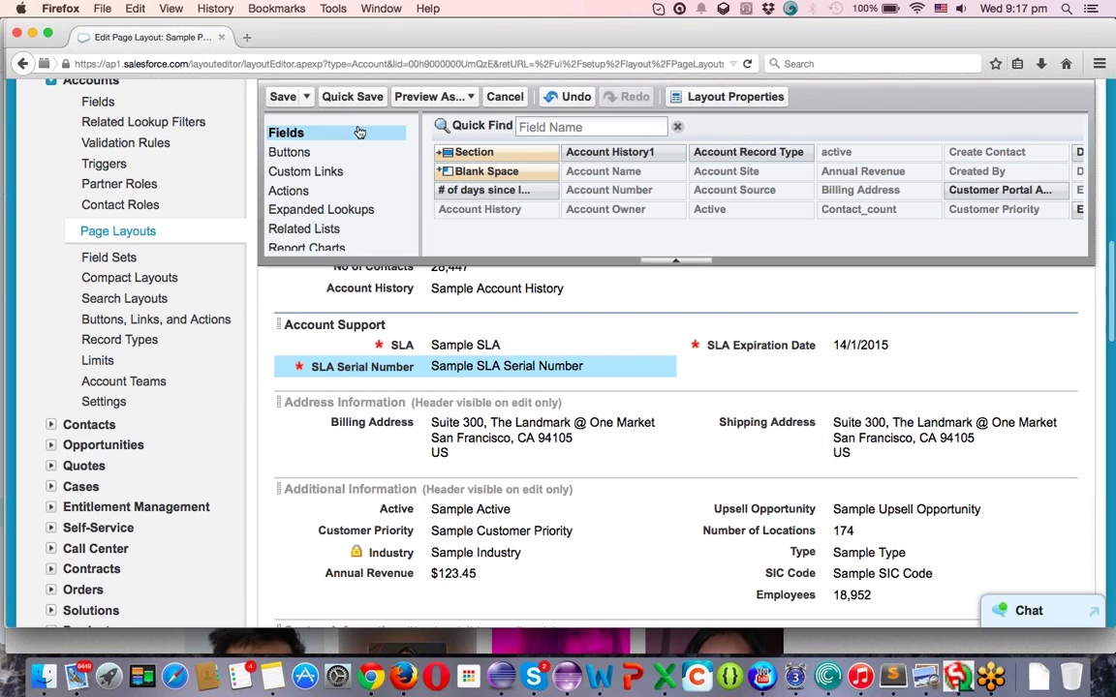
click(283, 97)
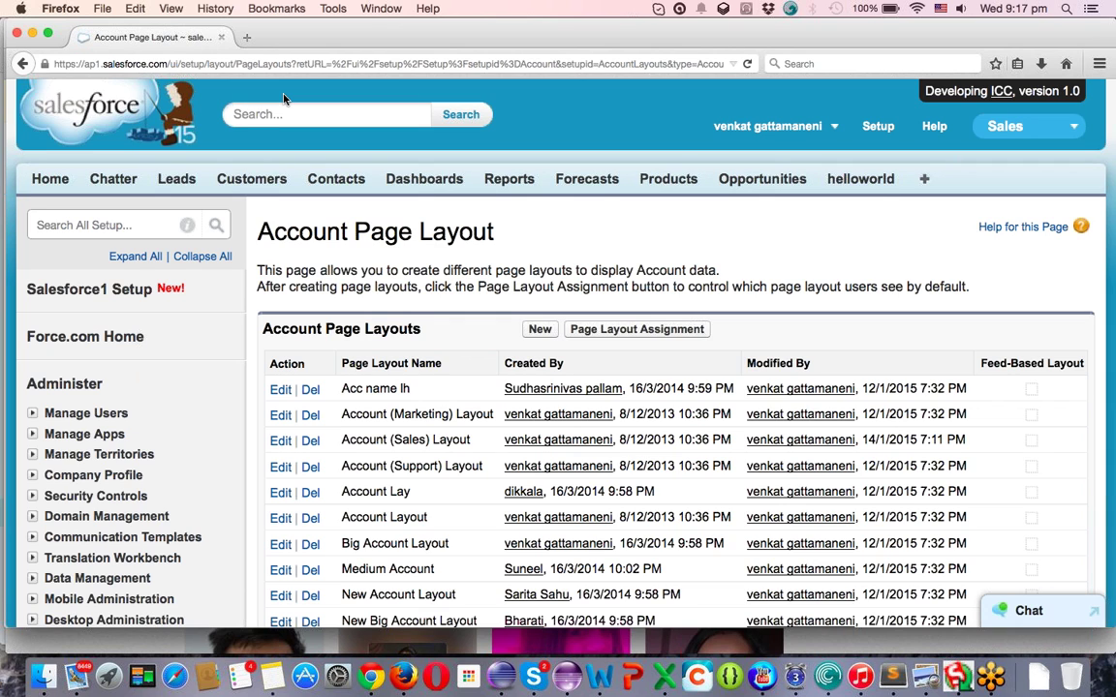
scroll(284, 100, down, 5)
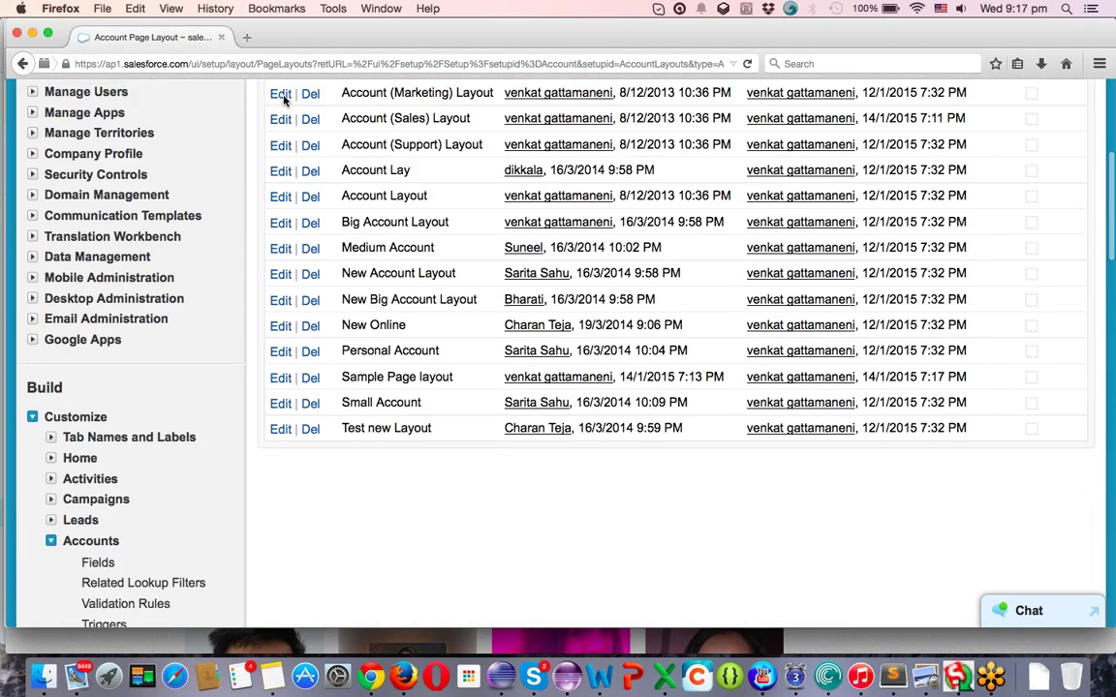
scroll(276, 87, up, 5)
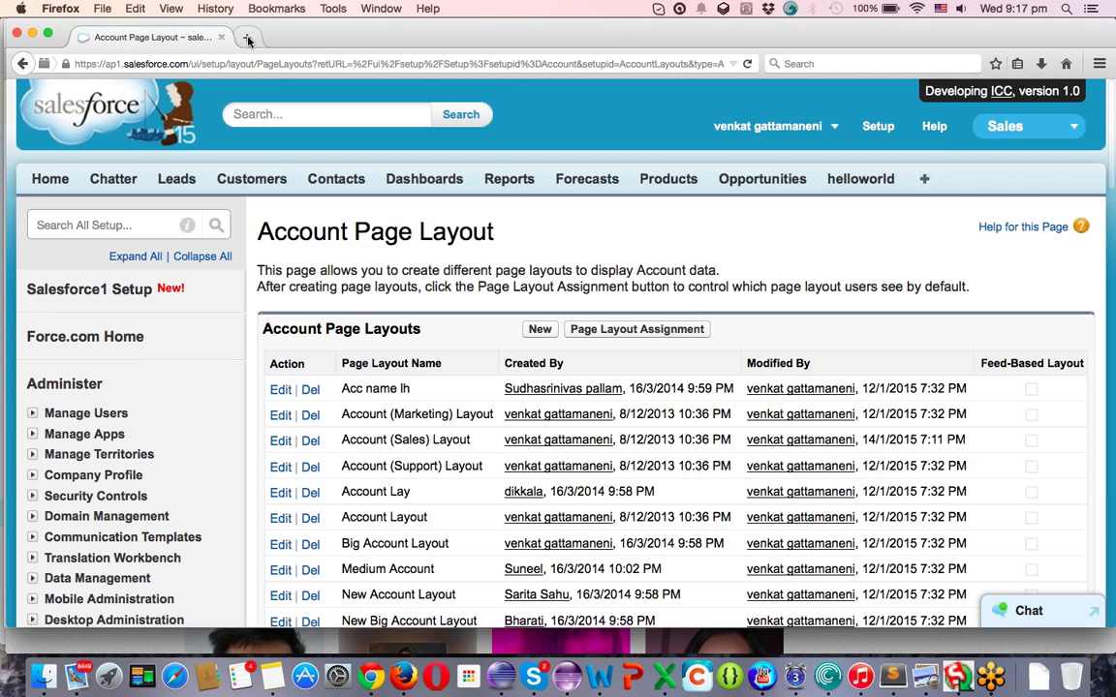
- Open facebook.com in a new browser tab, look over its home page, and close that tab
click(248, 38)
text(facebook.com/)
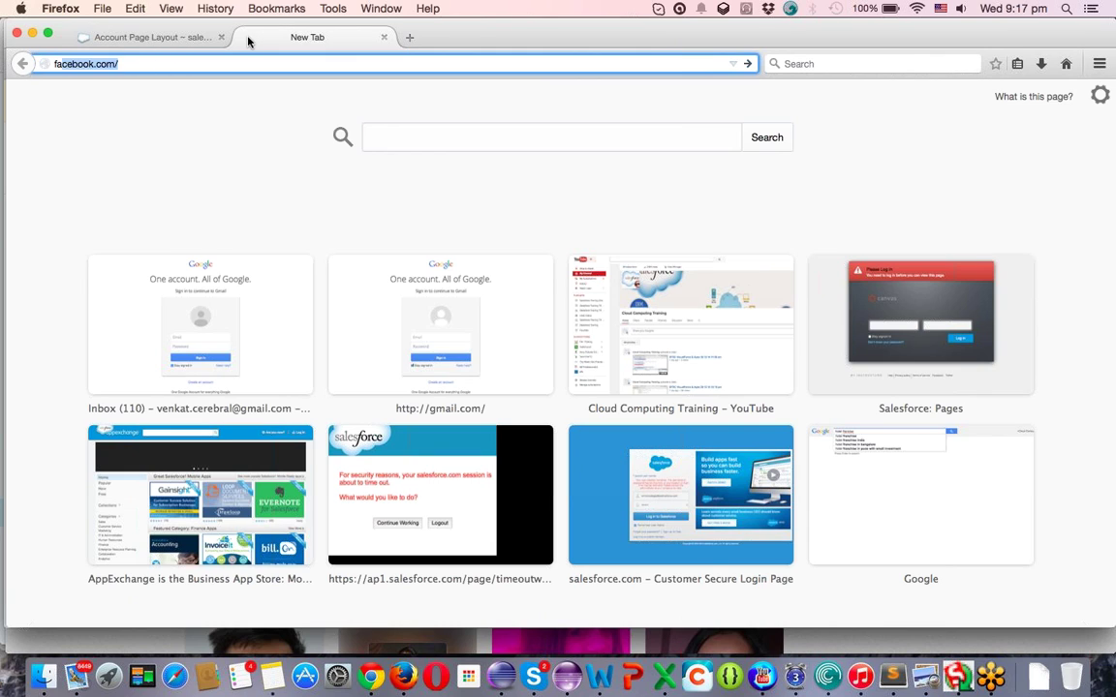
key(Return)
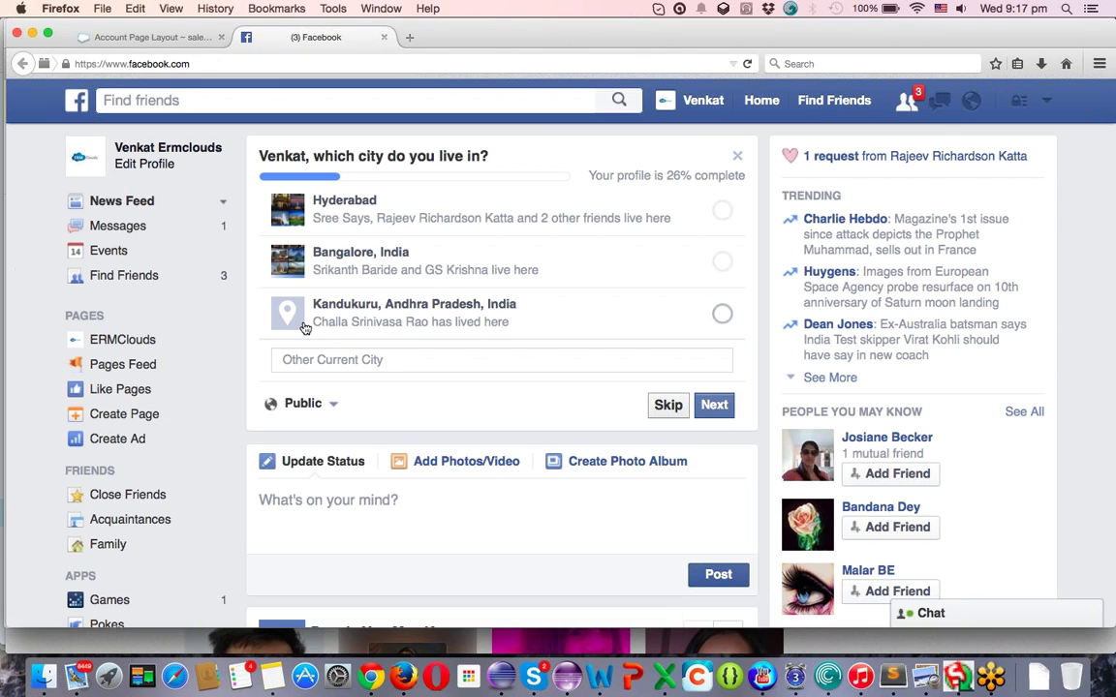
scroll(208, 289, down, 10)
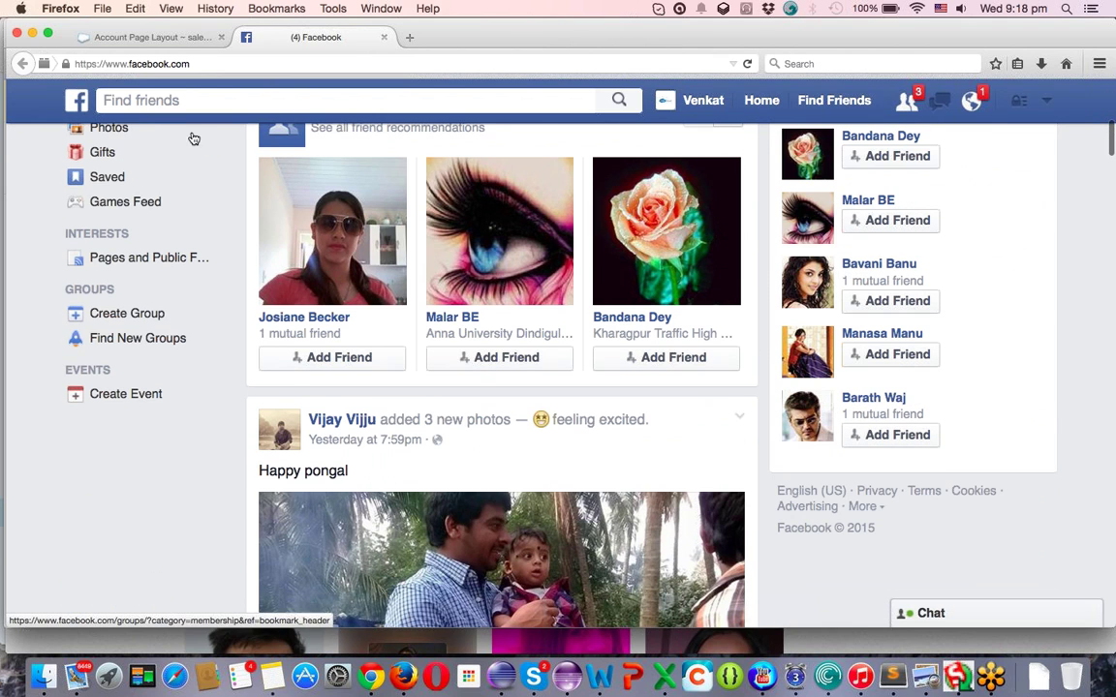
click(155, 38)
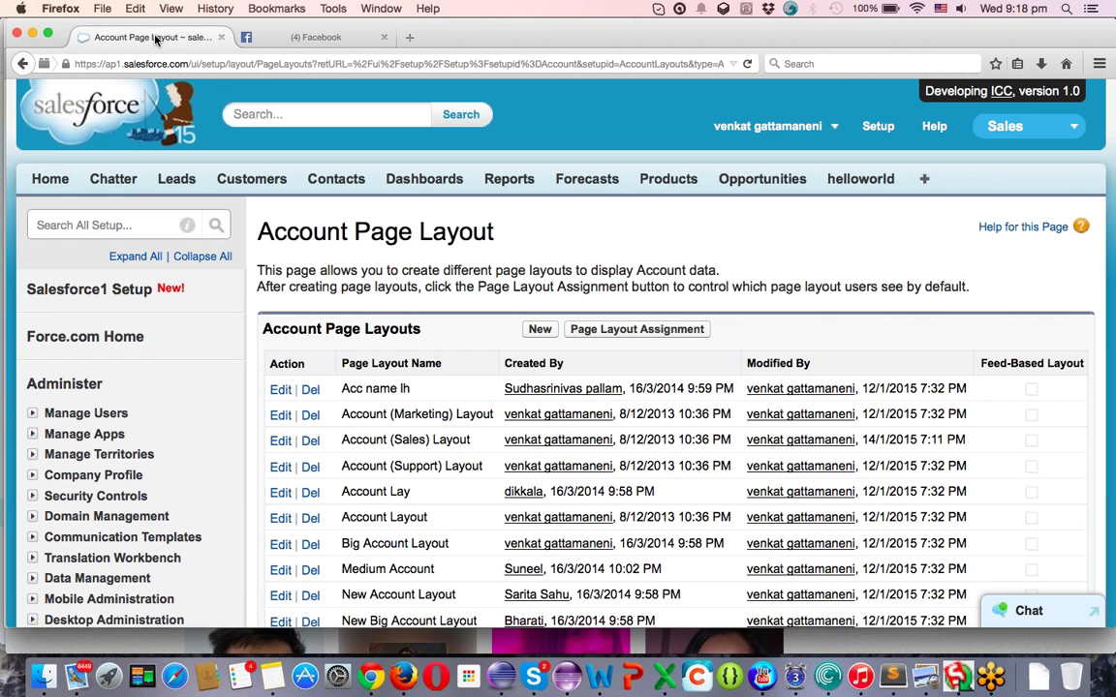
click(385, 38)
- Open the Customers home page in a separate tab and bring up the sample12344ERMERM record for editing
scroll(475, 336, down, 3)
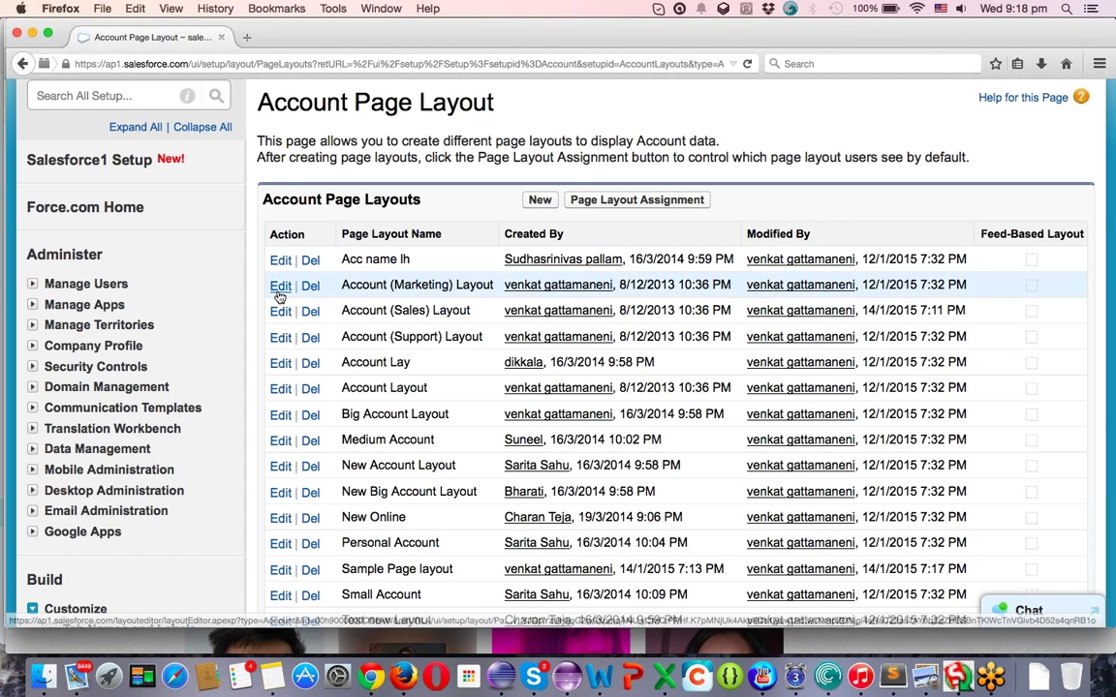
scroll(264, 251, up, 3)
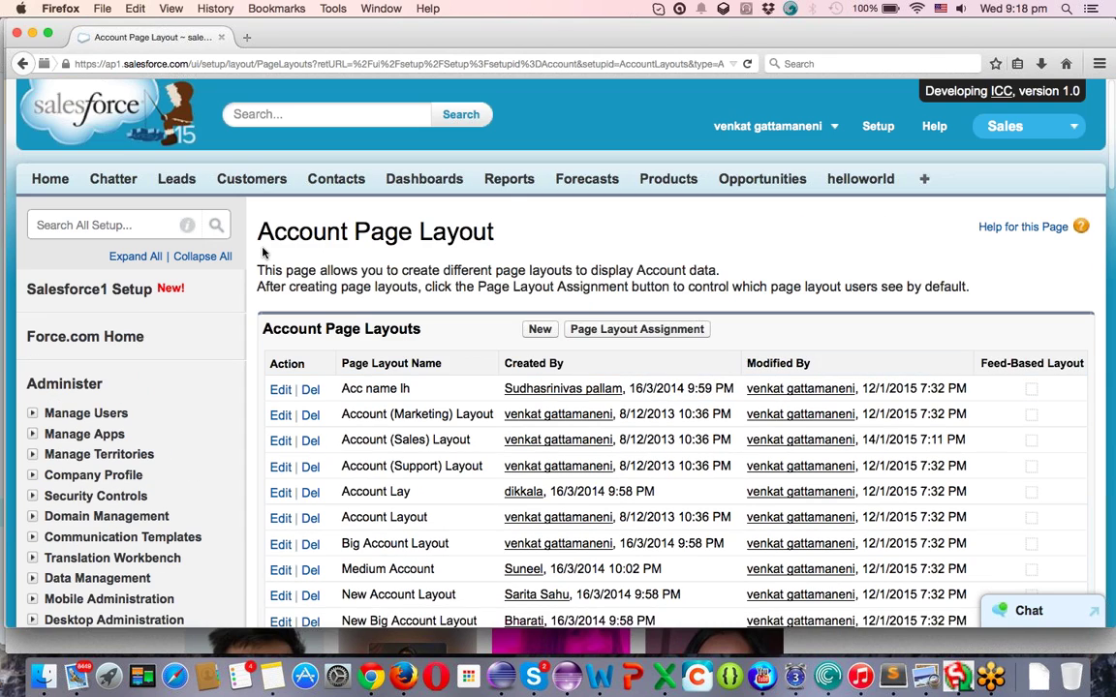
super+click(252, 178)
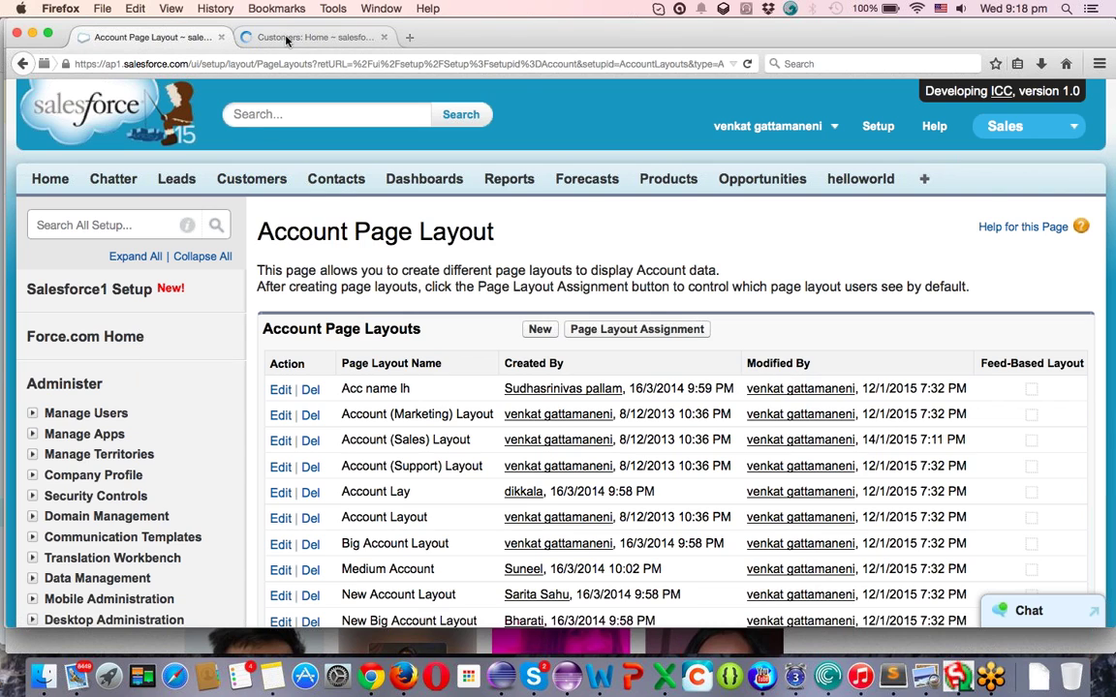
click(287, 38)
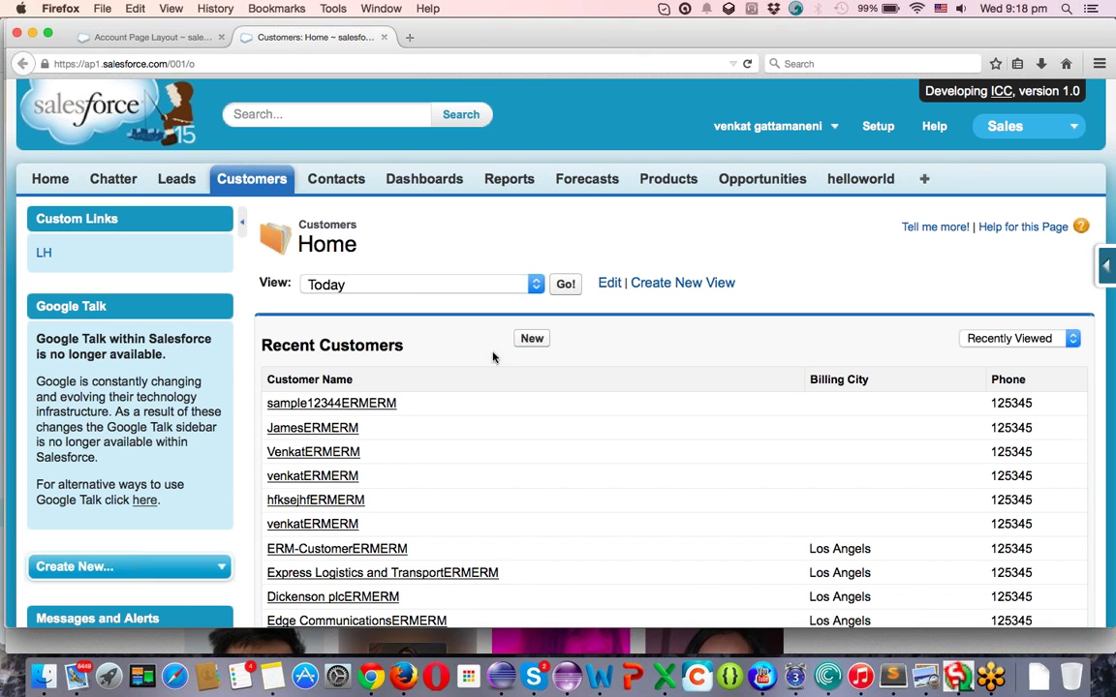
click(360, 407)
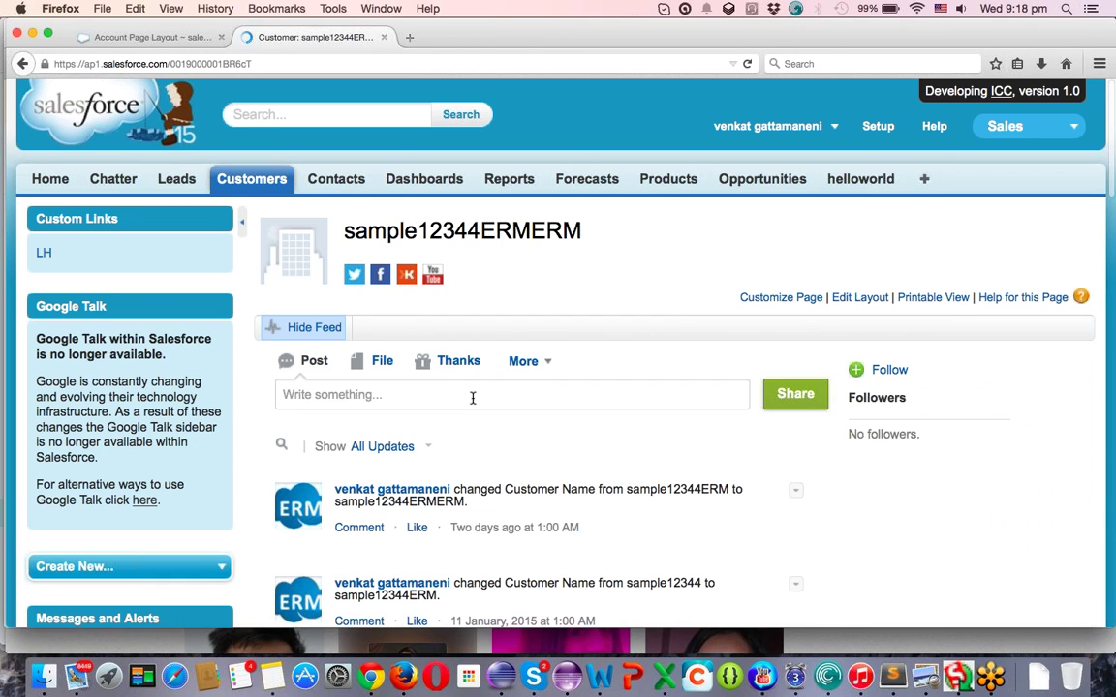
scroll(473, 401, down, 5)
scroll(473, 403, down, 1)
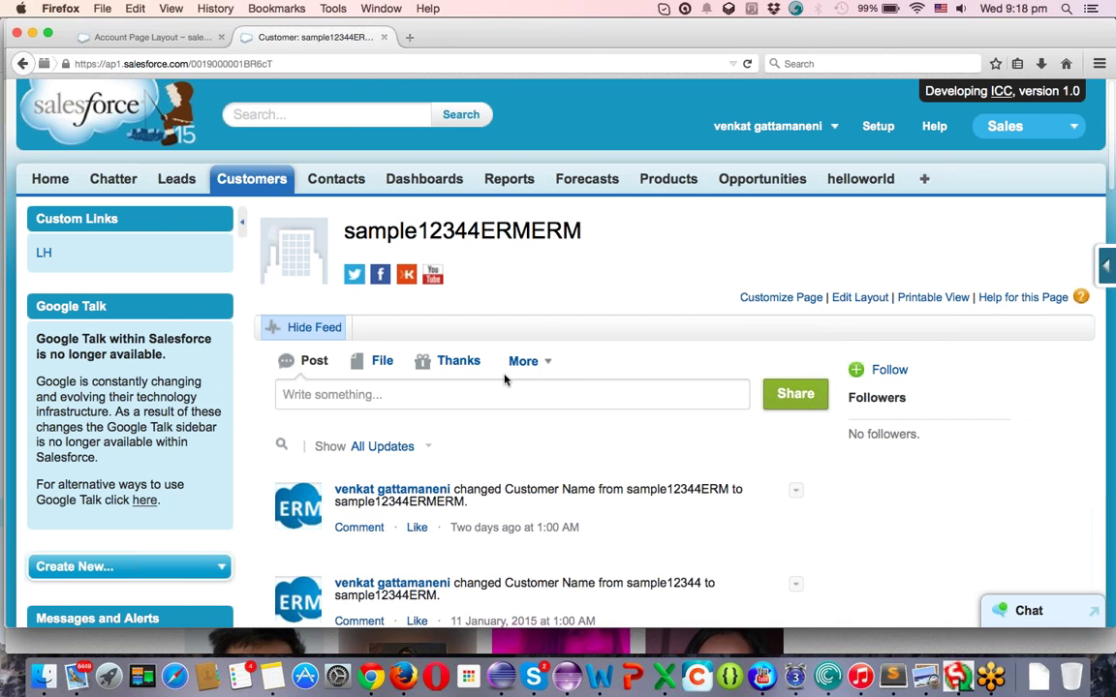
scroll(504, 379, down, 5)
click(534, 496)
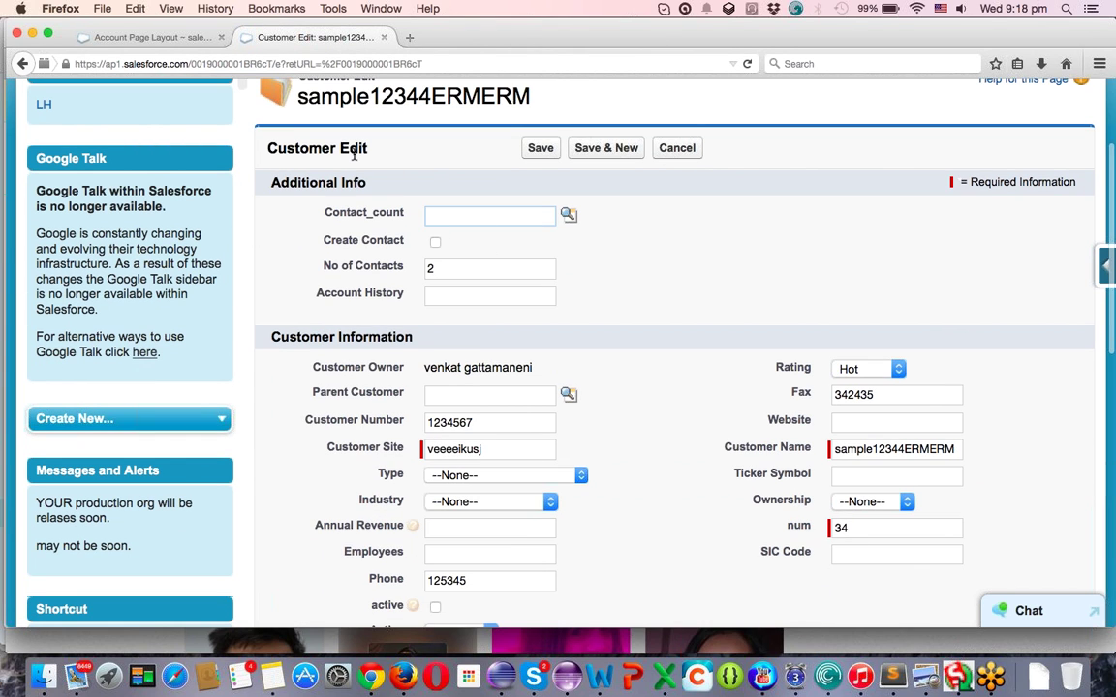
- Examine the sections and fields on the customer edit page, from Additional Info through Description Information
scroll(545, 376, down, 5)
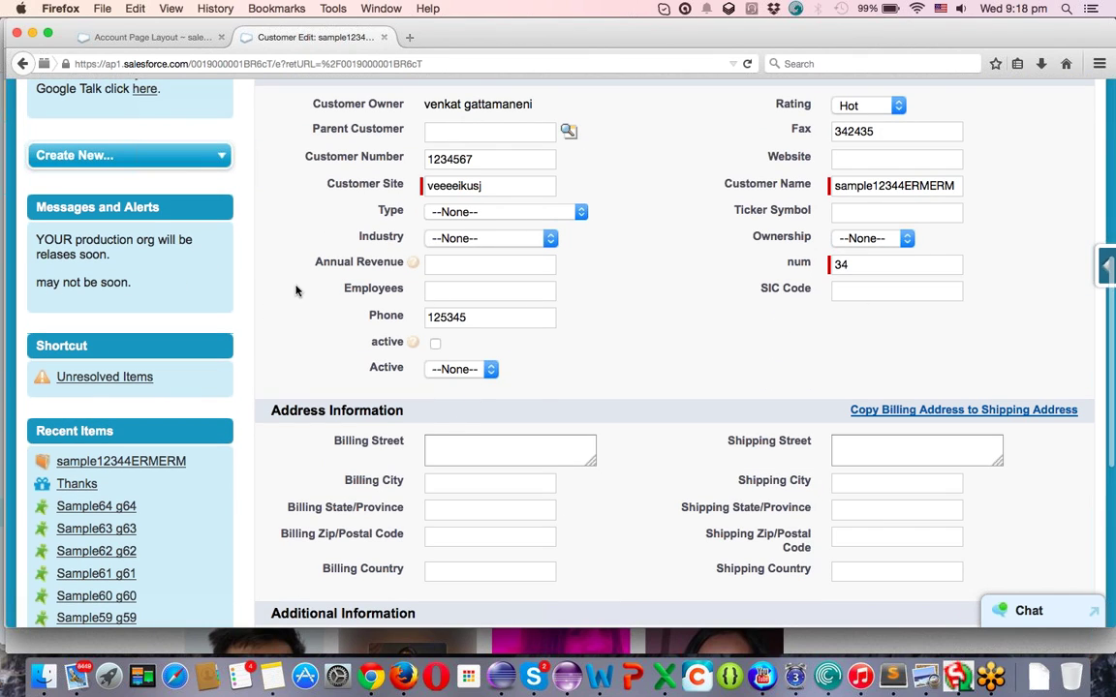
scroll(579, 438, up, 5)
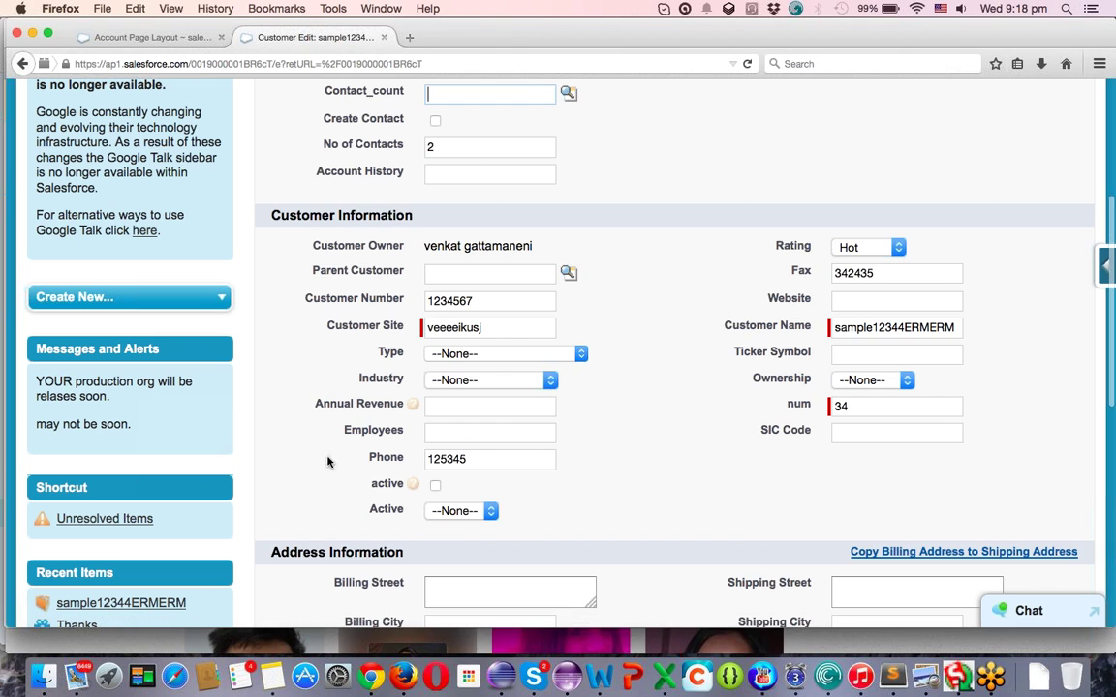
scroll(804, 455, down, 4)
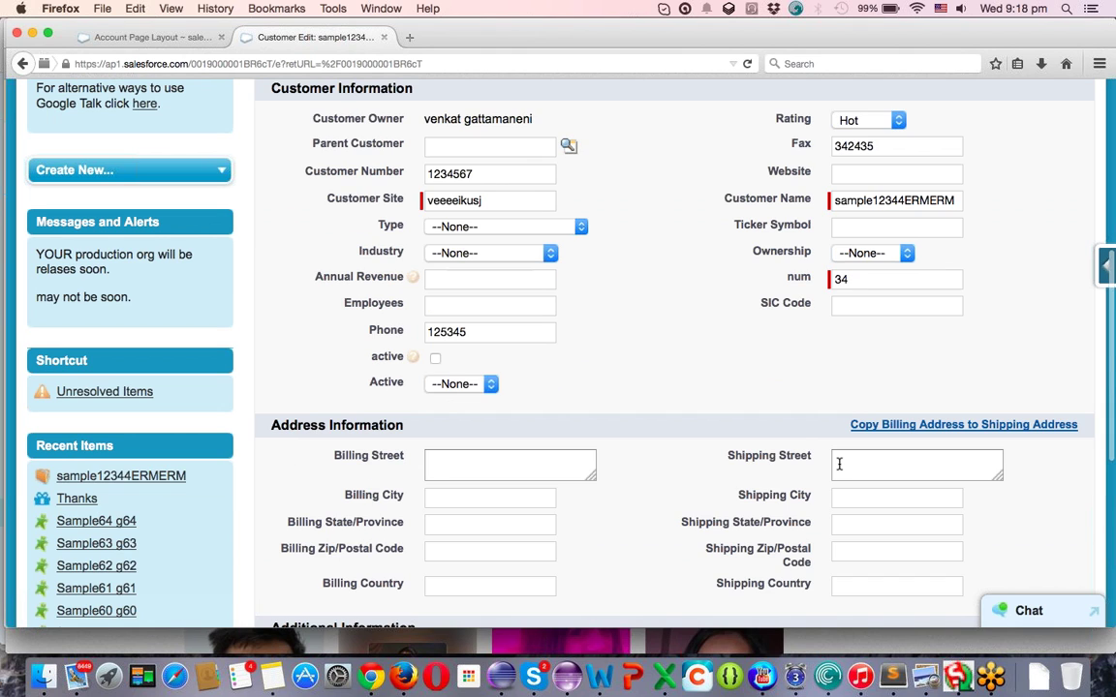
scroll(839, 464, down, 8)
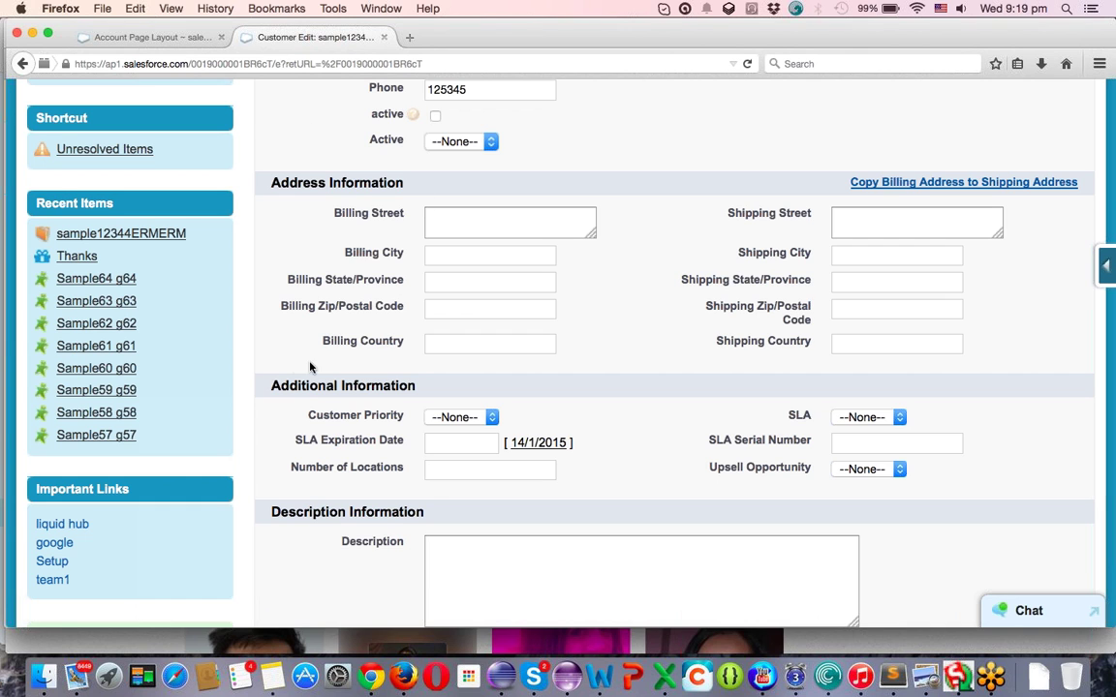
scroll(650, 440, up, 10)
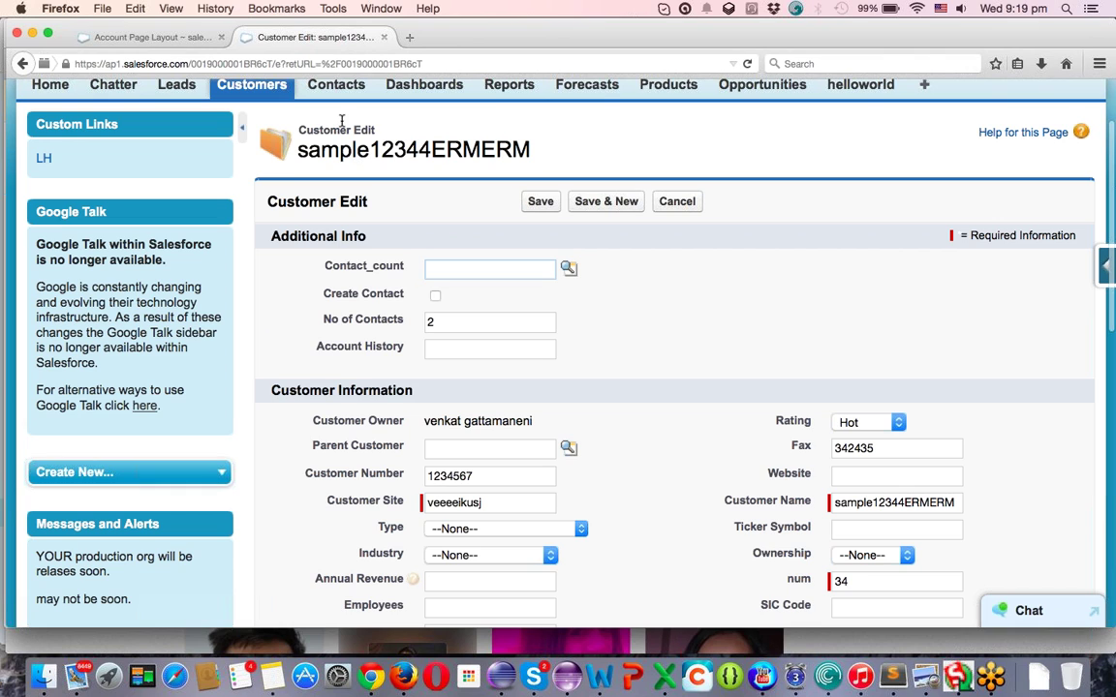
scroll(535, 379, up, 2)
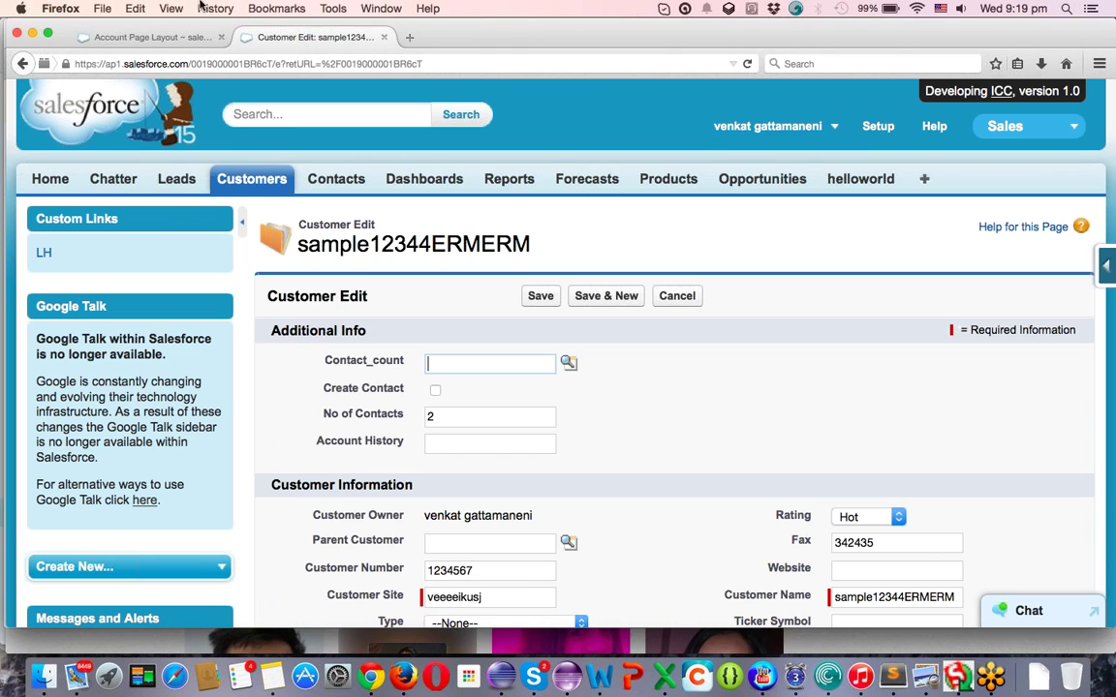
- Return to the account page layout list and open the Page Layout Assignment for accounts
click(157, 43)
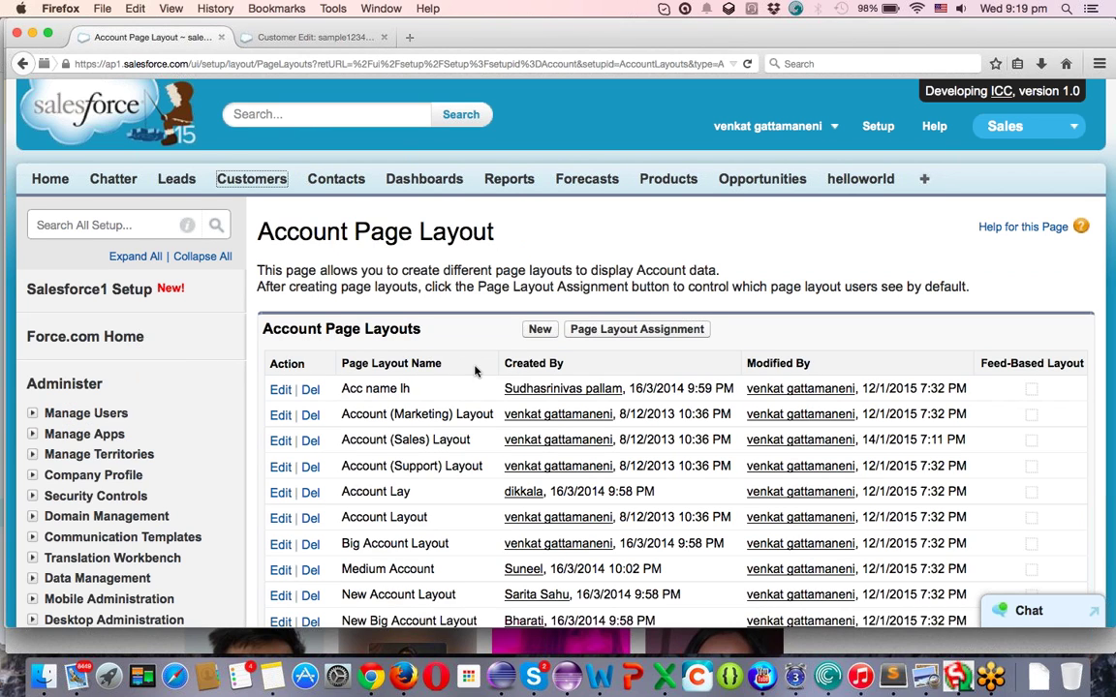
scroll(443, 363, down, 3)
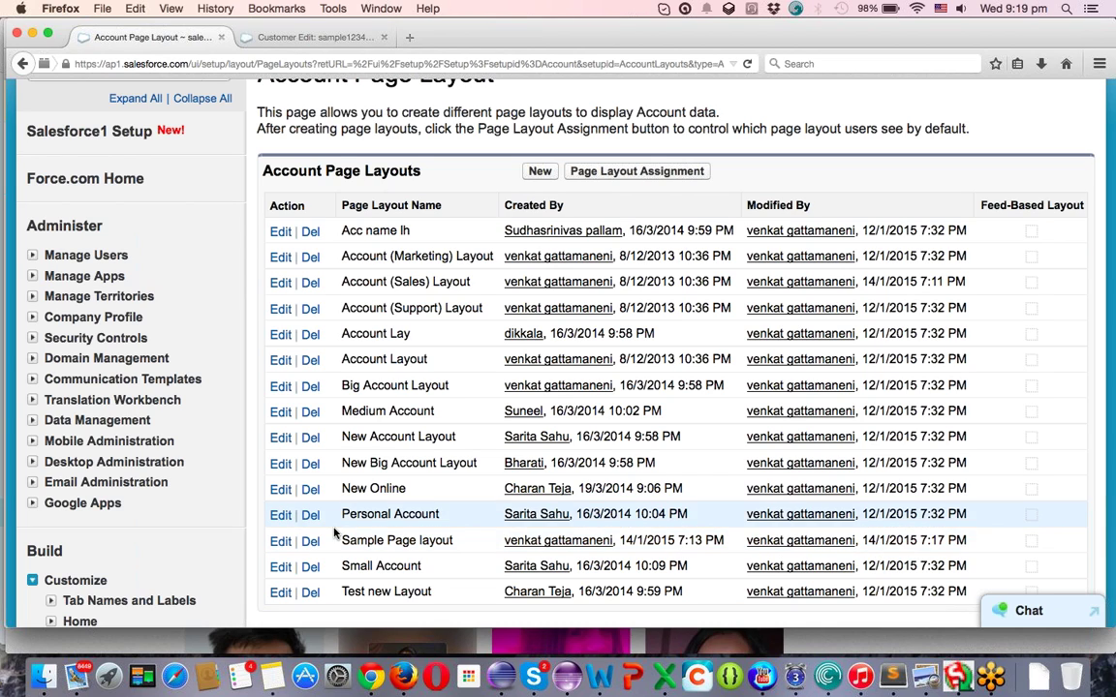
click(628, 173)
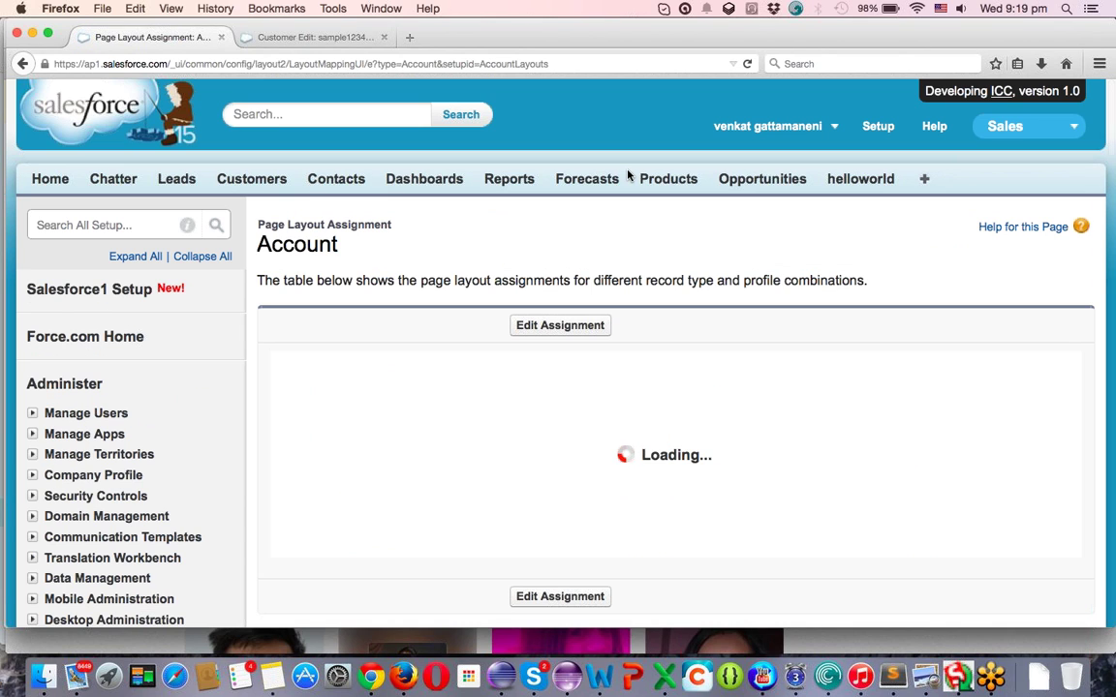
- From the customer record's edit page, open the layout it uses and examine its name, Additional Info and Account Information sections
click(341, 38)
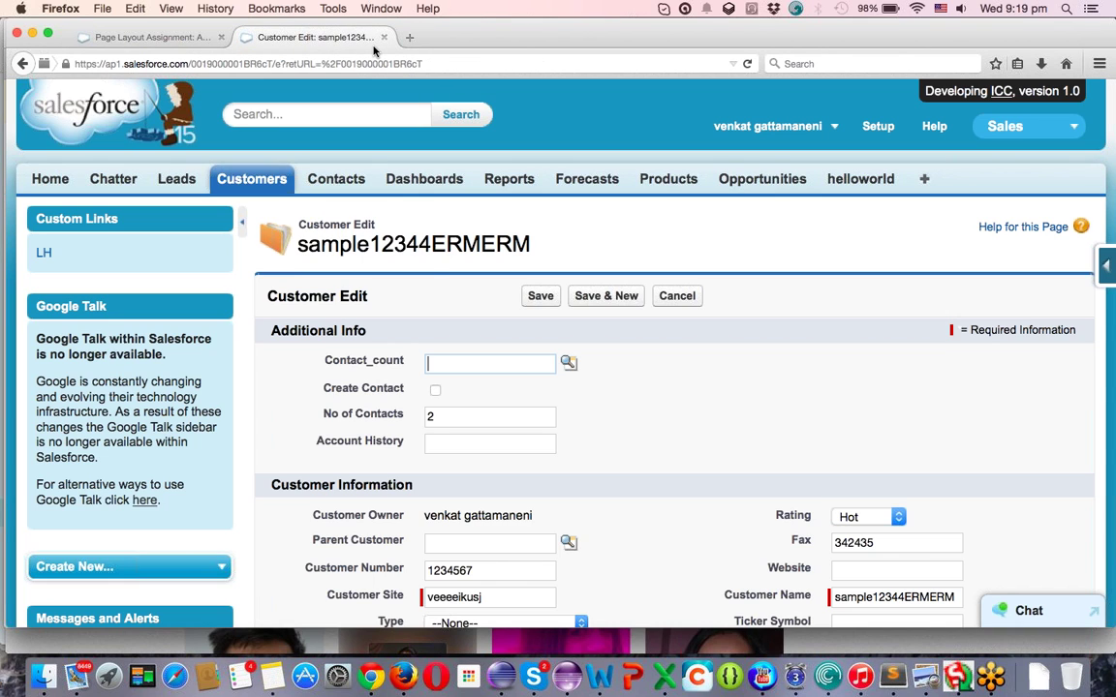
click(1105, 264)
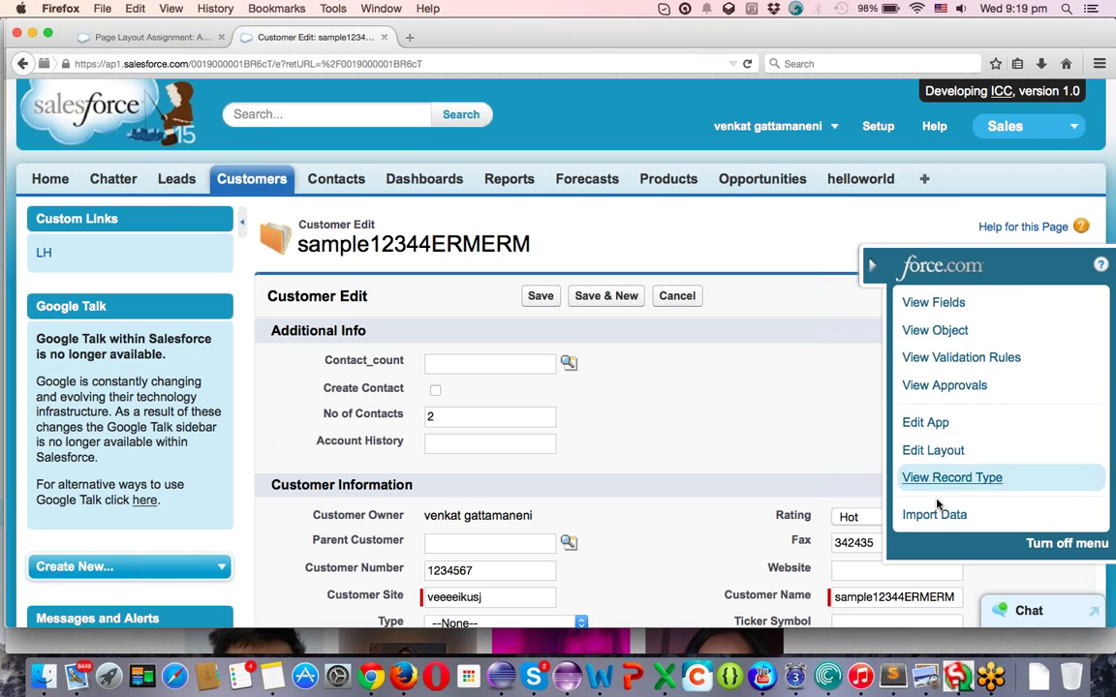
click(935, 454)
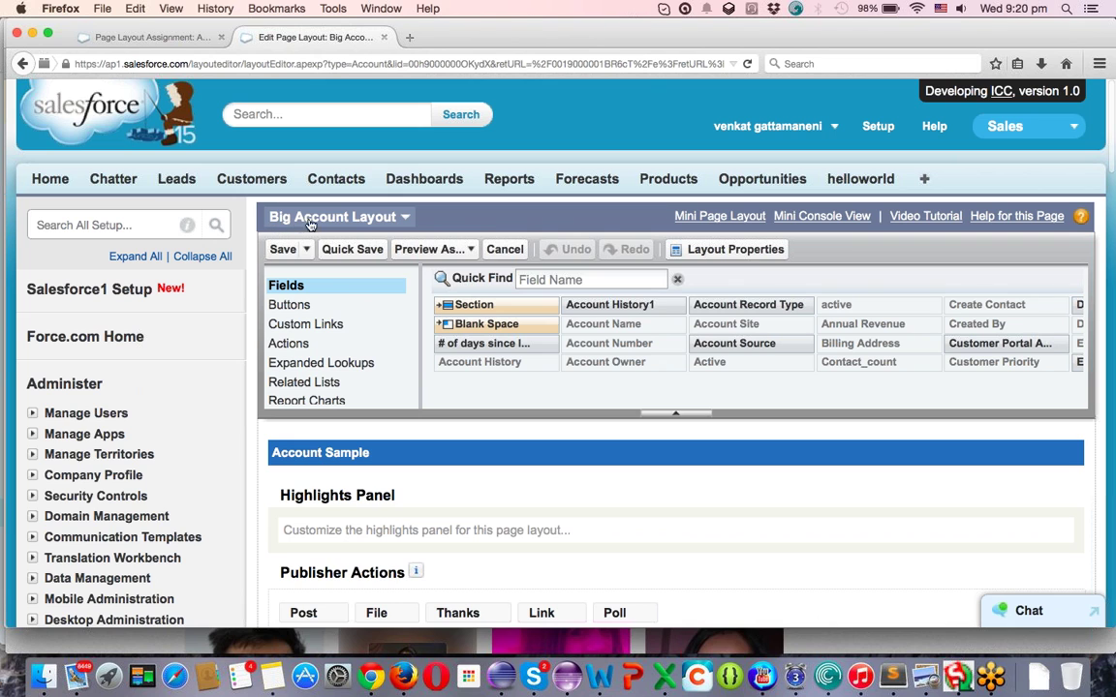
scroll(583, 329, down, 2)
scroll(583, 329, down, 10)
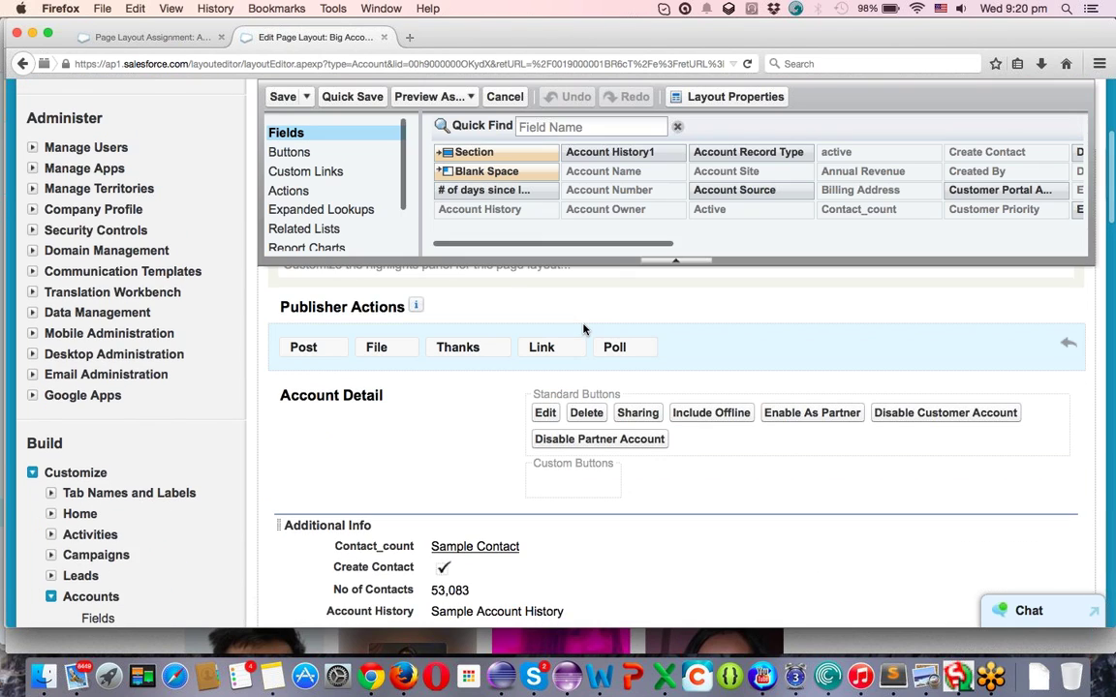
scroll(581, 326, down, 1)
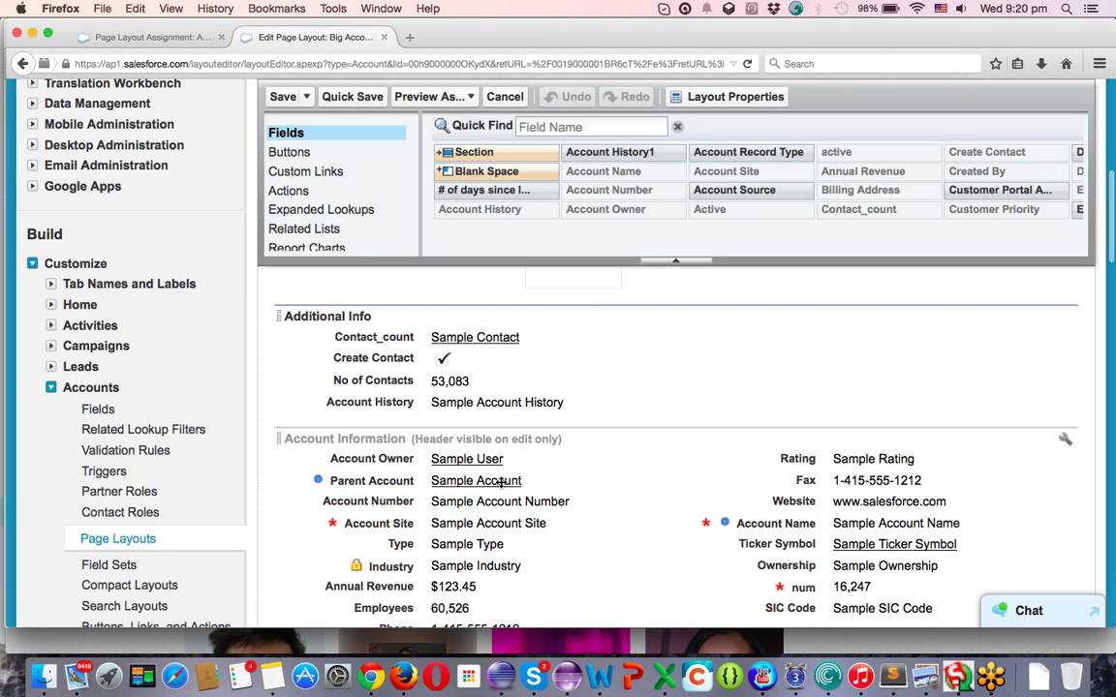
scroll(478, 505, up, 5)
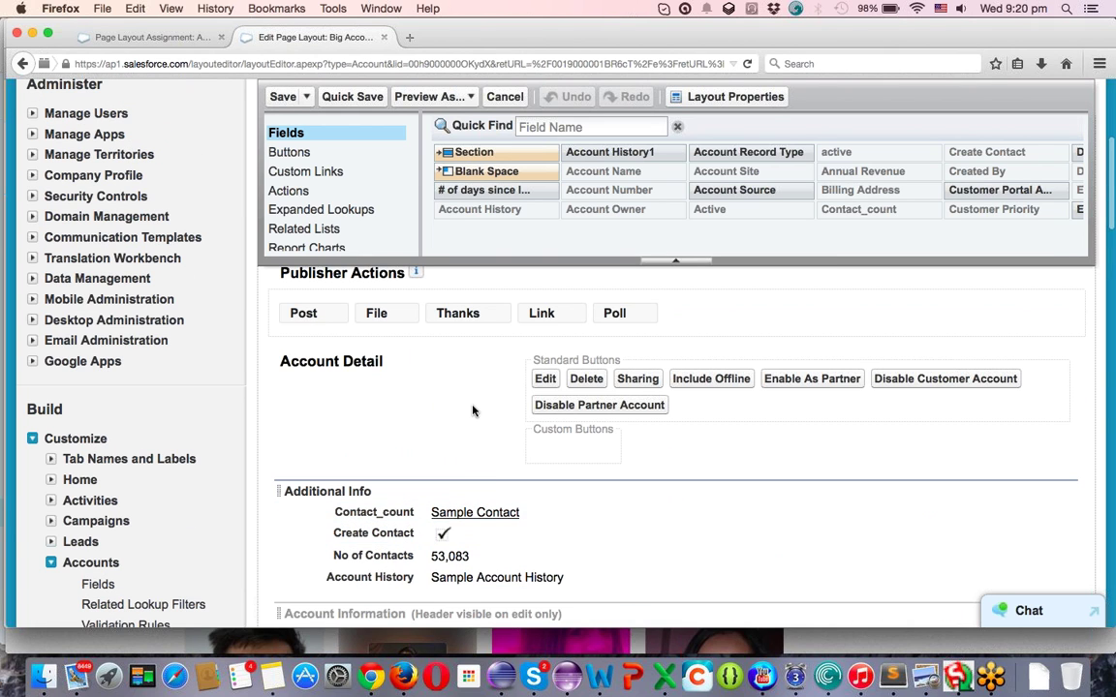
scroll(472, 410, up, 5)
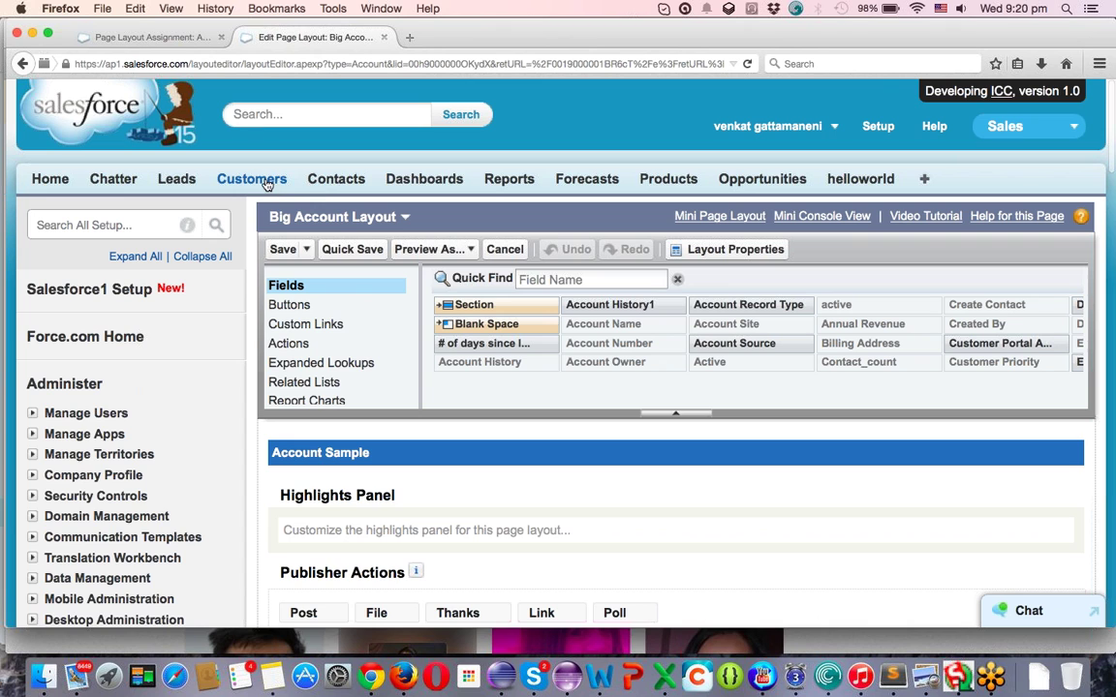
- Examine the account page layout assignments, checking the System Administrator profile under the Big Account record type
click(155, 37)
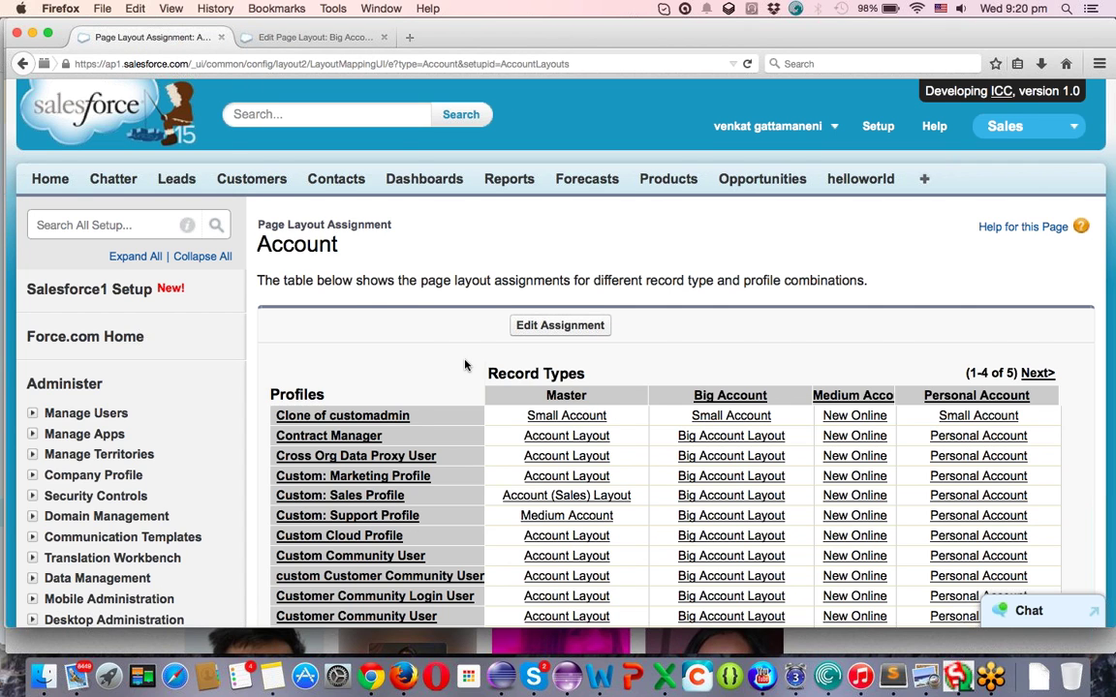
scroll(465, 365, down, 3)
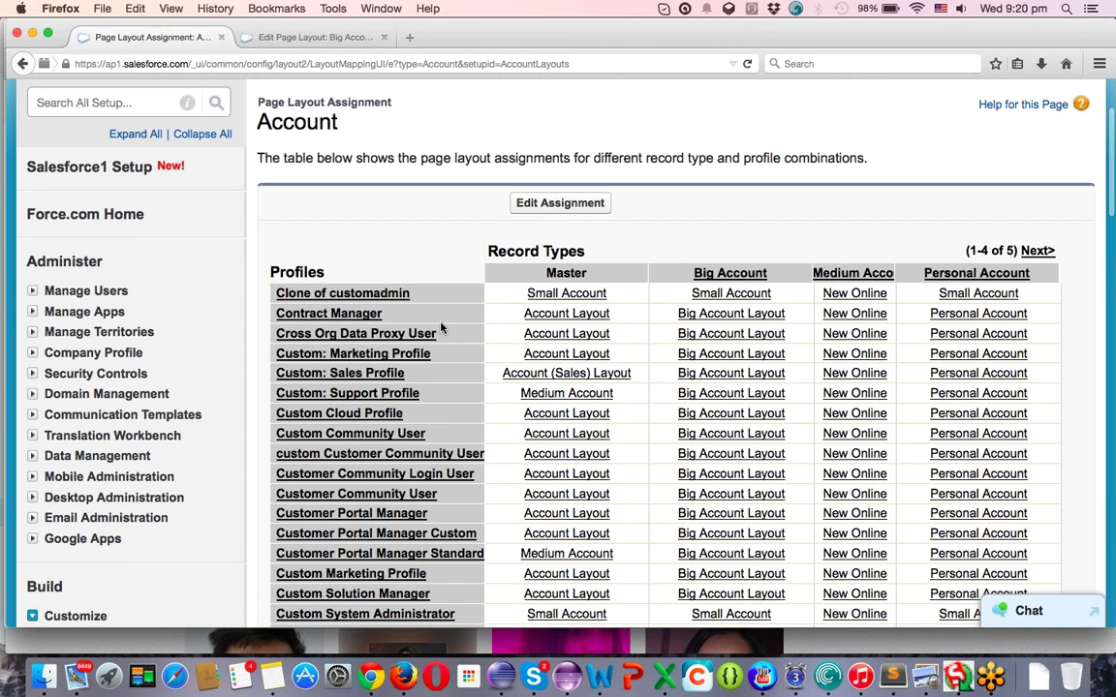
scroll(441, 325, down, 5)
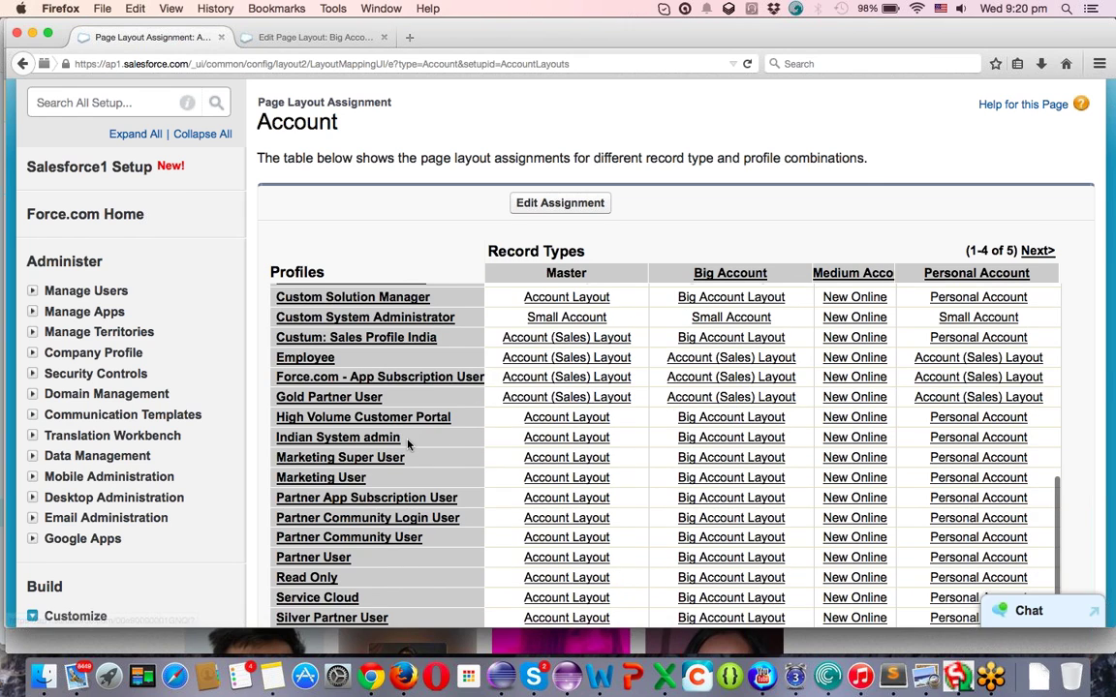
scroll(407, 445, down, 5)
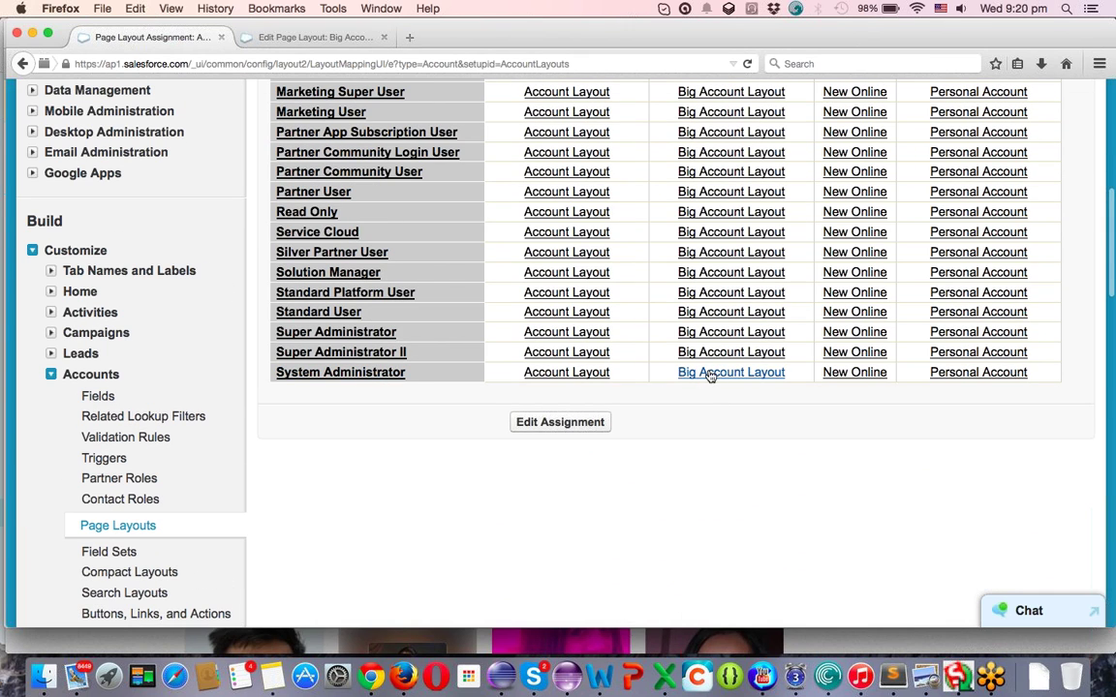
scroll(704, 375, up, 5)
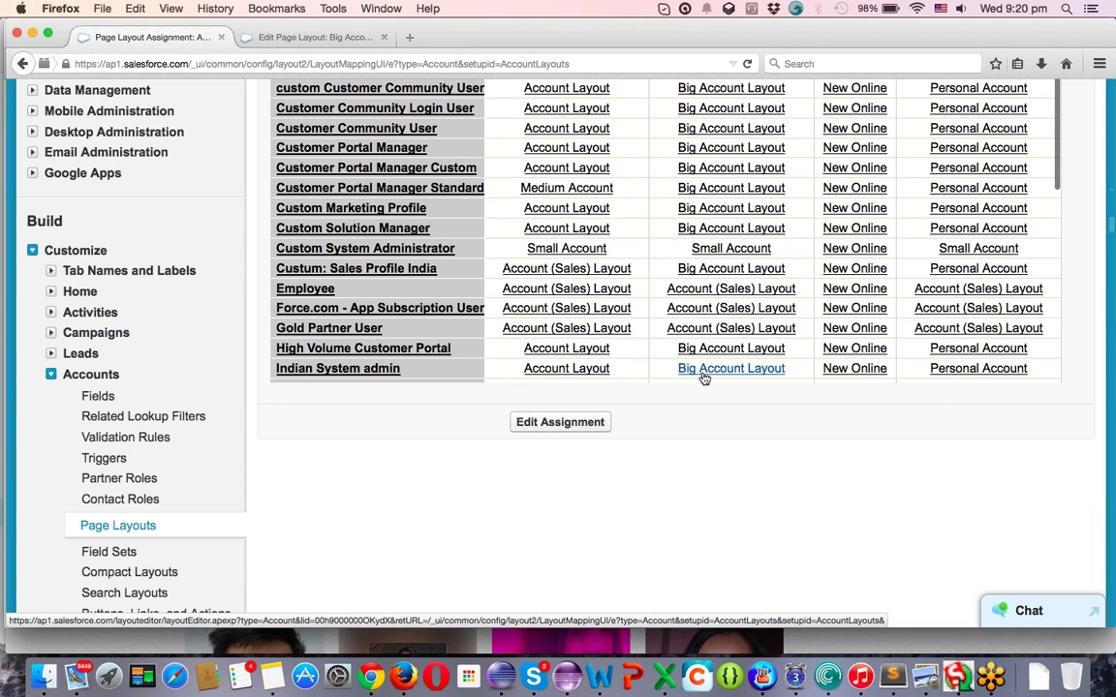
scroll(696, 524, up, 10)
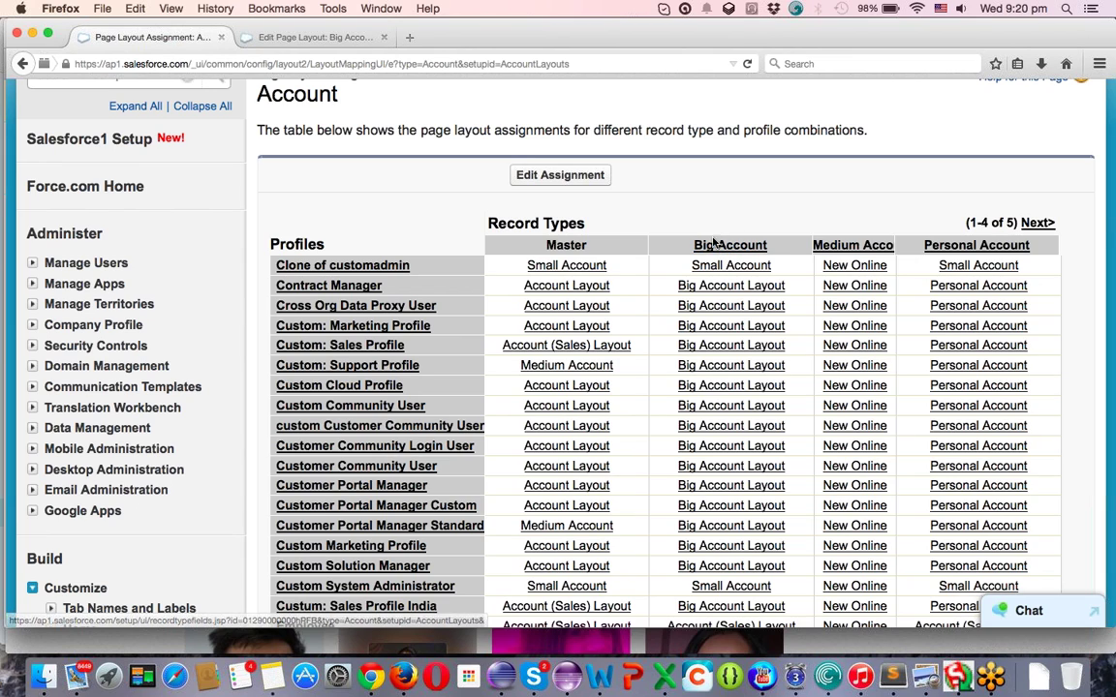
- Compare the layout open in the layout editor with the layouts assigned to System Administrator in the assignment table
click(326, 38)
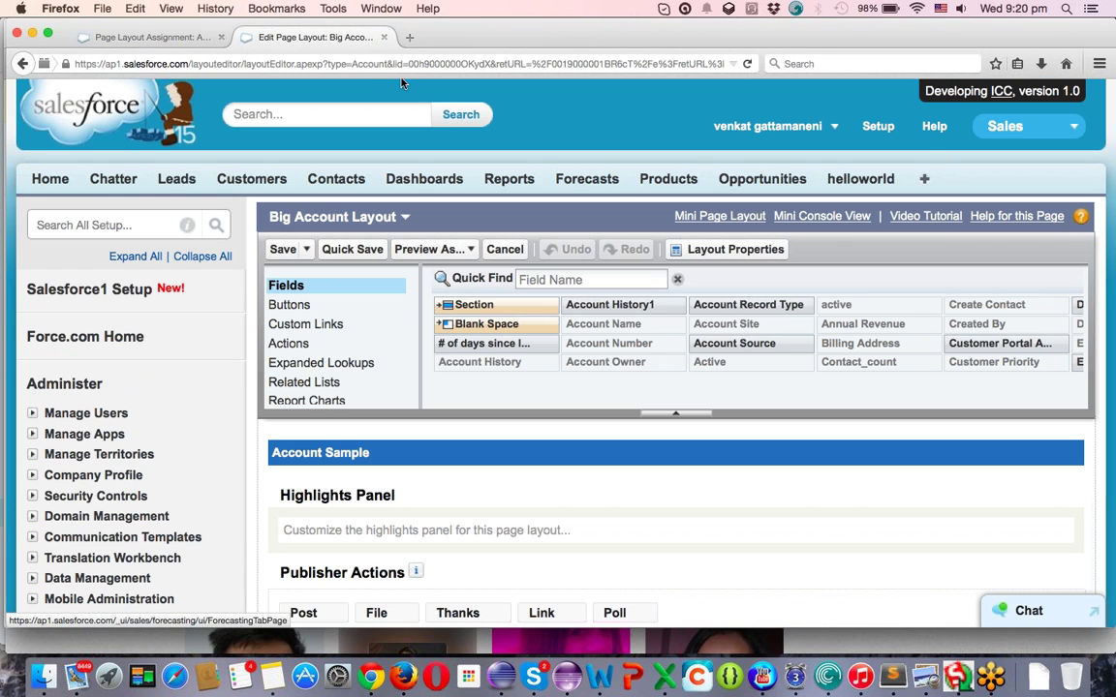
click(177, 37)
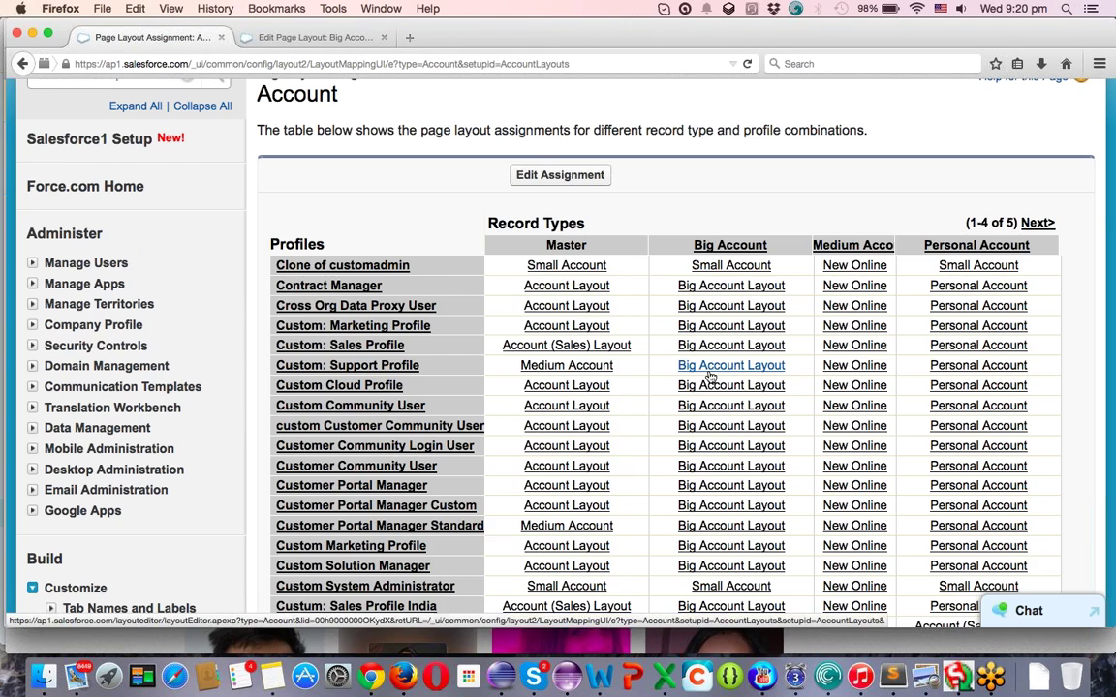
scroll(712, 377, down, 5)
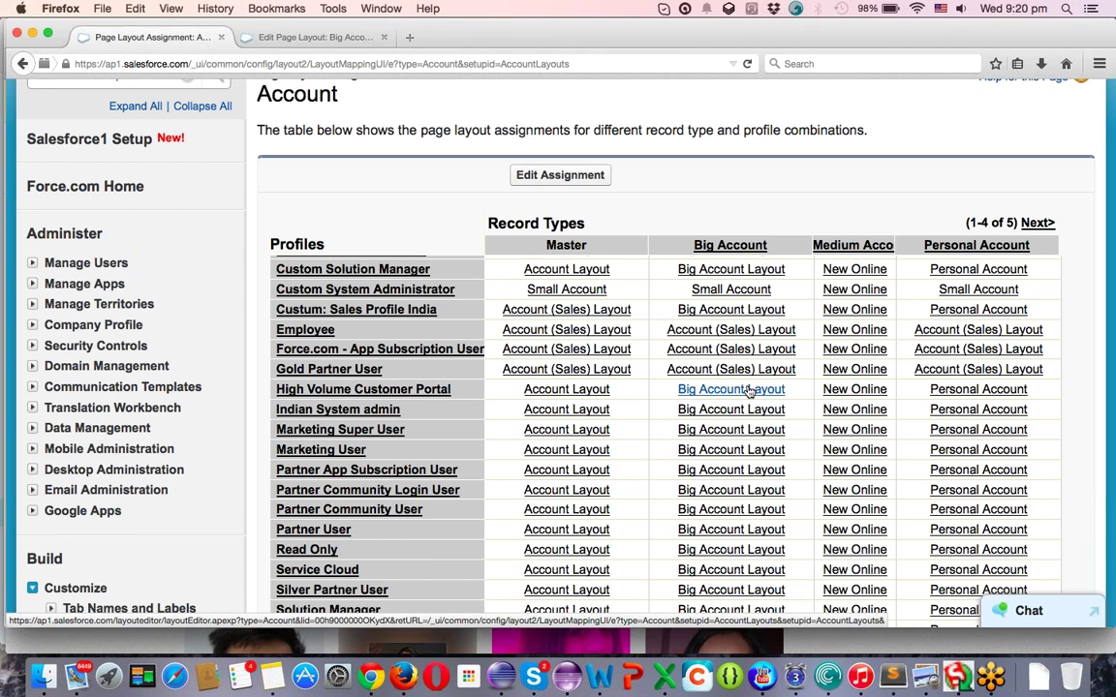
scroll(750, 378, down, 8)
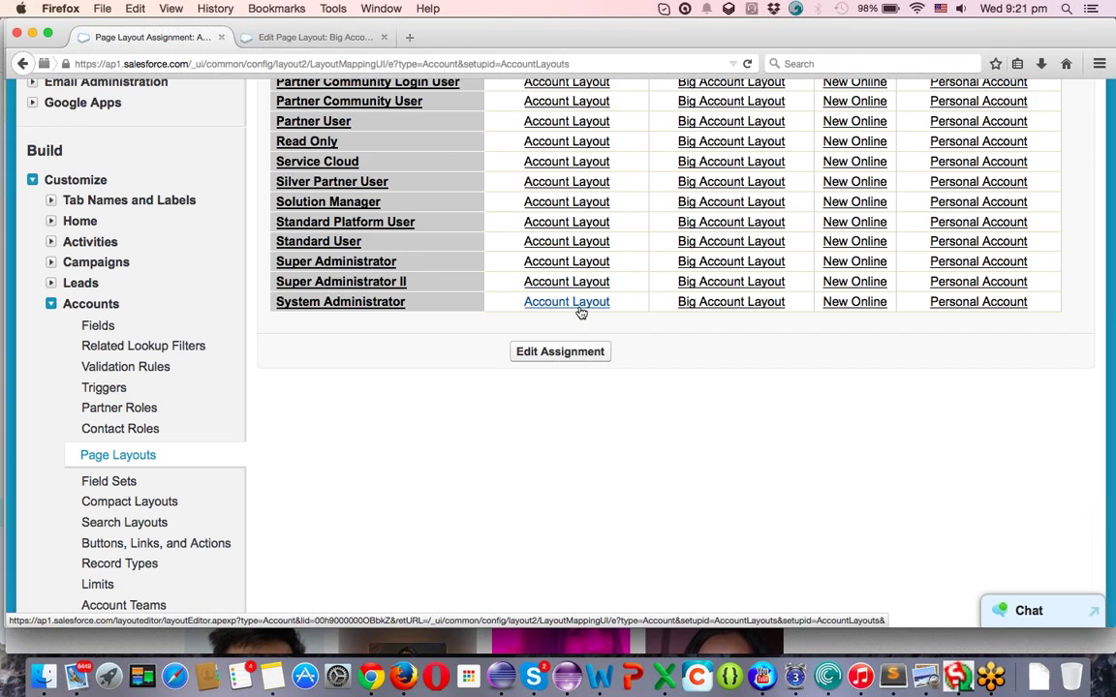
- Examine the profile assignments under the Master and Medium Account record types, down to the System Administrator row
scroll(580, 310, up, 5)
scroll(578, 259, up, 3)
scroll(578, 259, up, 10)
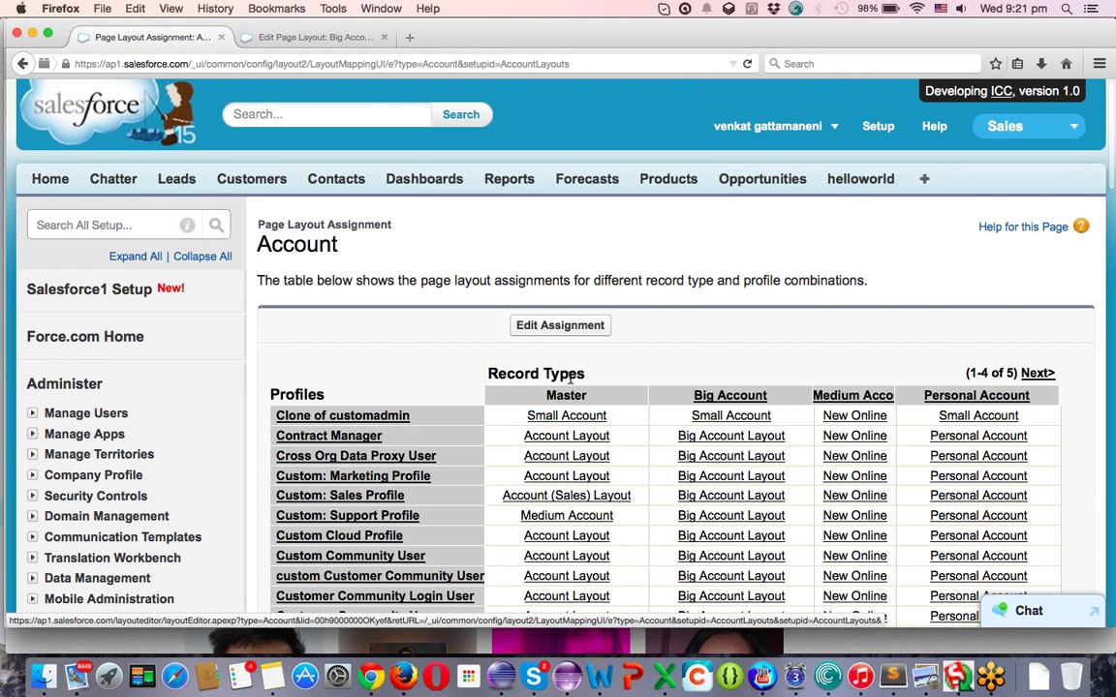
scroll(568, 392, down, 10)
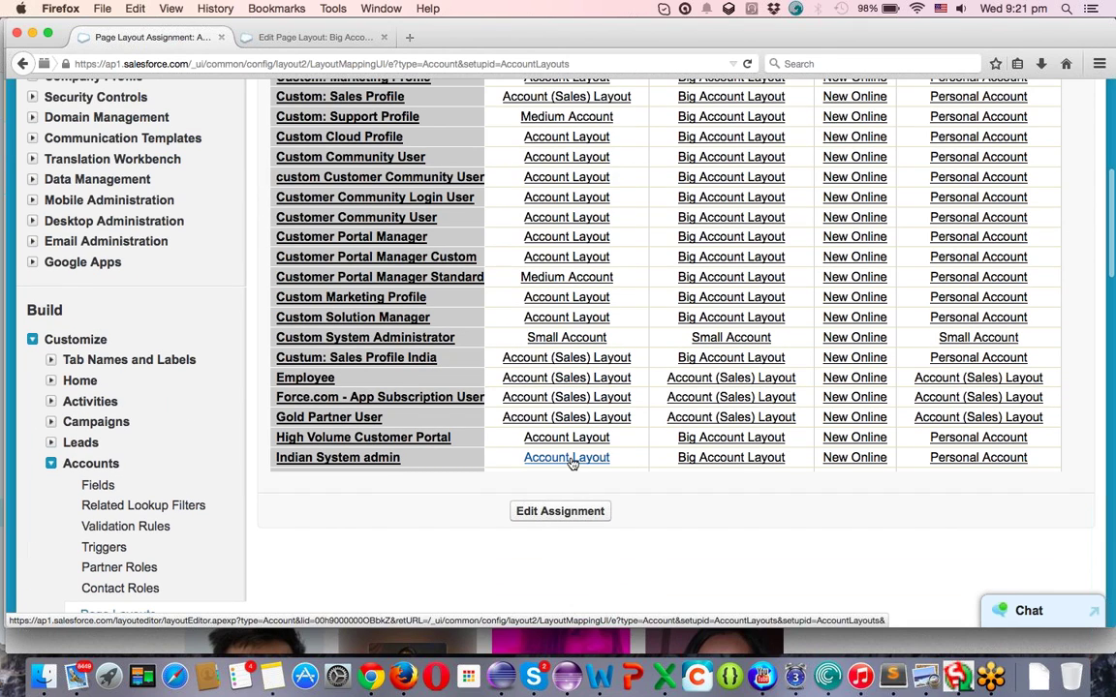
scroll(839, 457, up, 10)
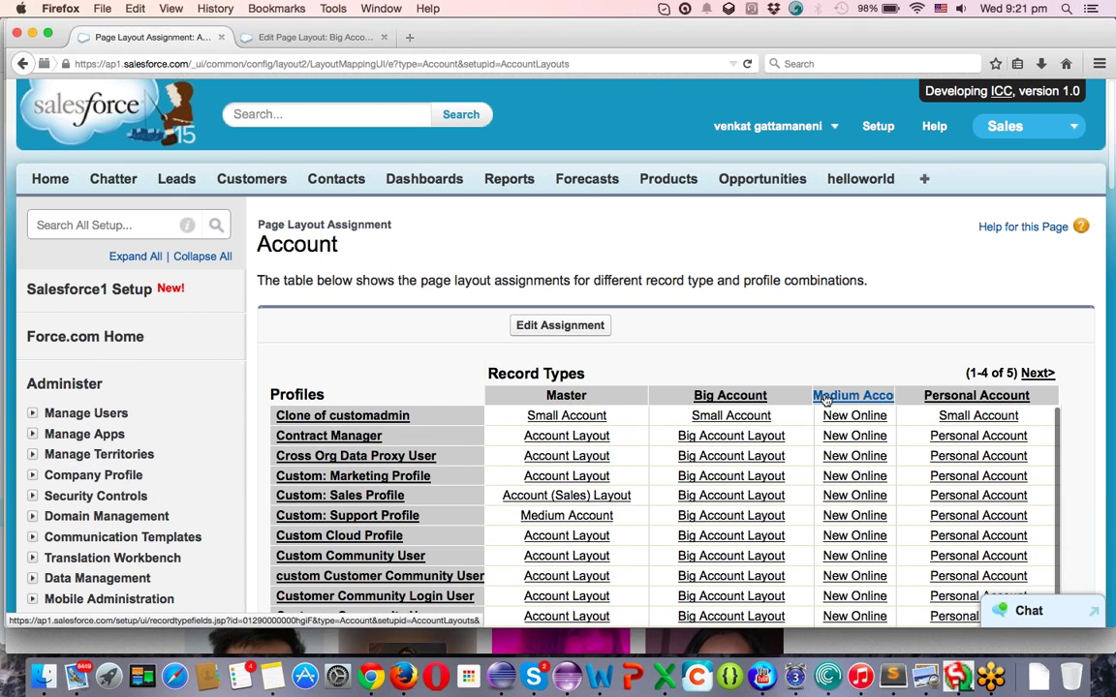
scroll(921, 432, down, 5)
scroll(921, 433, down, 1)
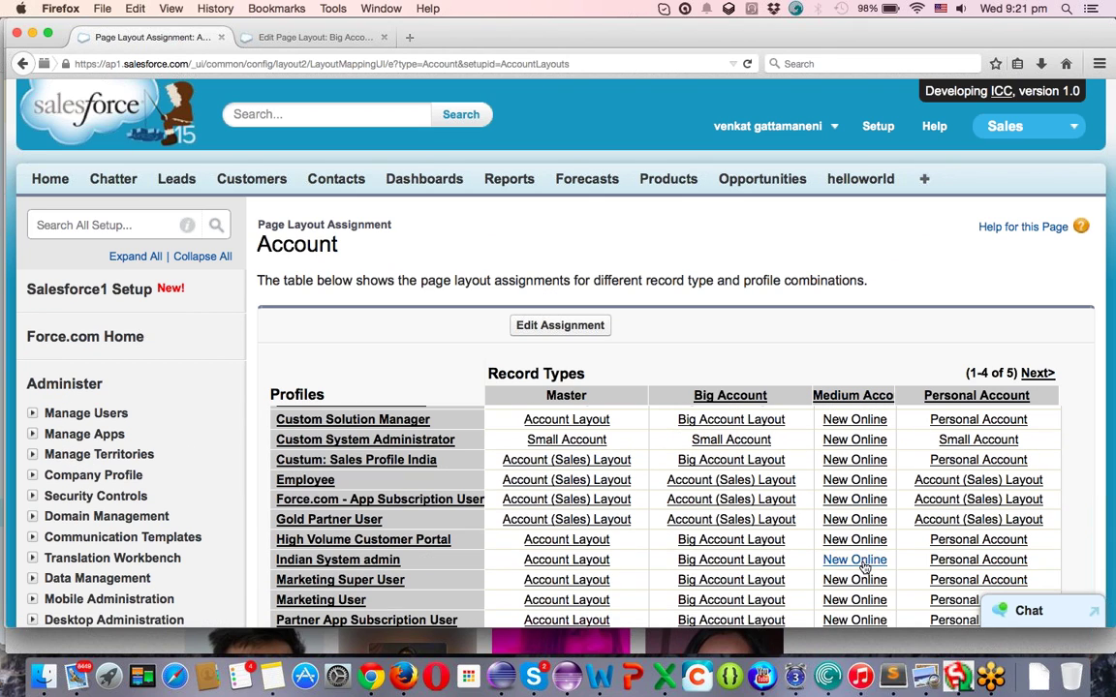
scroll(867, 566, down, 10)
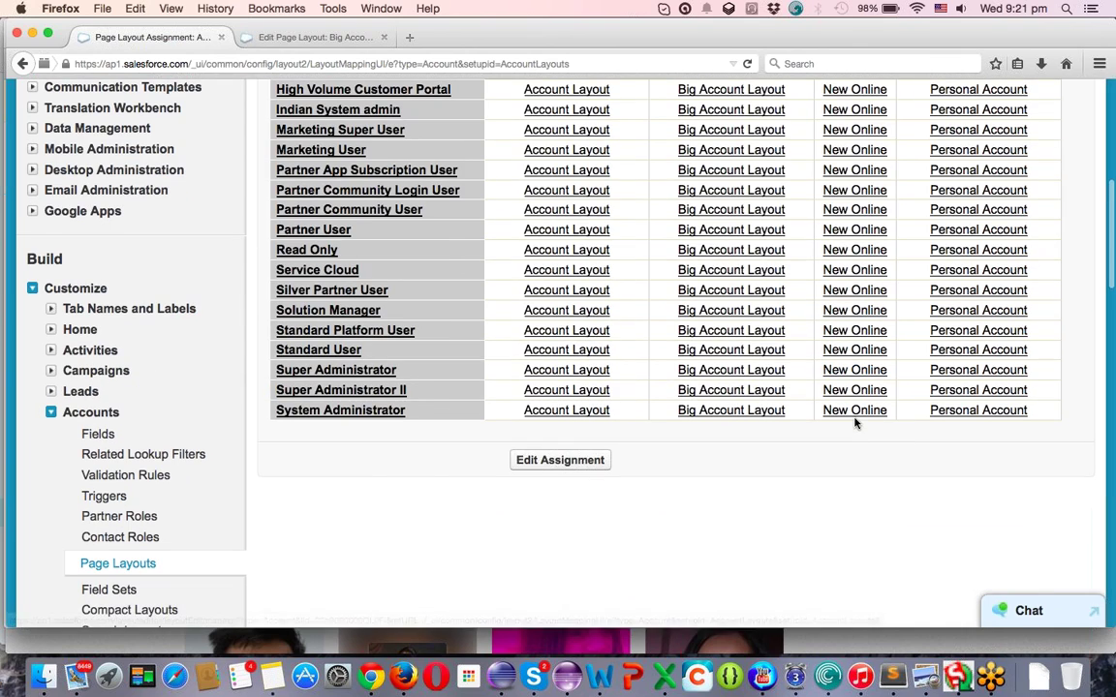
scroll(859, 412, up, 5)
scroll(897, 538, up, 10)
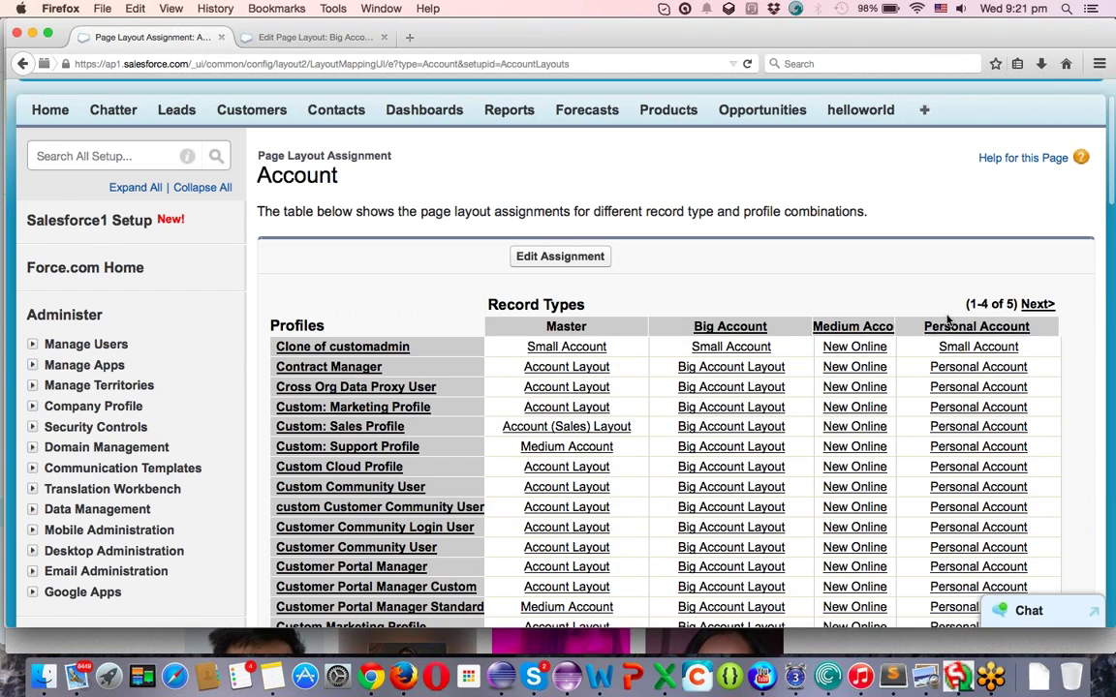
- Open the account page layout assignments for editing and bring the profile and record type table into view
scroll(963, 326, down, 1)
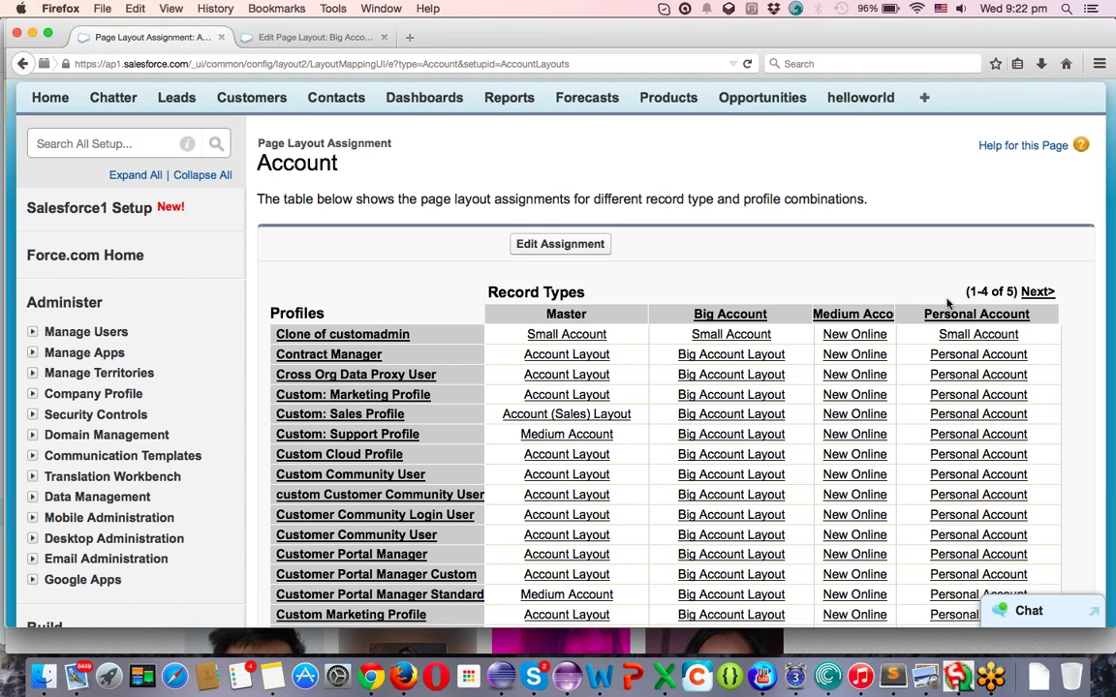
scroll(633, 388, down, 5)
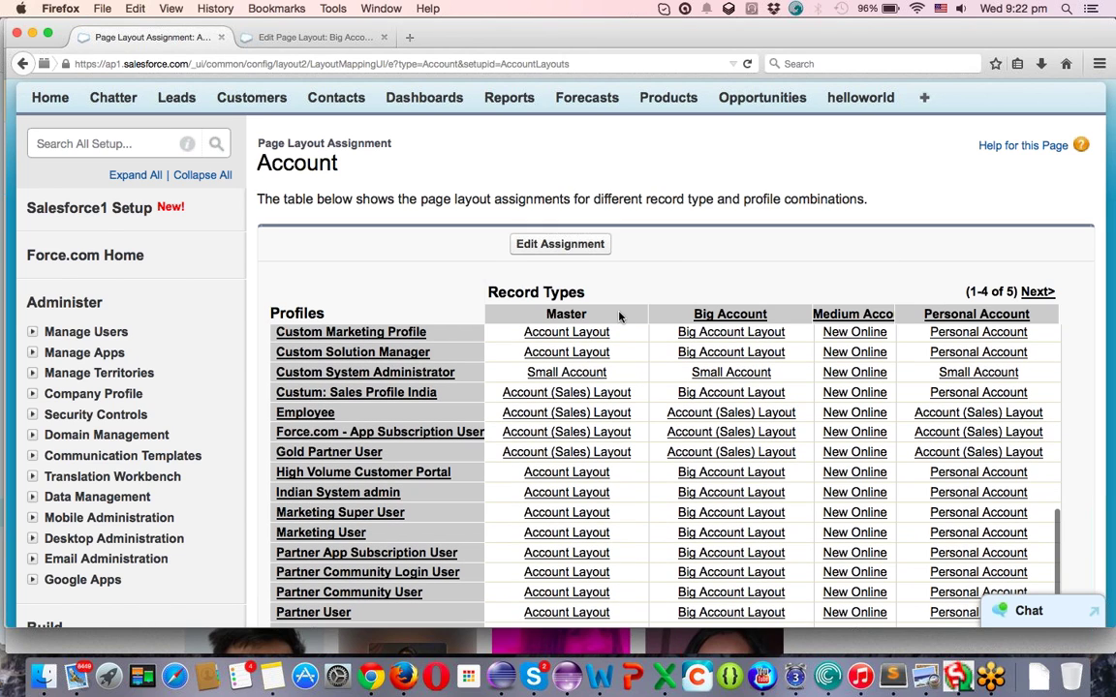
click(542, 246)
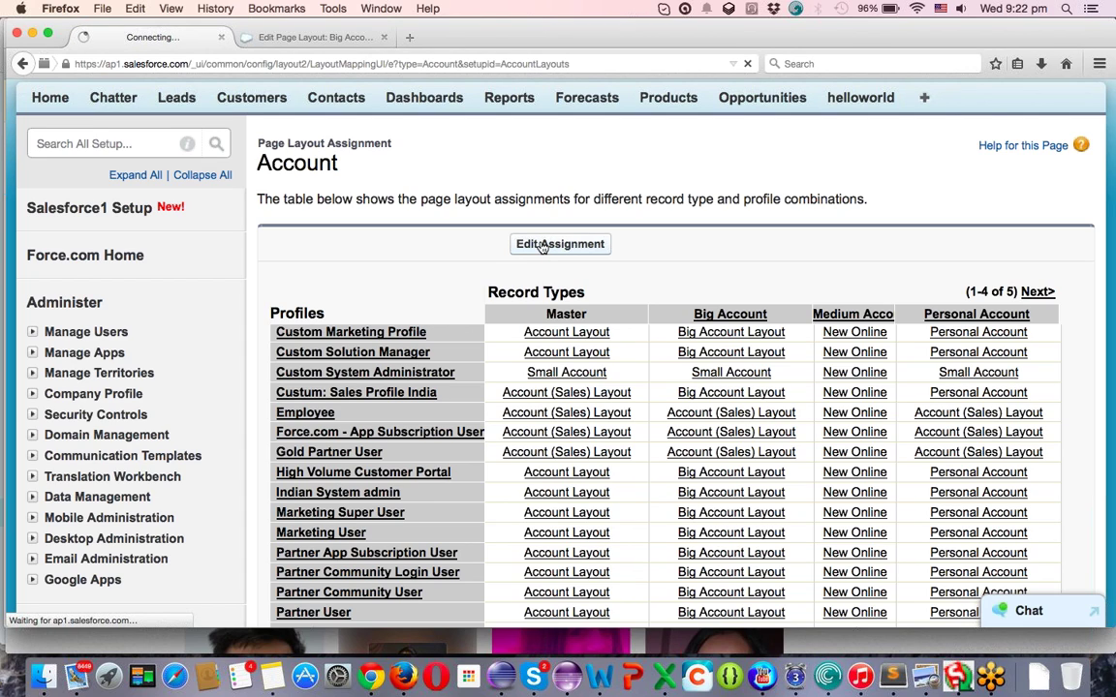
scroll(620, 281, down, 6)
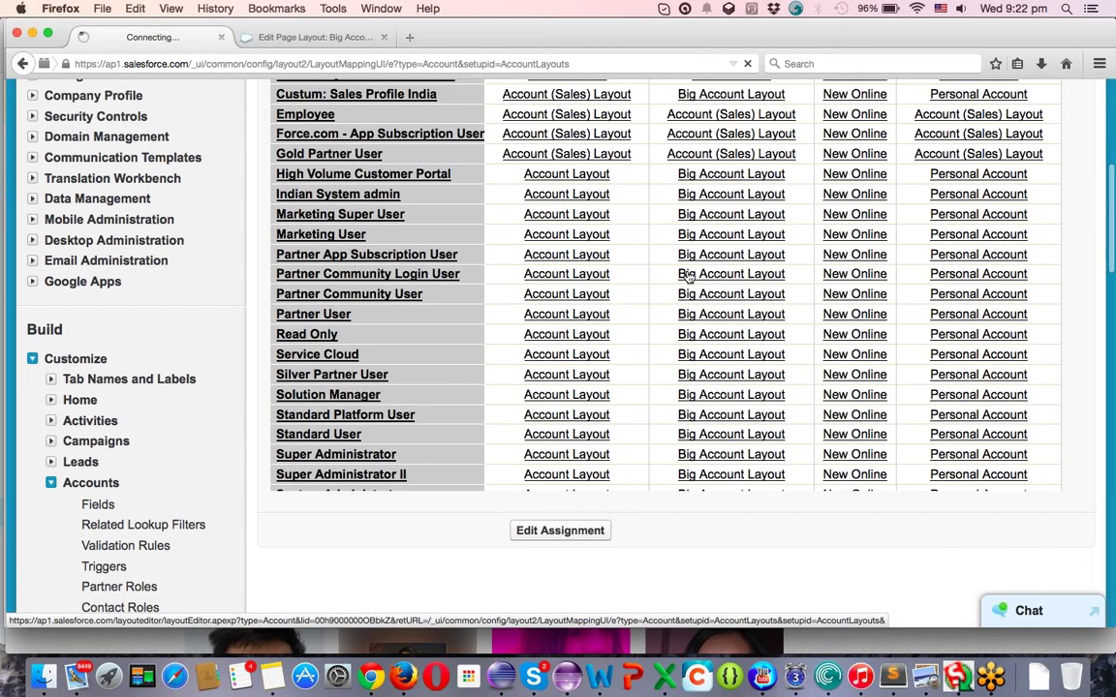
scroll(687, 277, down, 1)
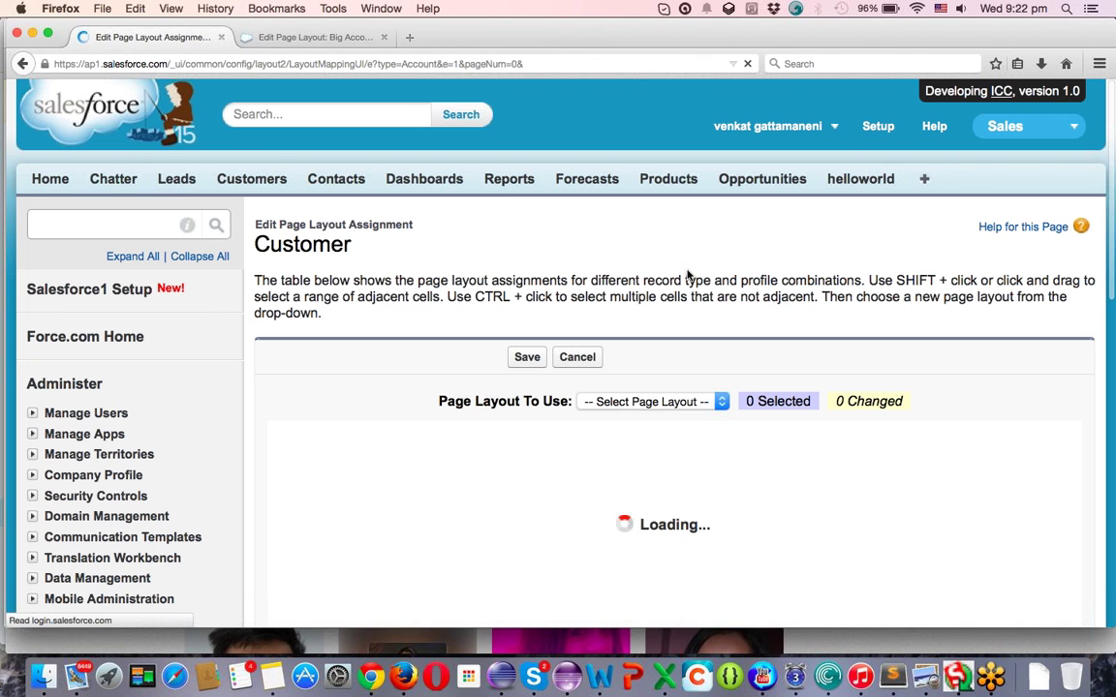
scroll(690, 357, down, 5)
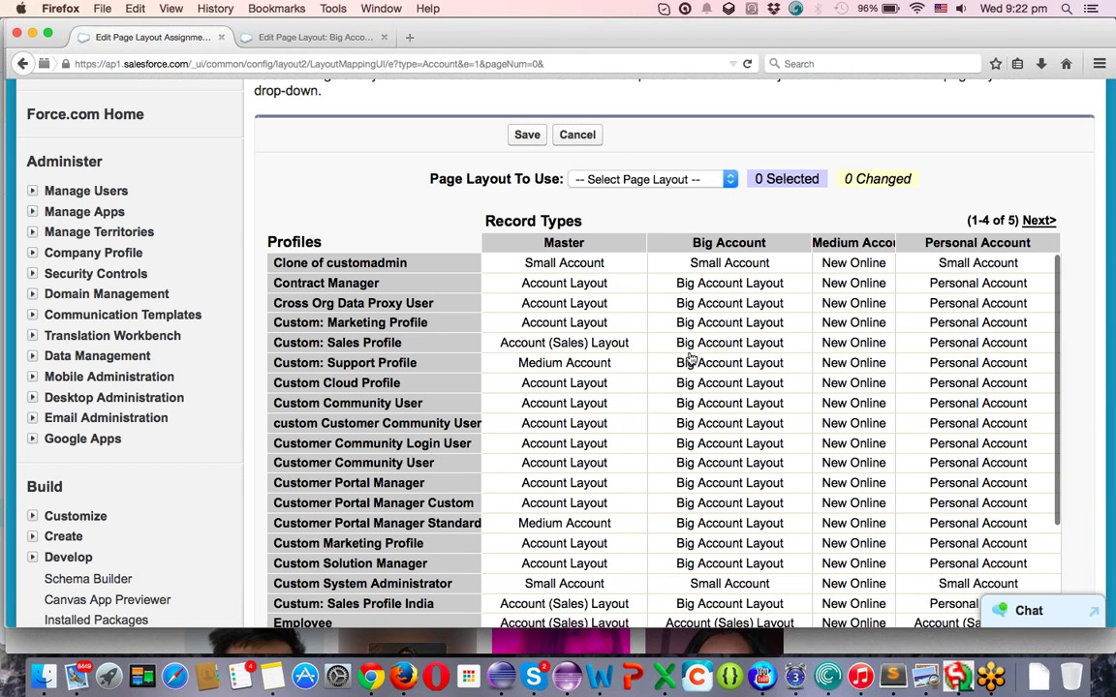
- Assign Sample Page layout to the Big Account record type for all profiles and save the assignments
click(728, 241)
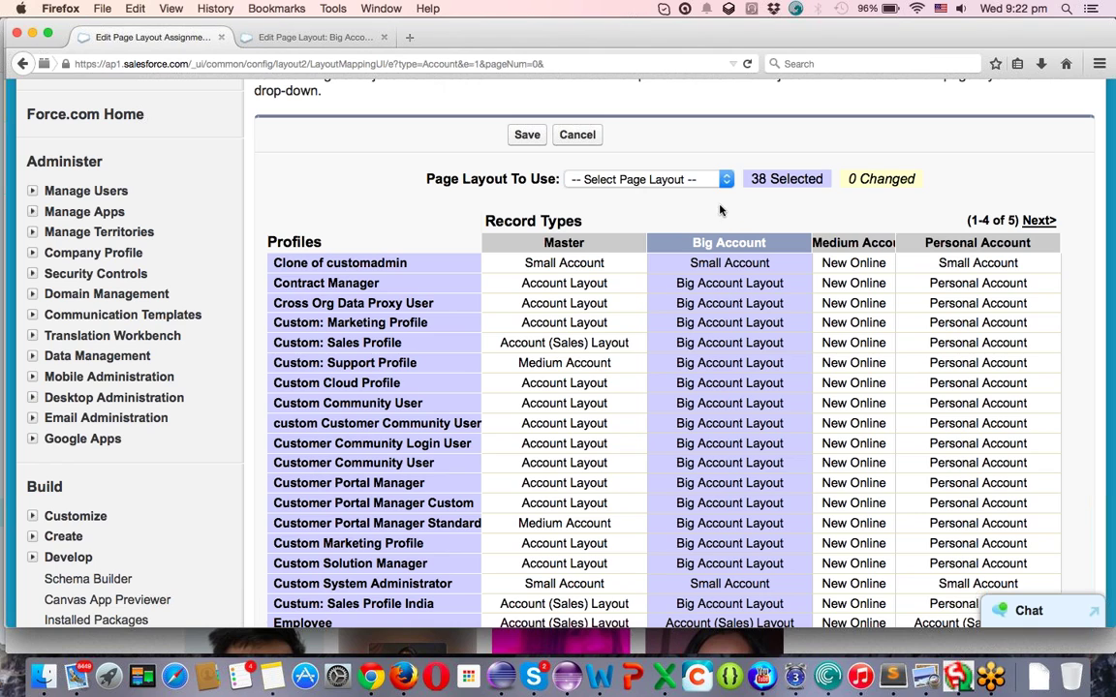
click(706, 183)
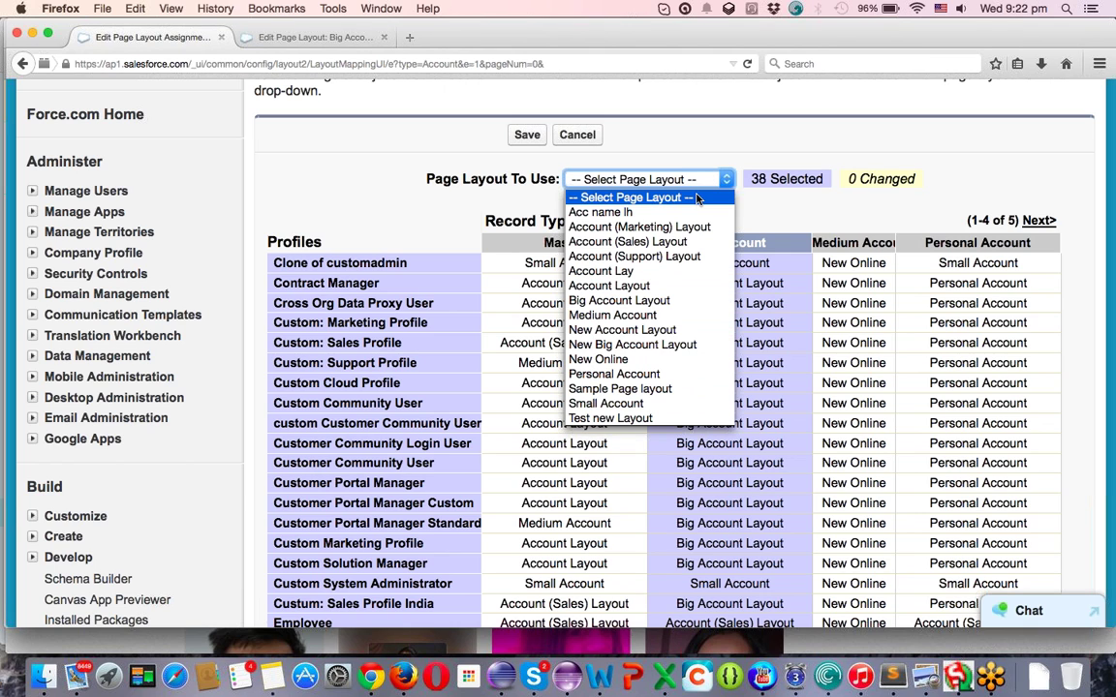
click(624, 388)
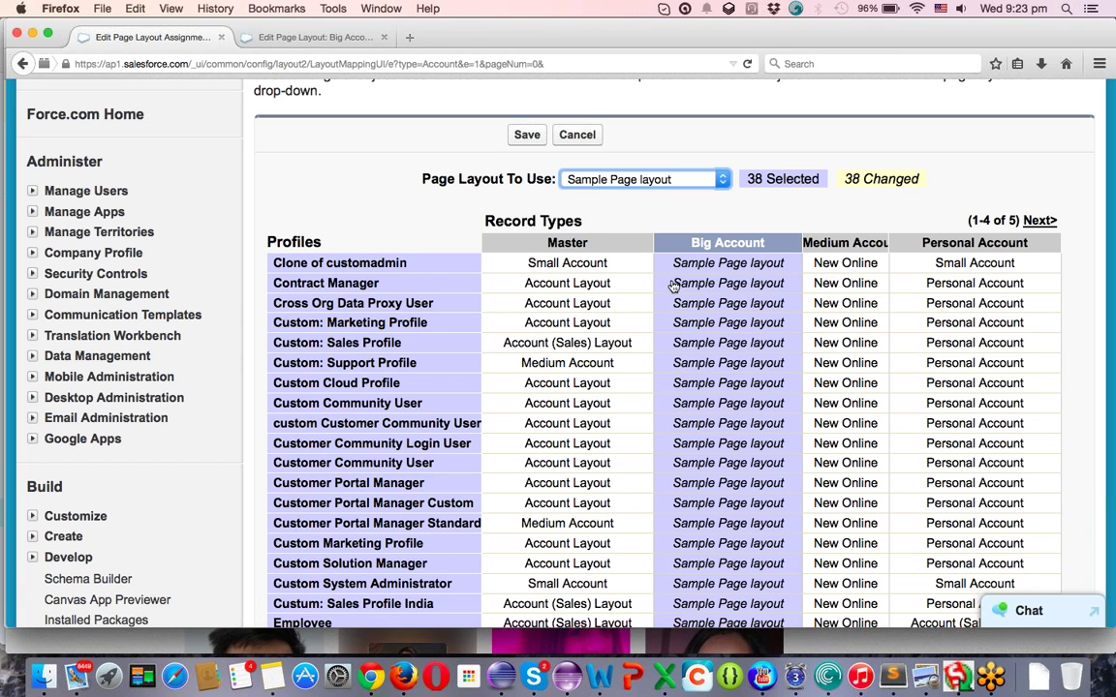
scroll(642, 228, down, 3)
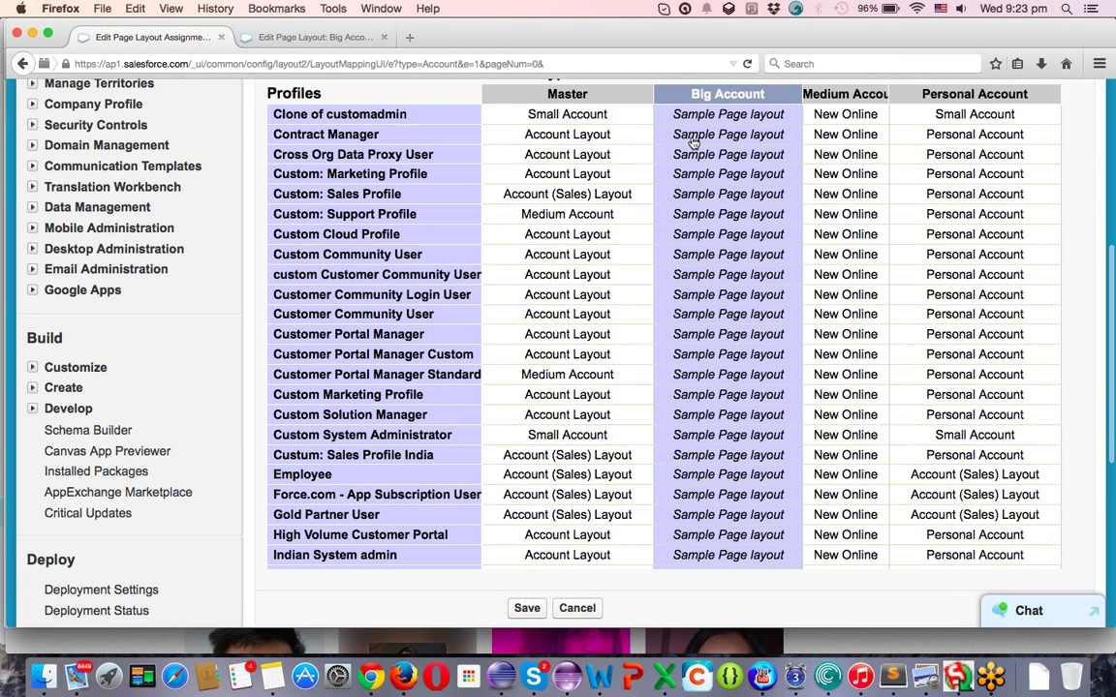
click(529, 610)
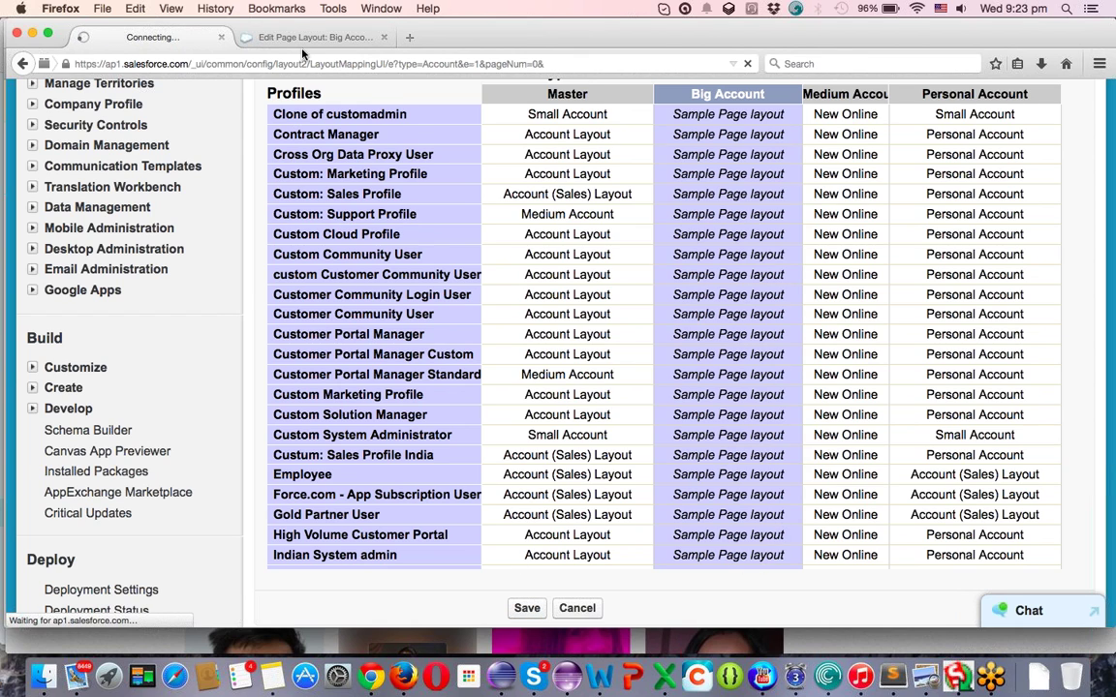
- In the other tab, reopen the sample12344ERMERM record from the Customers home page and view its Customer Detail section
click(302, 39)
click(20, 63)
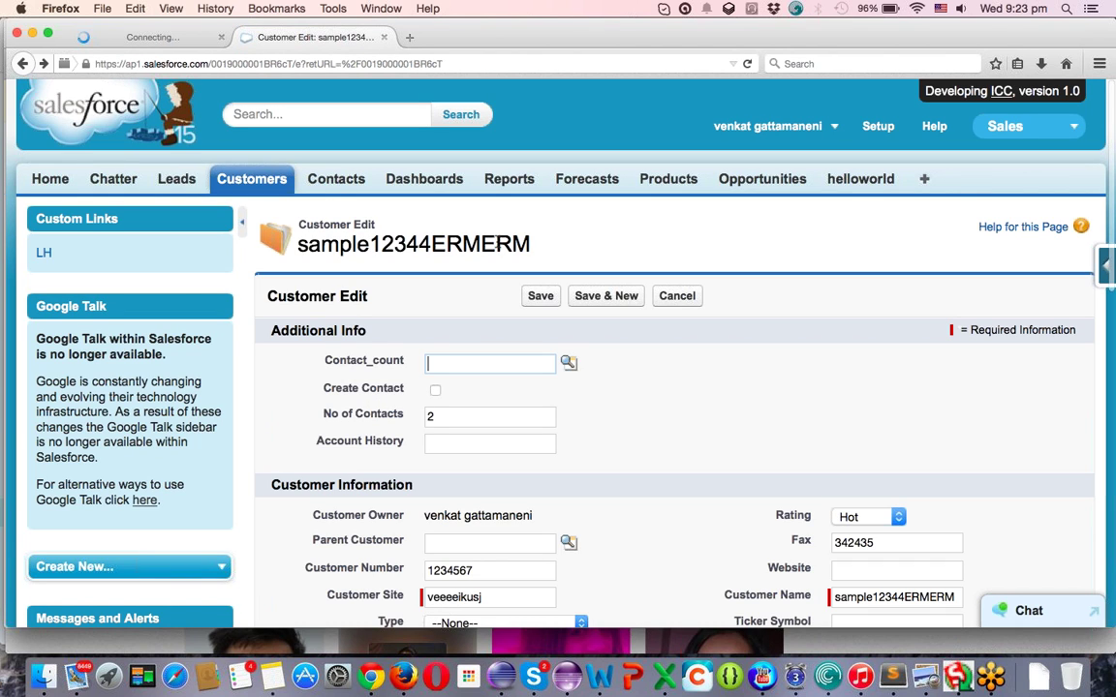
click(250, 182)
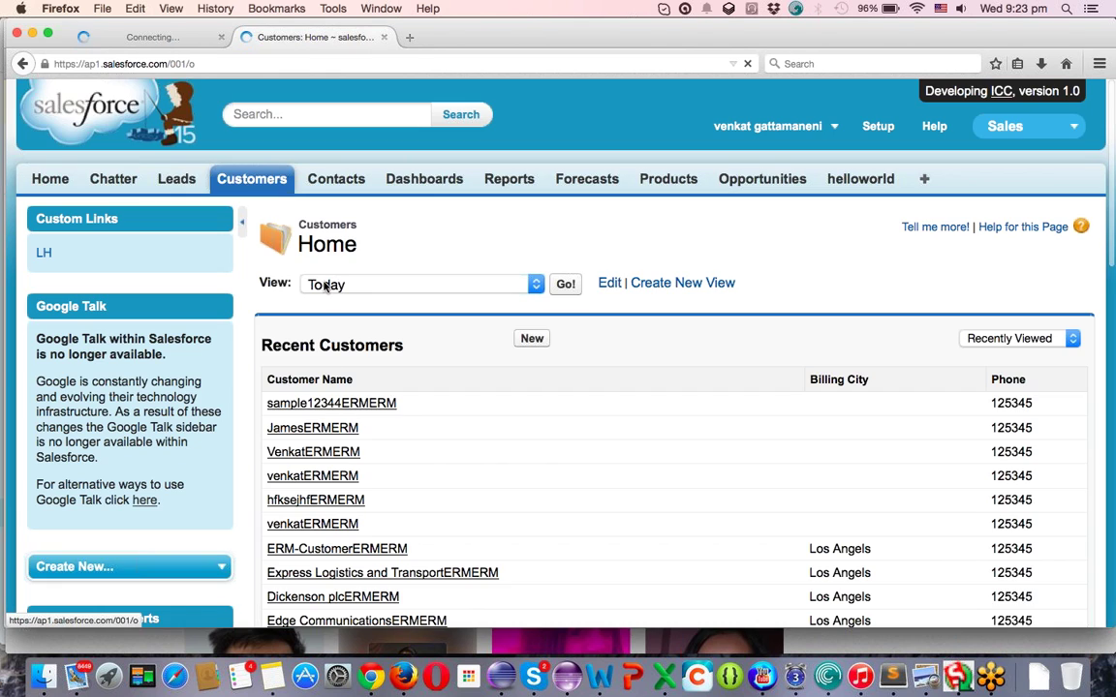
click(325, 404)
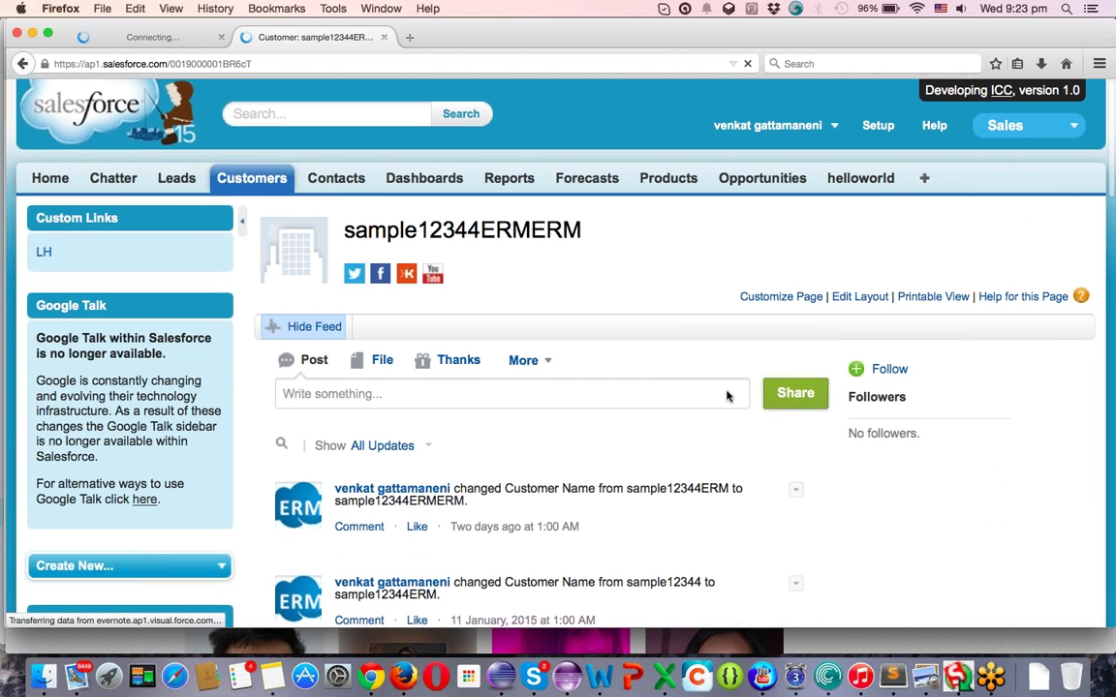
scroll(727, 396, down, 5)
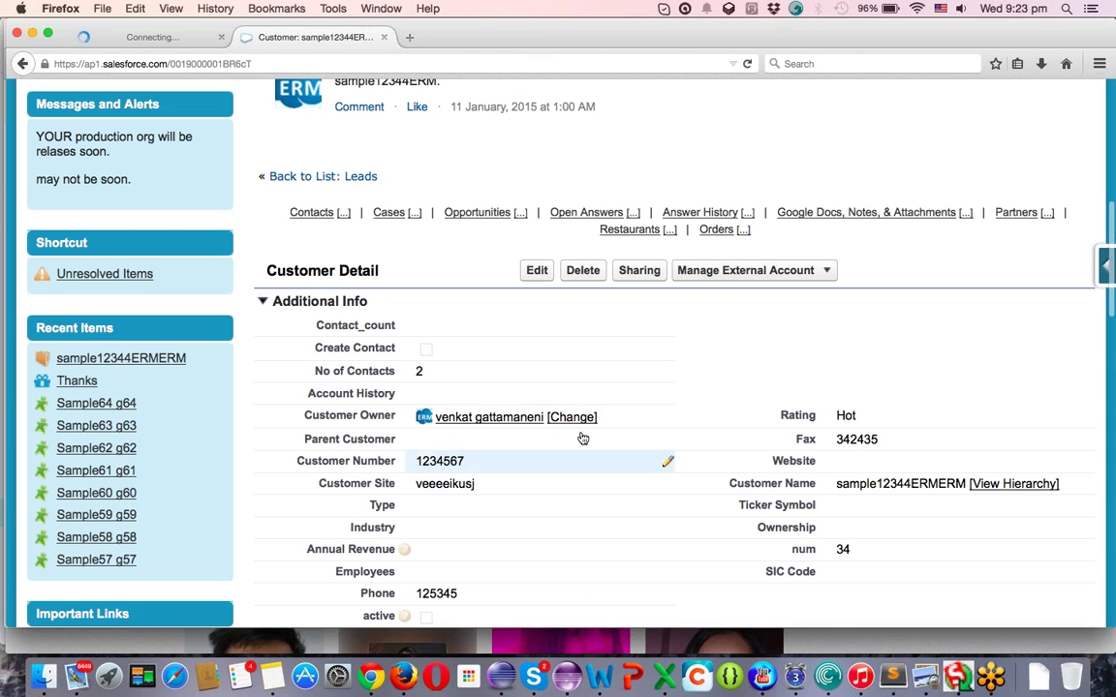
- Open the record's layout to check which one it uses, then go back and return to the assignment tab
click(1105, 267)
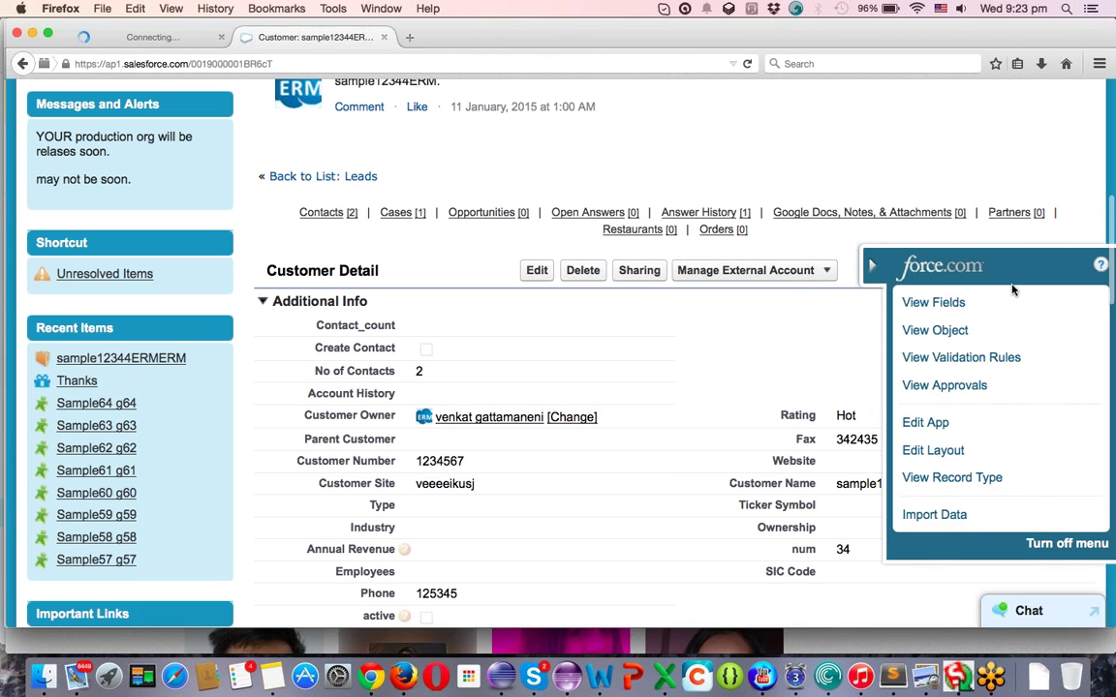
click(933, 453)
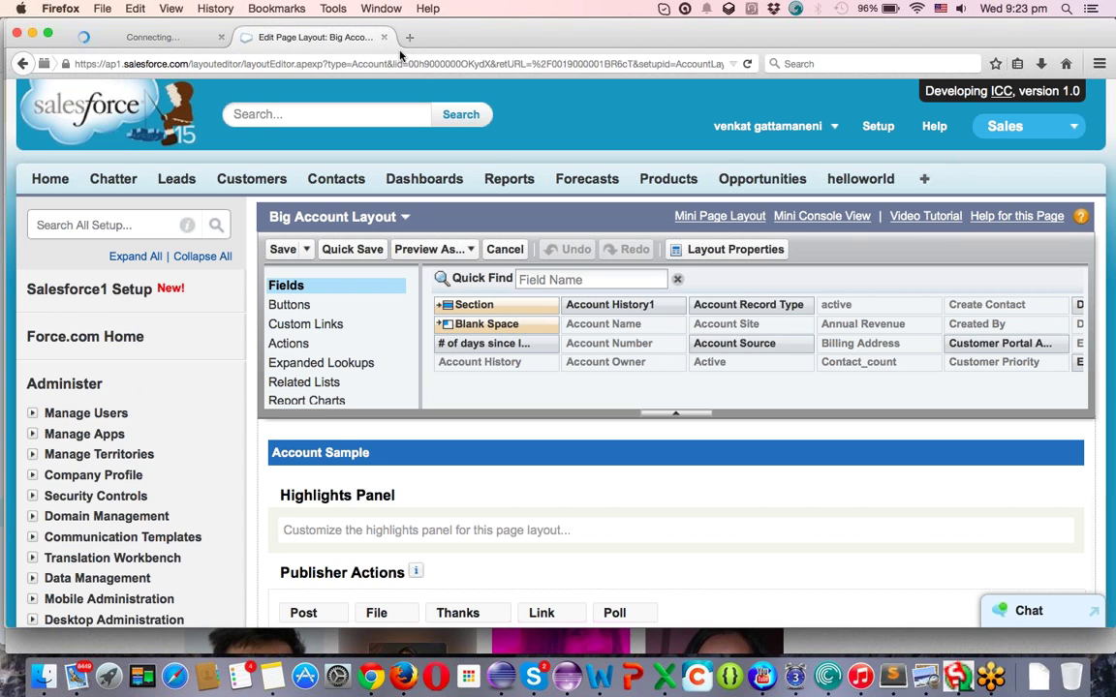
click(23, 64)
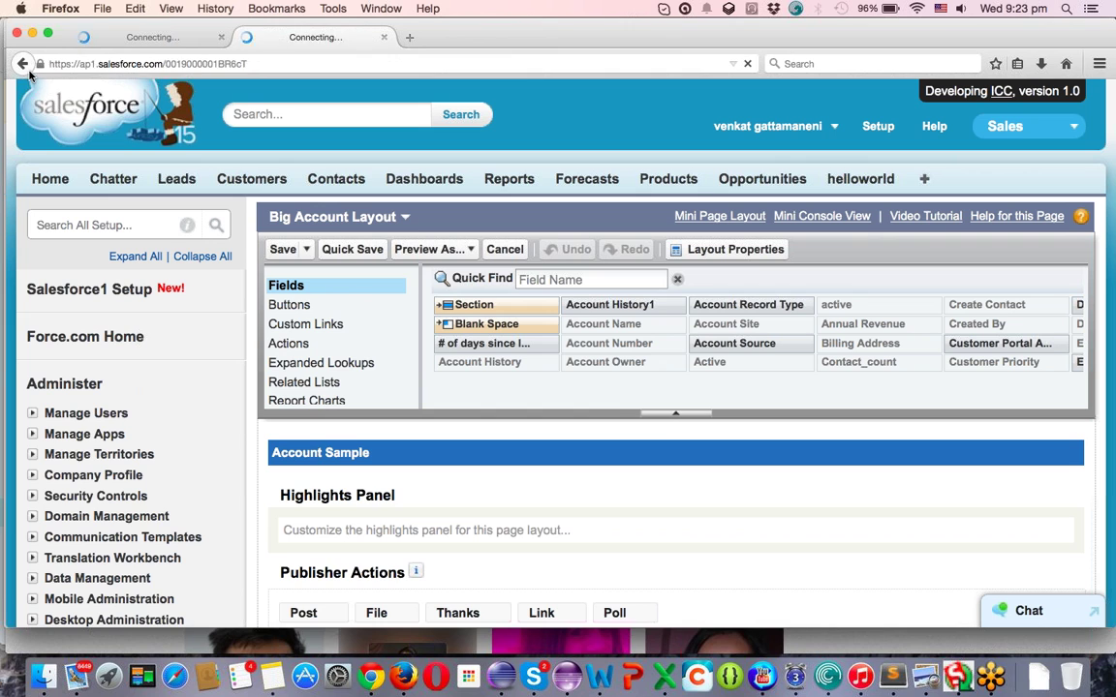
click(111, 39)
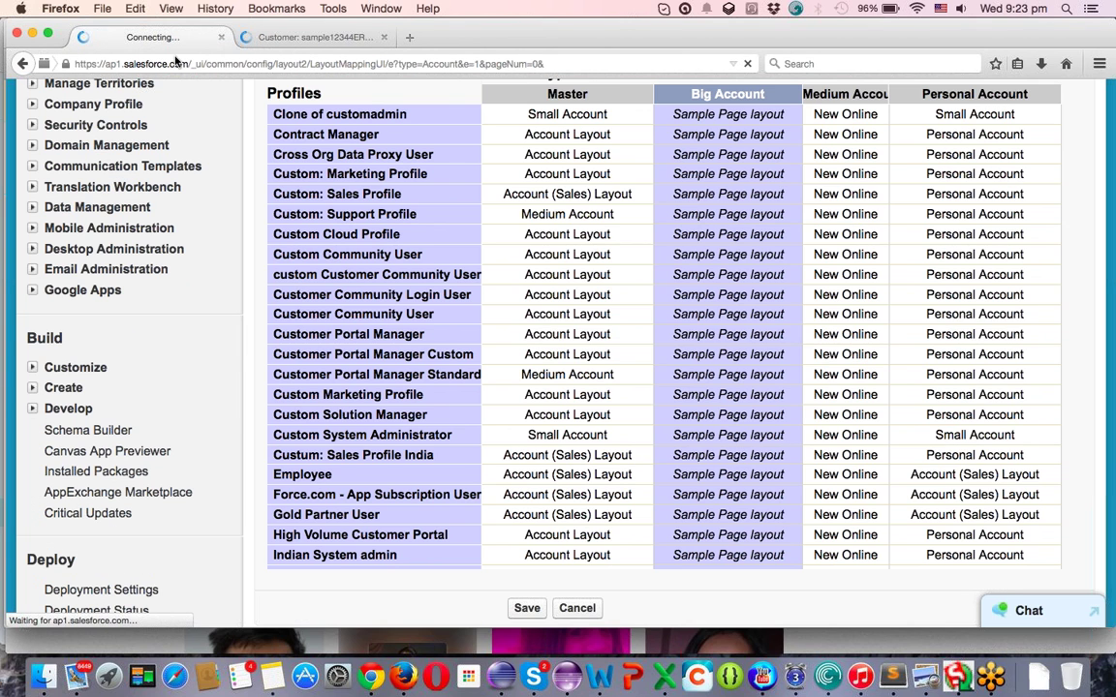
- Save the page layout assignments and reload the sample12344ERMERM customer record in the other tab
click(528, 607)
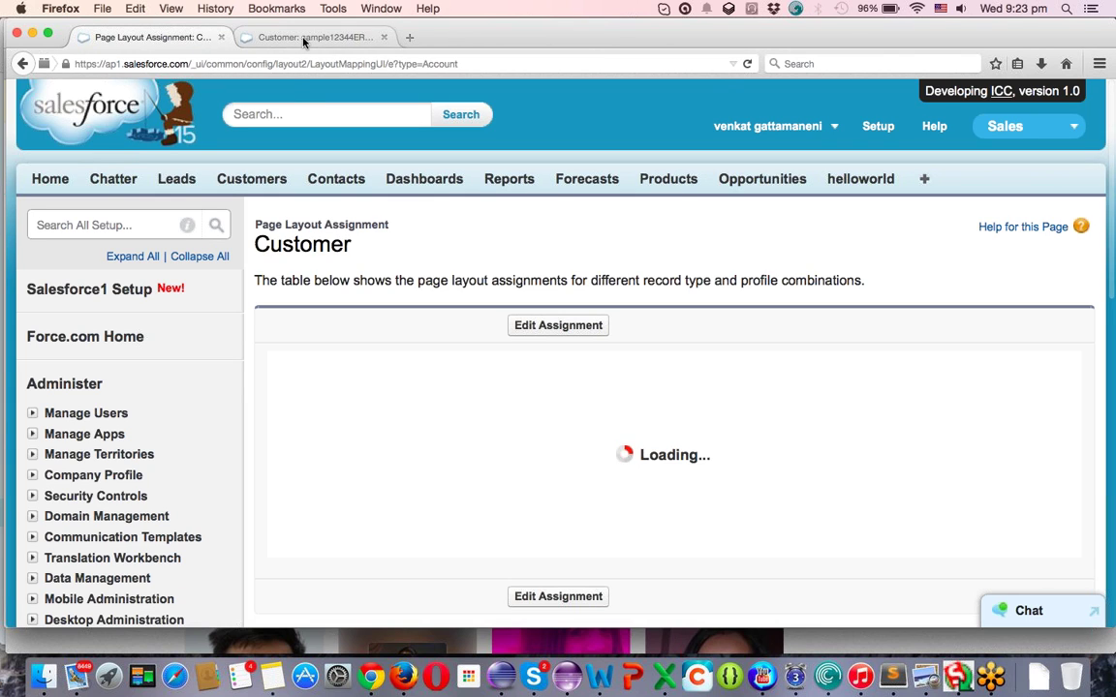
click(303, 39)
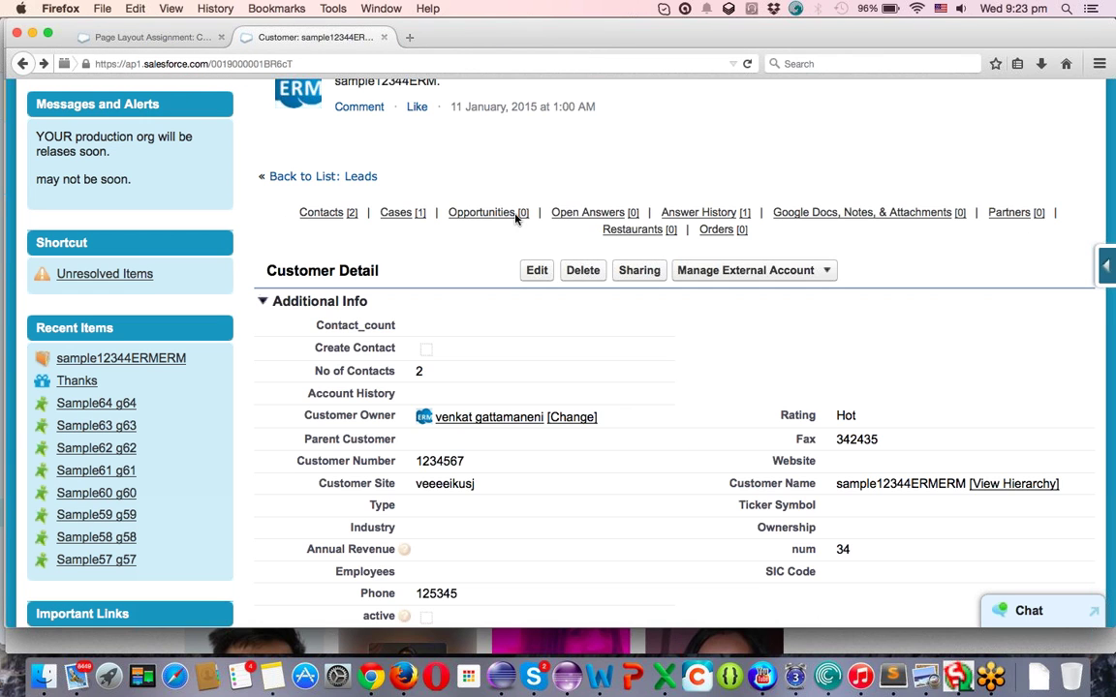
click(1108, 268)
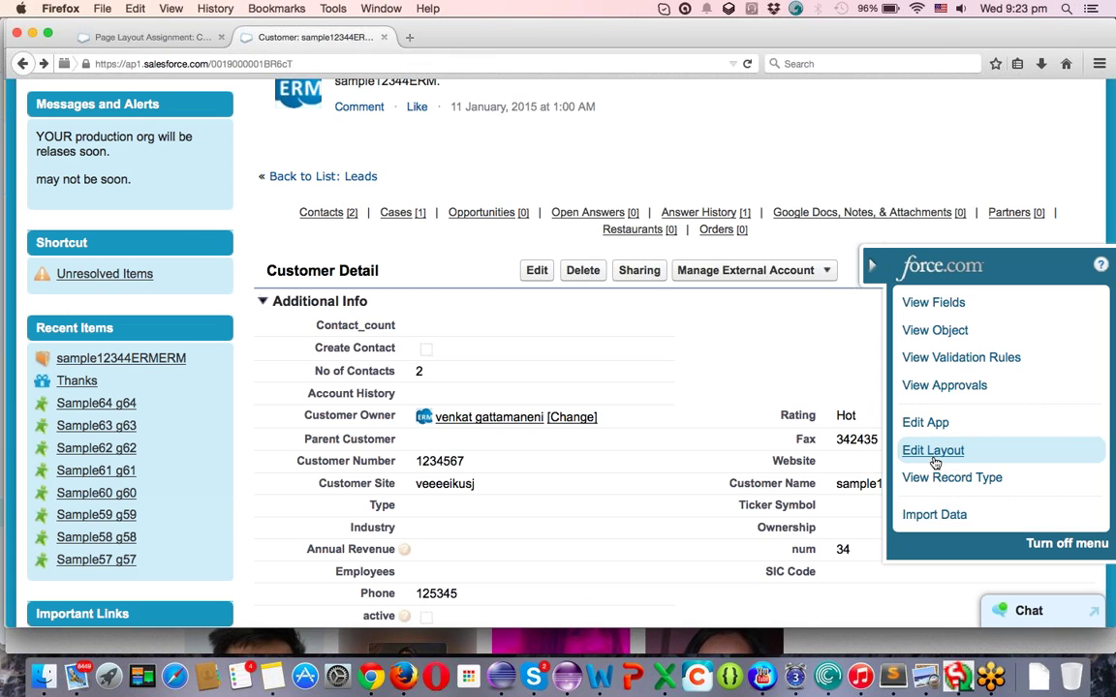
click(932, 451)
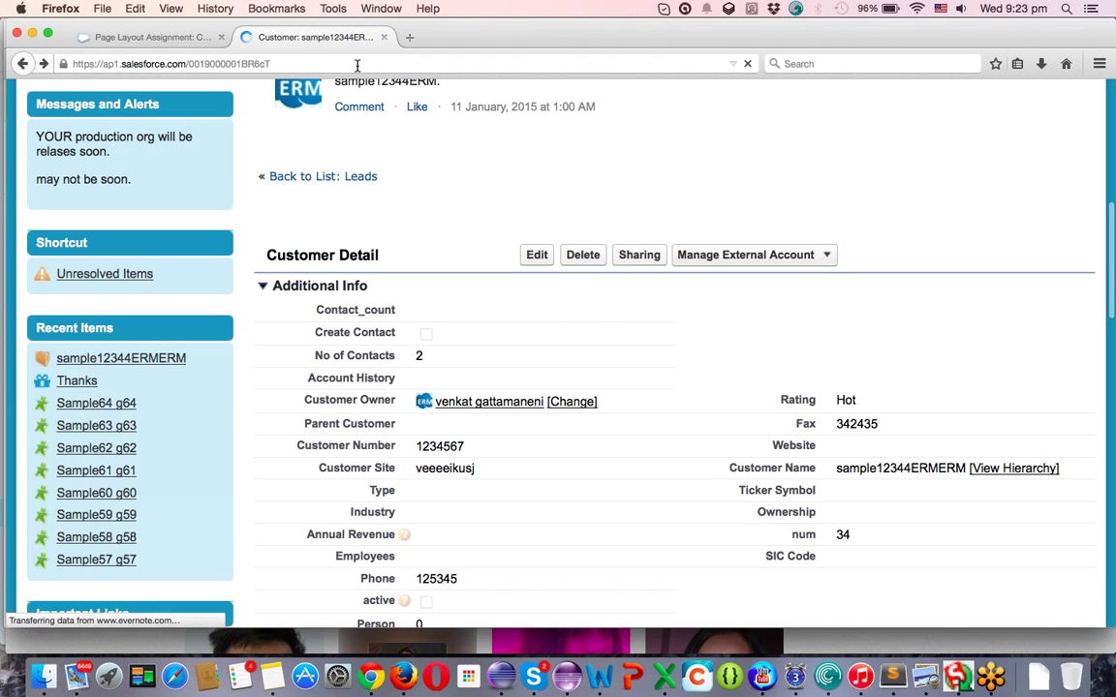
click(358, 65)
key(Return)
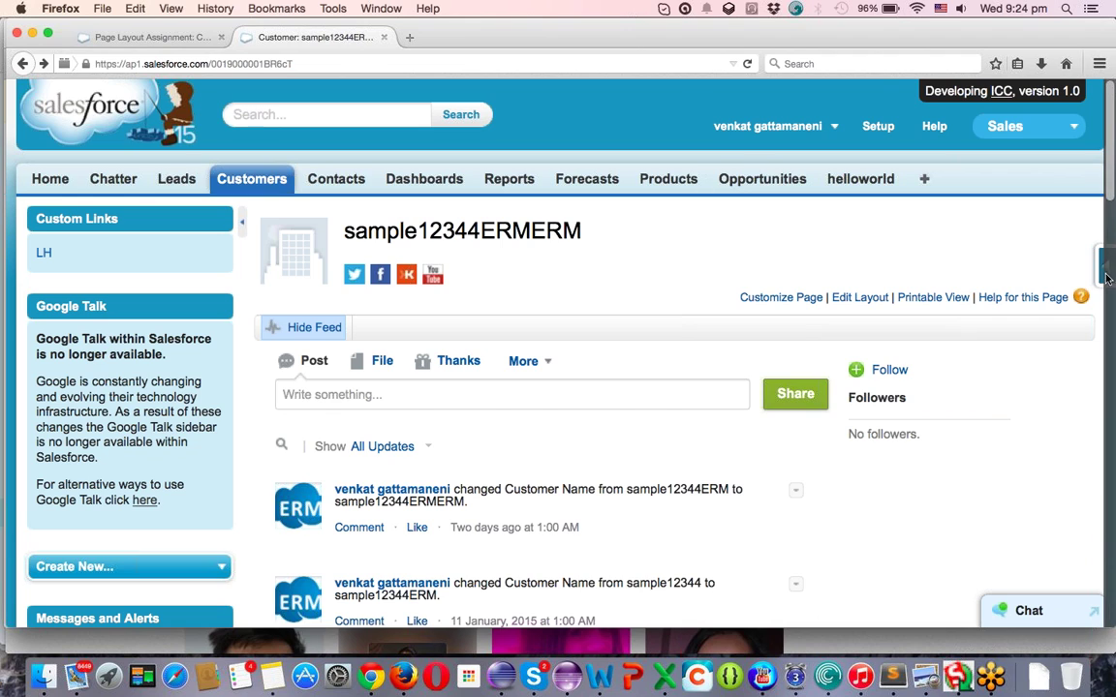
- Open the sample12344ERMERM record's page layout in the editor, then return to the page layout assignment tab
click(1103, 276)
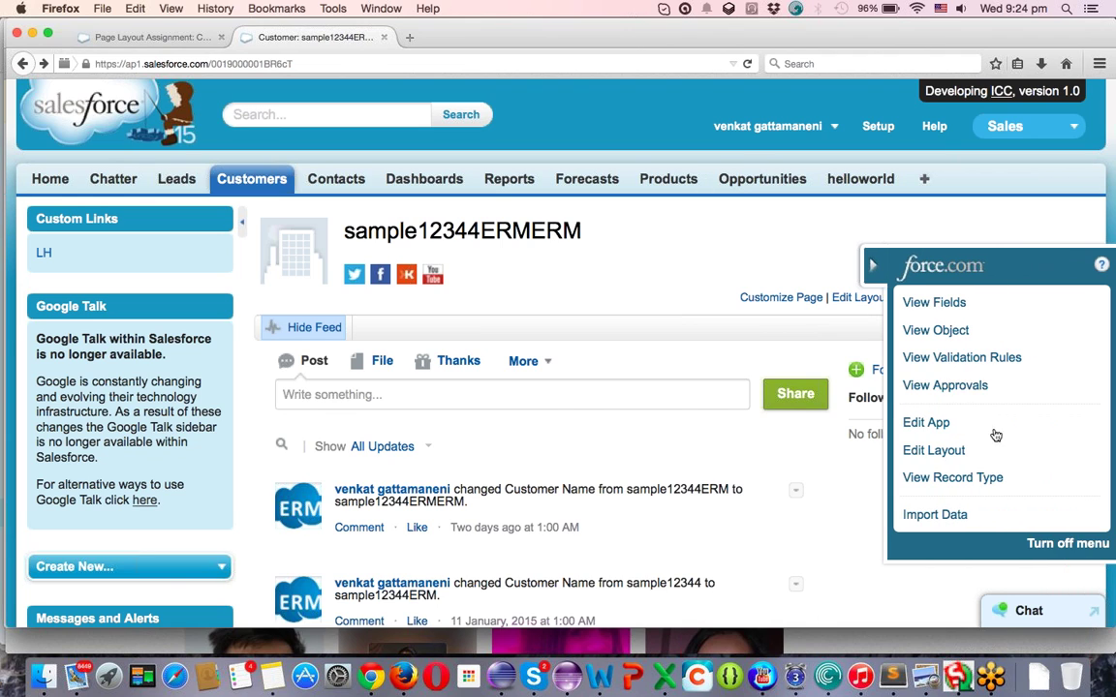
click(930, 454)
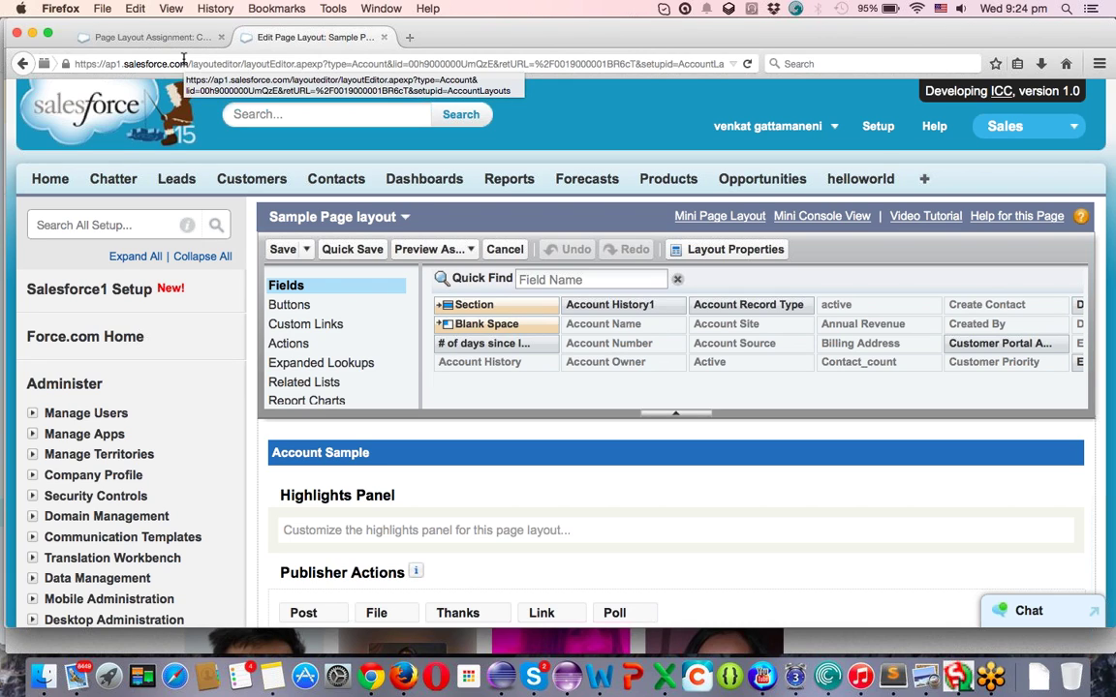
click(134, 30)
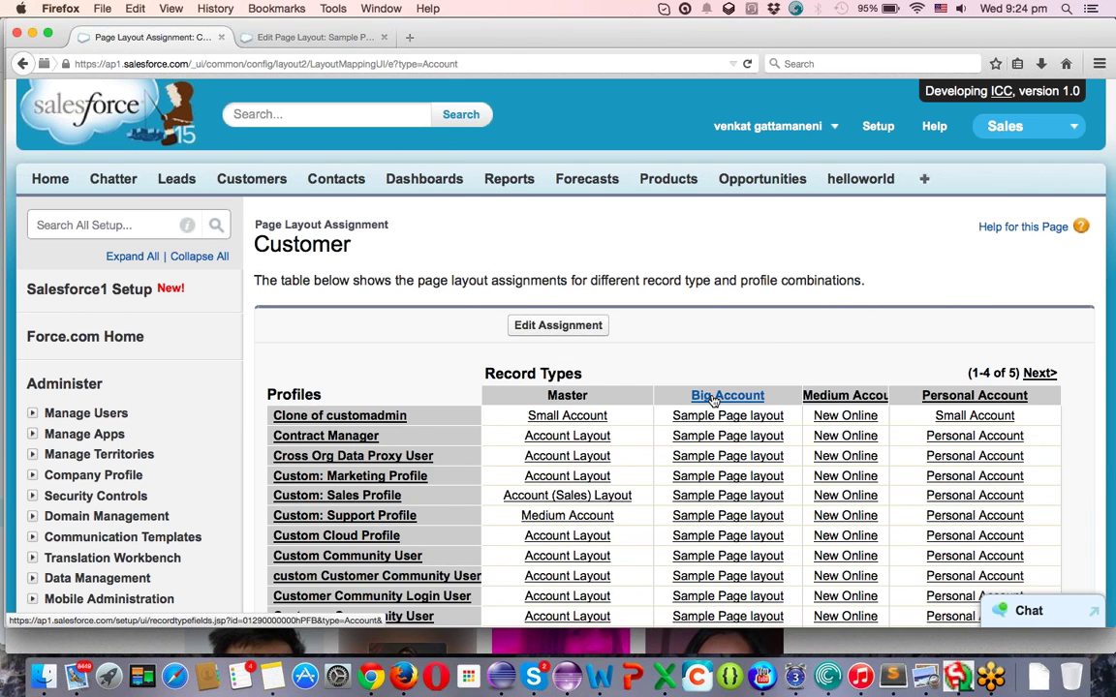
- Review the layouts assigned per profile and record type, especially the Big Account column, against the layout open in the other tab
scroll(710, 393, down, 5)
scroll(328, 413, down, 4)
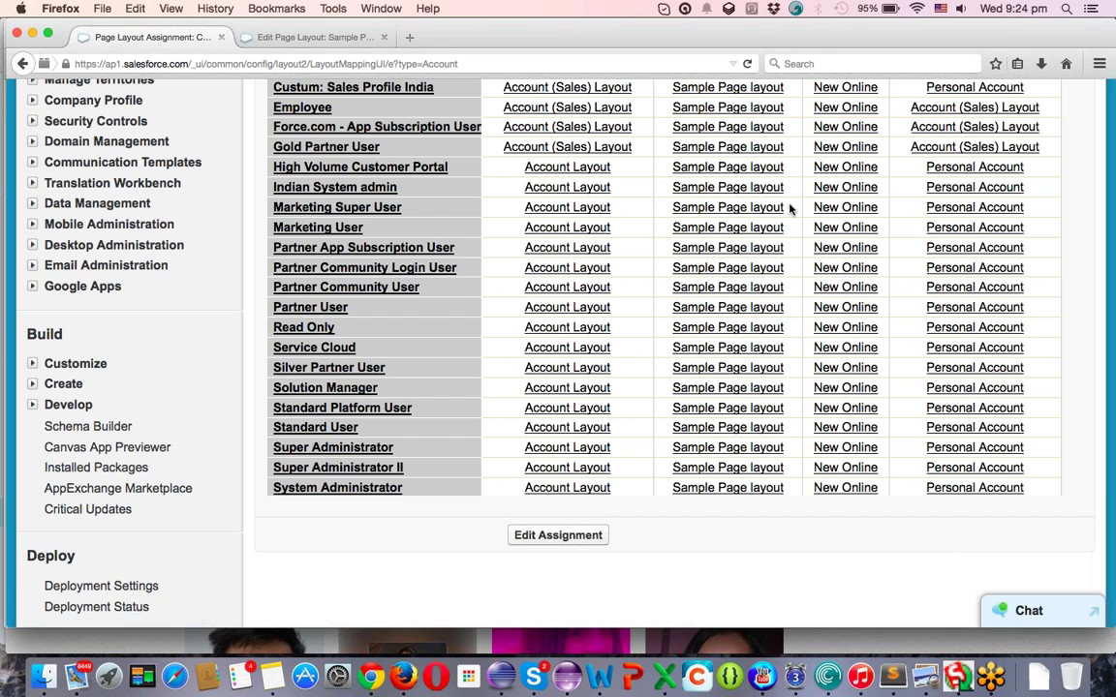
scroll(790, 208, up, 6)
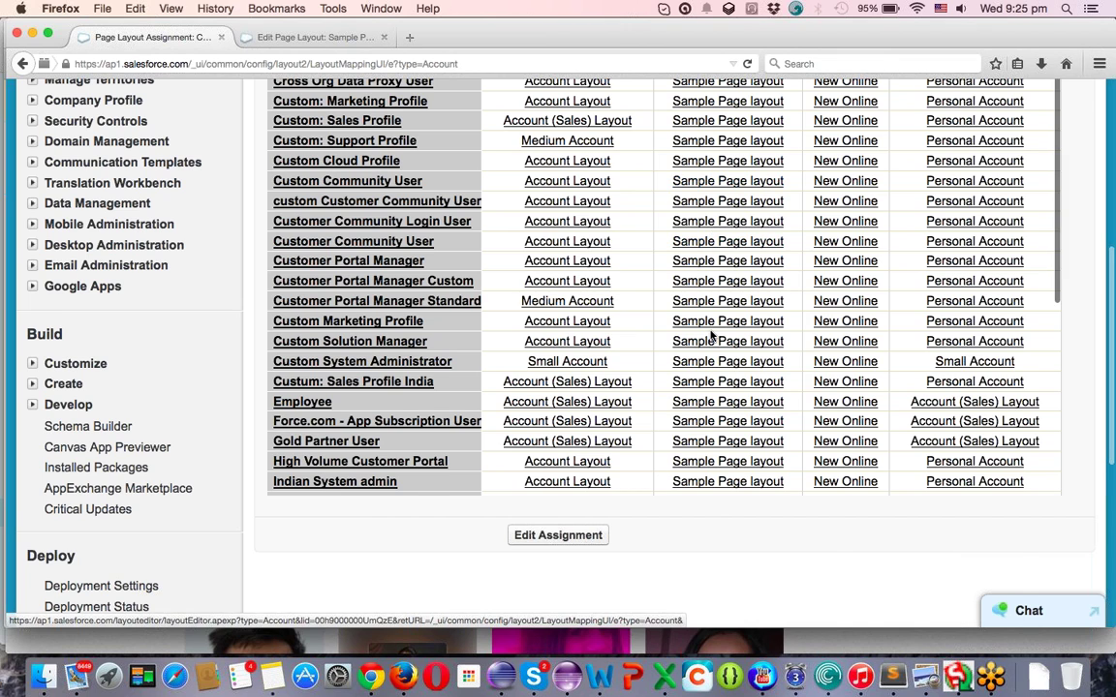
scroll(710, 319, up, 8)
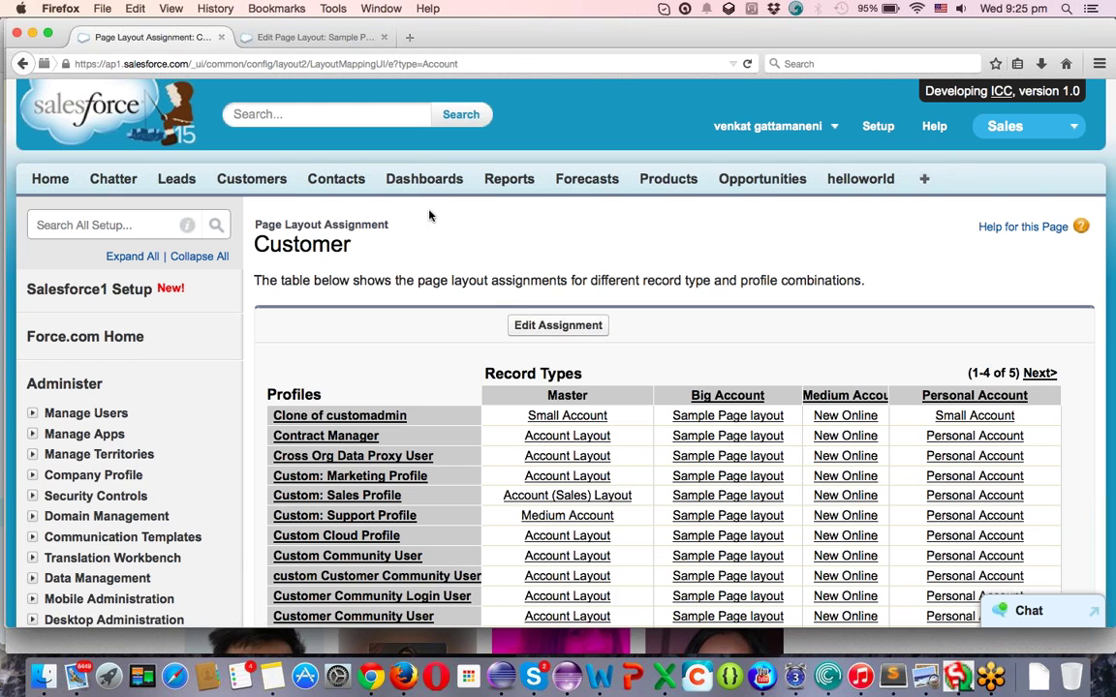
scroll(339, 365, down, 4)
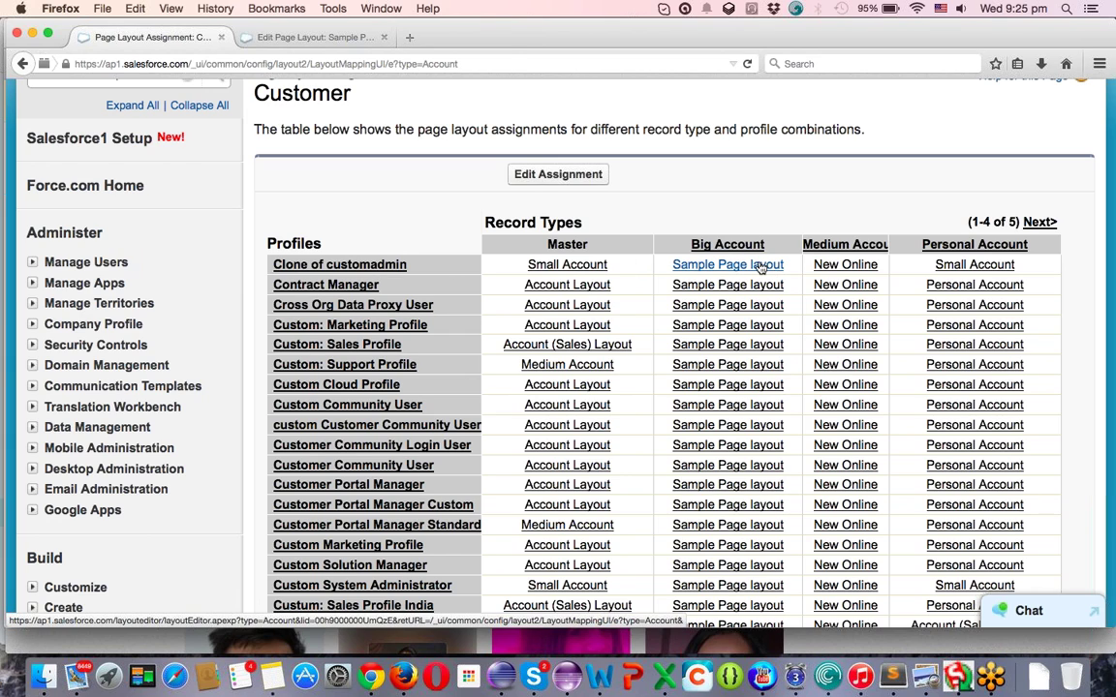
scroll(364, 308, up, 3)
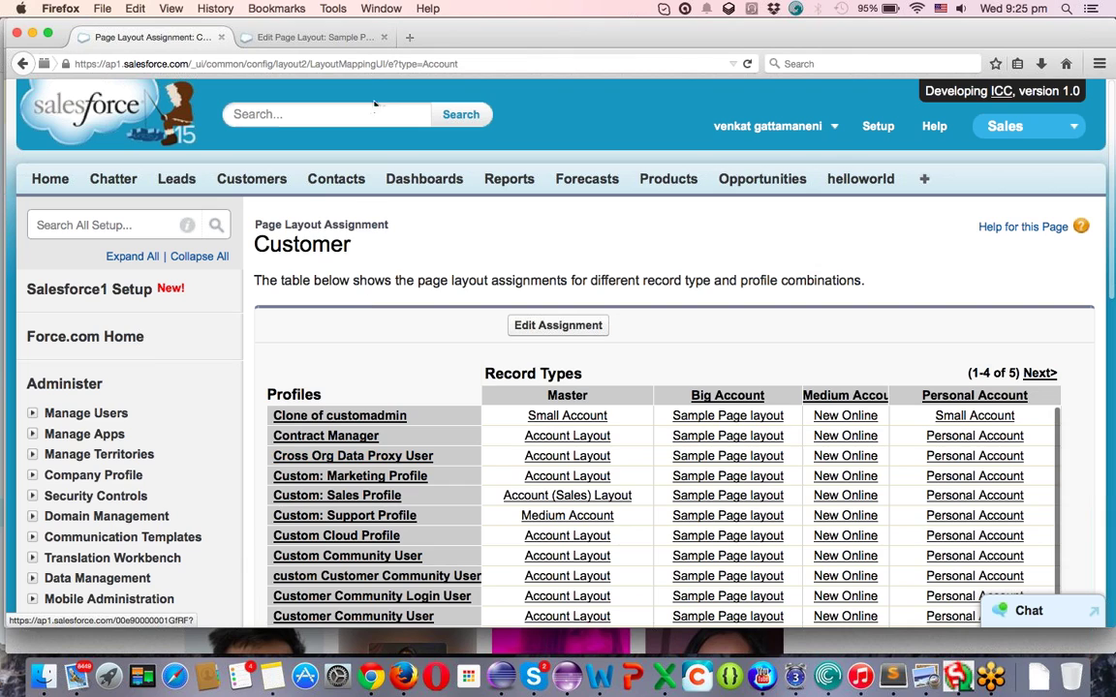
click(341, 43)
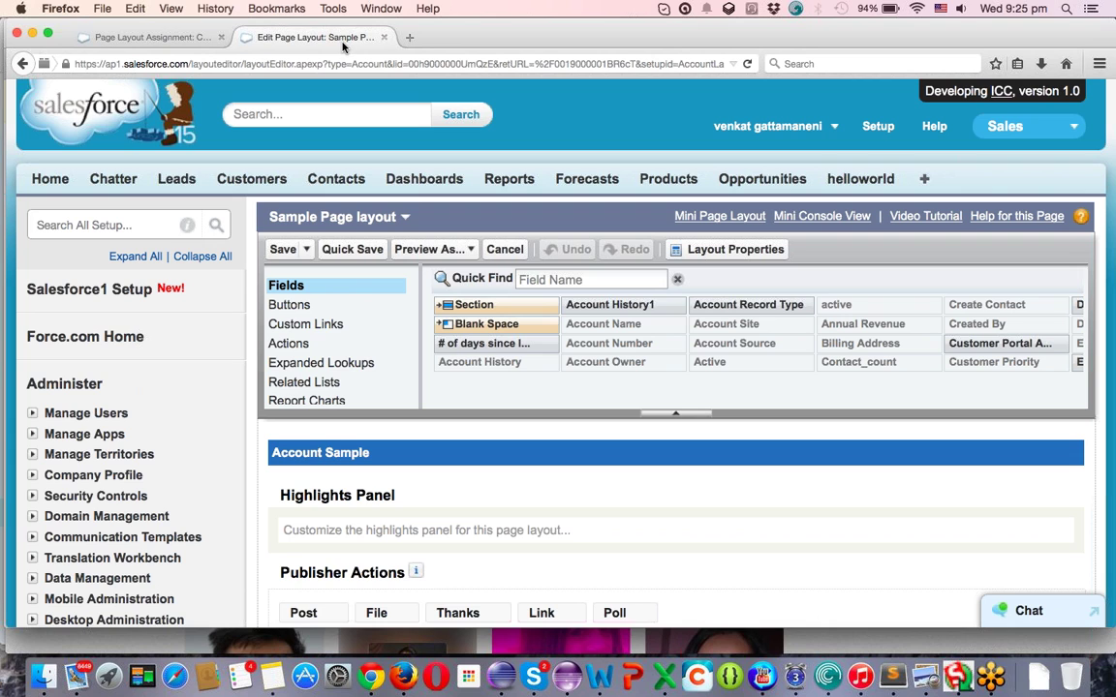
click(194, 36)
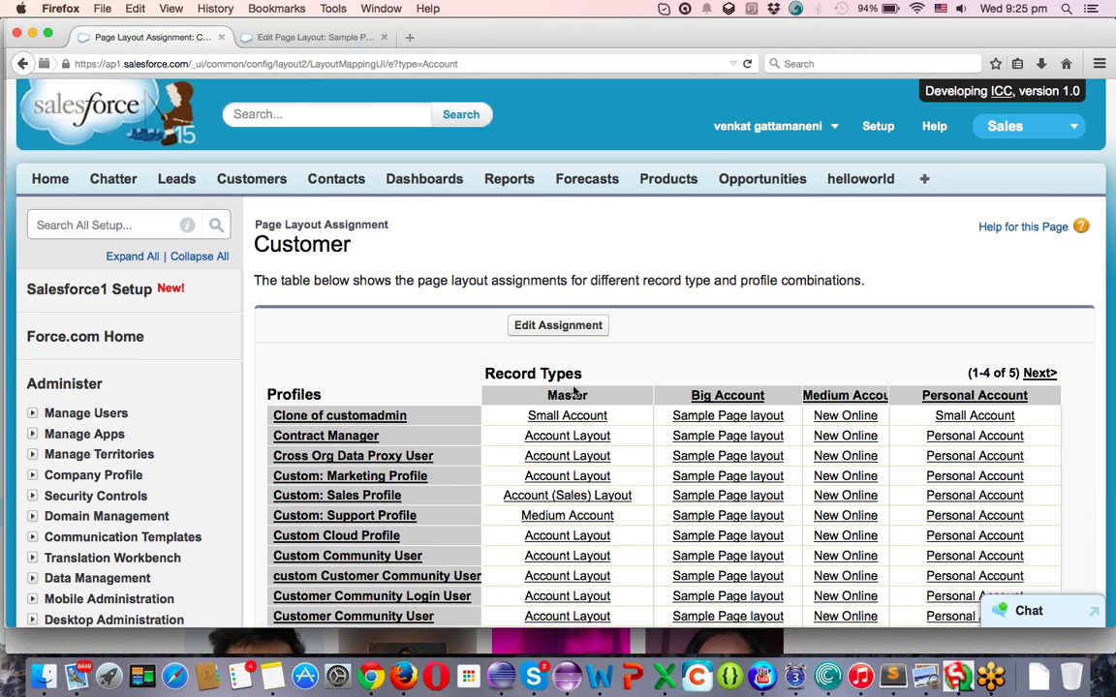
scroll(554, 390, down, 6)
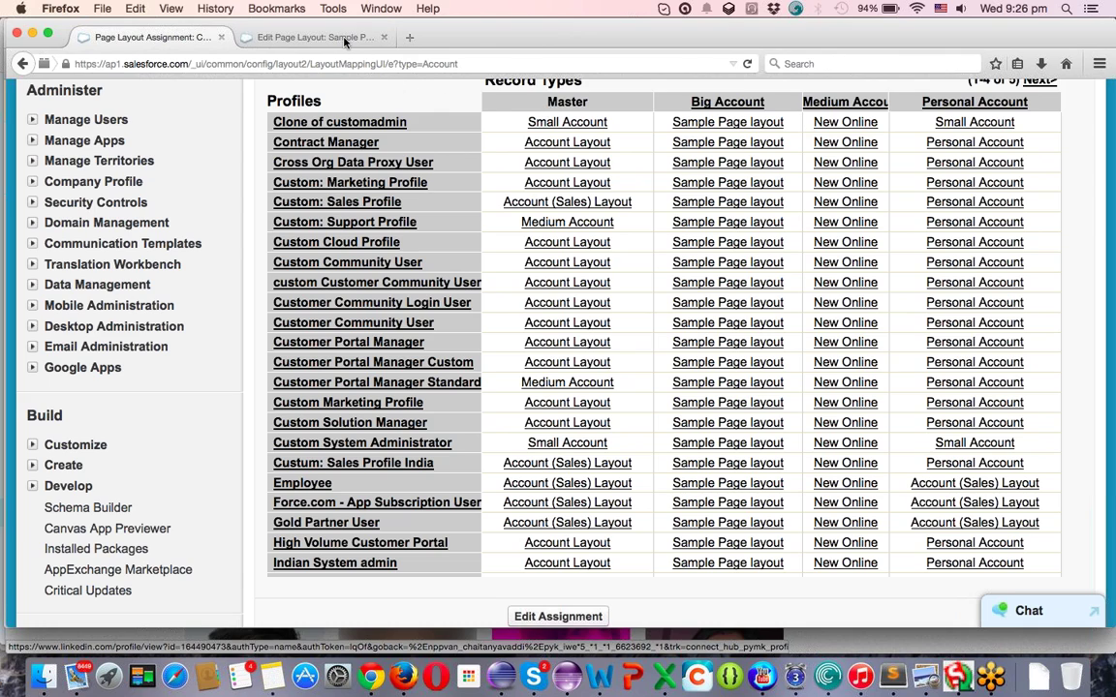
- Open the Small Account layout assigned to Clone of customadmin, compare it with Sample Page layout, and go back to the assignments
click(580, 126)
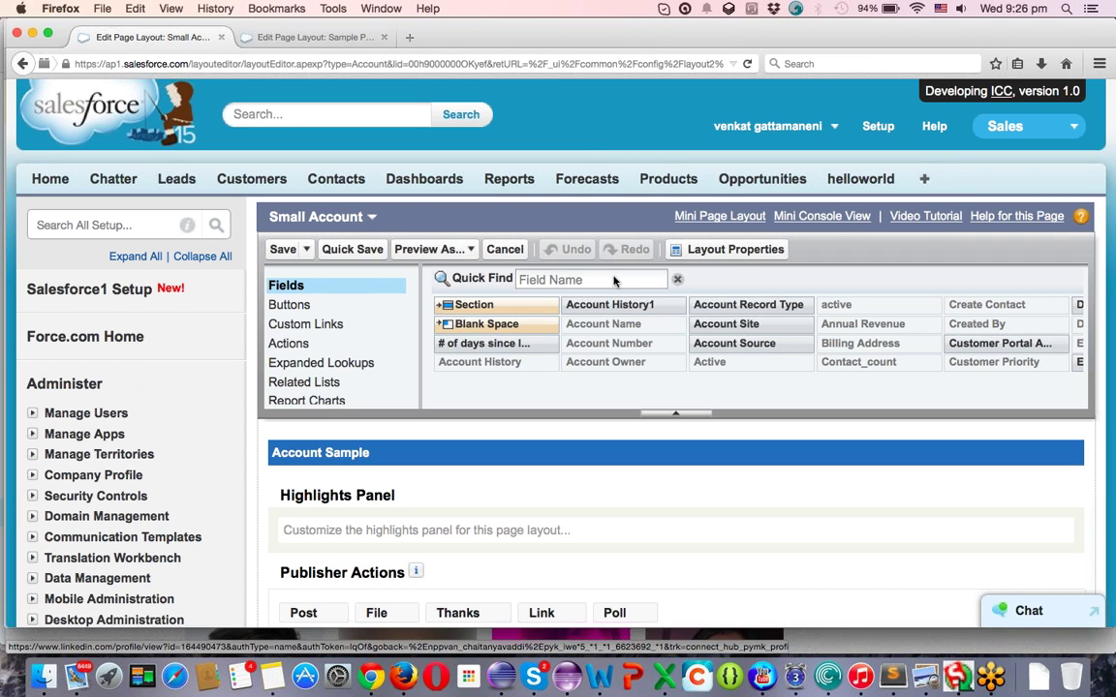
click(302, 39)
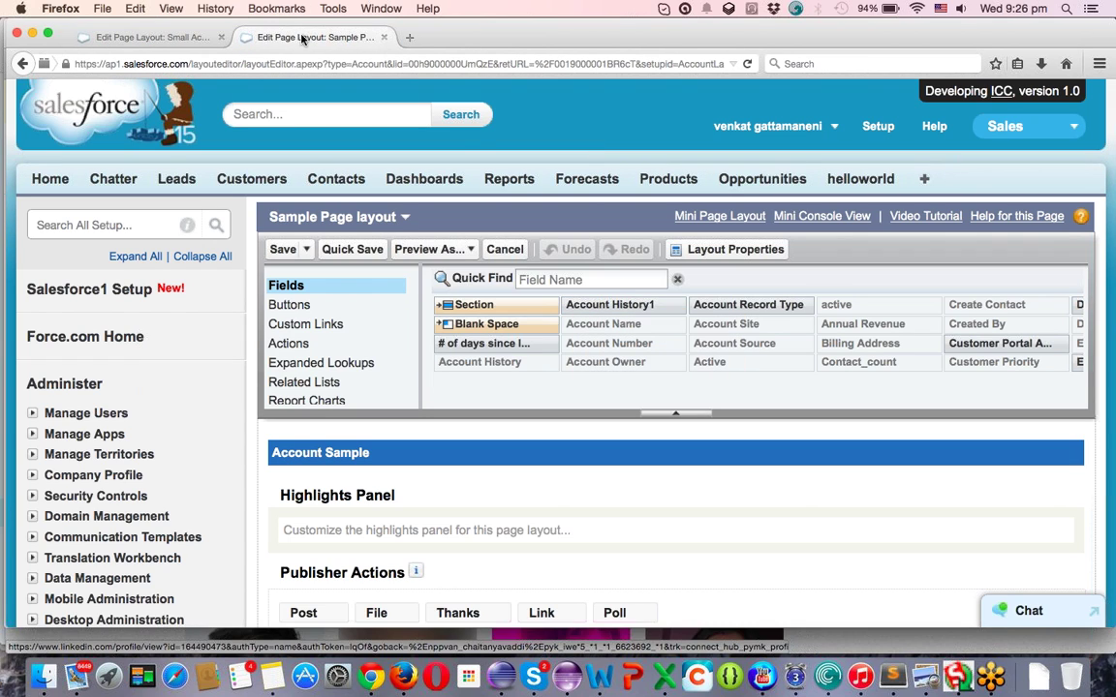
click(155, 37)
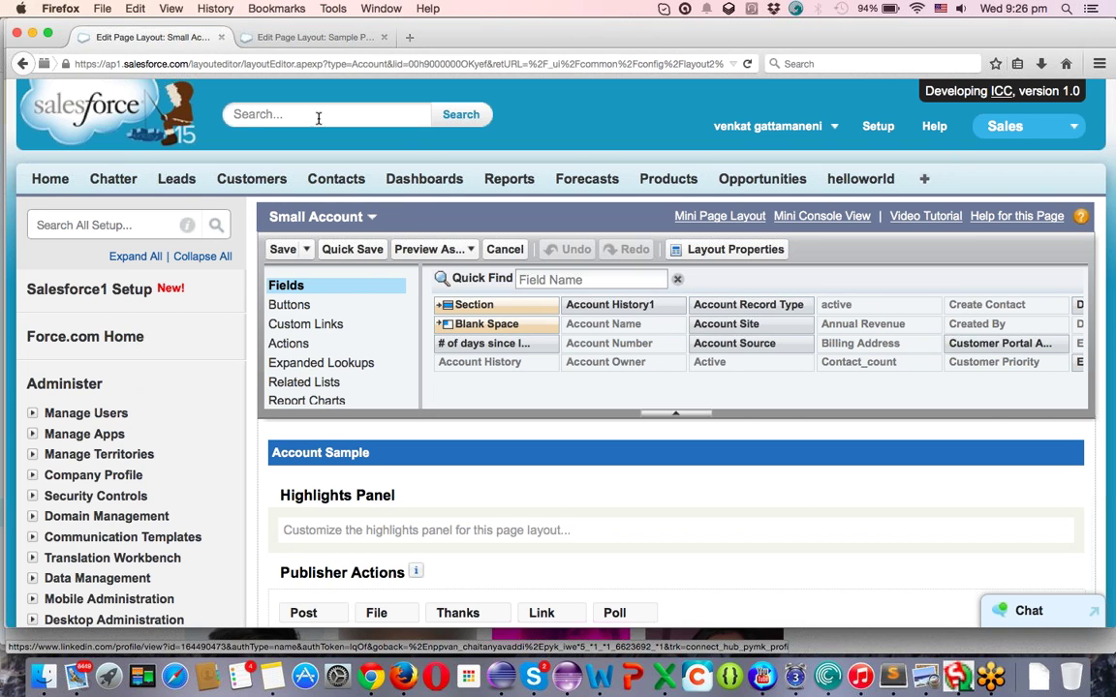
click(23, 63)
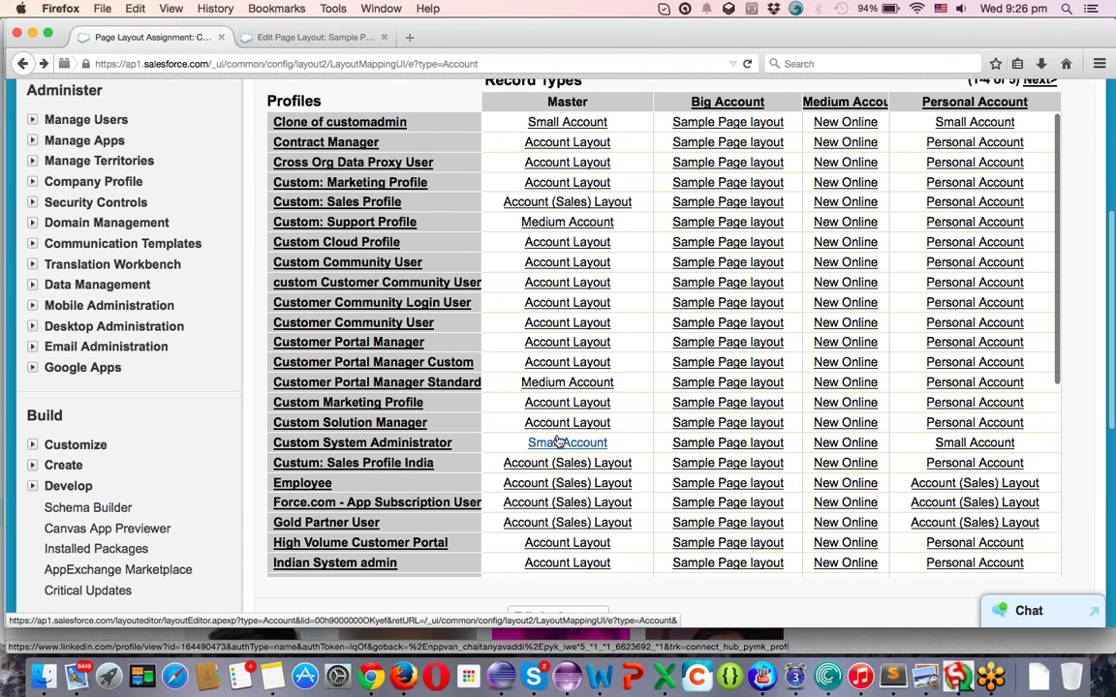
- Look through the remaining profile assignments and open the Accounts page layouts list in the Customize setup
scroll(559, 504, down, 3)
scroll(523, 591, down, 2)
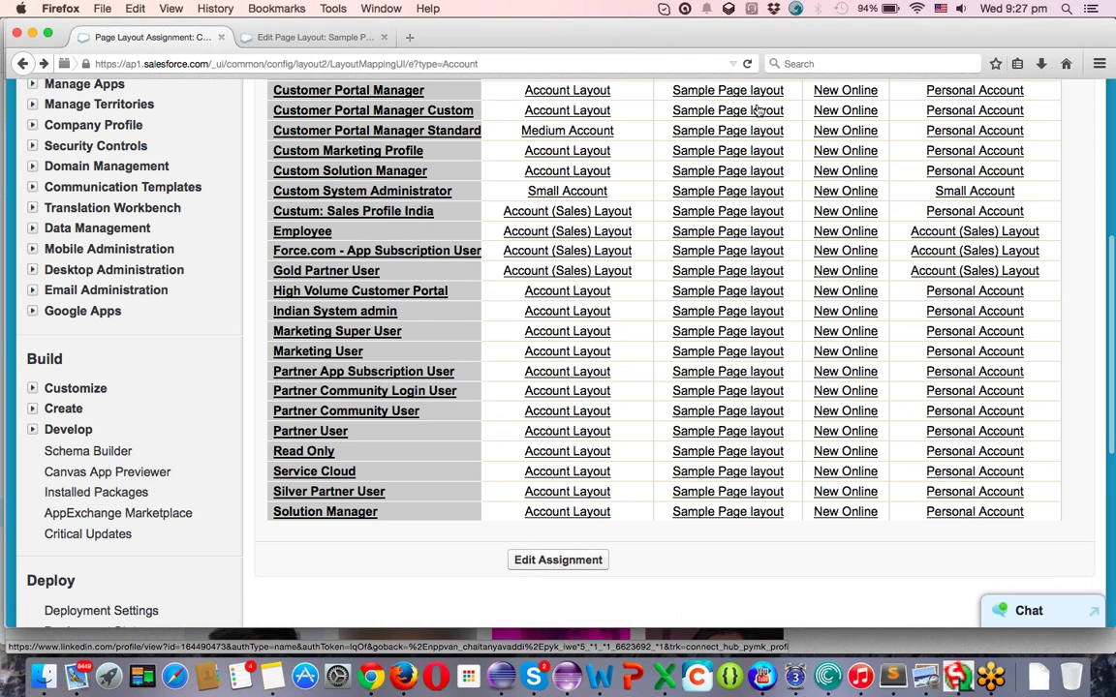
scroll(224, 429, up, 8)
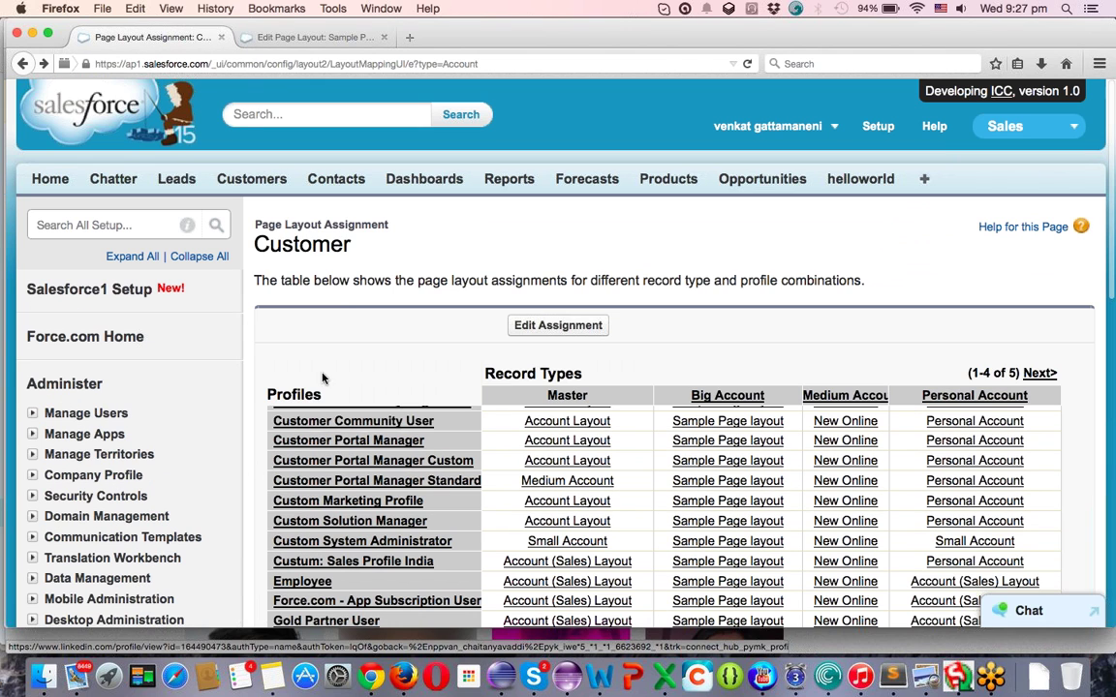
scroll(169, 334, down, 5)
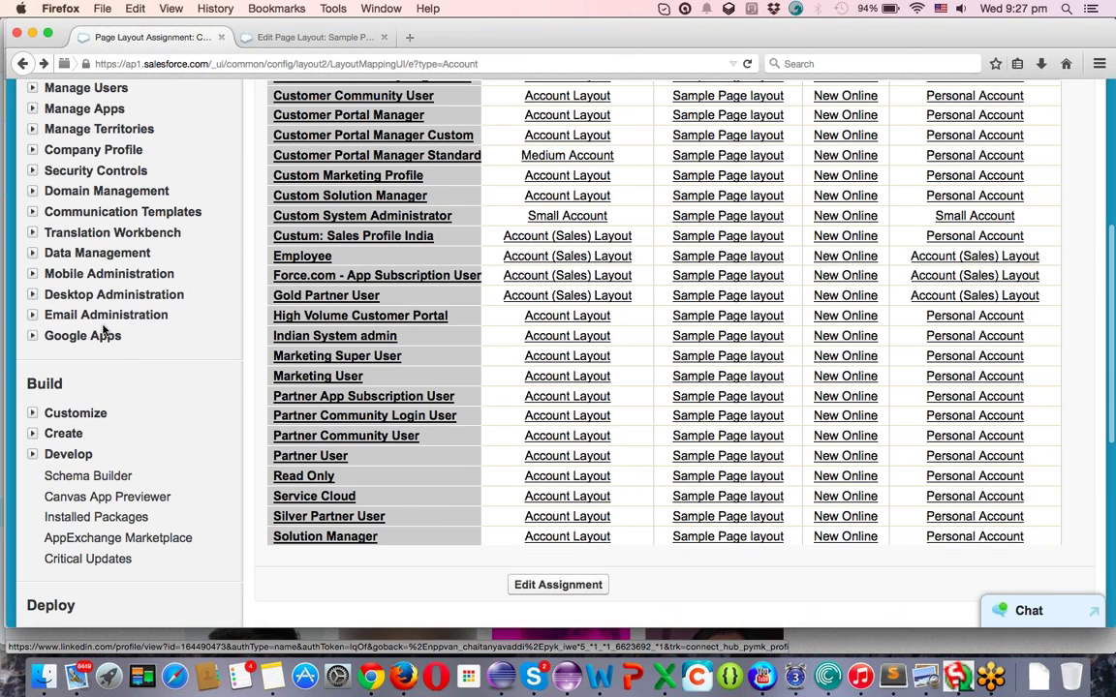
click(34, 413)
scroll(72, 497, down, 2)
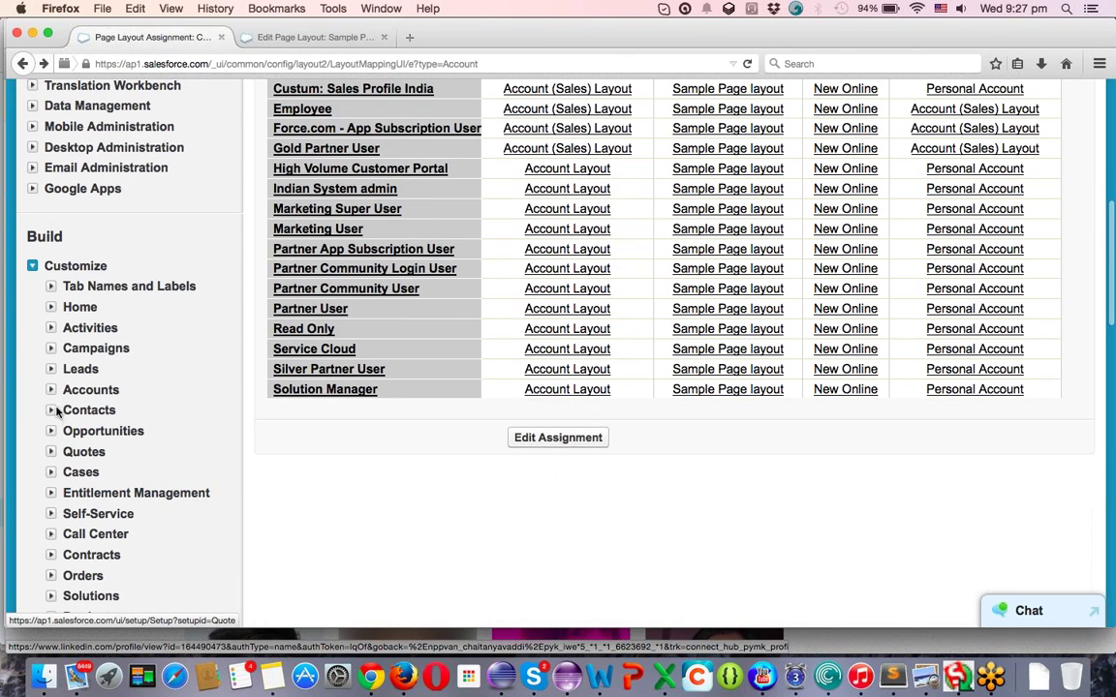
click(51, 389)
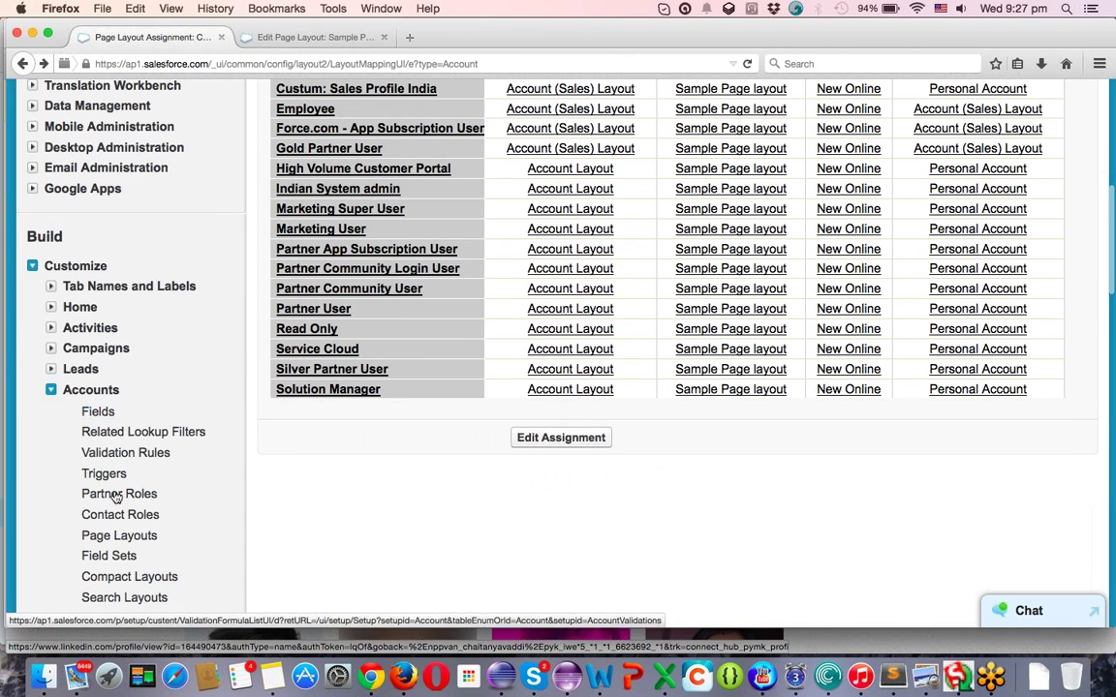
click(120, 536)
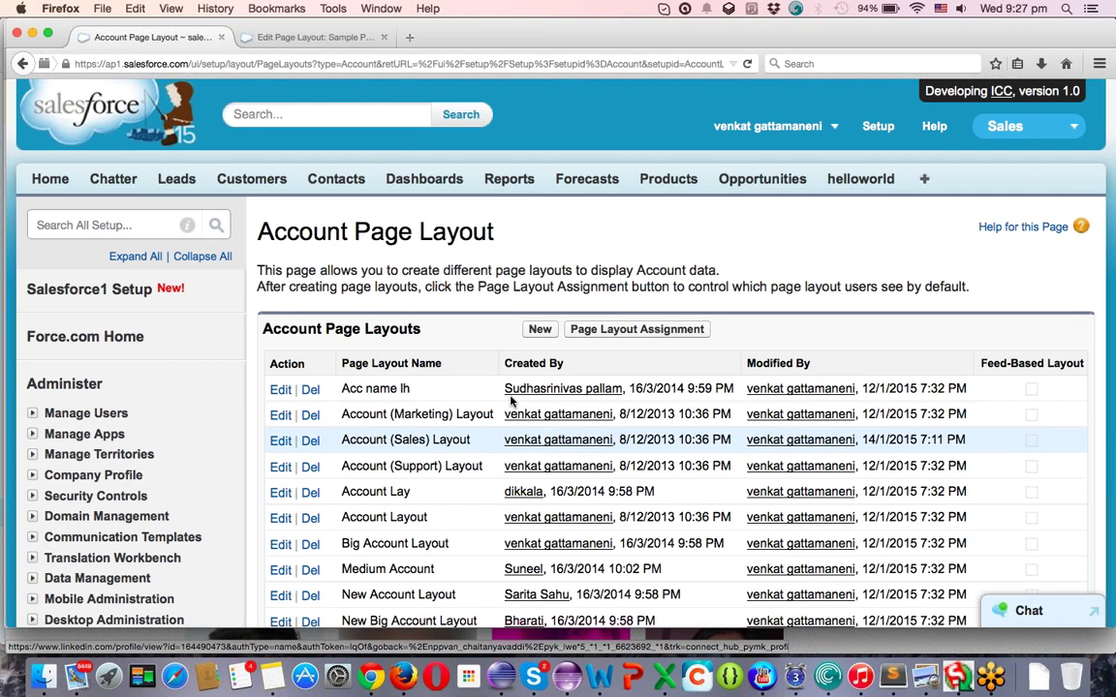
- Open the Account Lay layout for editing and compare it with the Sample Page layout in the other tab
scroll(383, 293, down, 5)
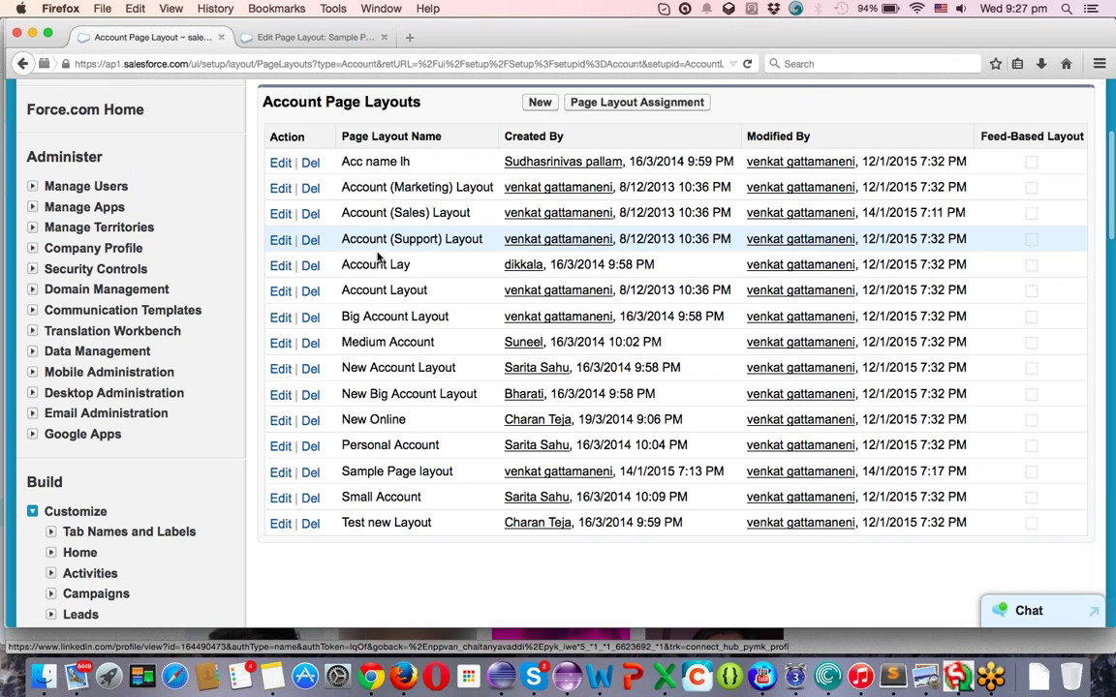
click(281, 267)
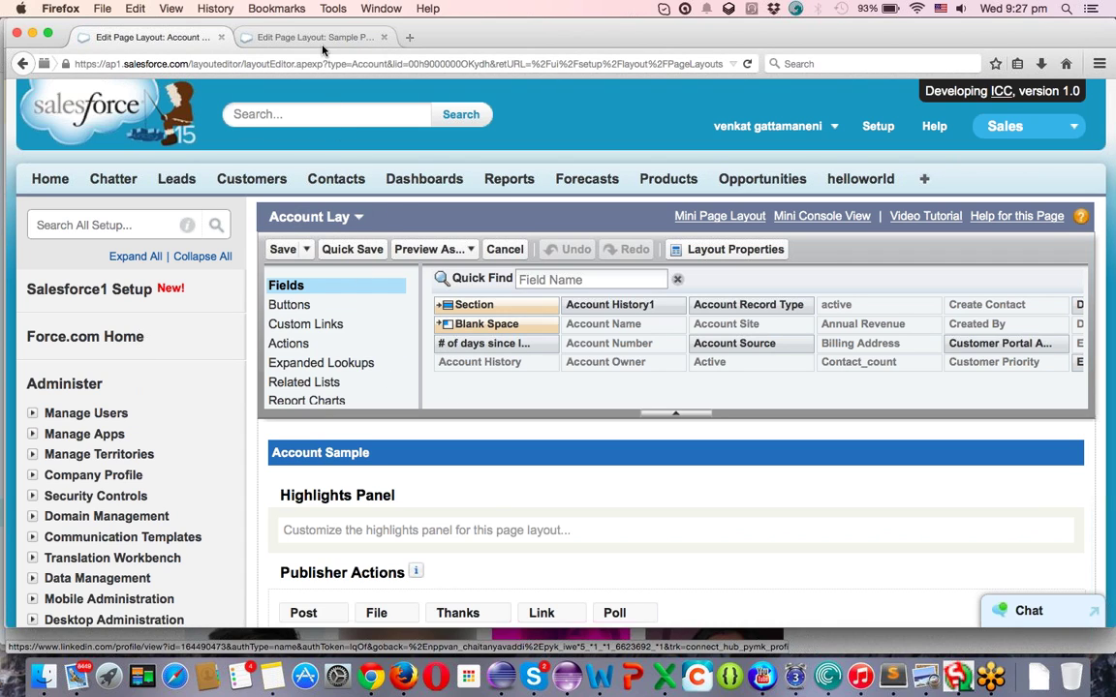
click(288, 39)
click(165, 36)
- Move the Account Number field below SIC Code in the Account Information section of Account Lay and save the layout
scroll(146, 373, down, 10)
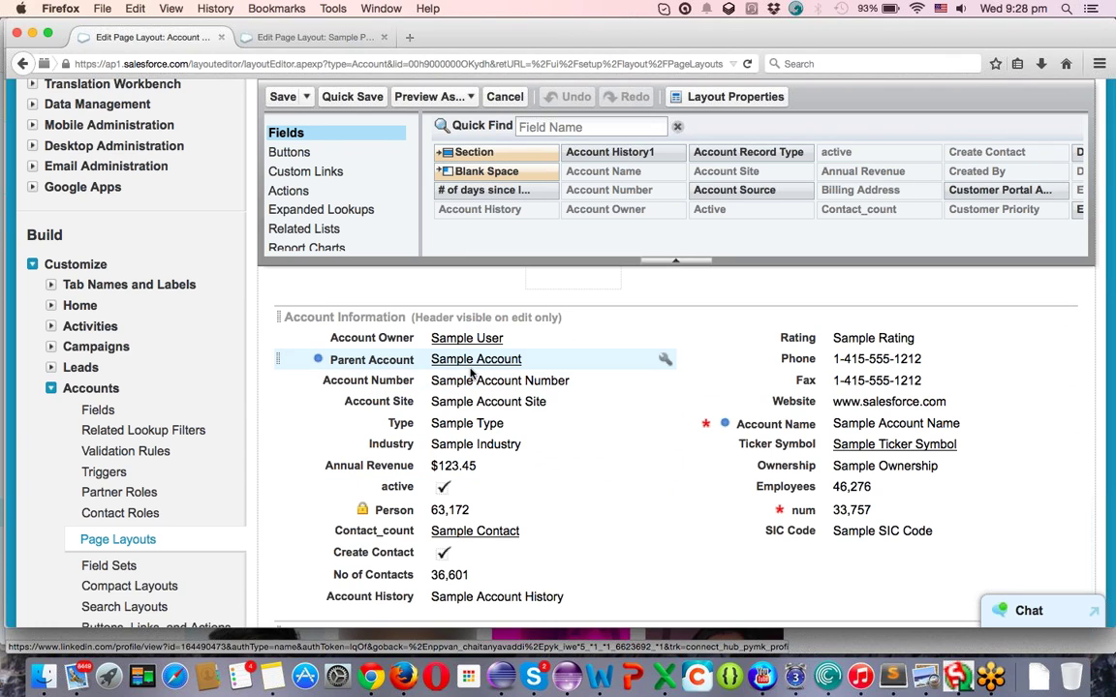
drag(528, 378, 838, 554)
right_click(820, 397)
click(287, 94)
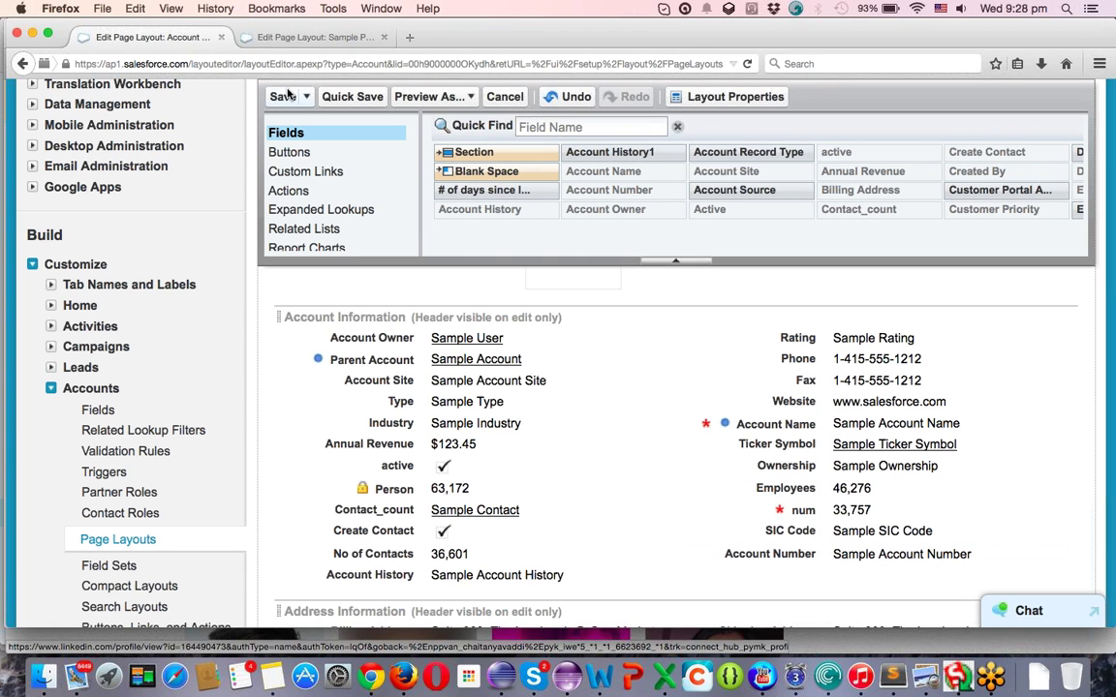
click(287, 94)
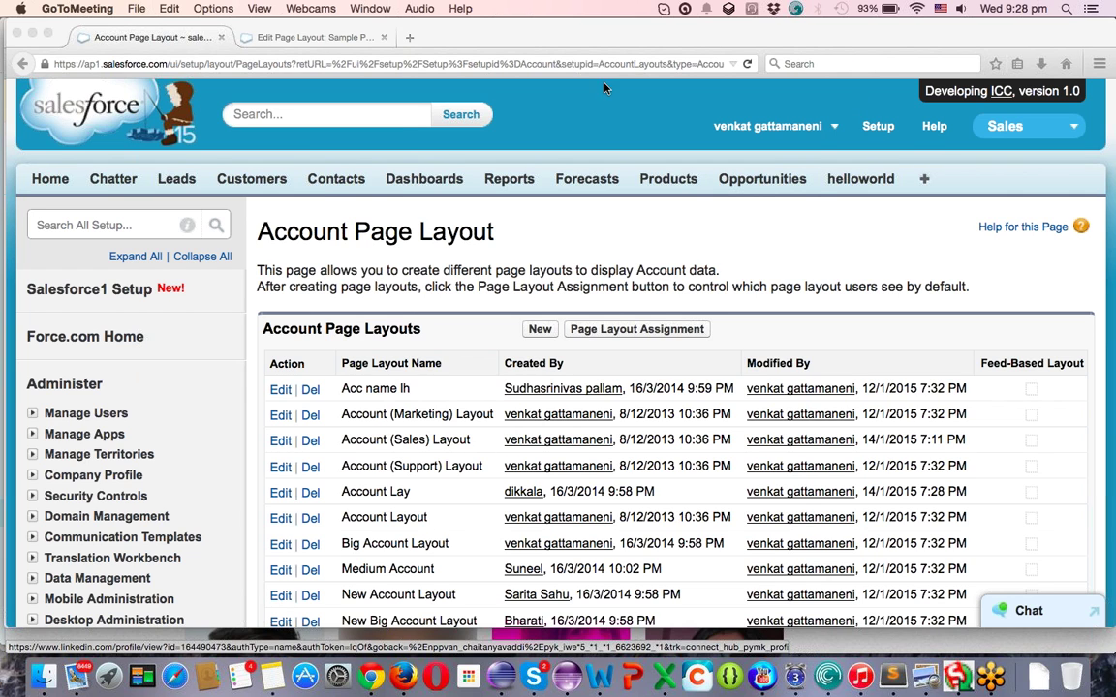
- Look through the account page layouts list and the Accounts setup entries
scroll(326, 186, down, 6)
scroll(311, 179, up, 2)
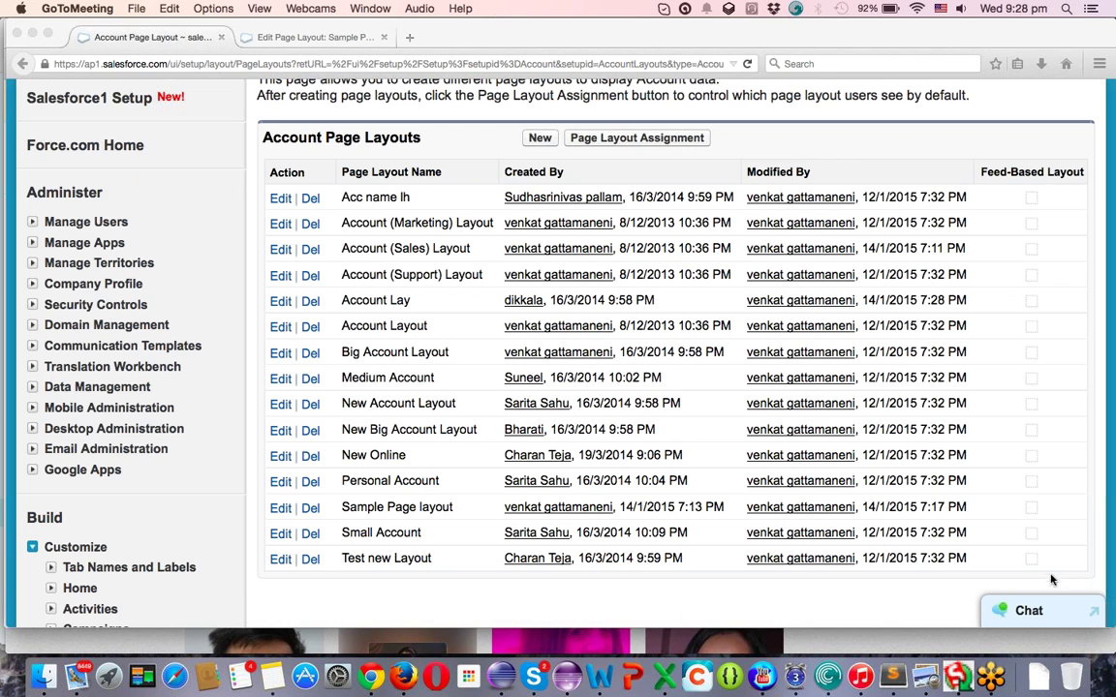
scroll(322, 341, up, 3)
scroll(322, 341, up, 1)
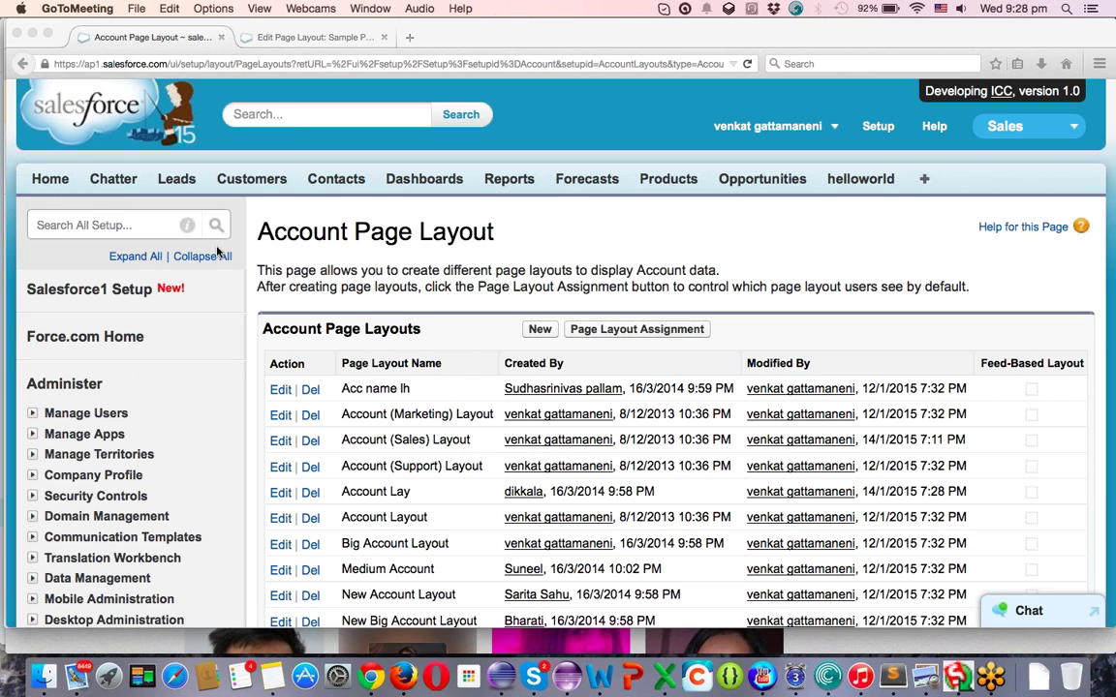
scroll(199, 300, down, 5)
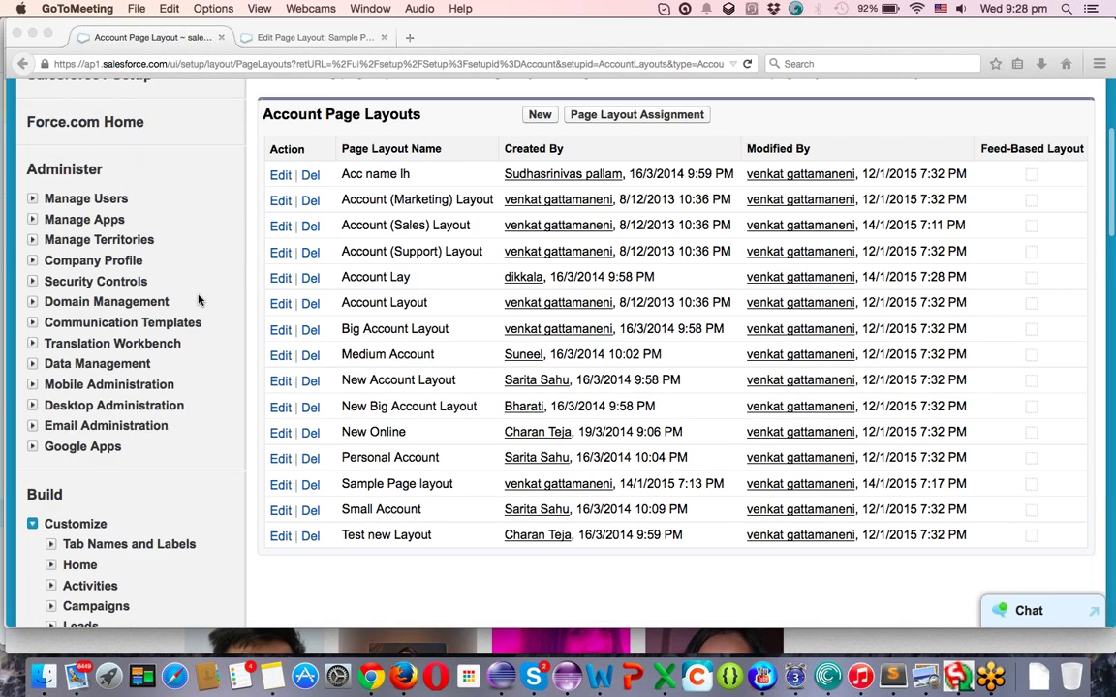
scroll(198, 300, down, 7)
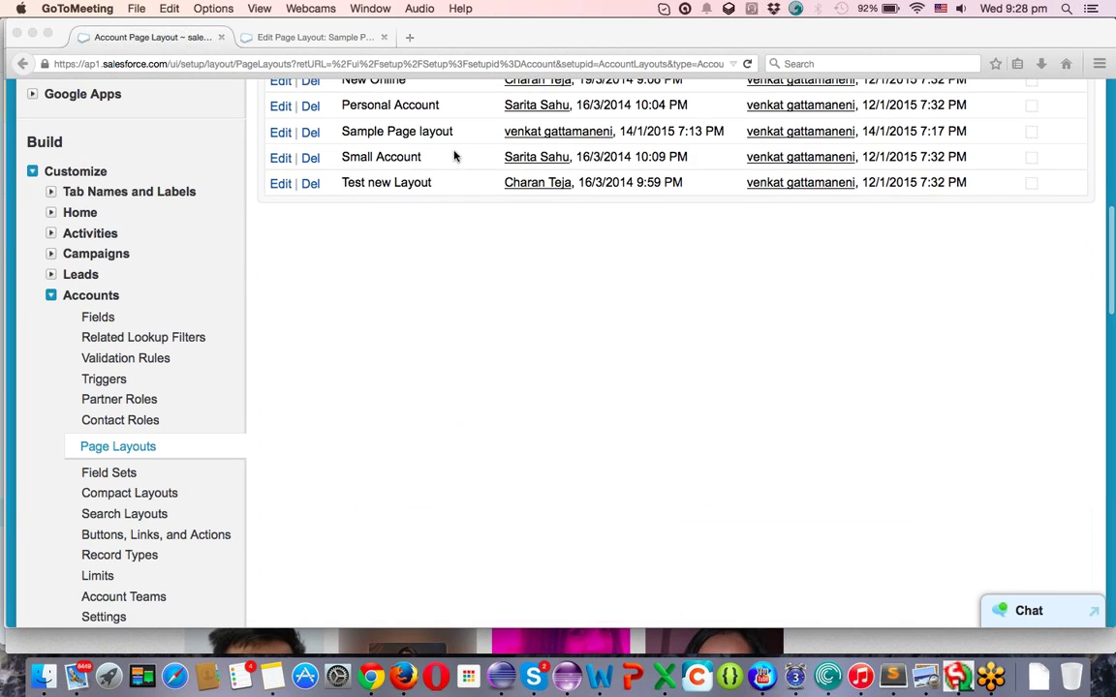
- Open the Accounts record types list in the Customize setup and look through the list of available apps
scroll(485, 171, down, 3)
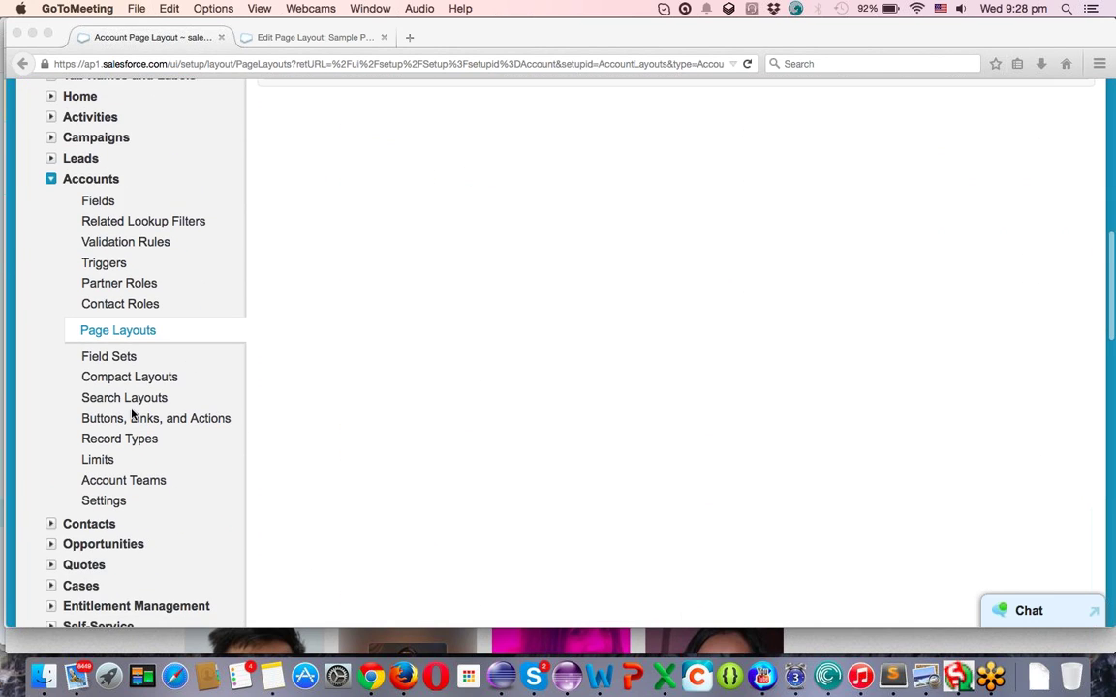
click(106, 442)
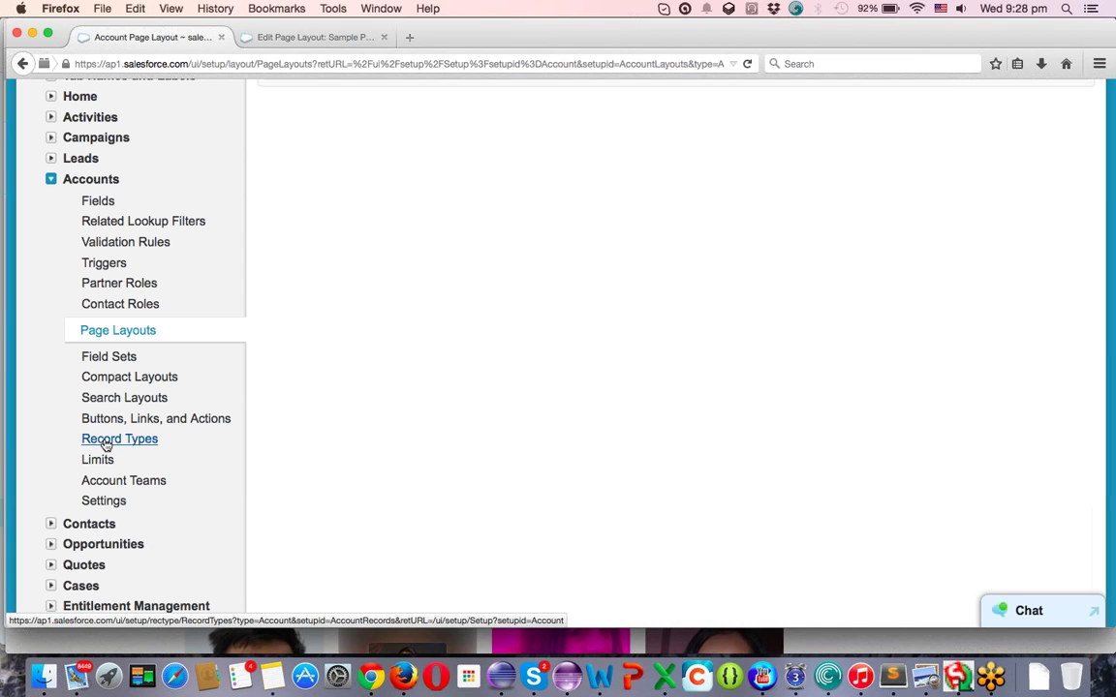
click(106, 442)
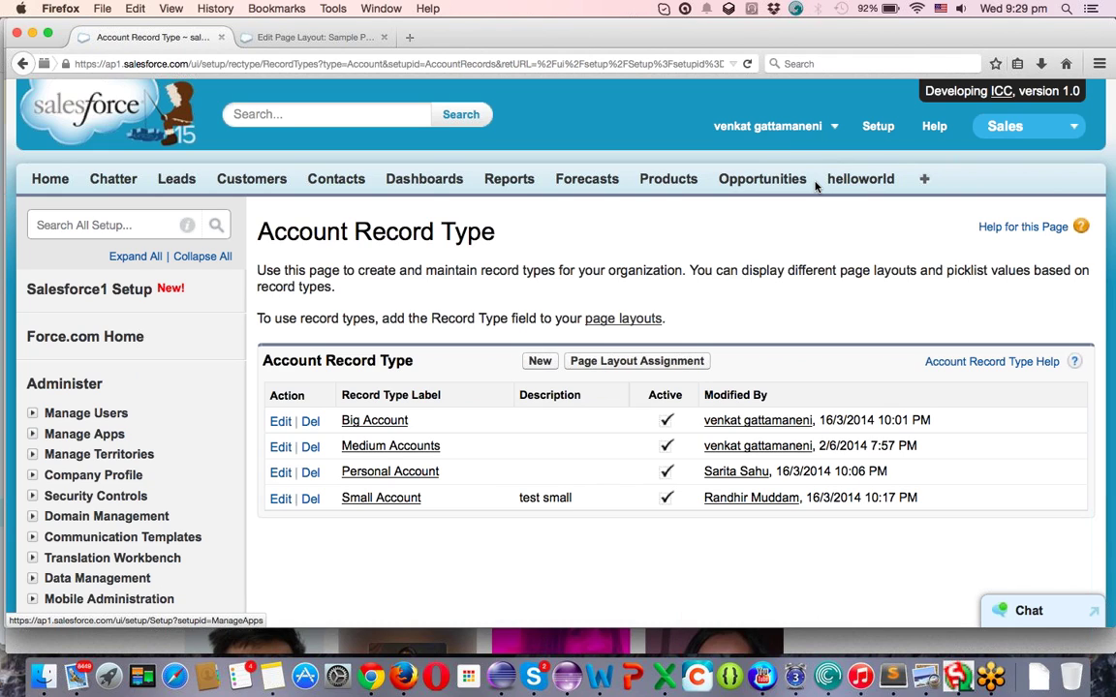
click(1043, 130)
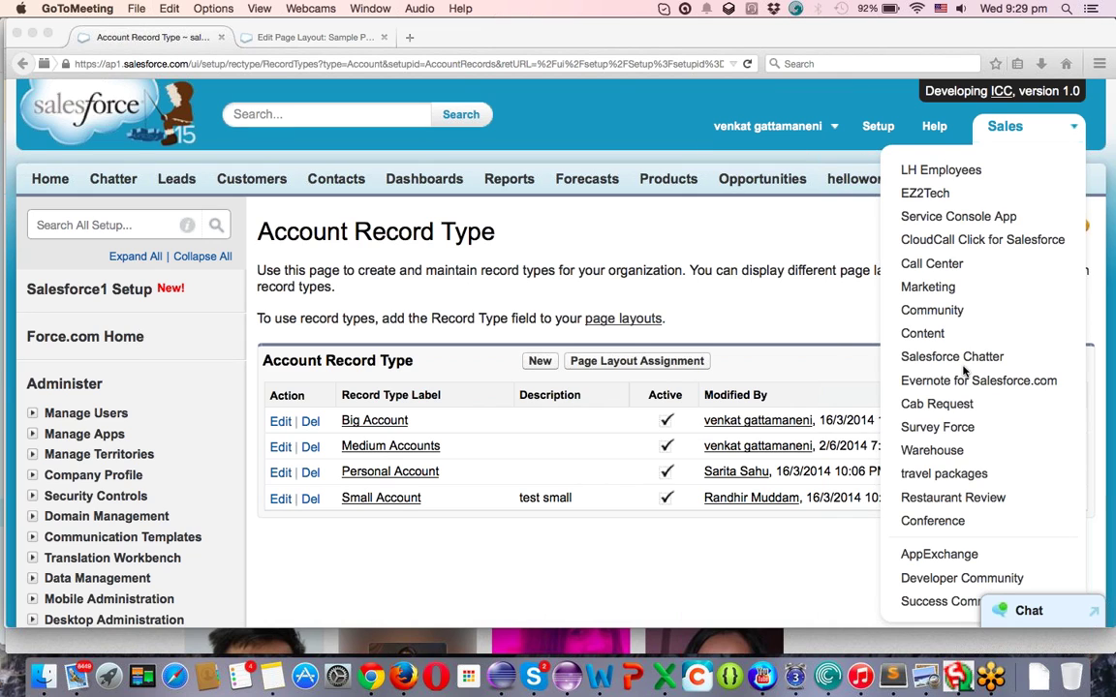
- Start a new customer record using the Big Account record type
click(269, 180)
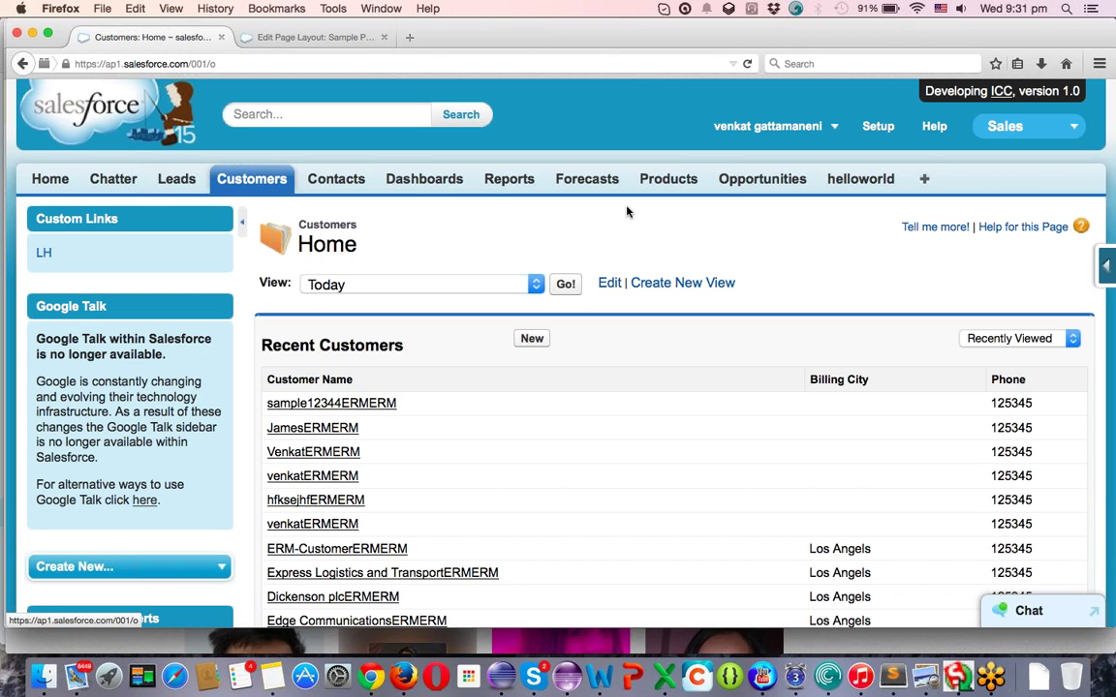
click(533, 338)
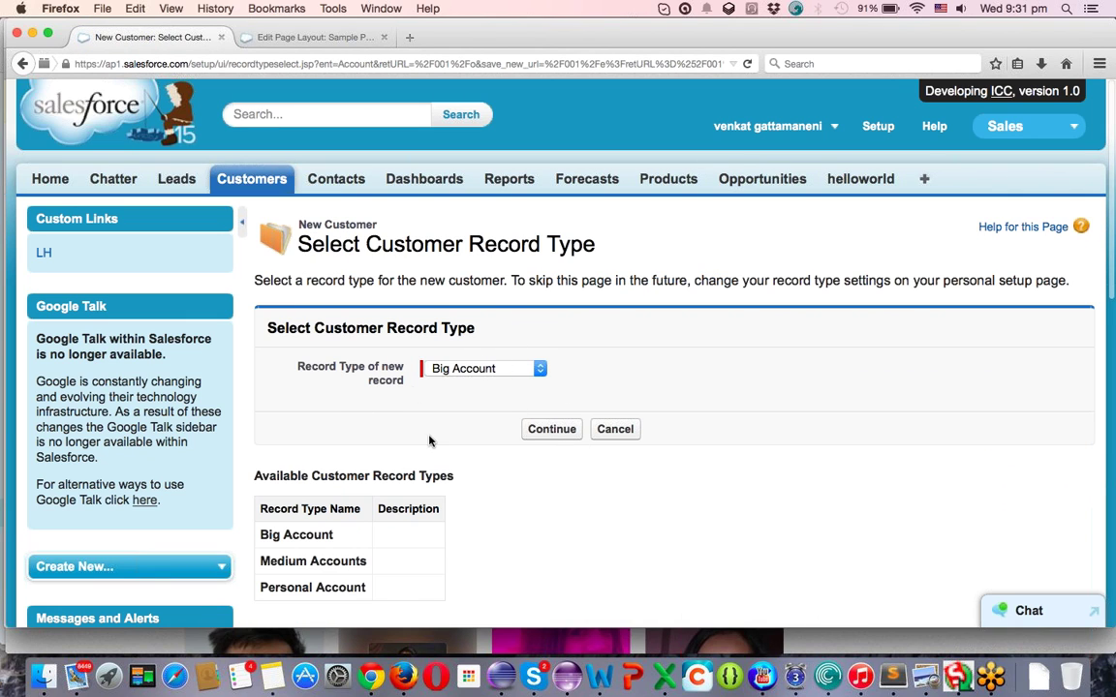
click(431, 369)
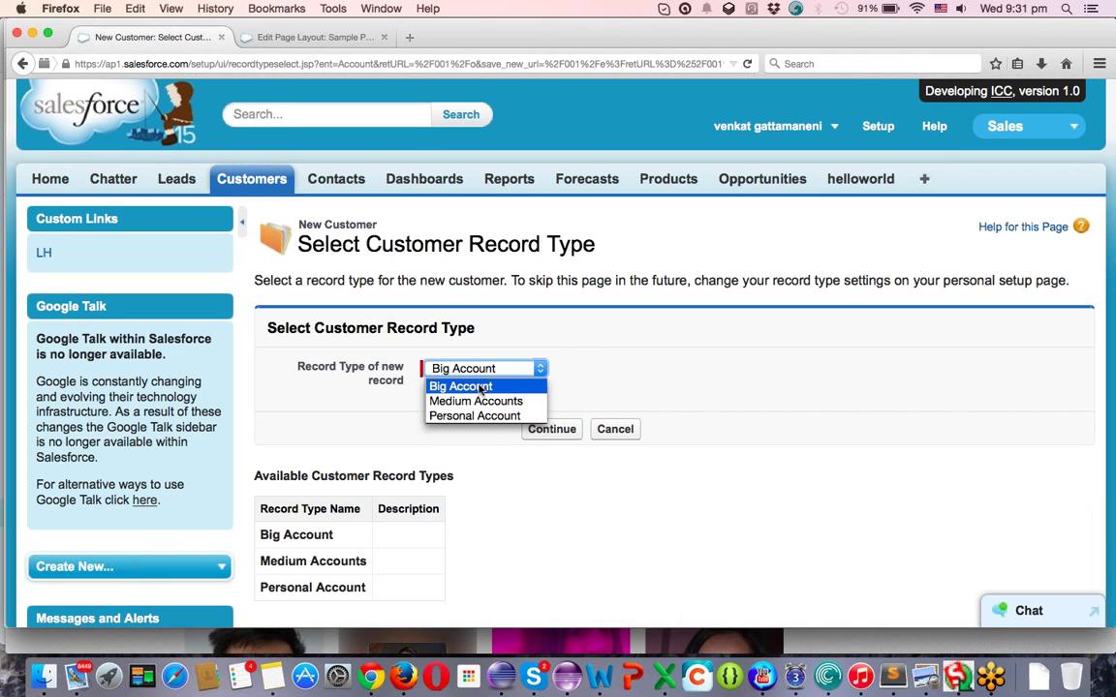
click(478, 386)
click(544, 435)
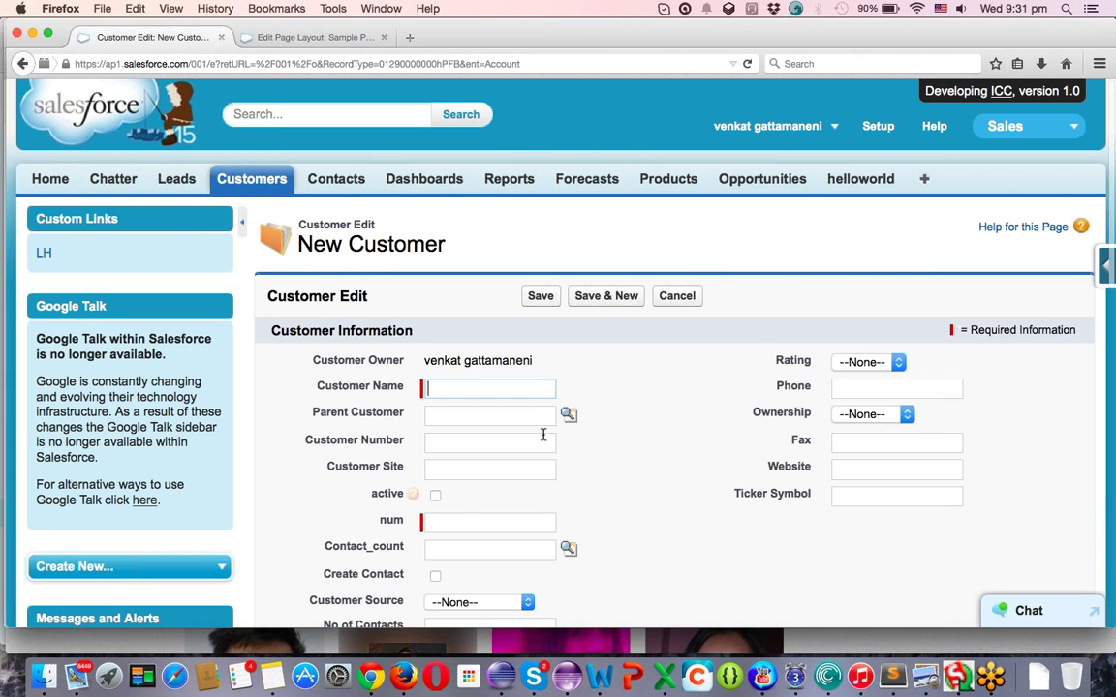
- Look through the sections of the new customer form, from Customer Information to Additional Information
scroll(544, 436, down, 3)
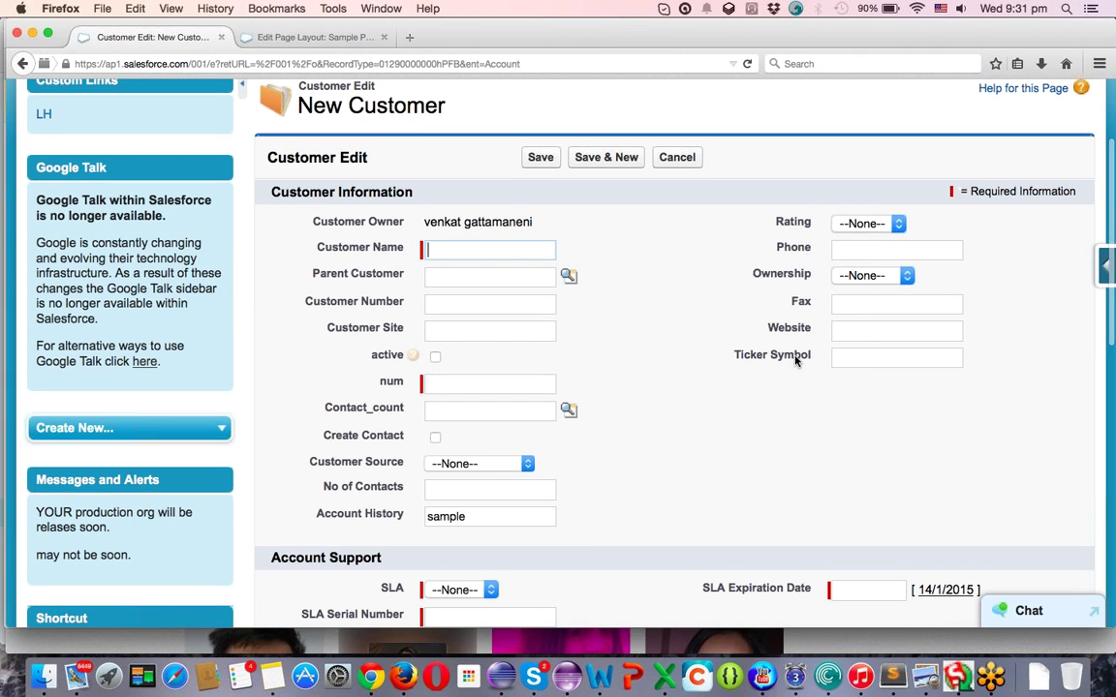
scroll(794, 359, down, 6)
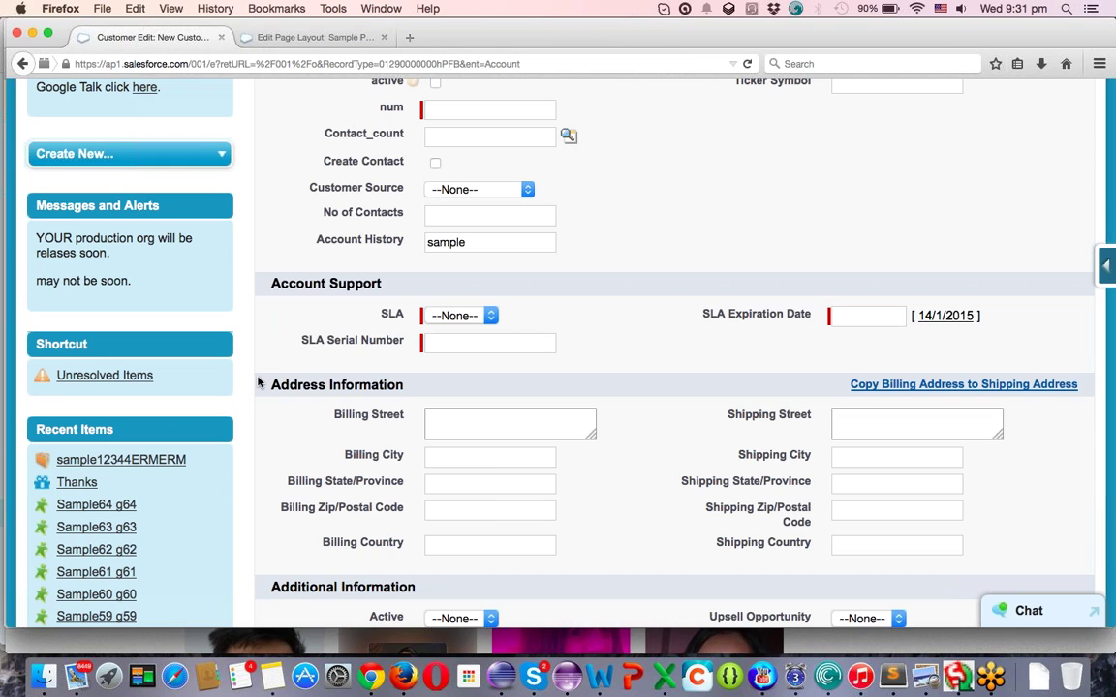
click(481, 318)
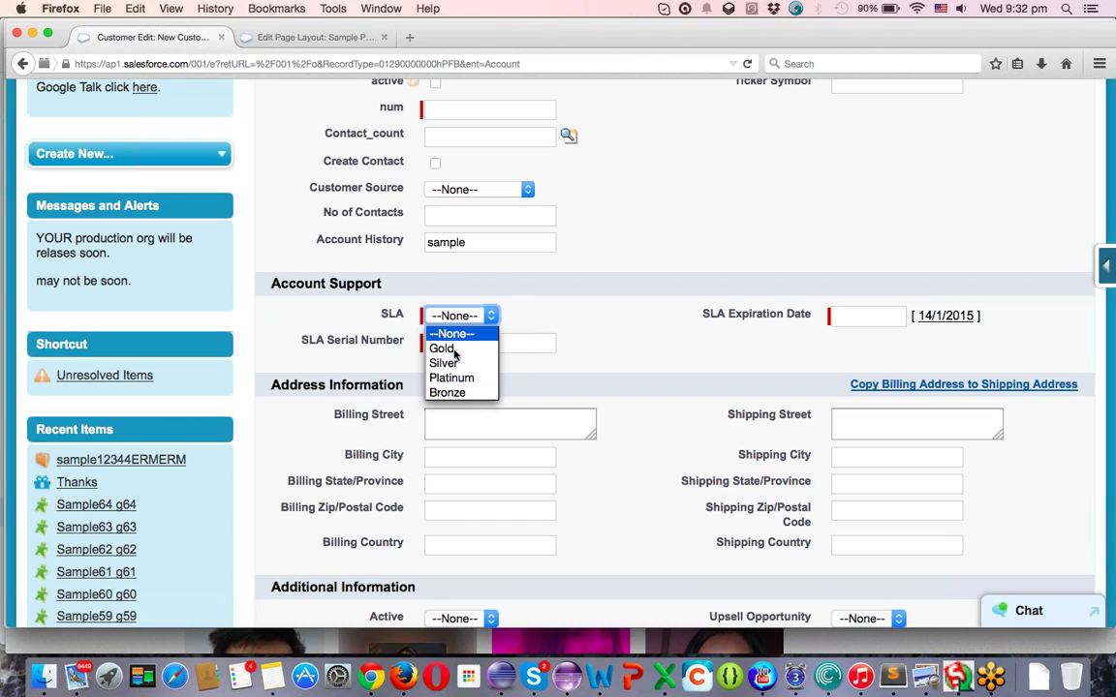
click(557, 304)
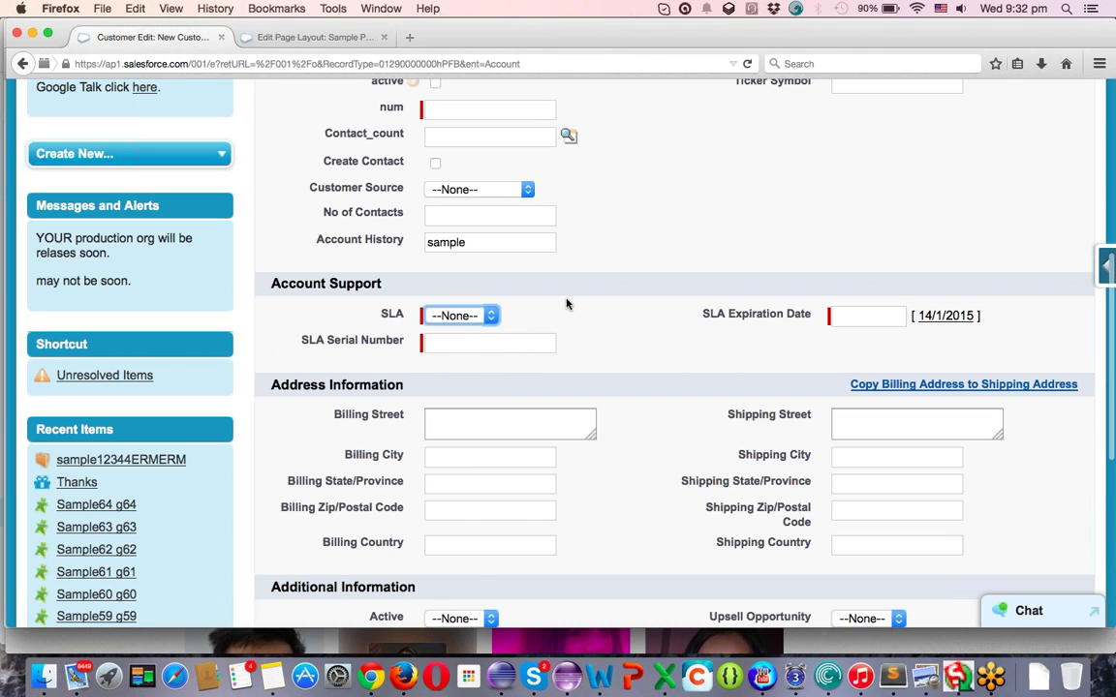
scroll(562, 295, down, 3)
- Examine the options of the SLA picklist in the Account Support section, leaving the field set to None
click(478, 214)
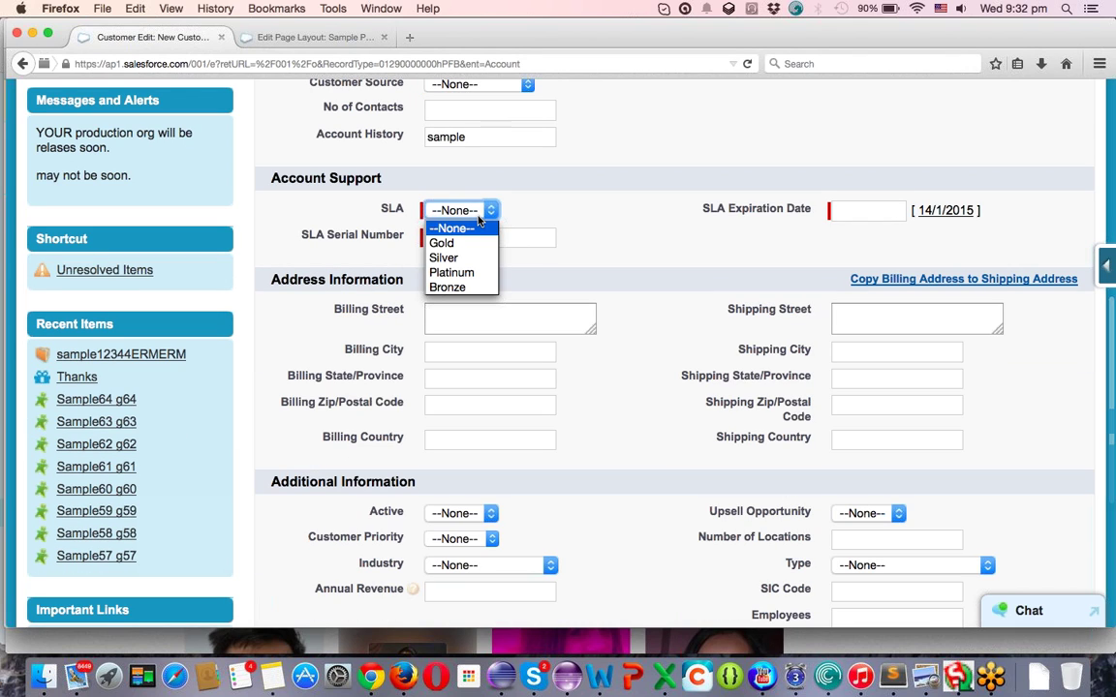
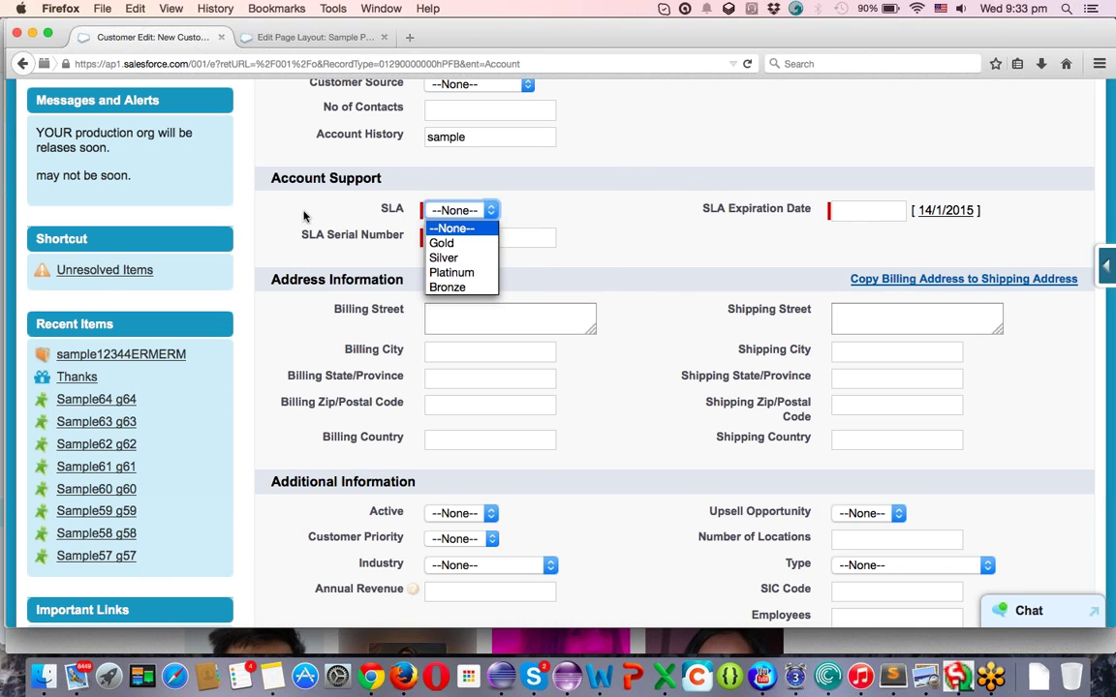
key(Down)
key(Down)
key(Down)
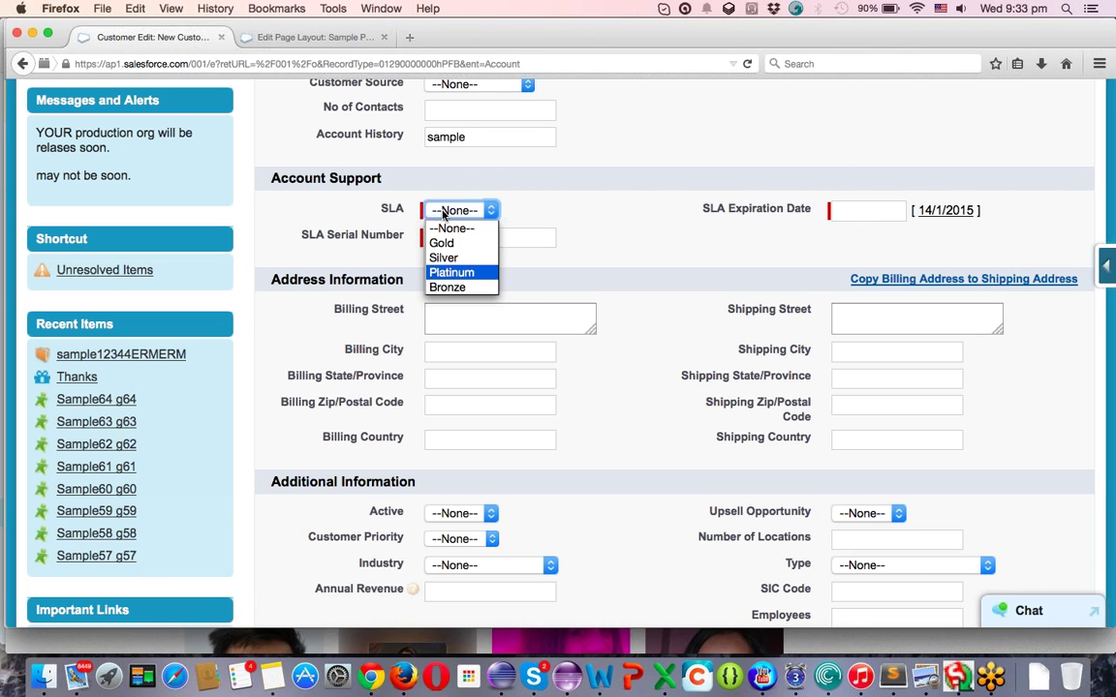
key(Up)
key(Down)
key(Down)
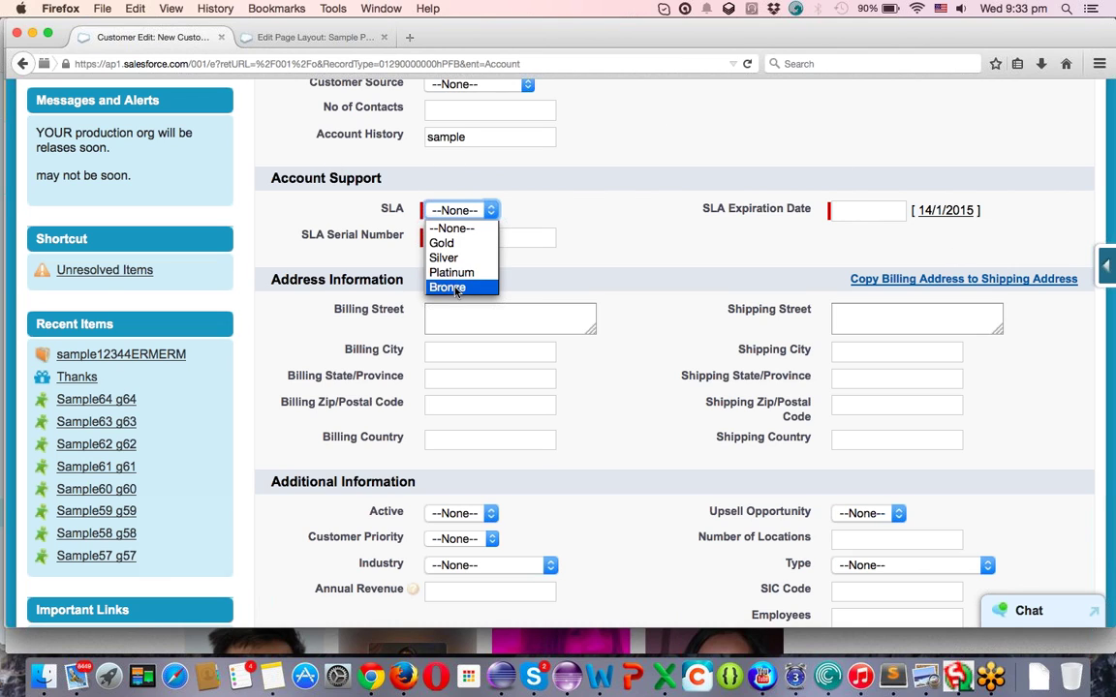
key(Up)
key(Up)
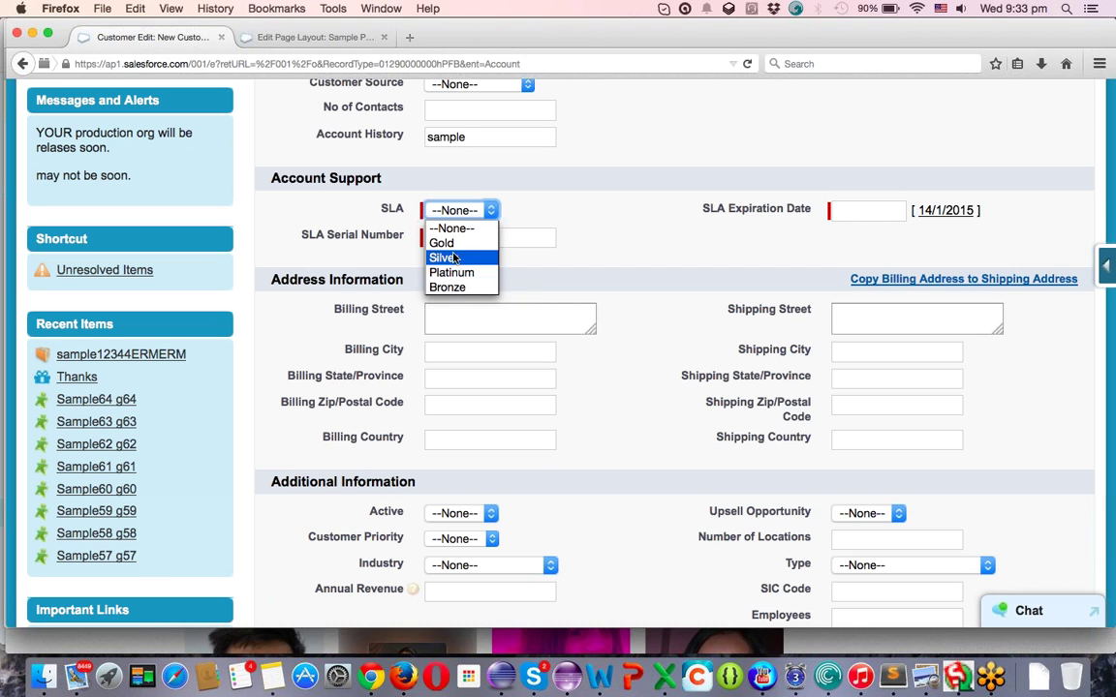
key(Up)
key(Down)
key(Down)
key(Down)
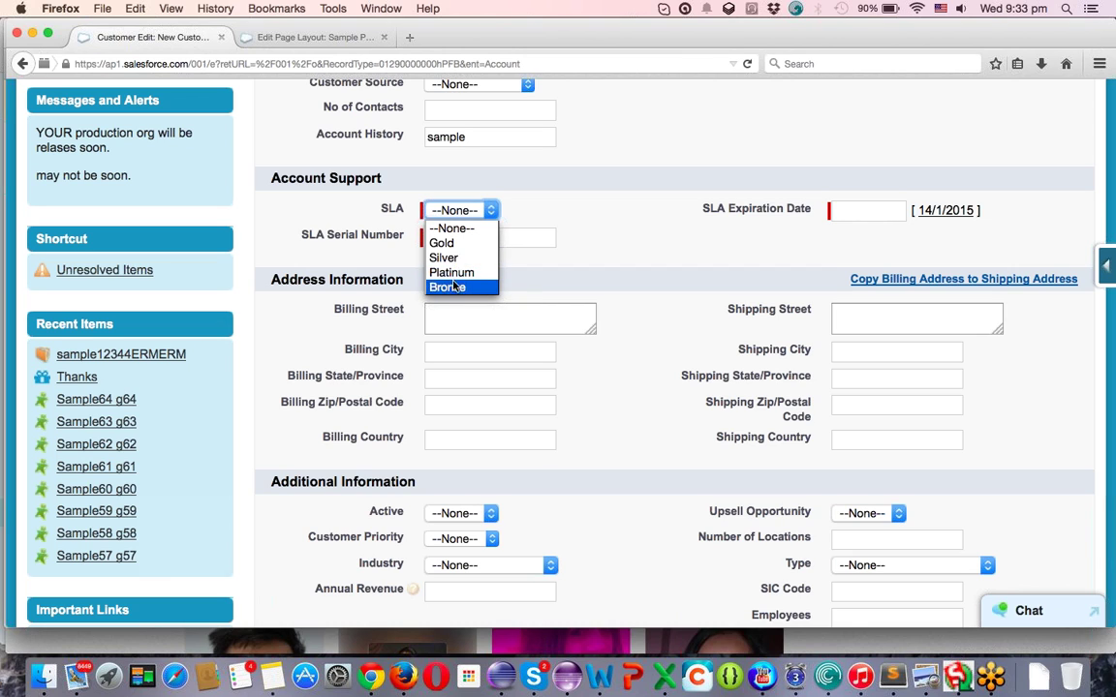
key(Up)
key(Up)
key(Up)
key(Down)
key(Down)
key(Down)
key(Up)
key(Up)
key(Escape)
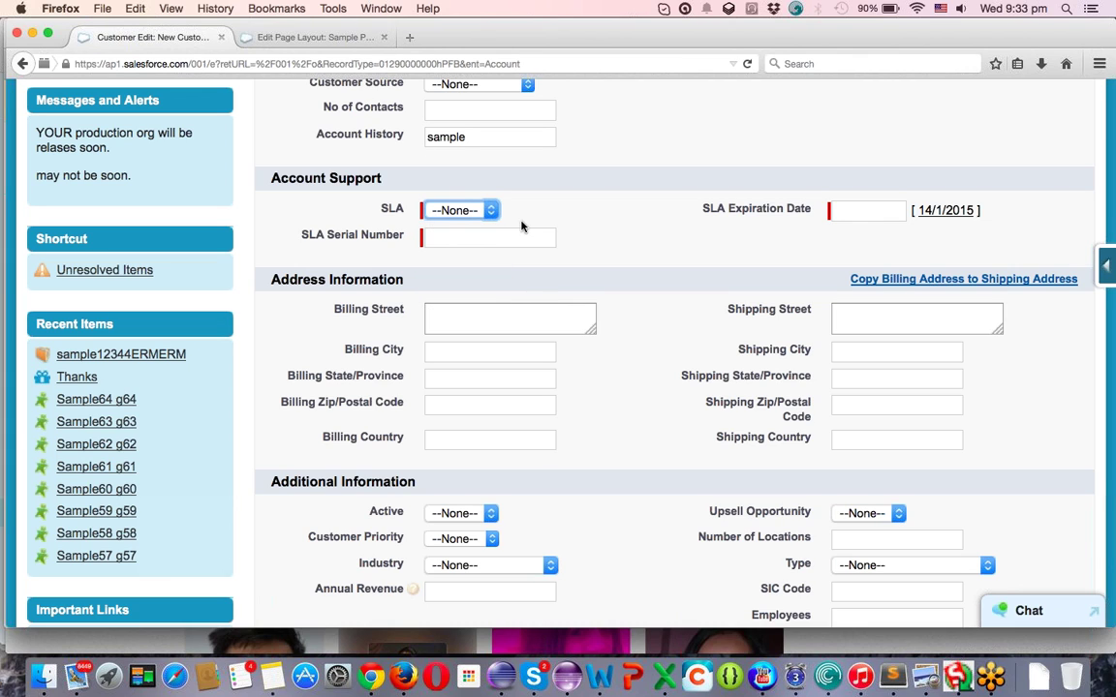
click(476, 212)
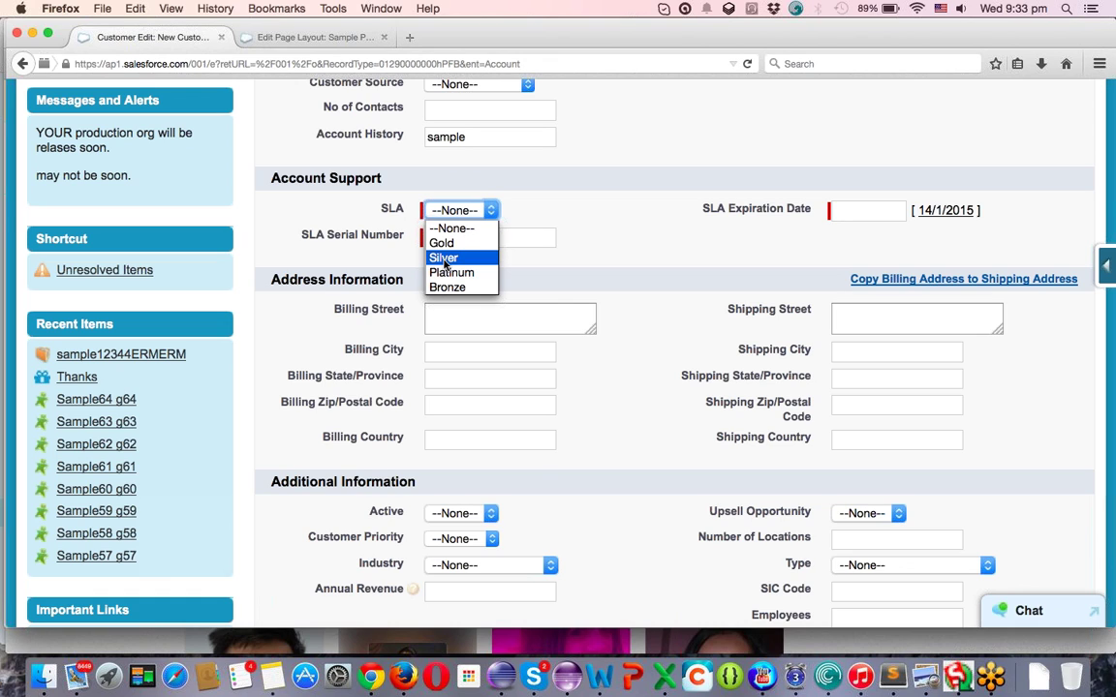
click(666, 224)
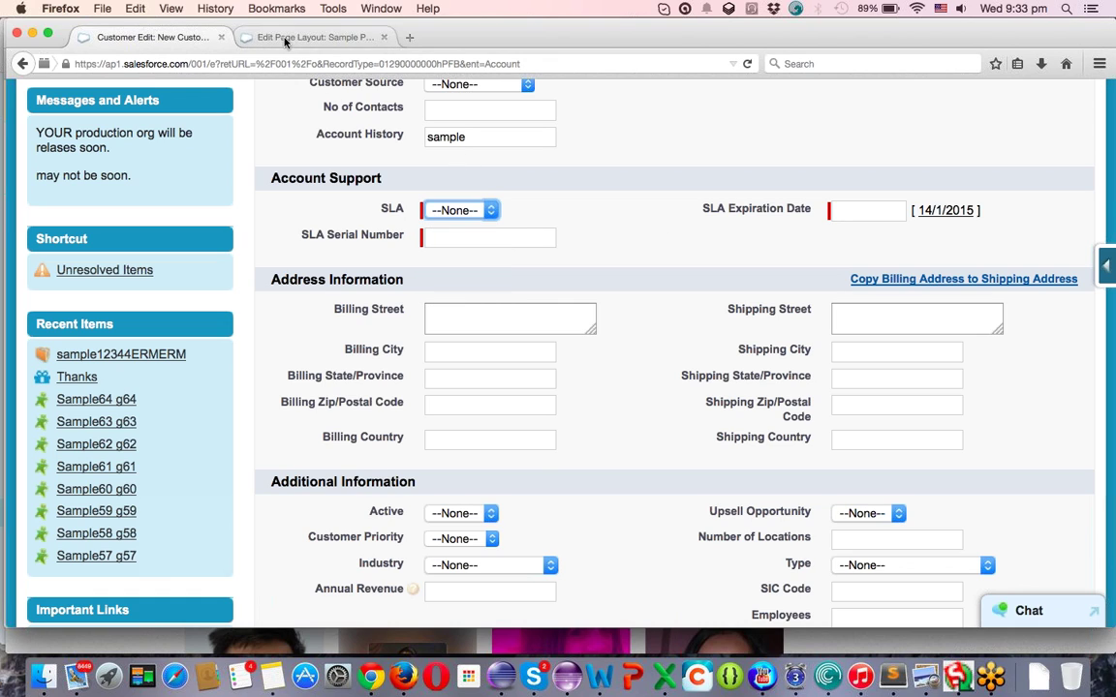
- Compare the new customer form with the Sample Page layout in the other tab
click(255, 35)
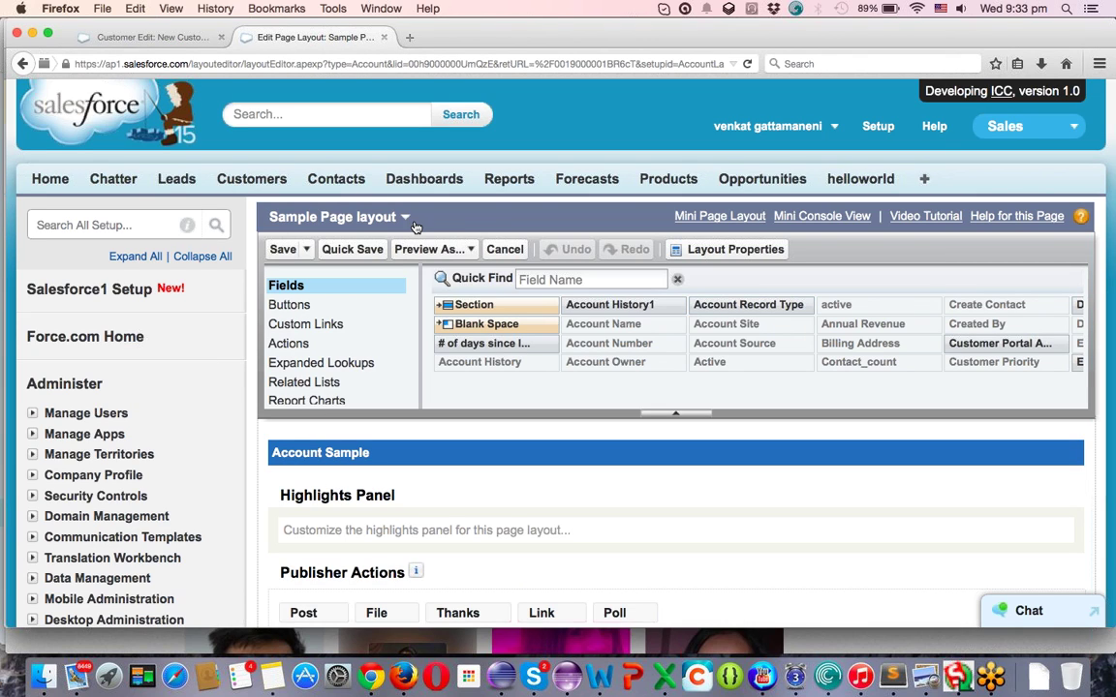
click(150, 37)
scroll(244, 162, up, 5)
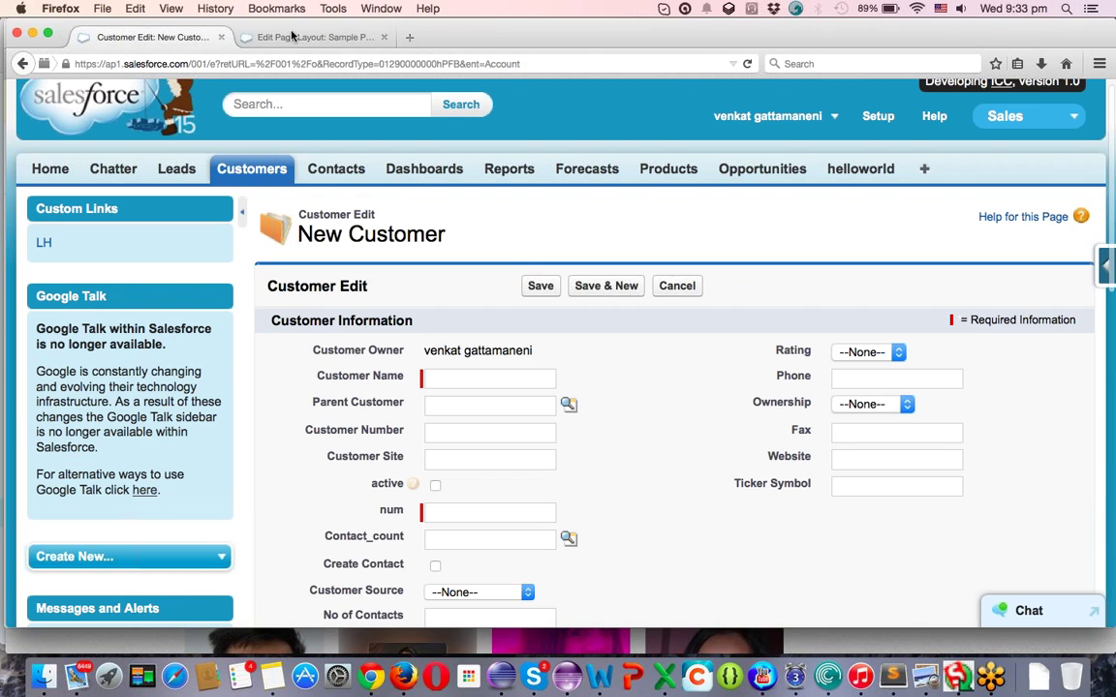
click(315, 37)
scroll(109, 397, down, 10)
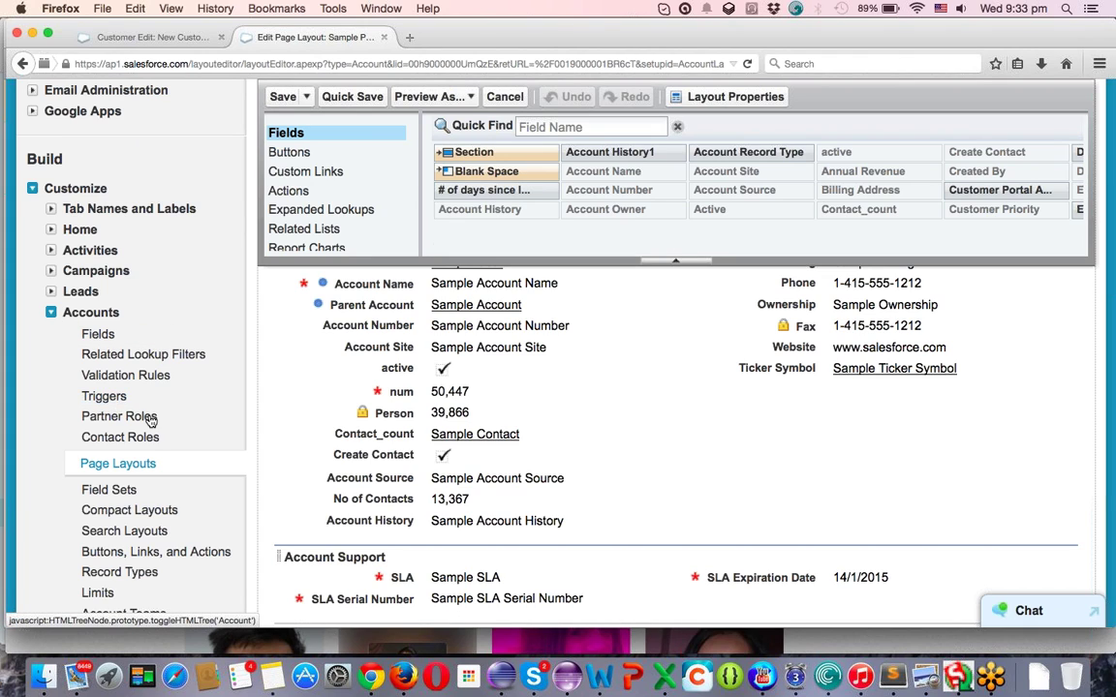
- Open the Accounts record types list in a separate browser tab
scroll(102, 436, down, 5)
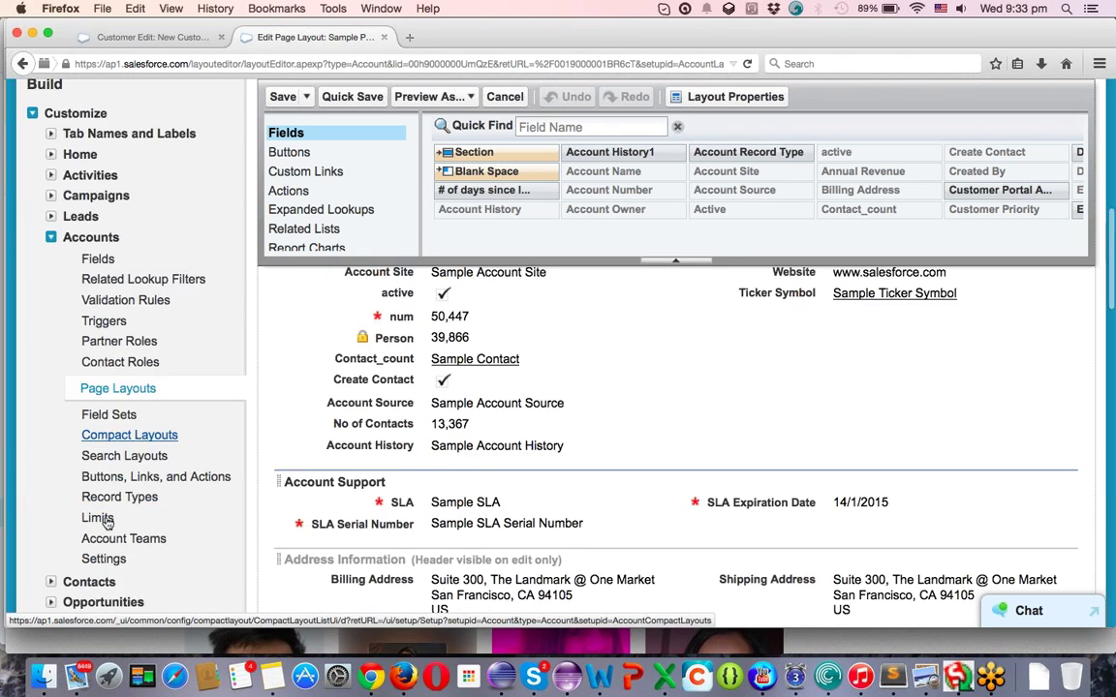
super+click(120, 375)
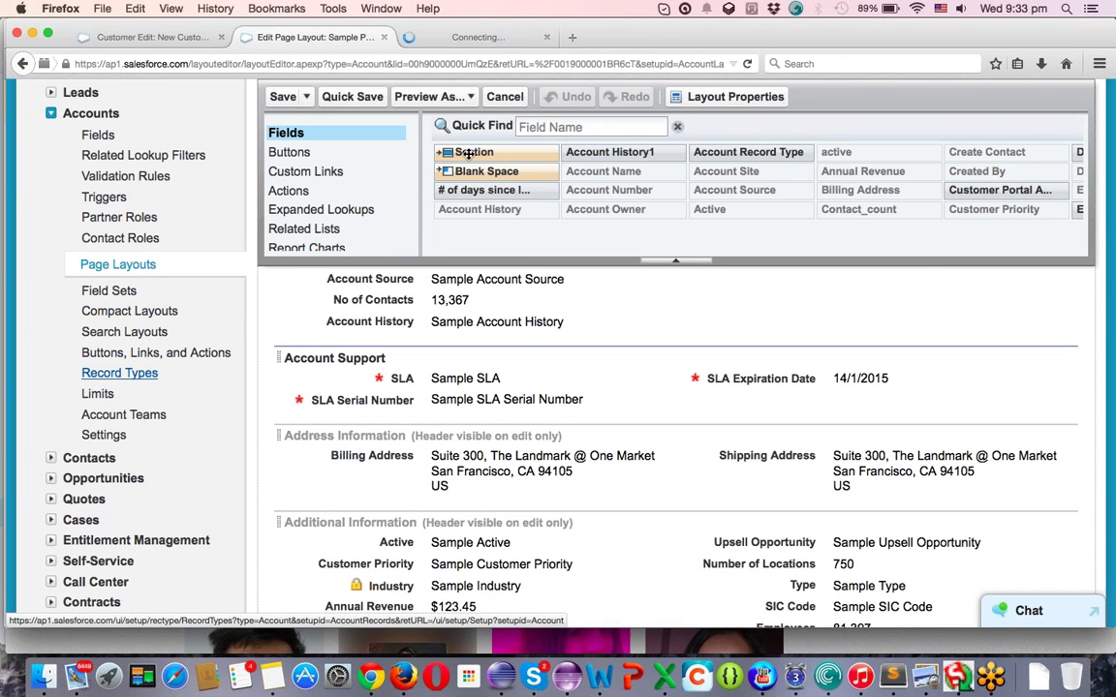
click(466, 38)
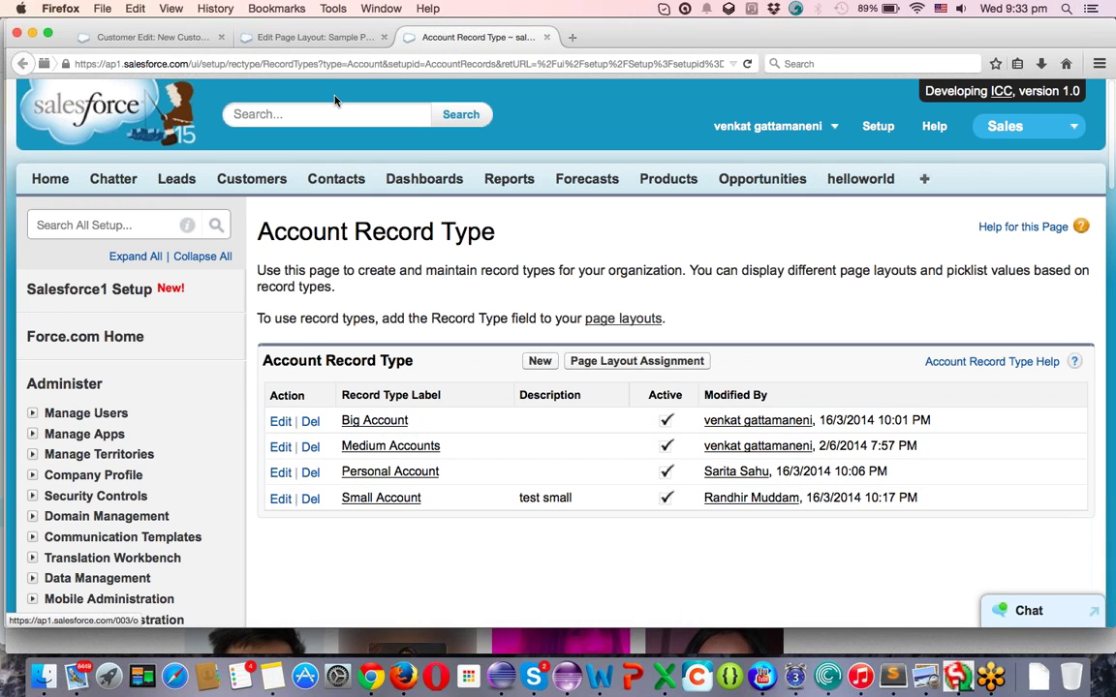
- Return from the new customer form to its record type selection and check the record type choices
click(308, 39)
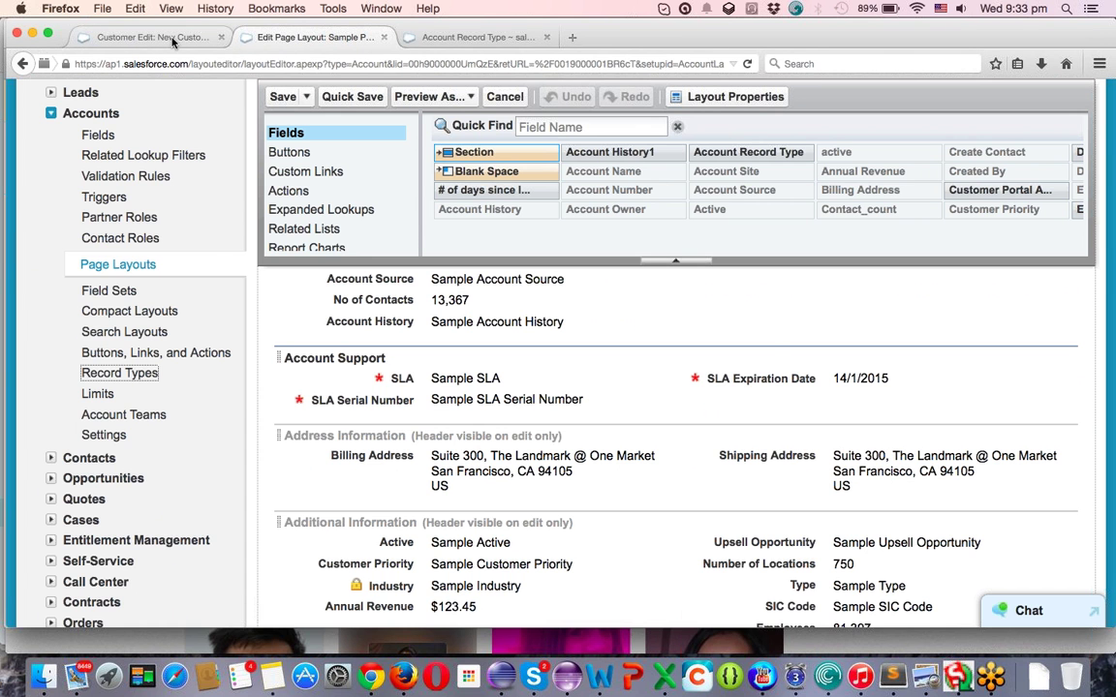
click(165, 37)
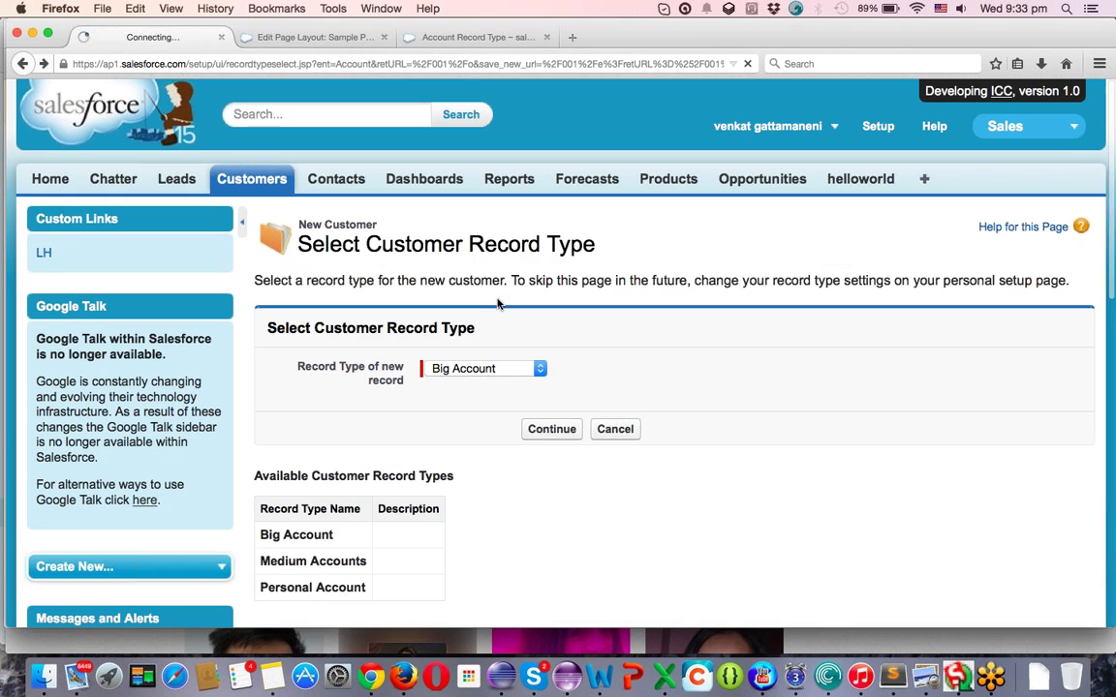
click(496, 369)
click(496, 374)
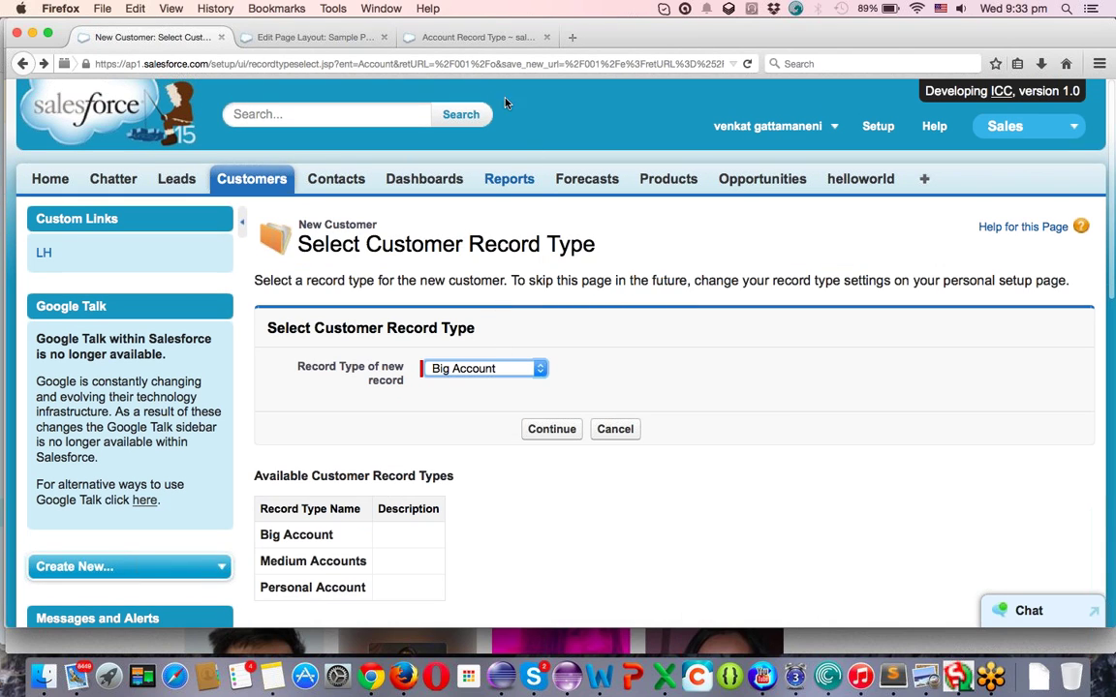
- Compare the record types offered for a new customer with the entries in the Account Record Type list
click(463, 39)
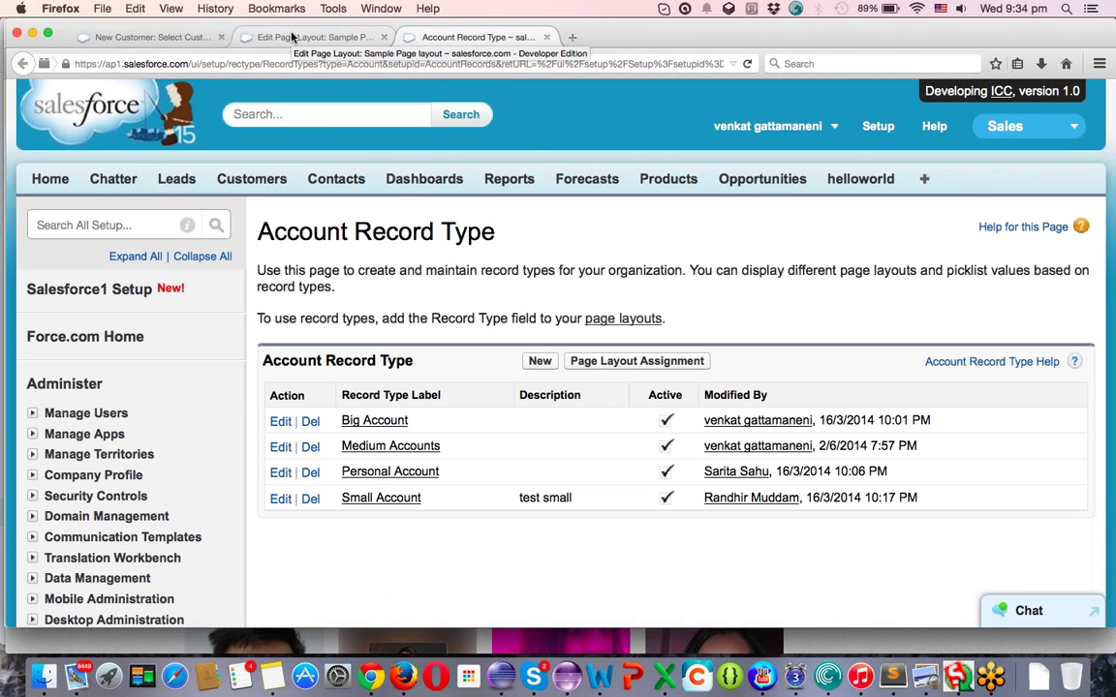
click(153, 39)
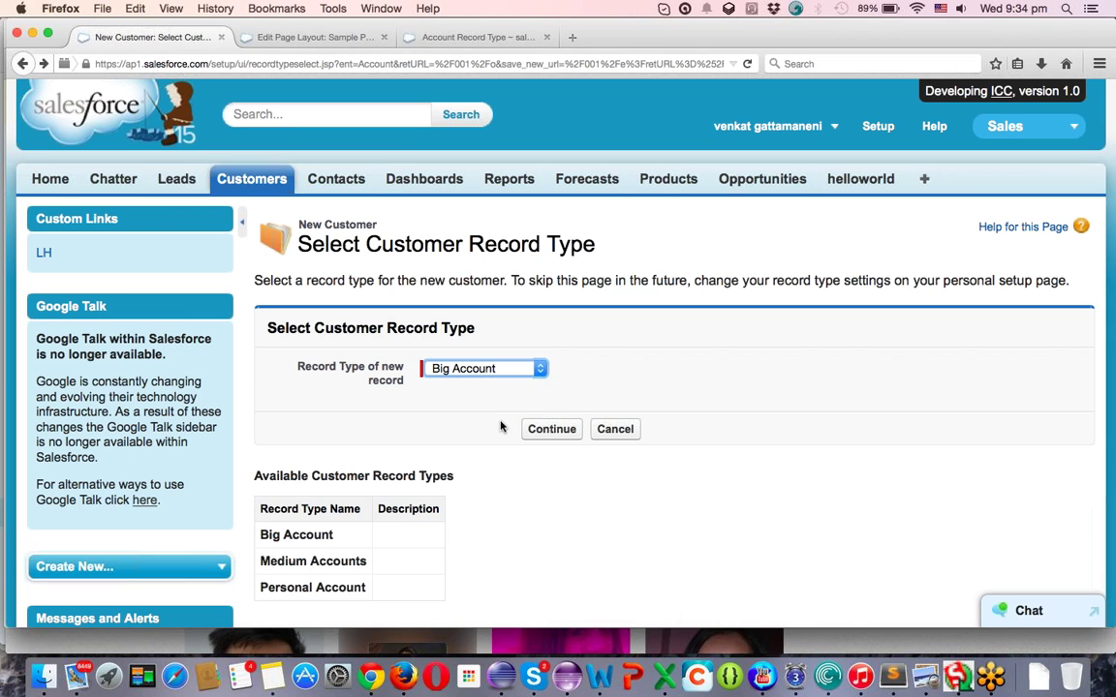
click(475, 368)
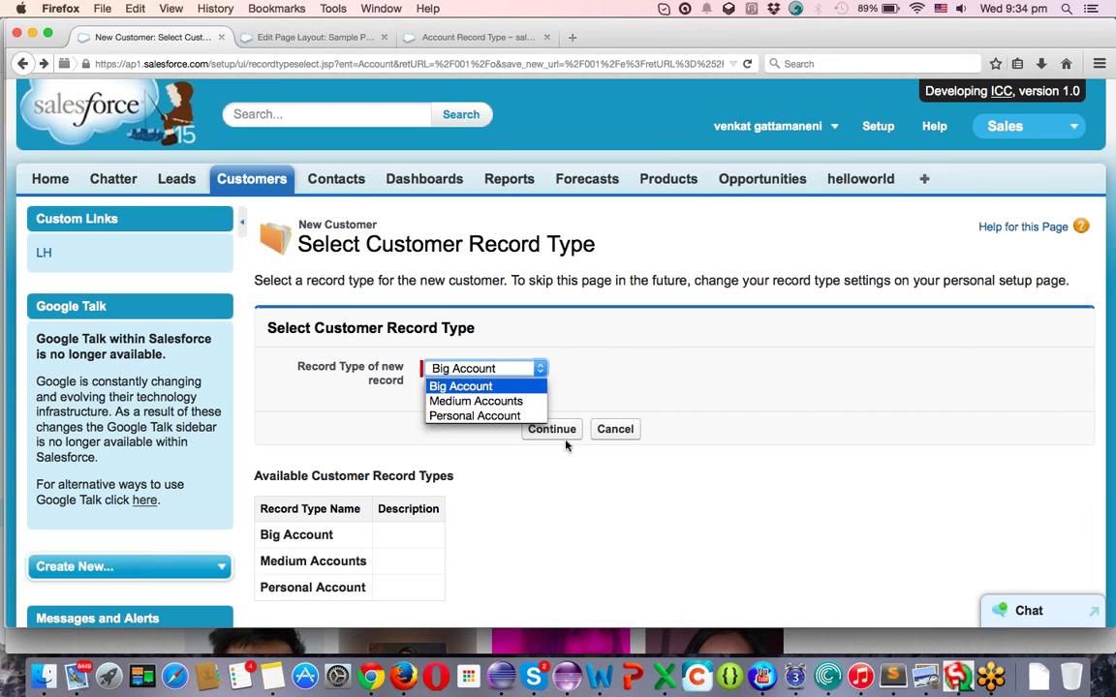
click(480, 39)
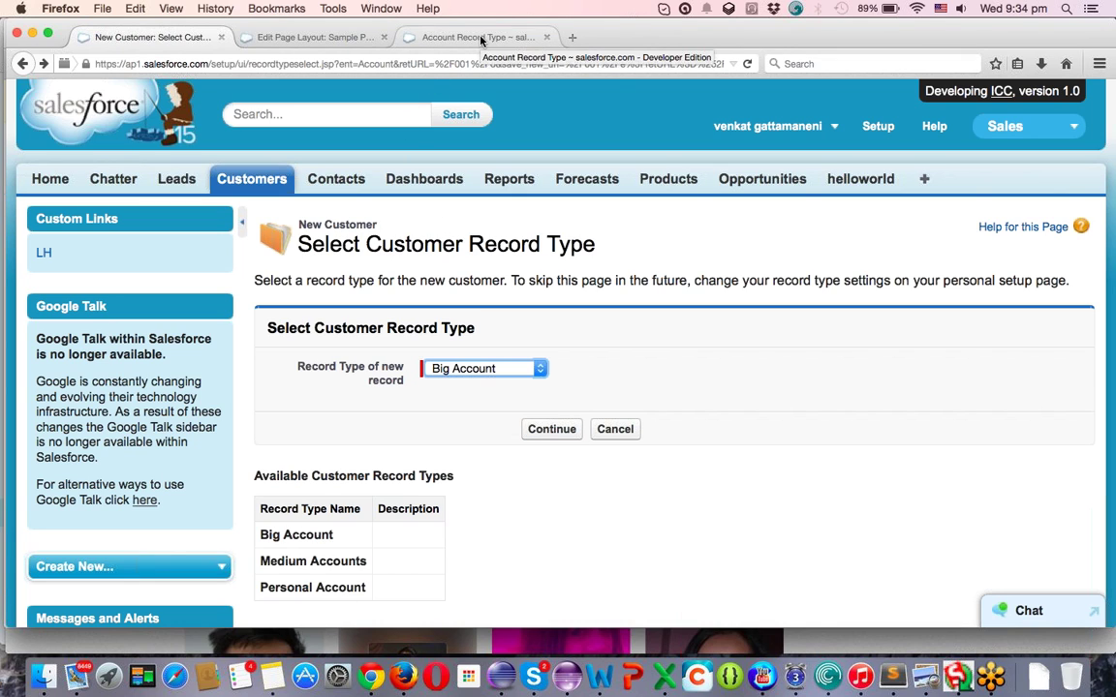
click(480, 39)
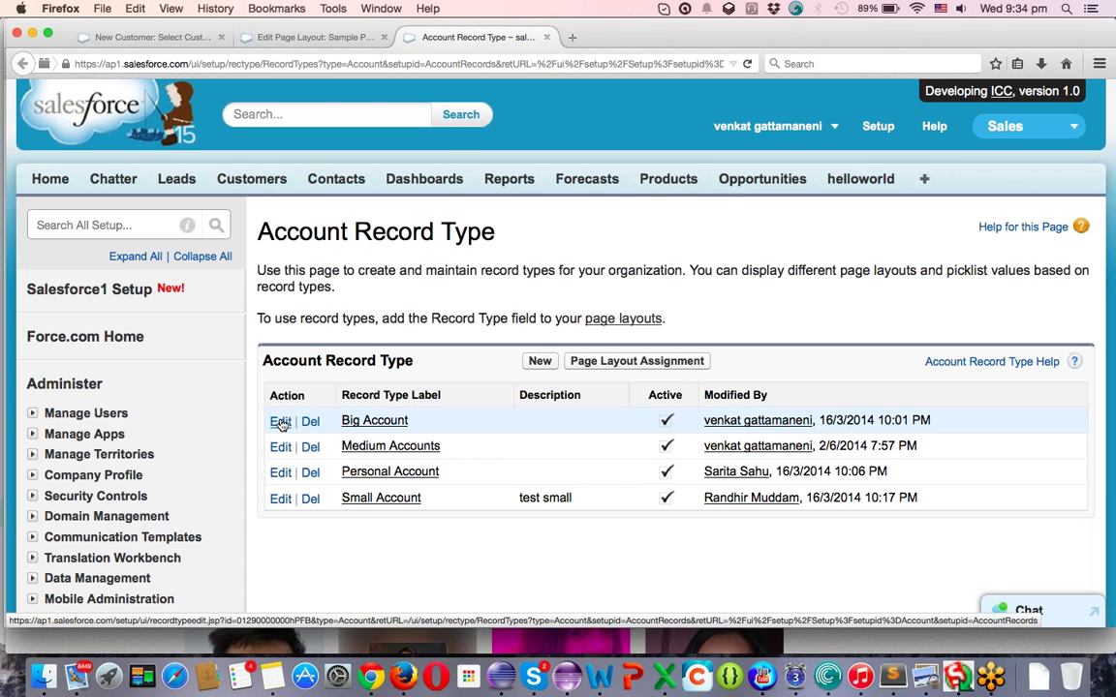
- Open the SLA picklist of the Big Account record type for editing
click(376, 429)
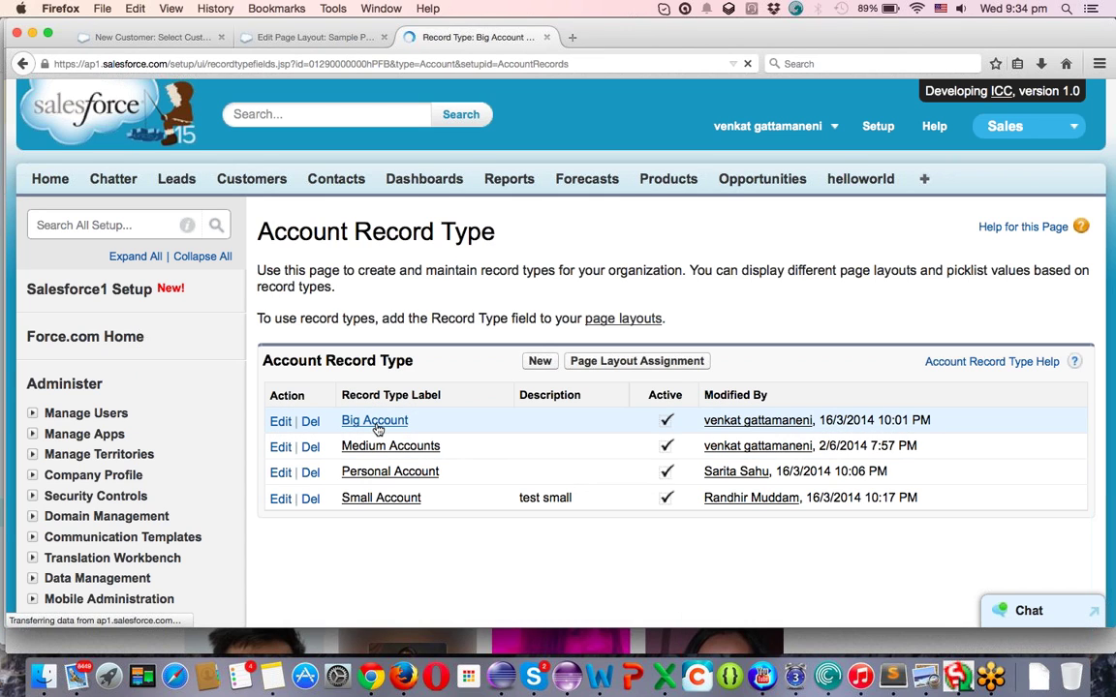
scroll(522, 429, down, 5)
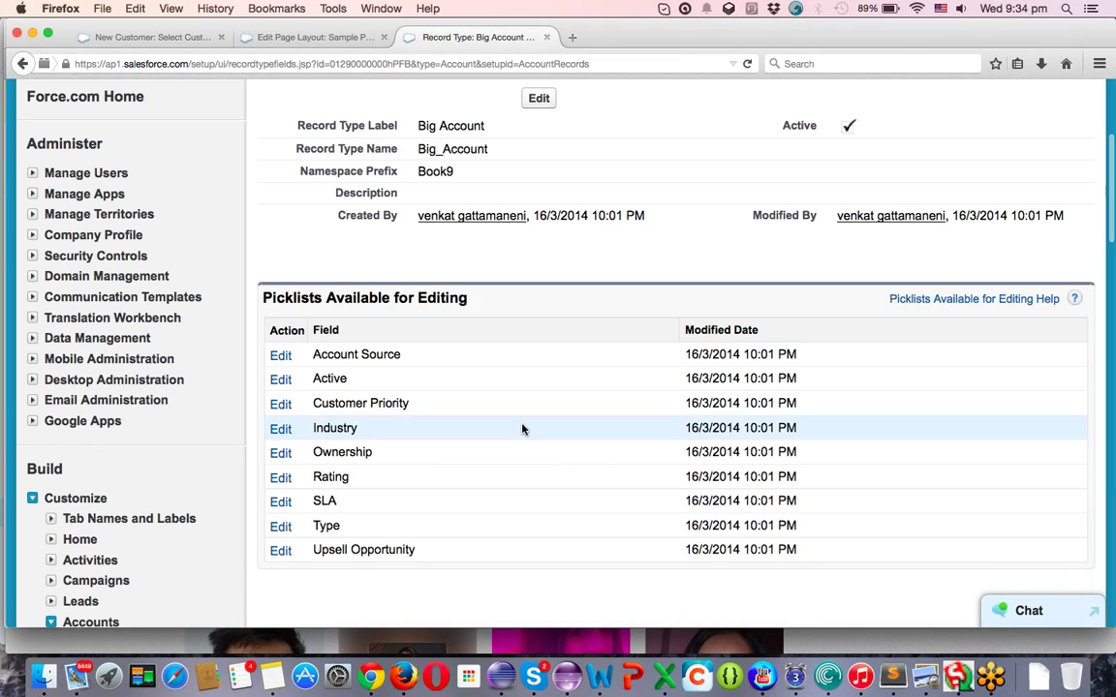
scroll(493, 230, up, 1)
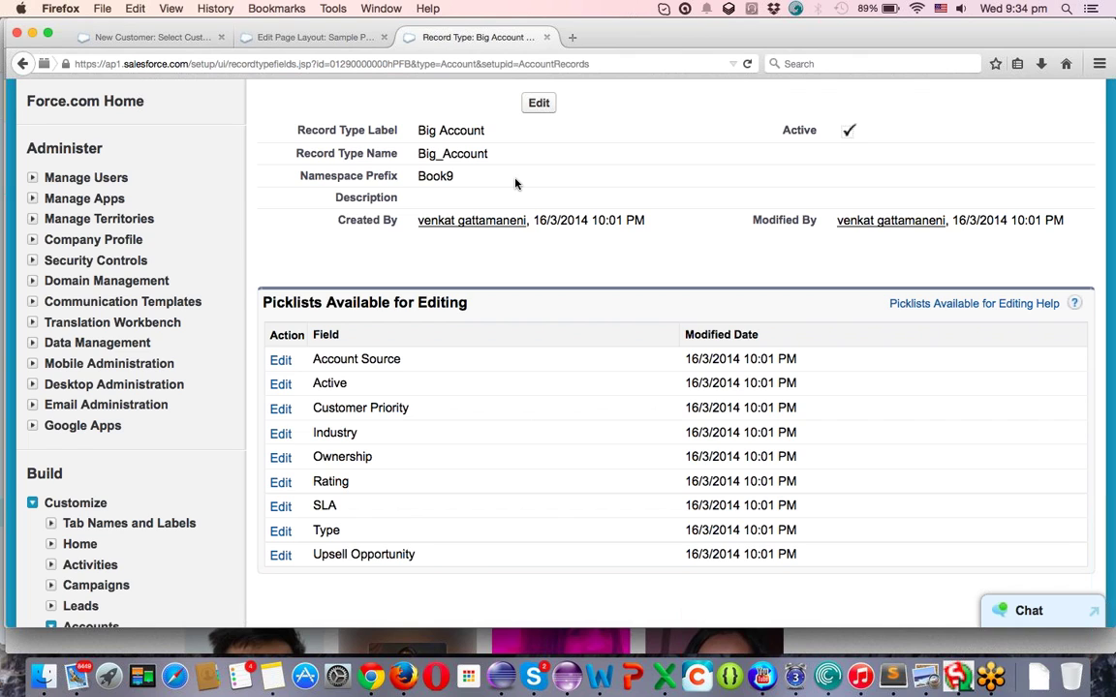
click(280, 510)
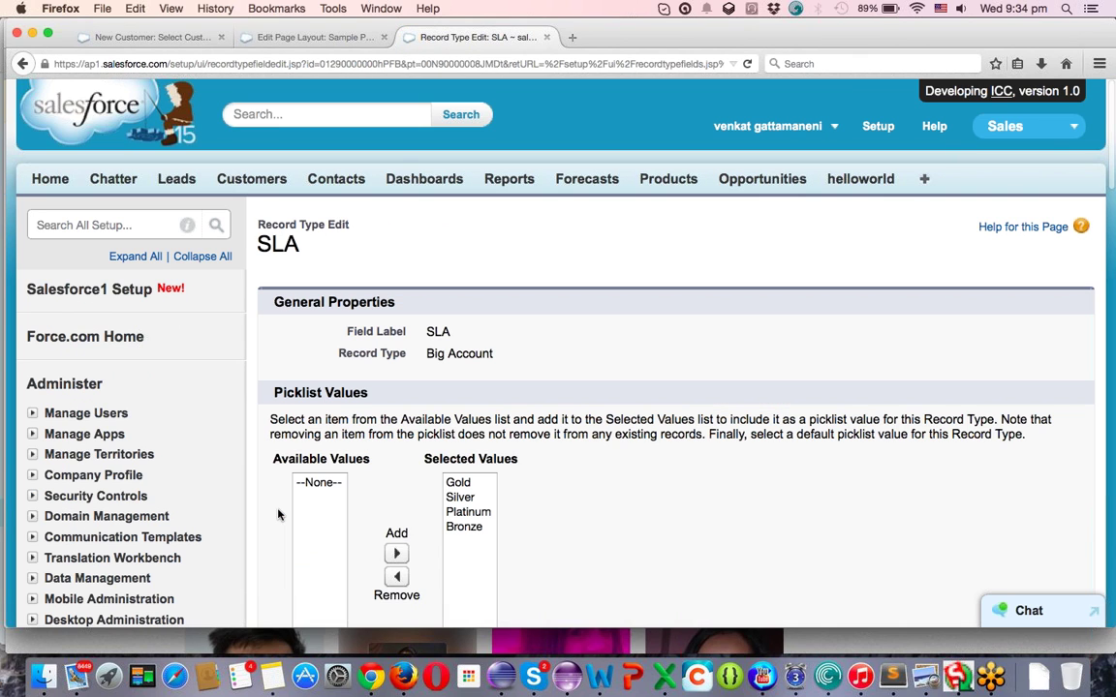
- Remove Silver and Bronze from the selected SLA values for the Big Account record type
click(454, 496)
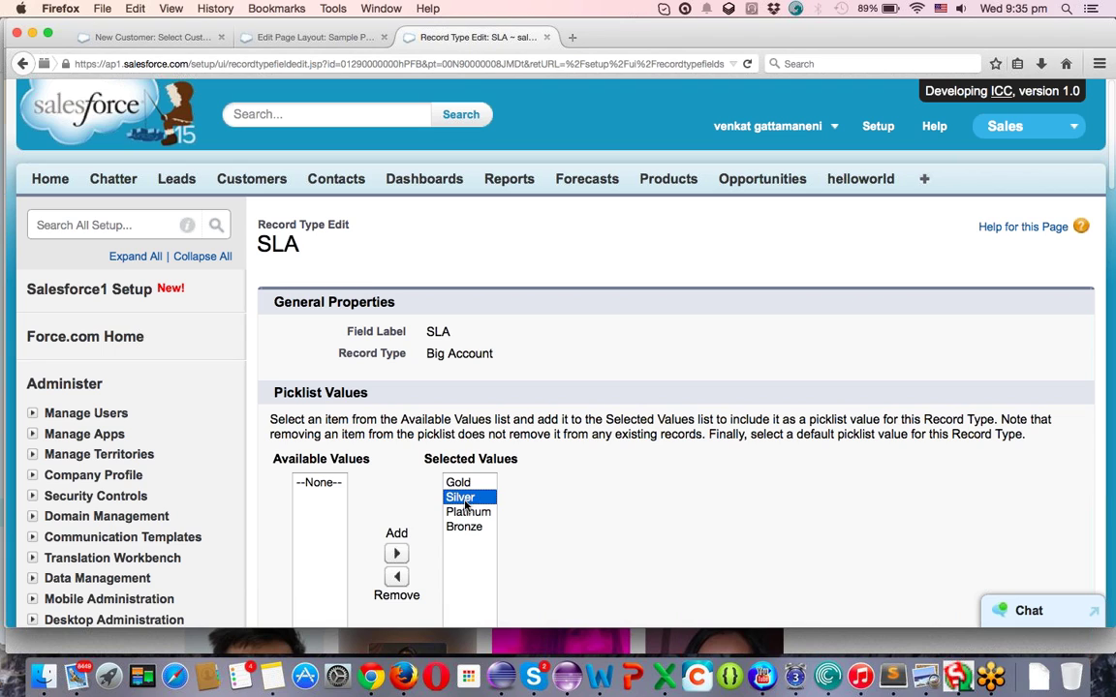
click(397, 575)
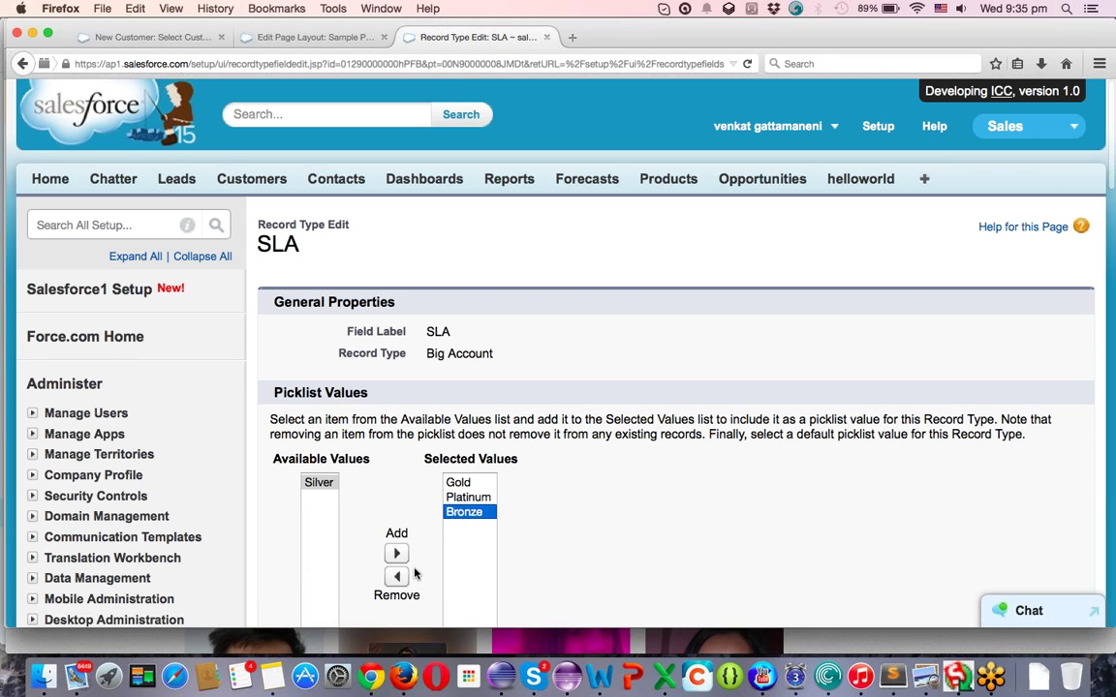
click(397, 577)
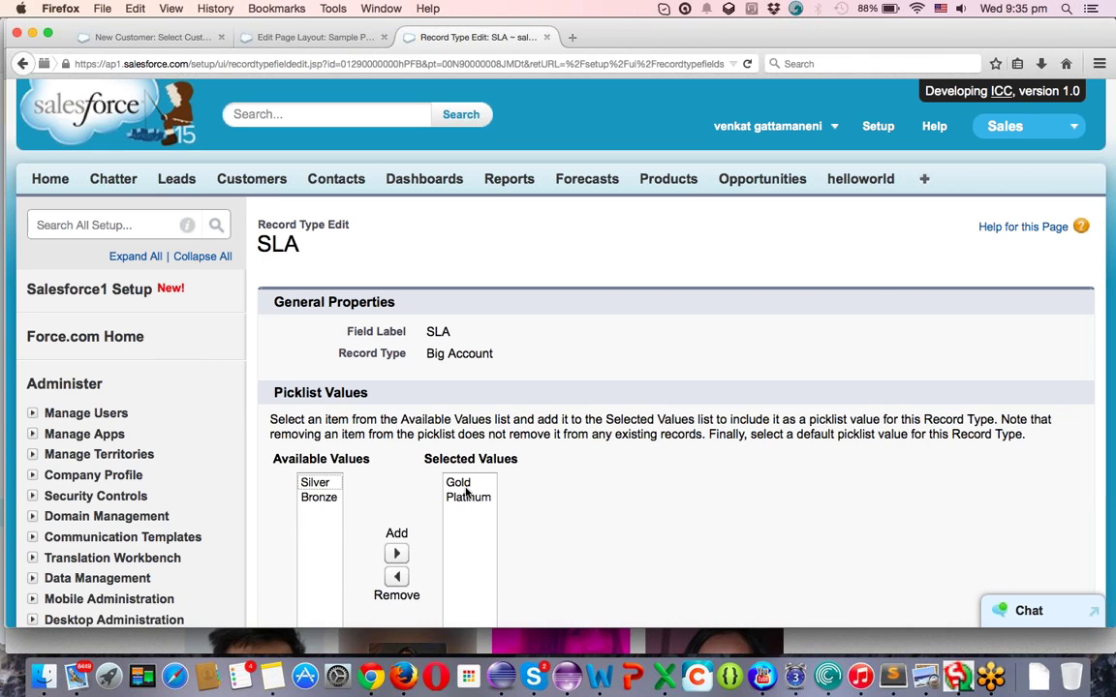
- Set Gold as the default SLA value for Big Account and save the picklist changes
scroll(541, 471, down, 5)
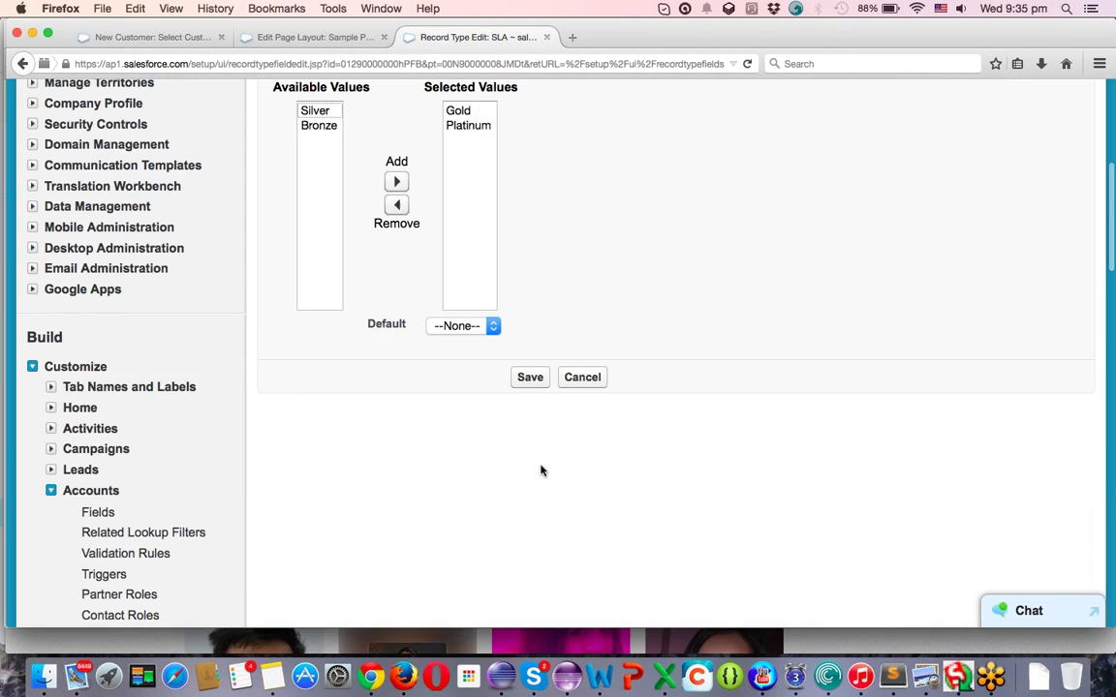
click(472, 326)
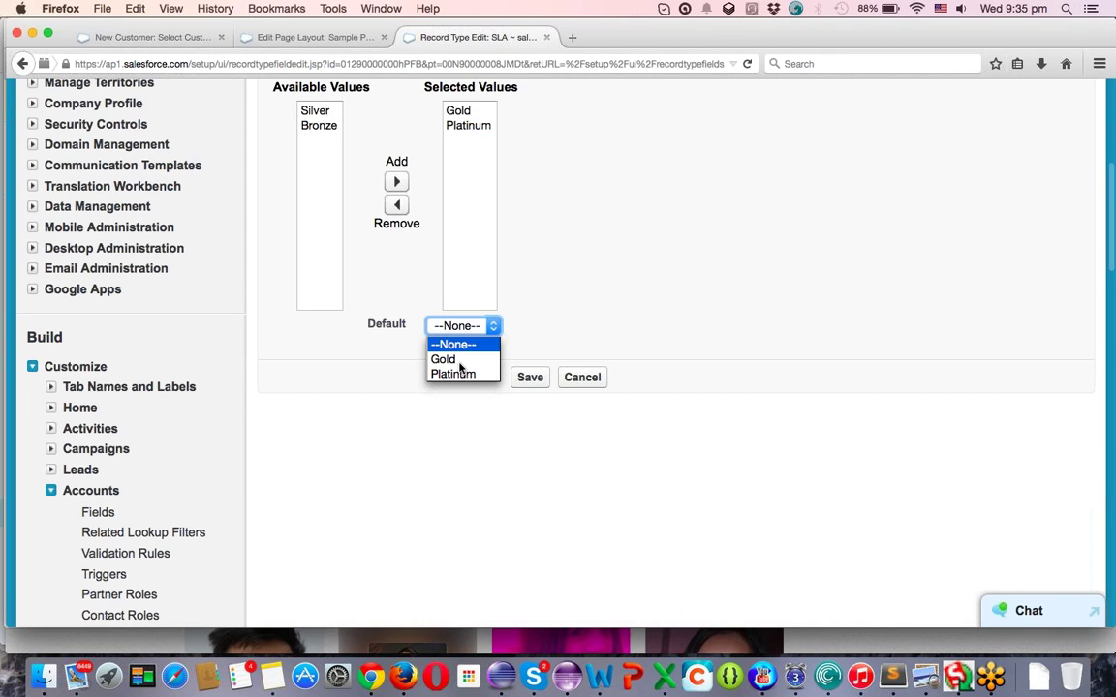
click(460, 362)
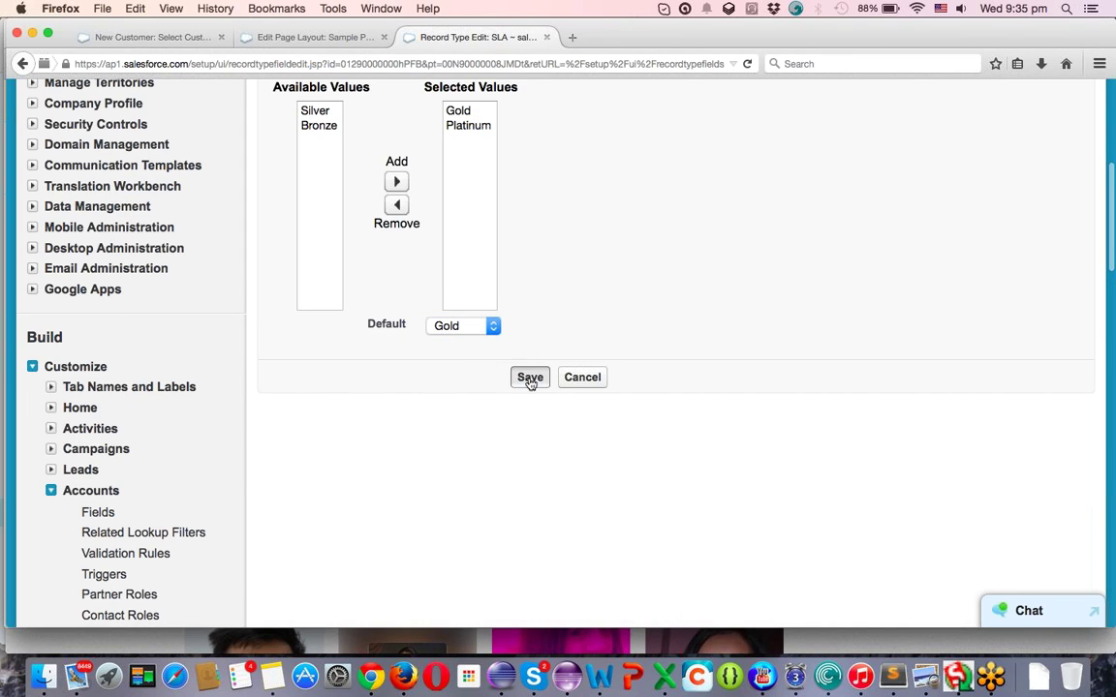
click(529, 378)
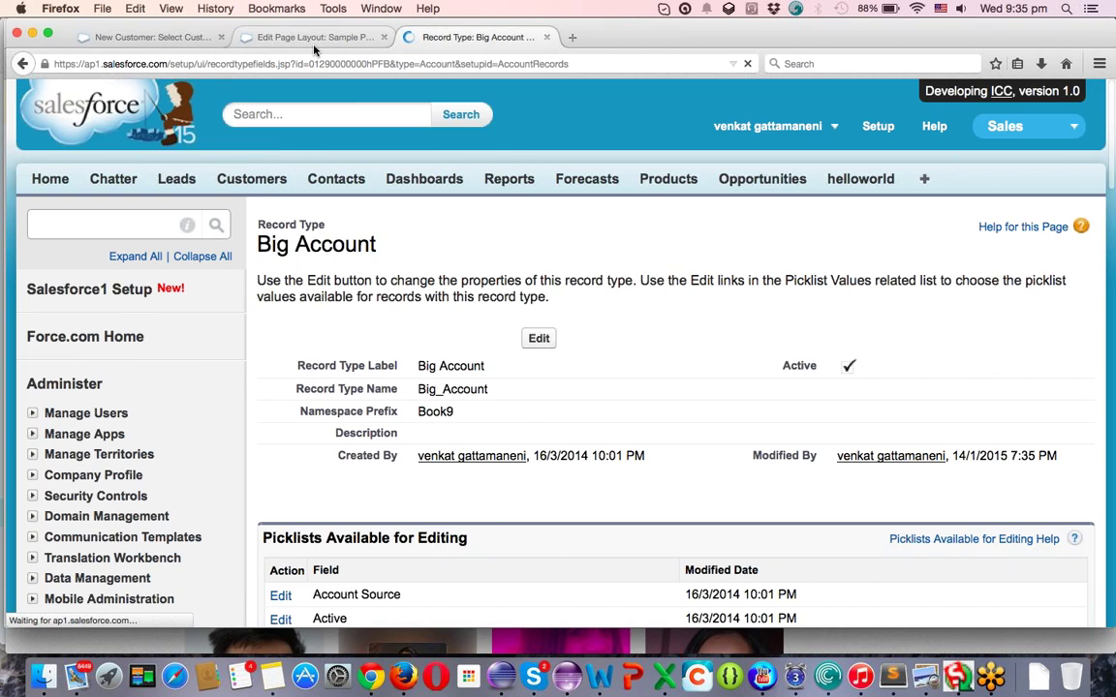
- Start a new customer with the Big Account record type and check which SLA choices its form offers
click(310, 39)
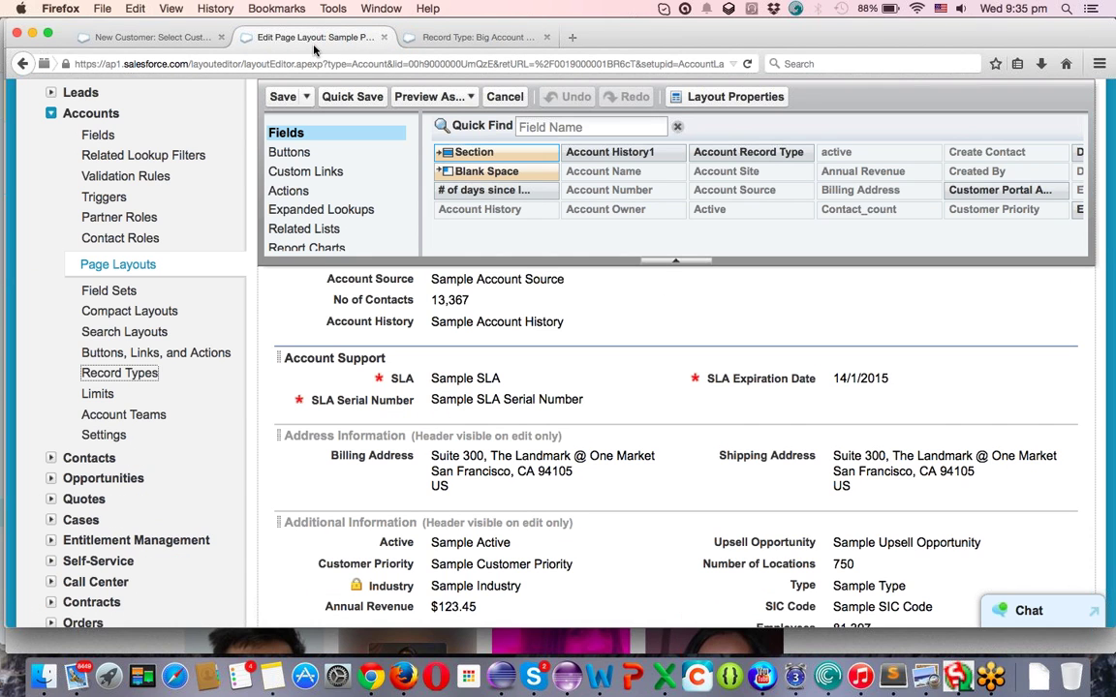
click(155, 37)
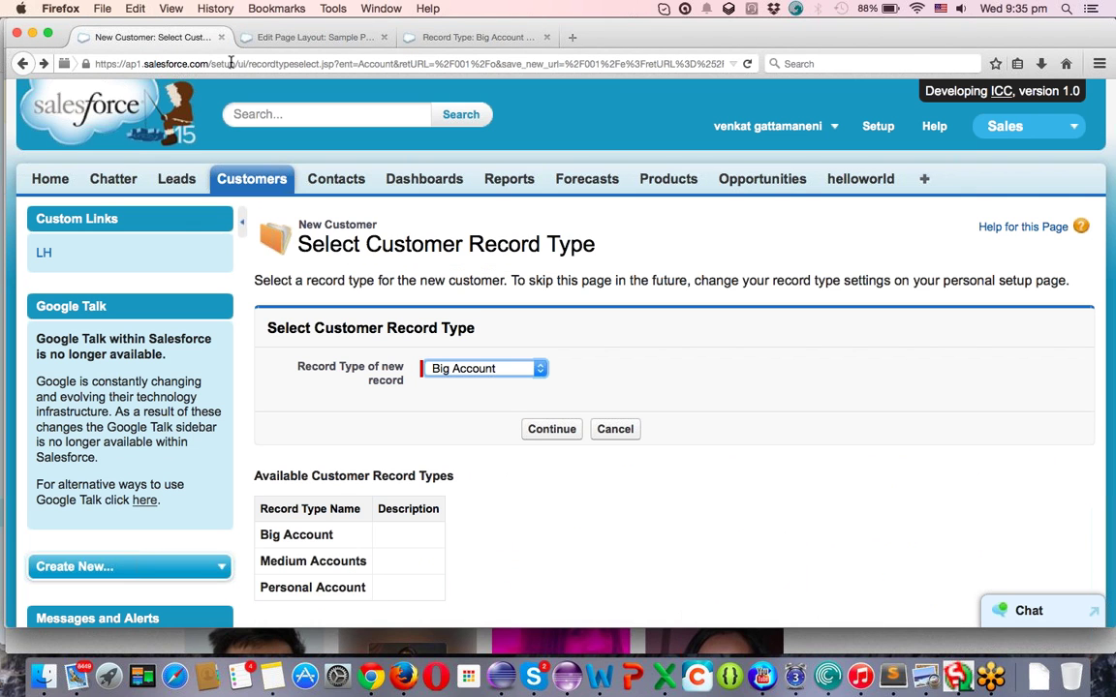
click(538, 431)
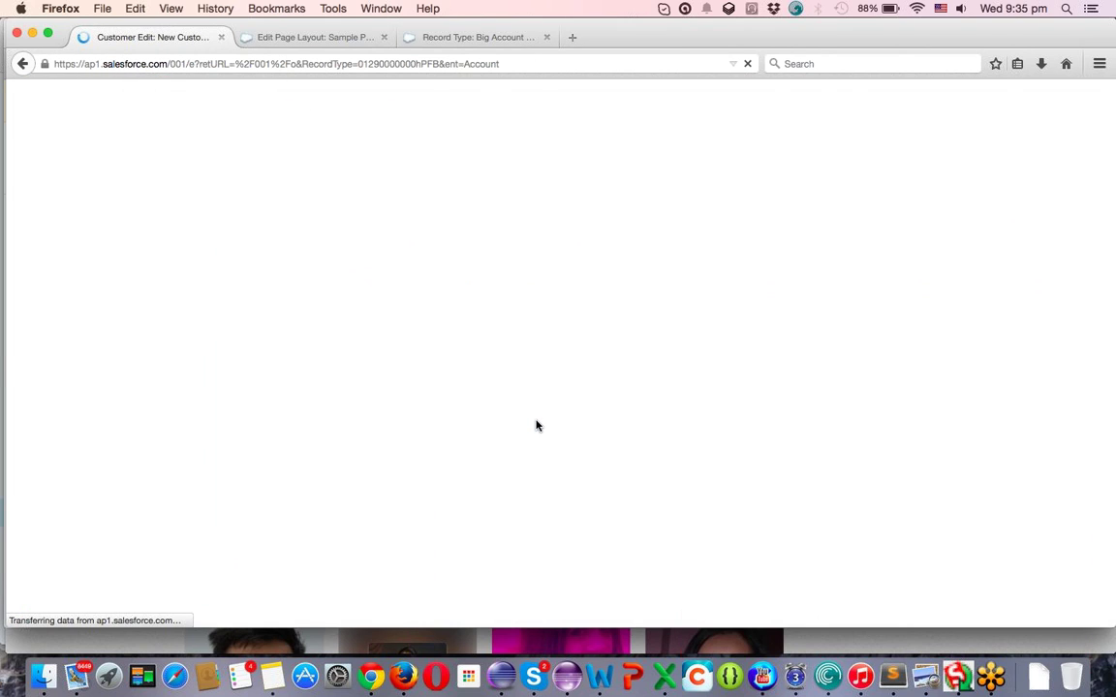
scroll(588, 387, down, 5)
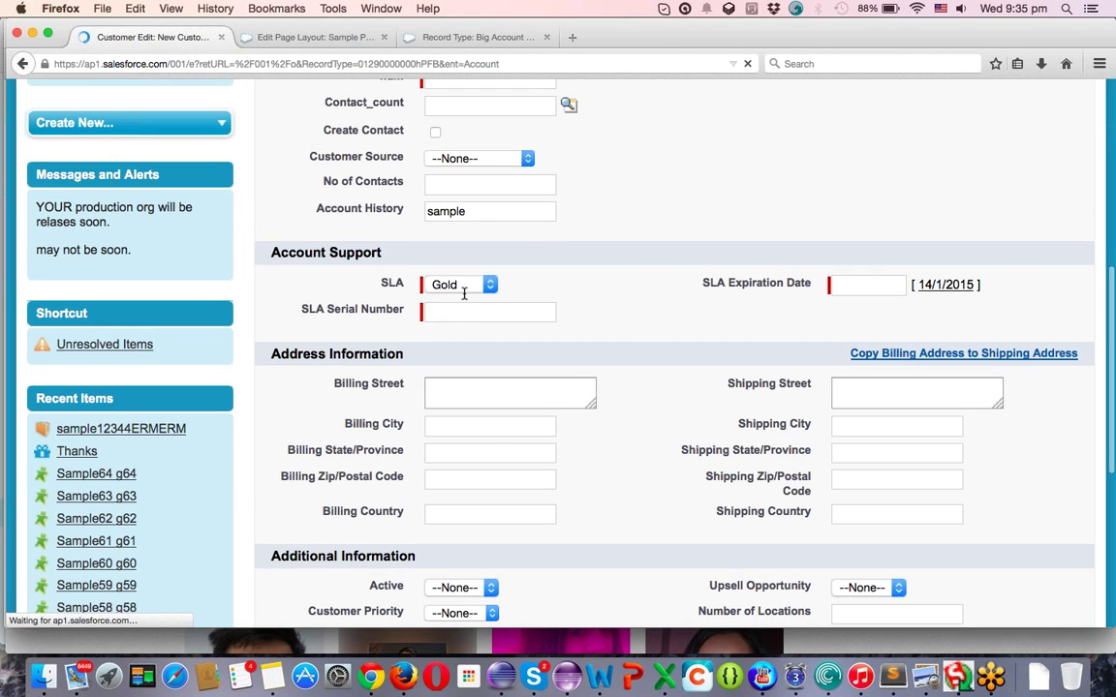
scroll(531, 510, up, 2)
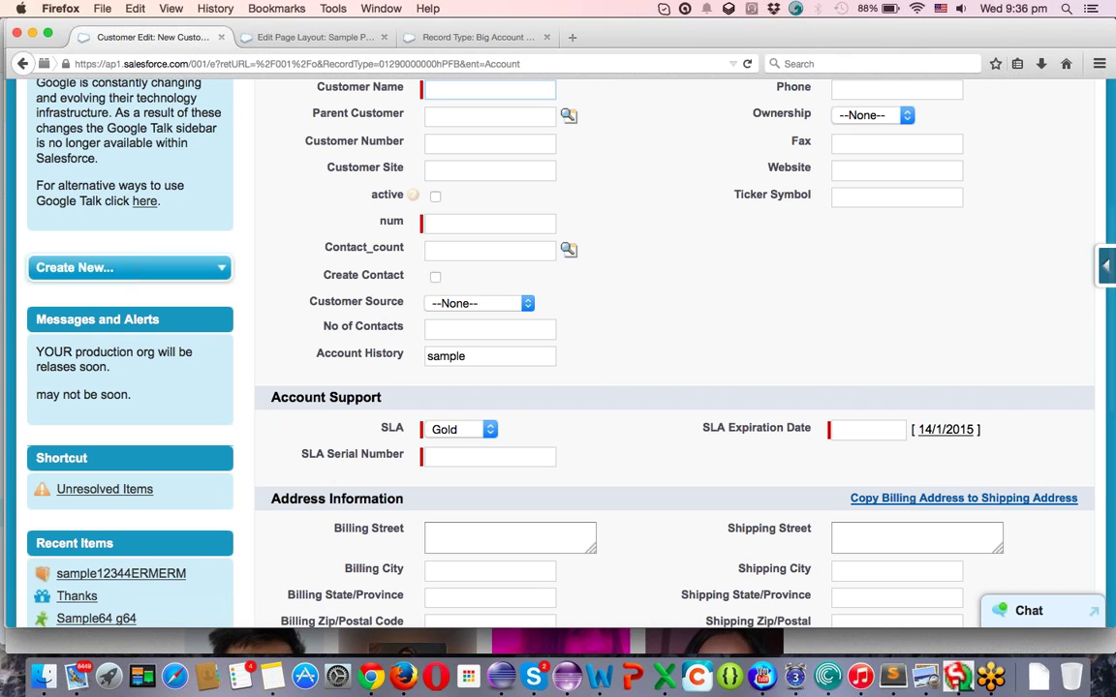
click(464, 429)
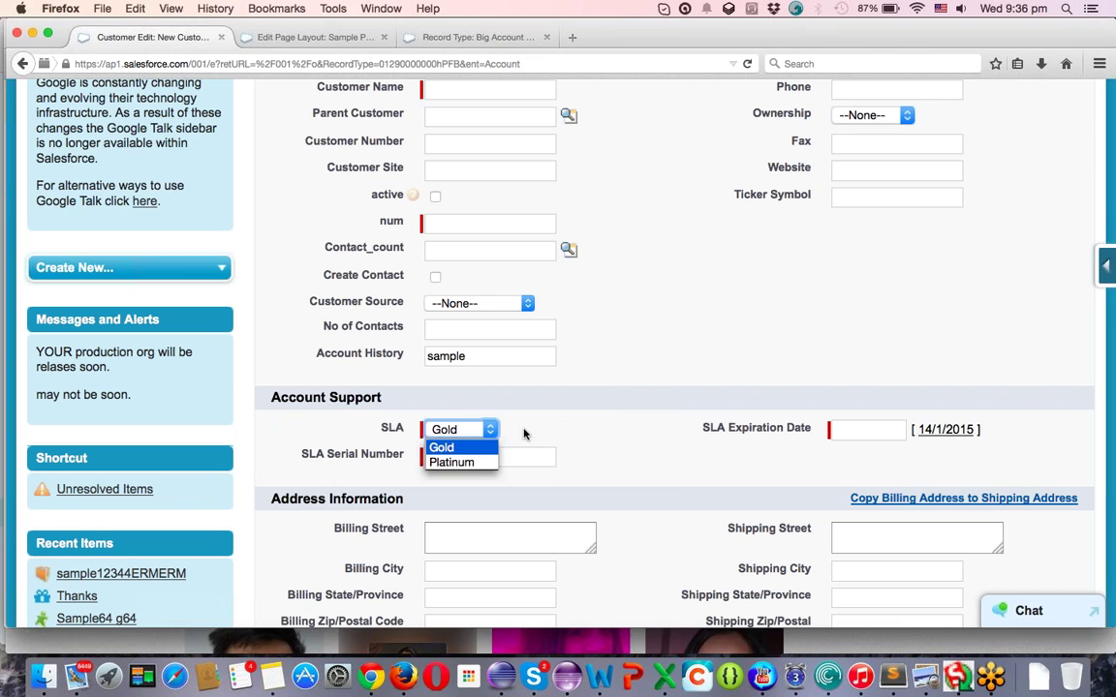
click(492, 429)
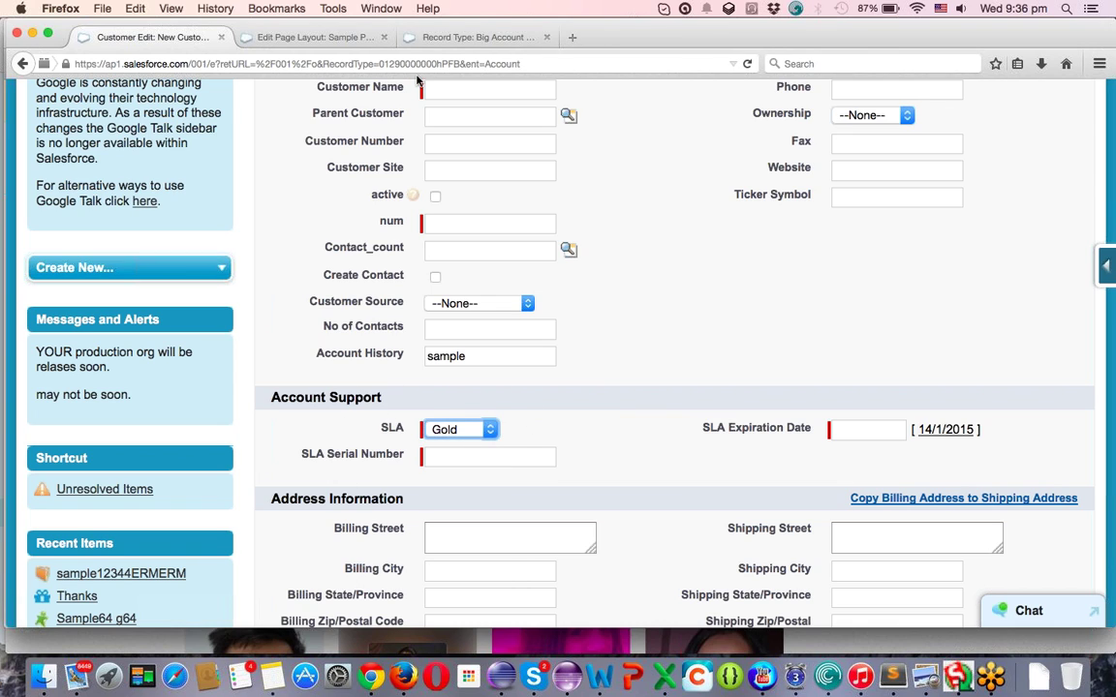
- Review the Big Account record type's details and its picklists available for editing in the other browser tab
click(411, 38)
scroll(398, 513, down, 5)
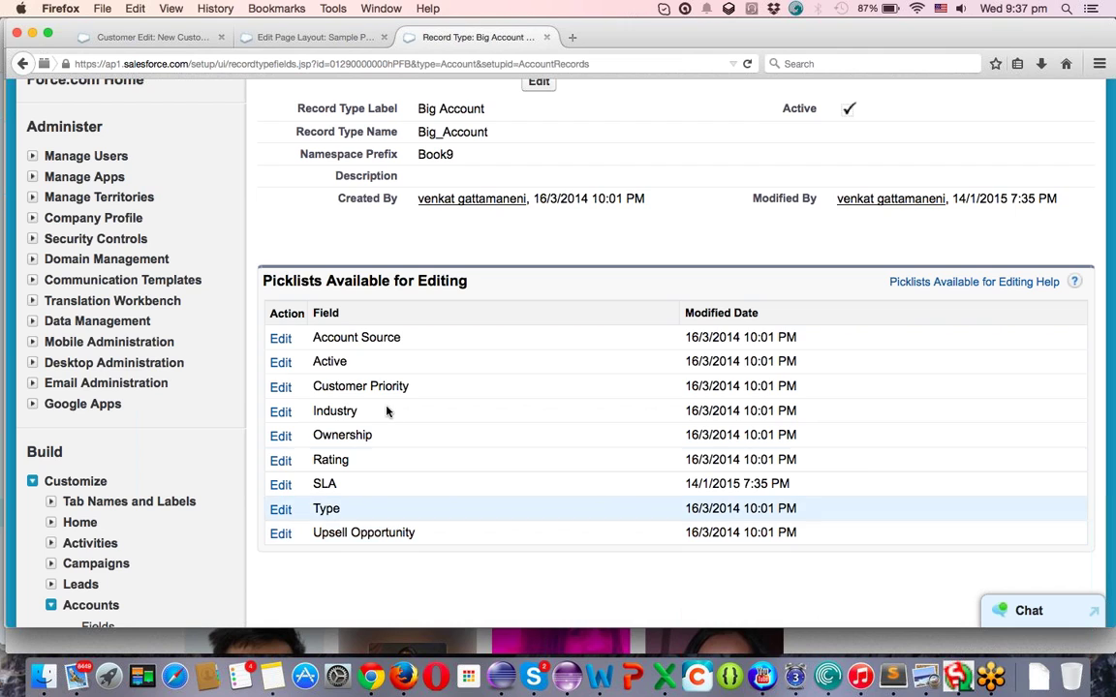
scroll(480, 547, up, 5)
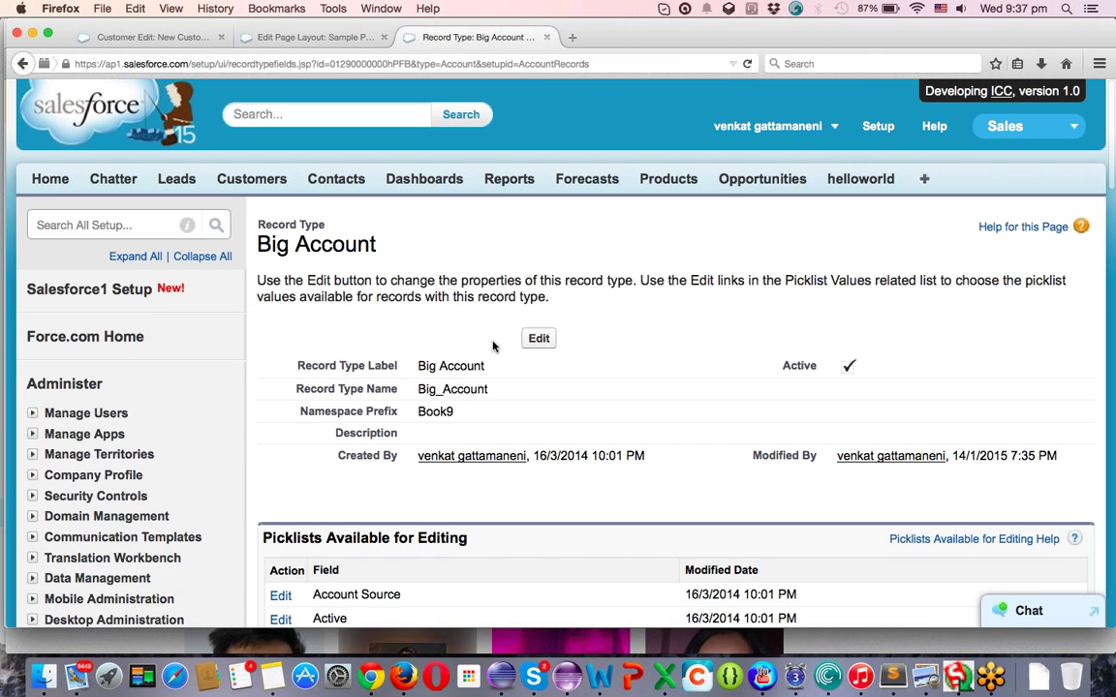
scroll(493, 344, down, 5)
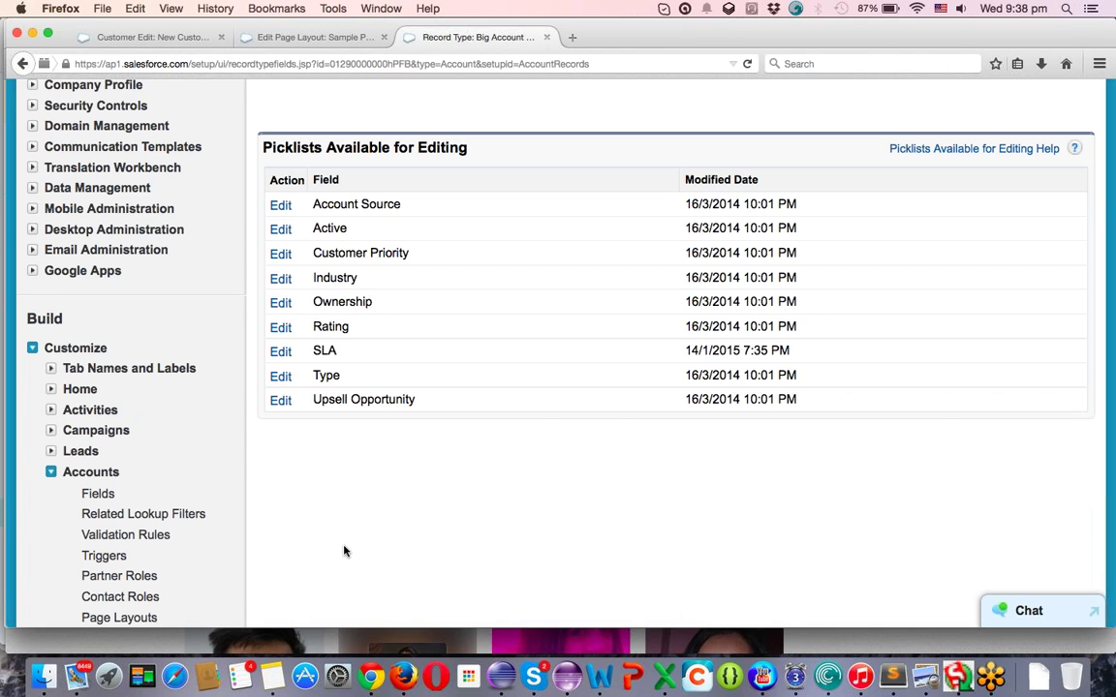
scroll(344, 551, up, 5)
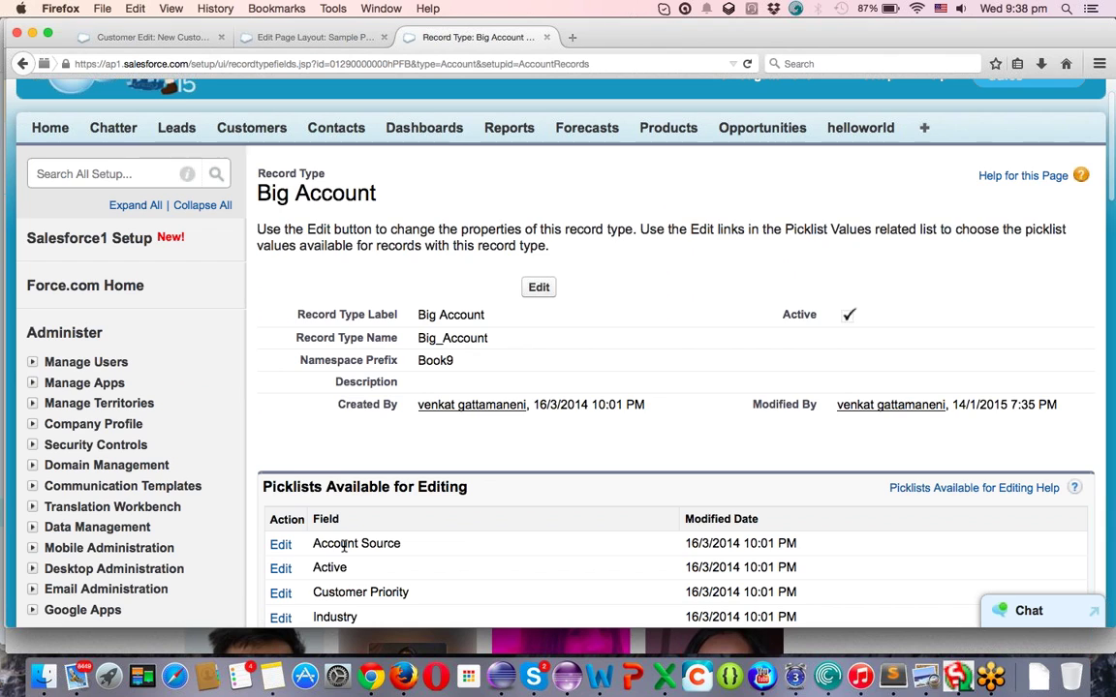
scroll(337, 513, up, 1)
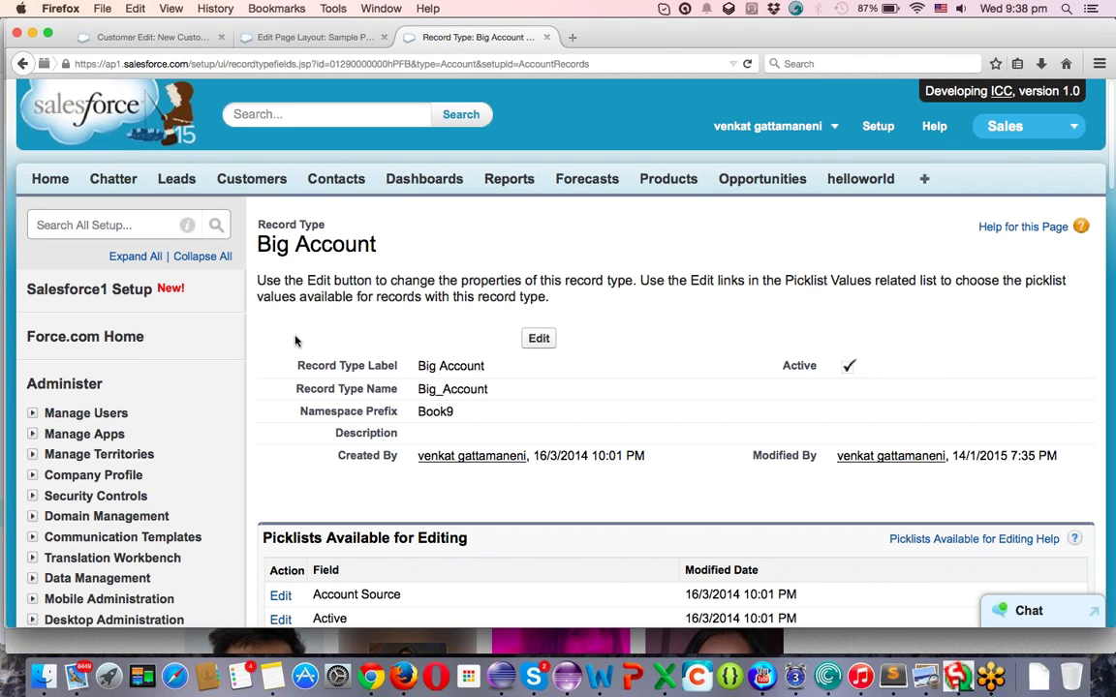
scroll(295, 339, down, 5)
scroll(295, 339, up, 5)
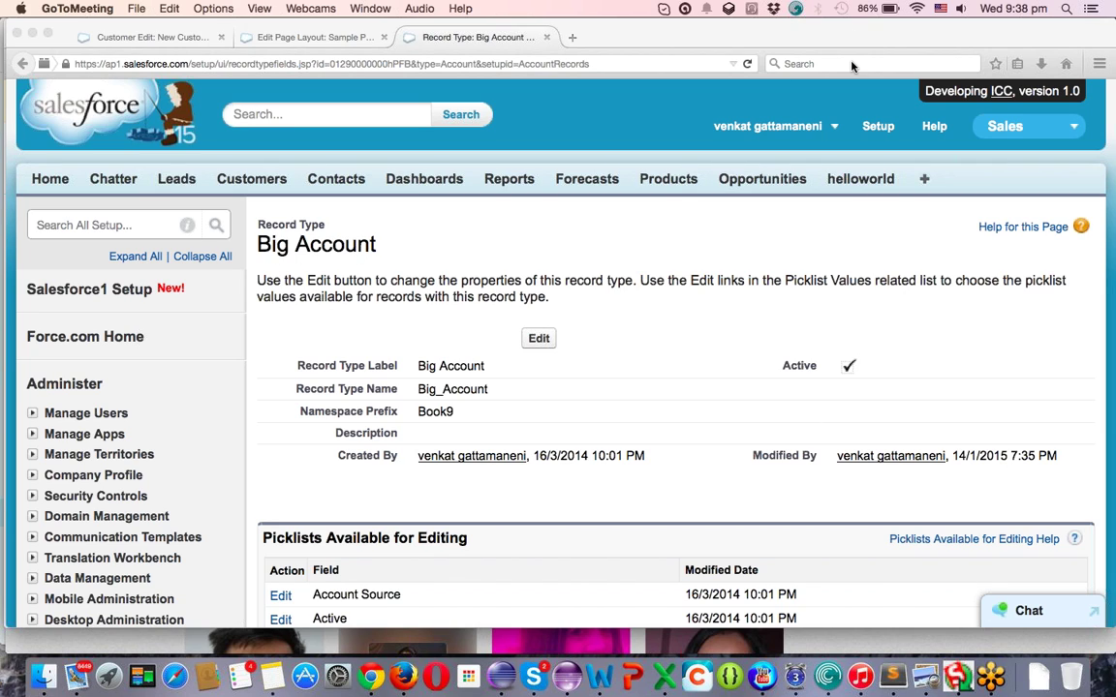
scroll(157, 416, down, 3)
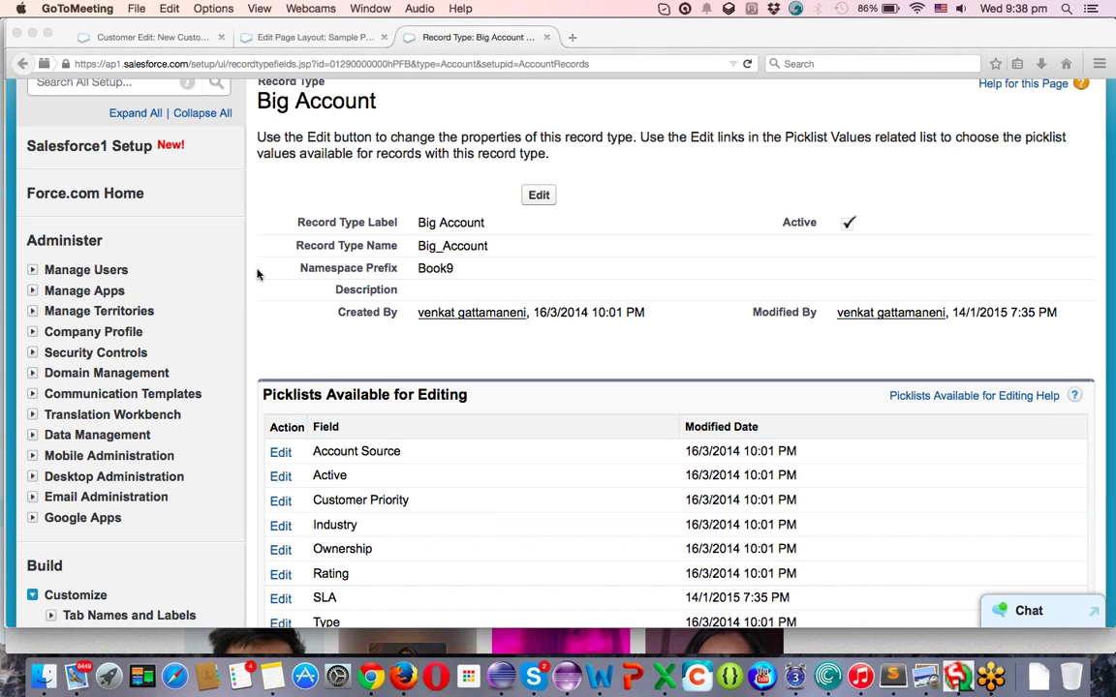
scroll(376, 353, up, 3)
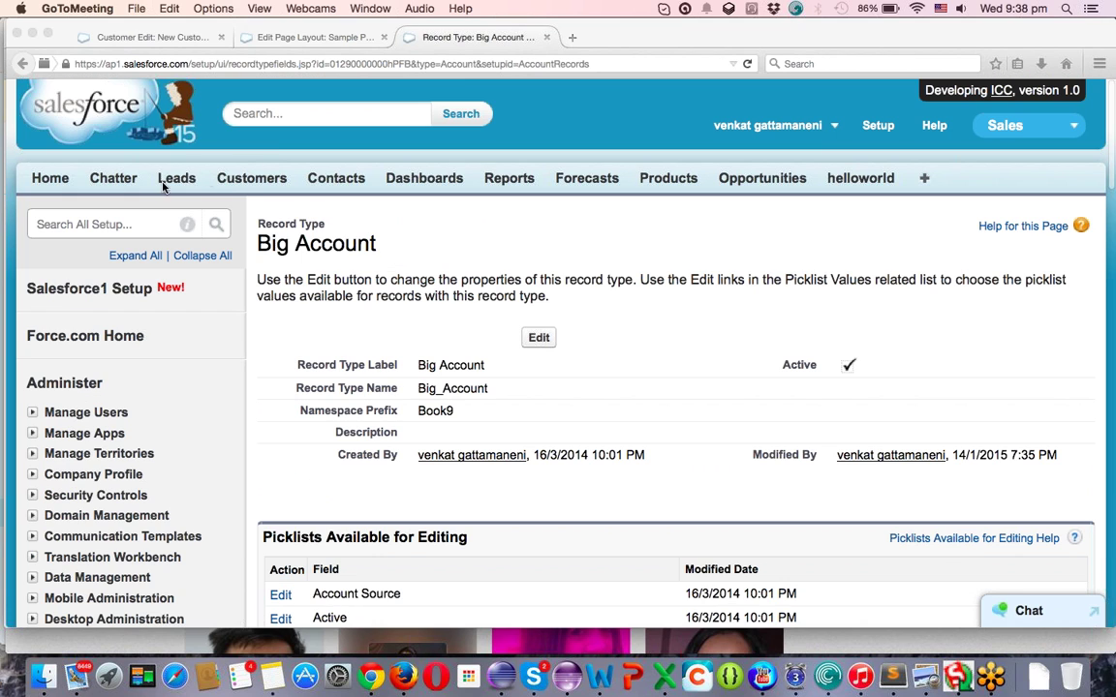
- Go to the Customers home page and open the Account Fields list from there
click(247, 182)
click(246, 183)
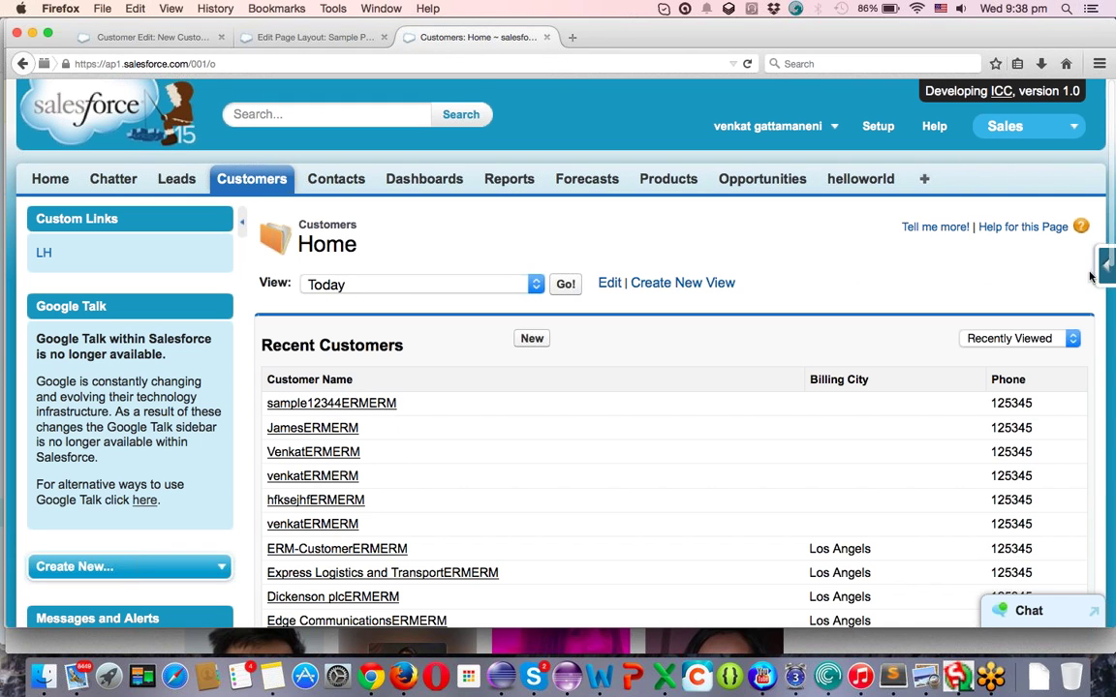
scroll(1105, 276, down, 5)
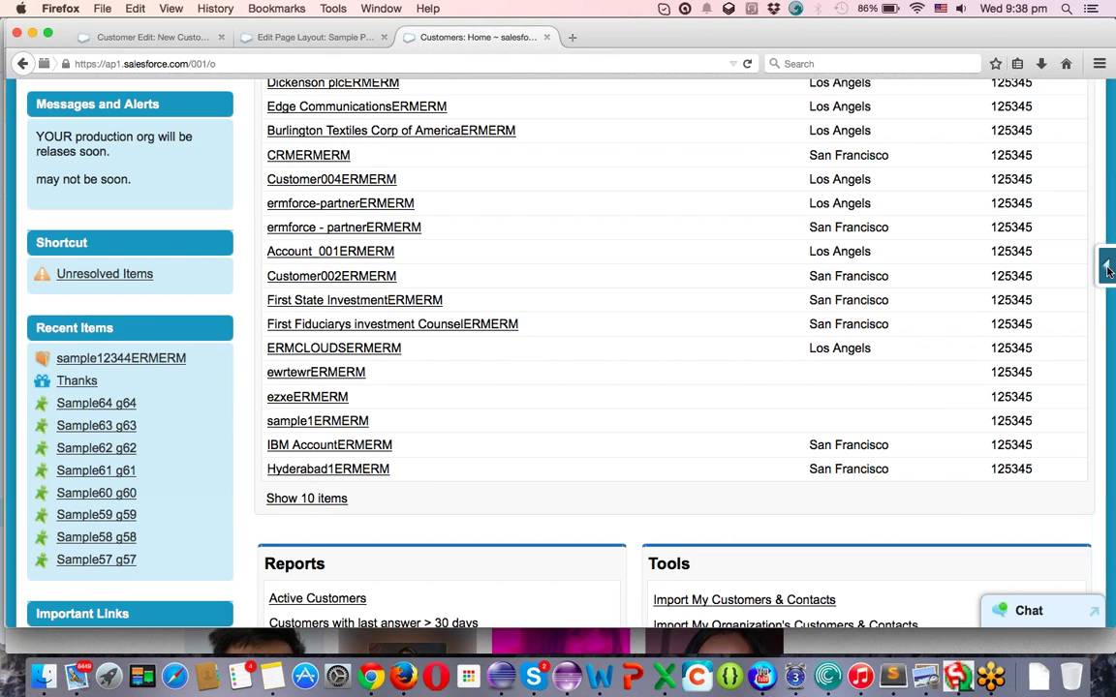
mouse_move(1105, 267)
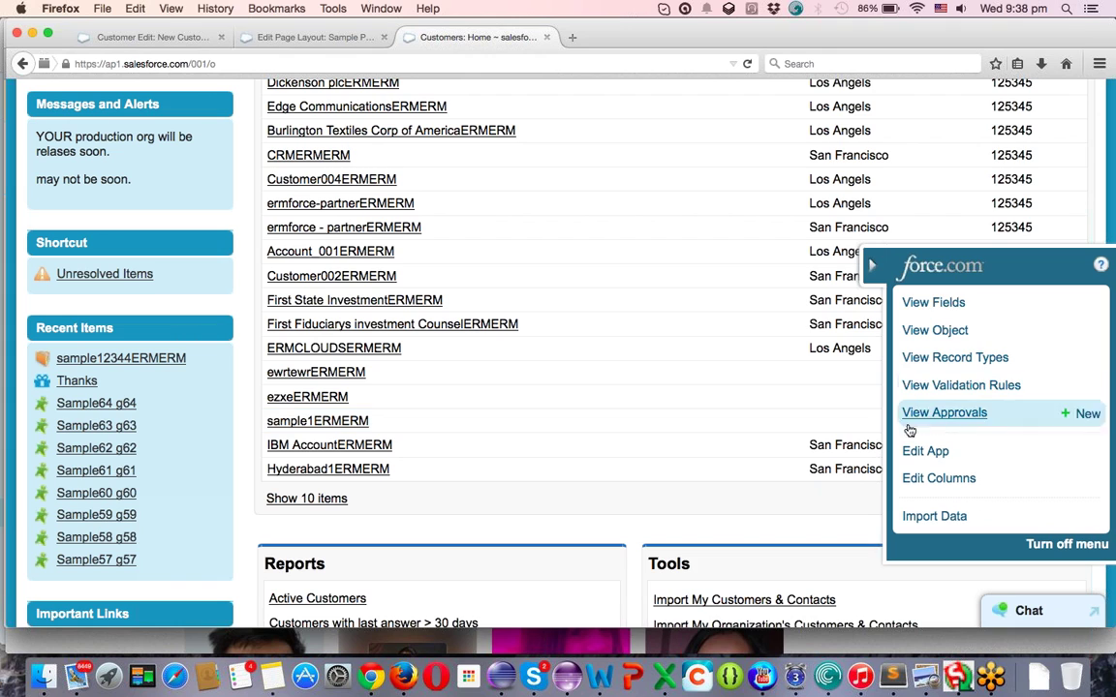
click(935, 303)
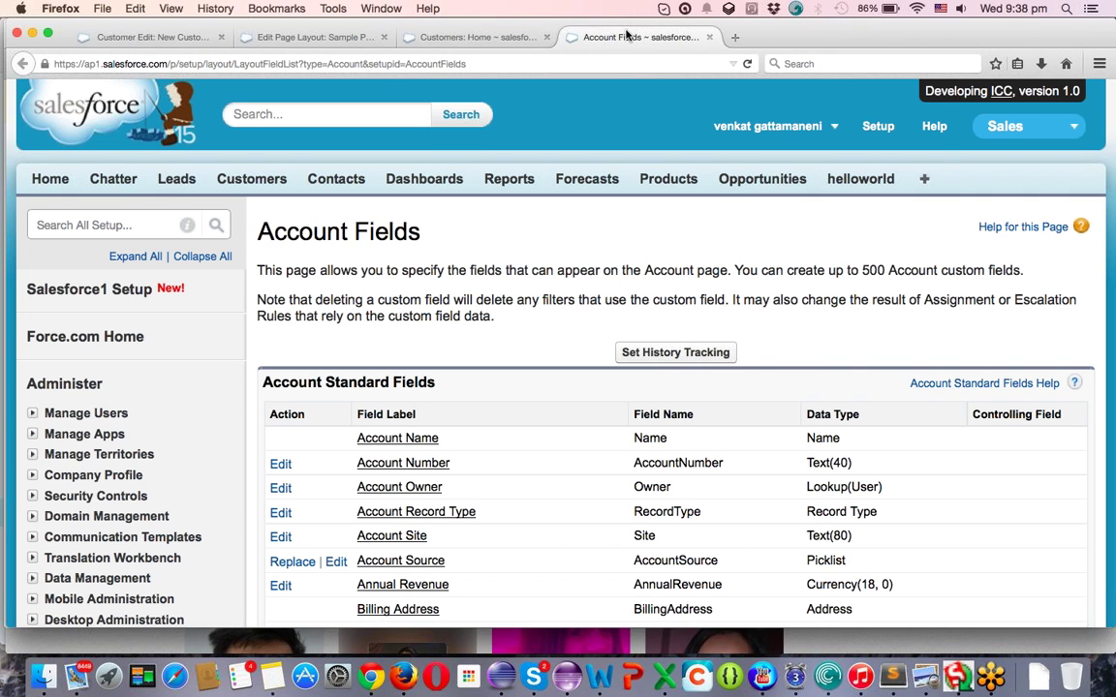
- Look through the account's standard fields and its custom fields and relationships, including their data types
scroll(441, 373, down, 10)
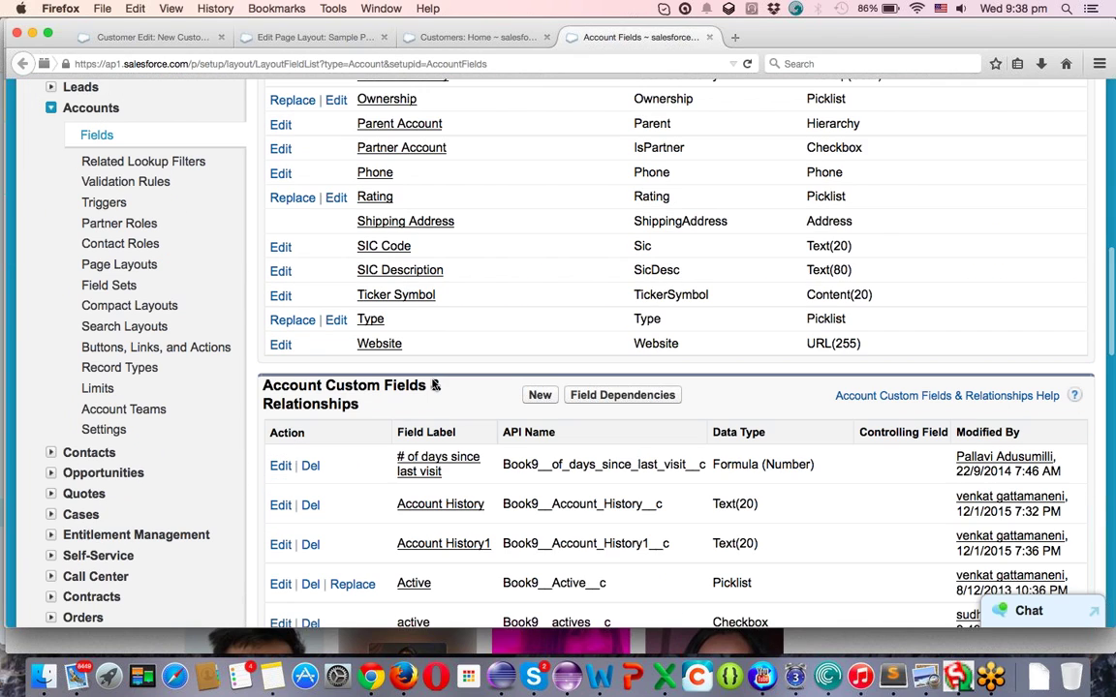
scroll(435, 385, down, 2)
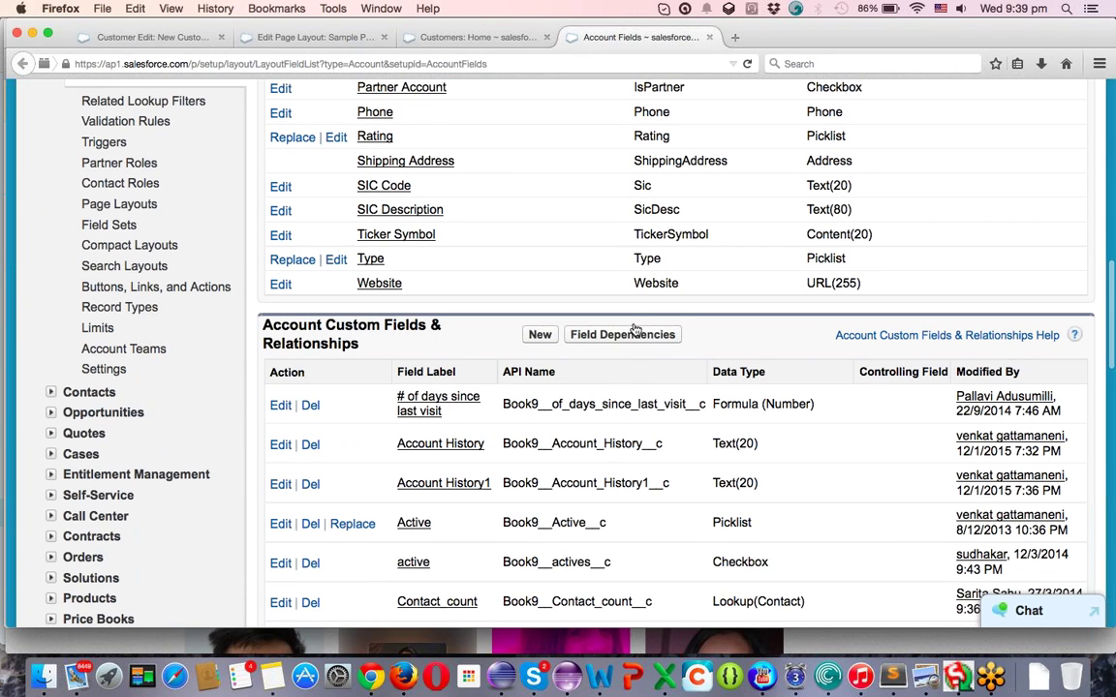
scroll(610, 388, down, 10)
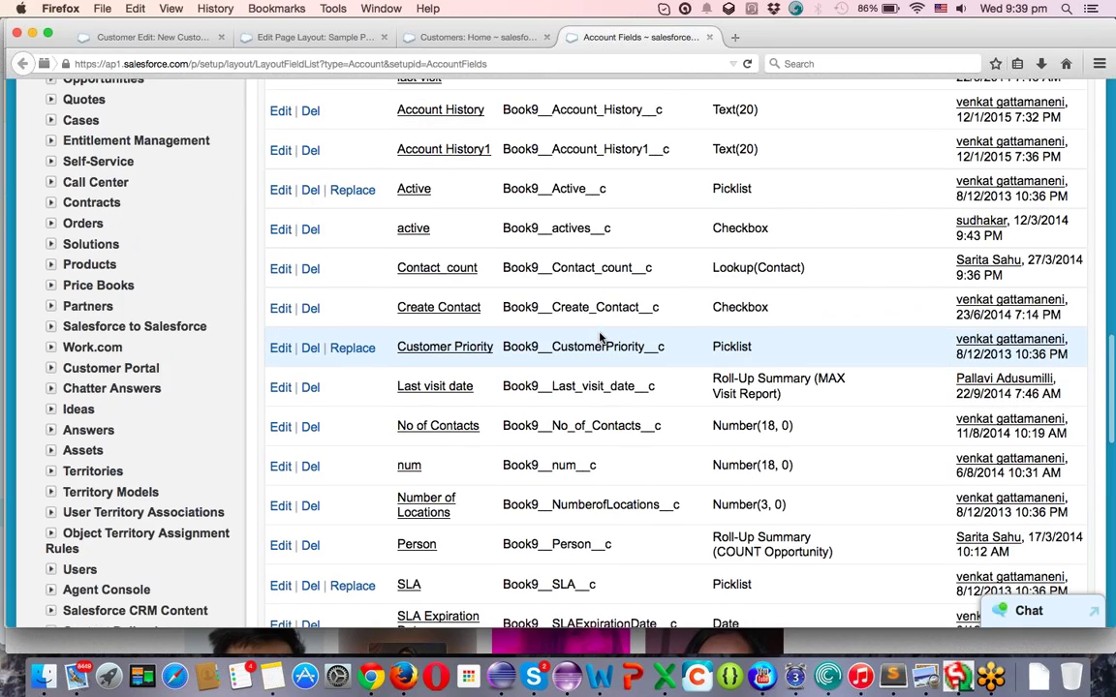
scroll(599, 335, down, 7)
scroll(599, 337, up, 5)
scroll(600, 338, up, 1)
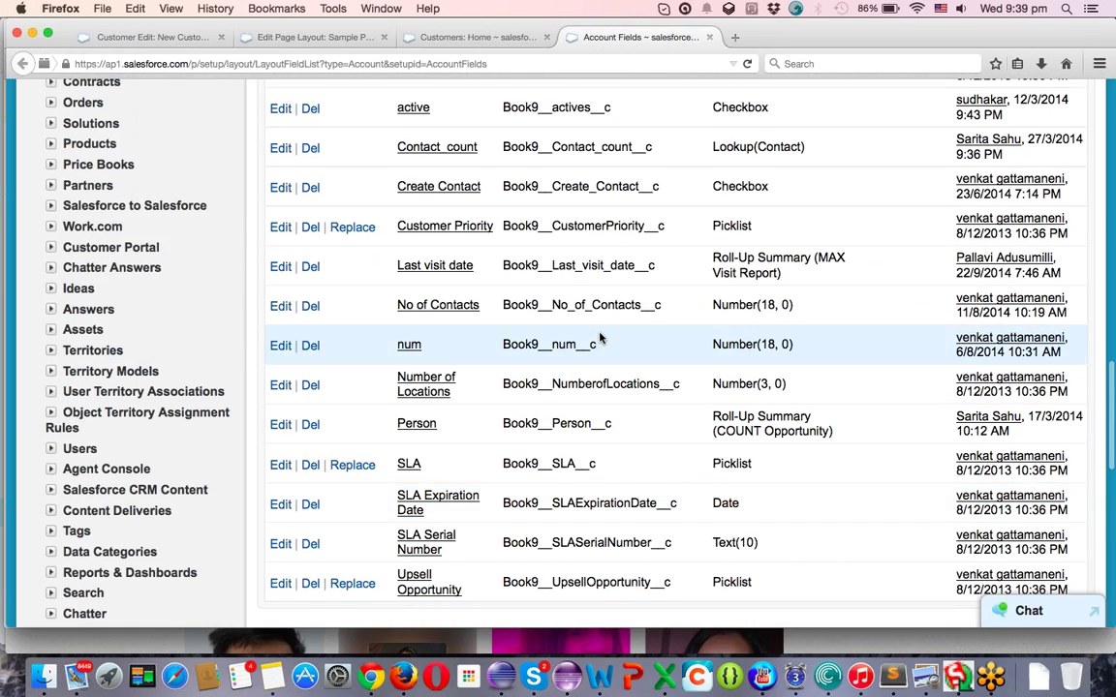
scroll(599, 338, up, 8)
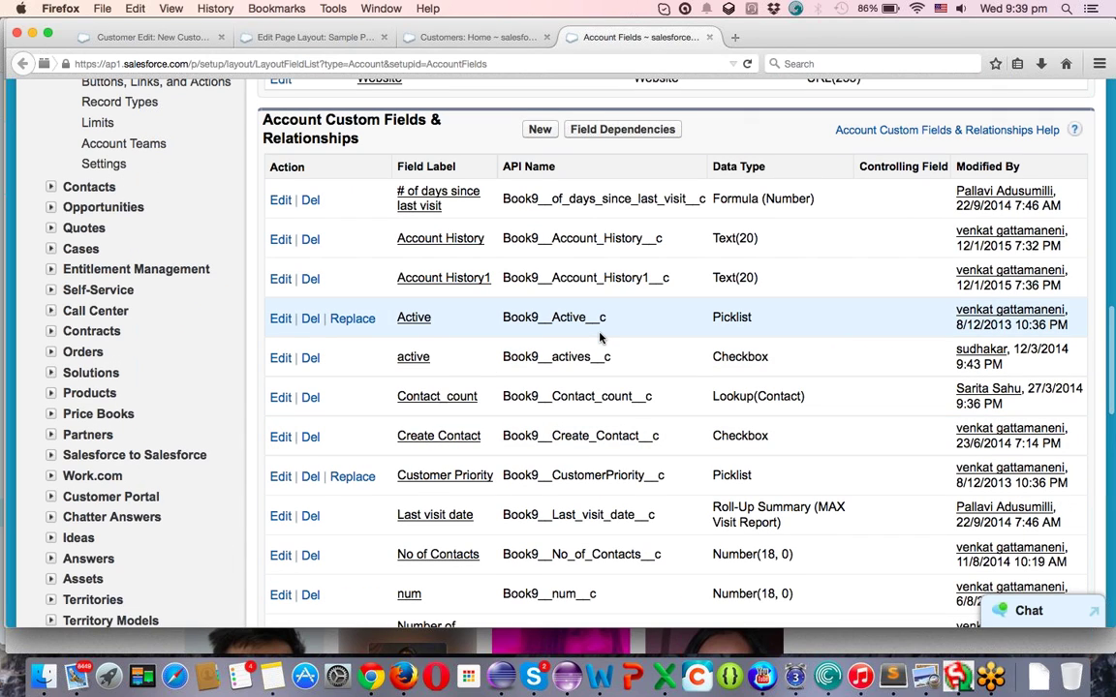
- Collapse the Accounts setup section and open Schema Builder
scroll(599, 338, up, 20)
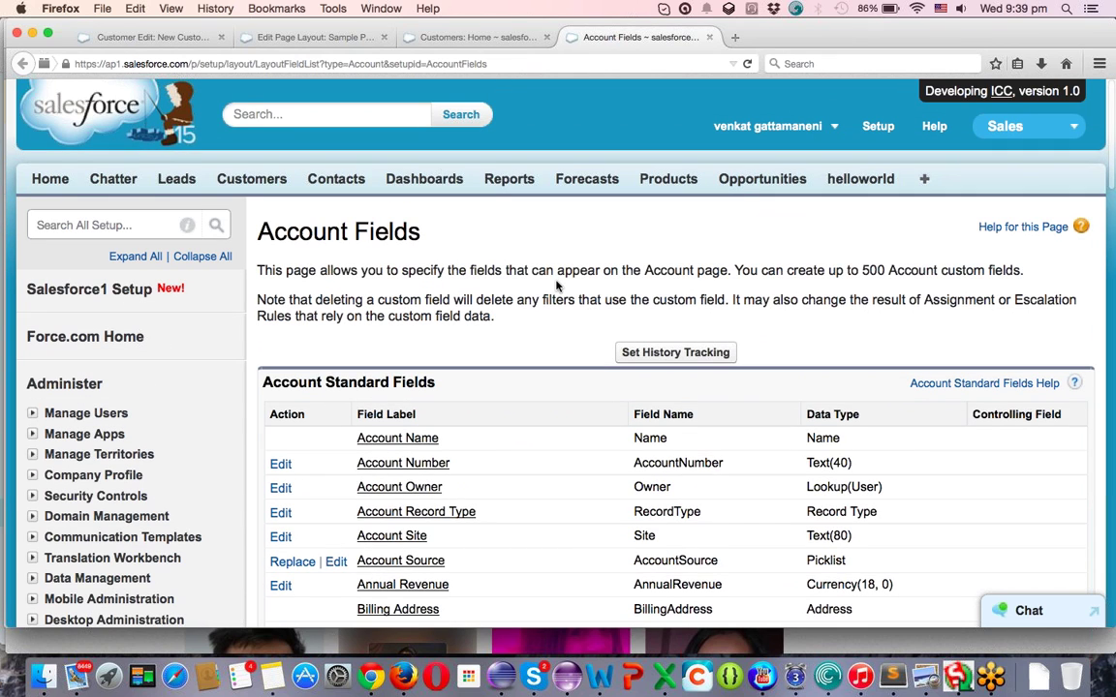
scroll(56, 453, down, 10)
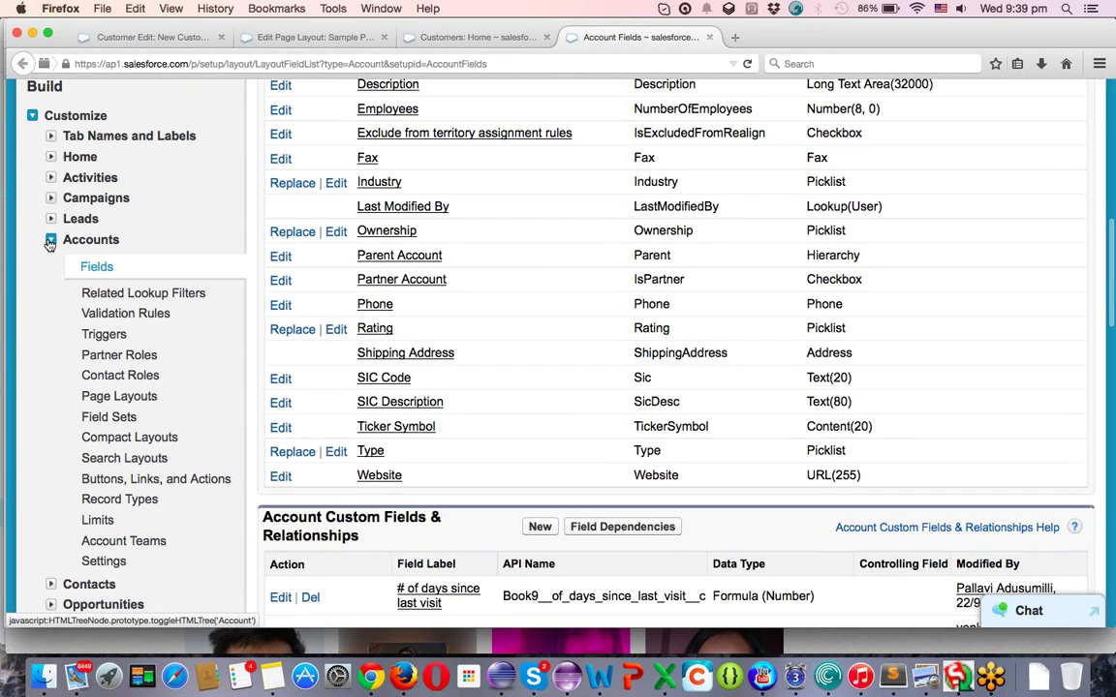
click(51, 240)
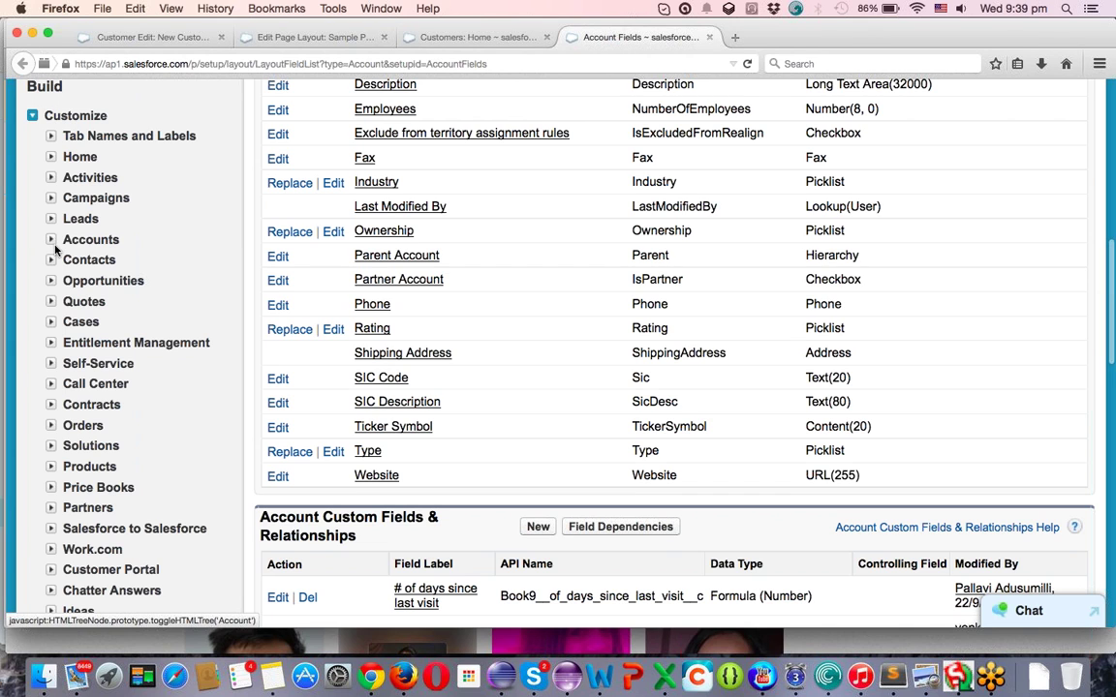
scroll(87, 319, down, 15)
scroll(114, 316, up, 3)
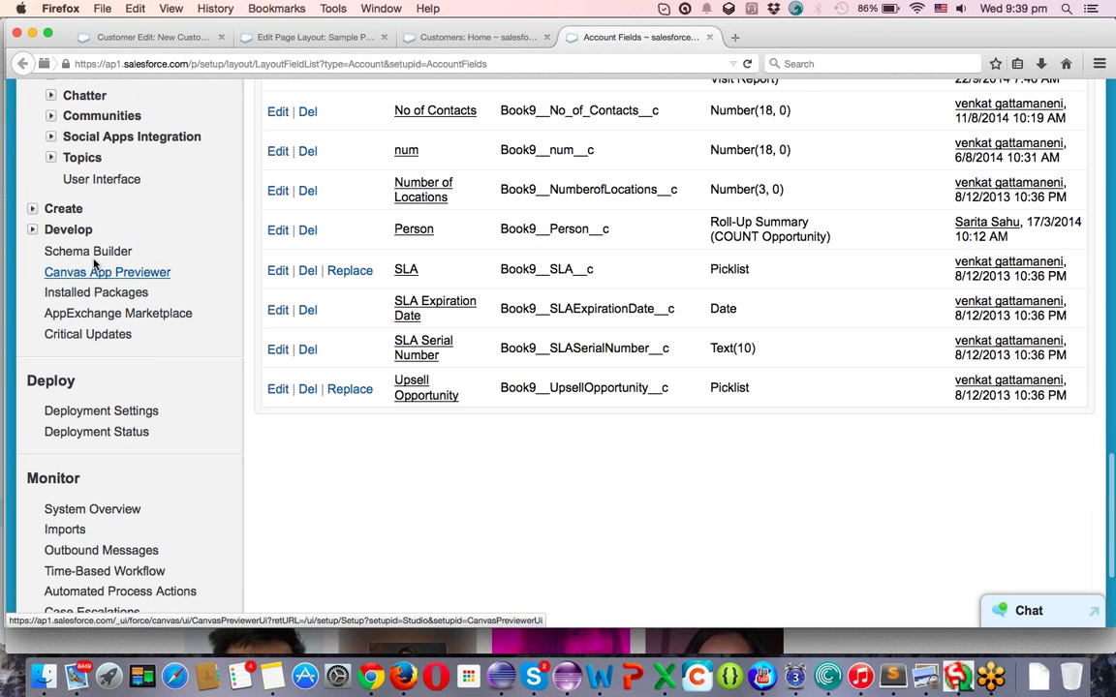
click(90, 253)
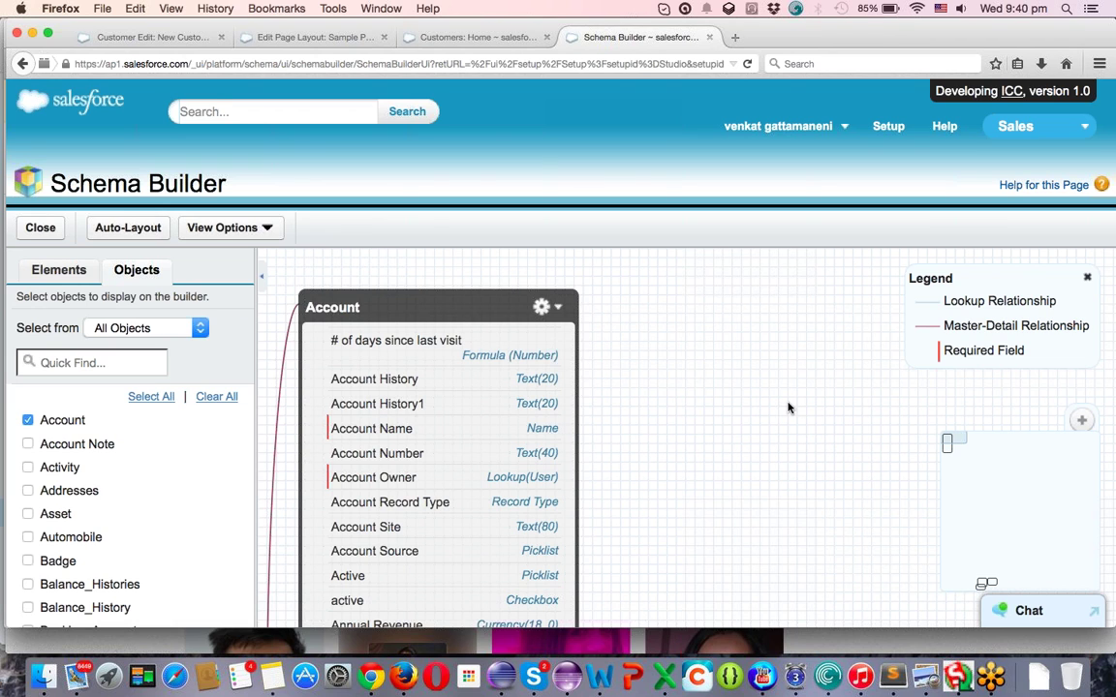
- Look over the Account object's fields in the schema and list only the System Objects available for display
scroll(788, 408, down, 2)
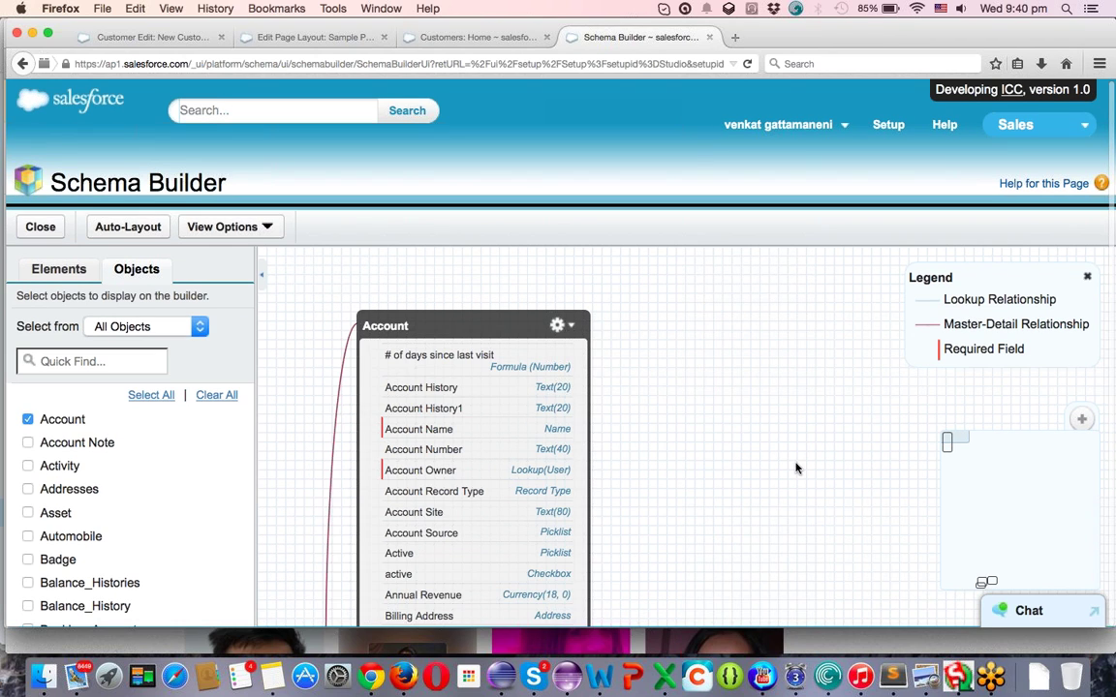
drag(794, 464, 782, 273)
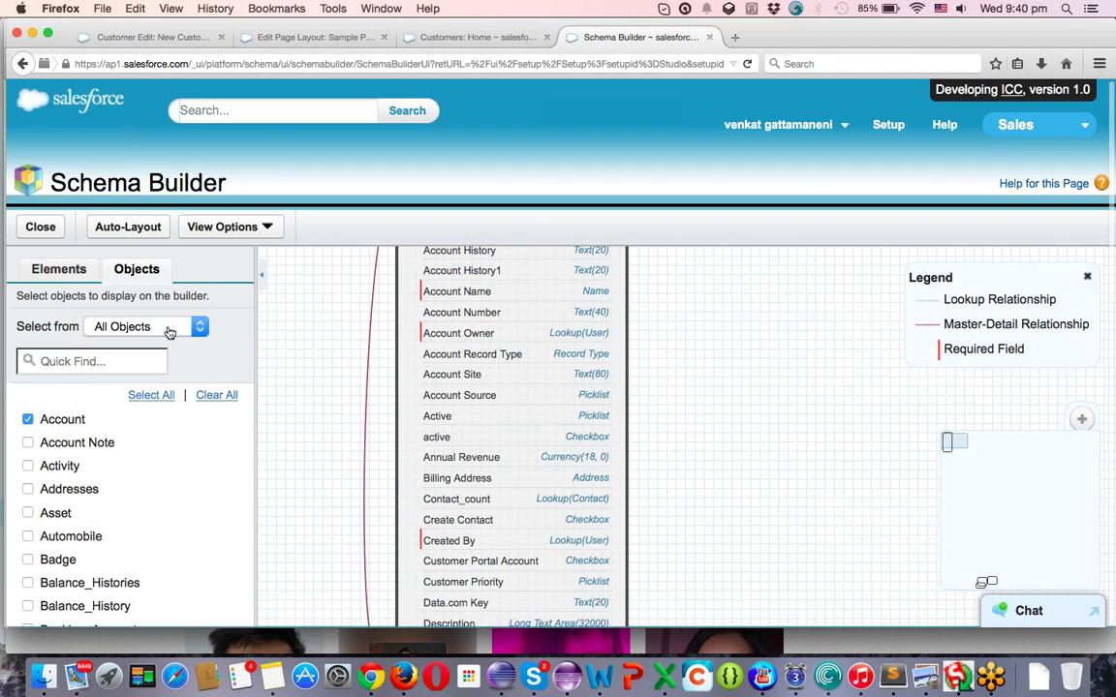
click(196, 327)
click(140, 407)
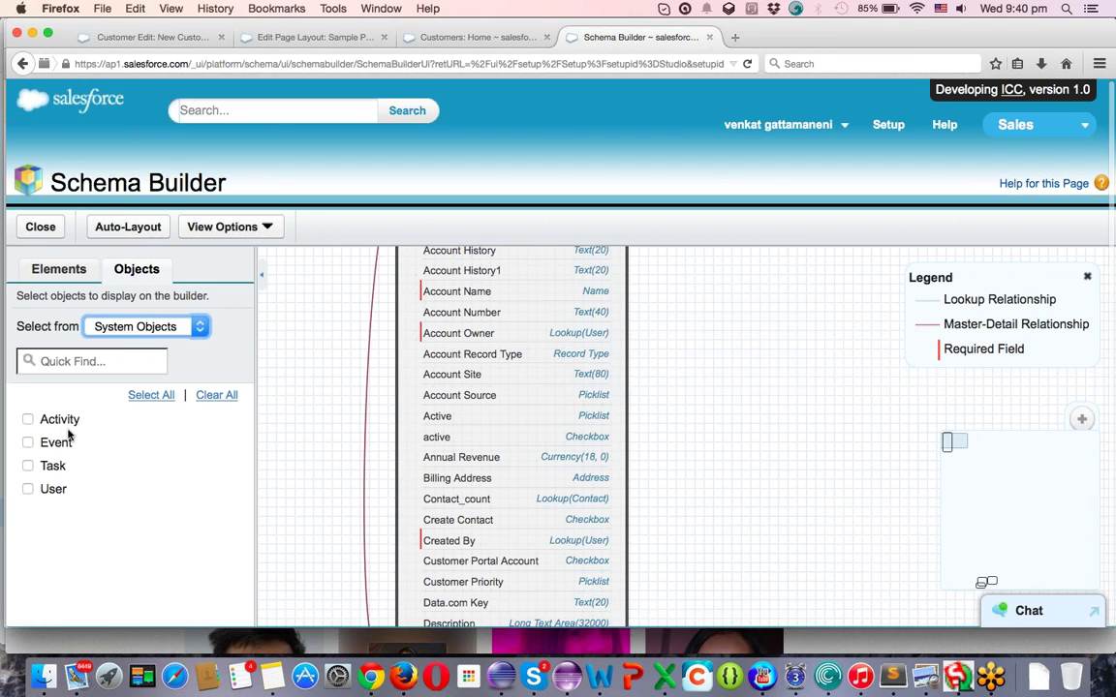
- Filter the object list to Custom Objects, add Candidate to the schema canvas and bring it into view
click(142, 331)
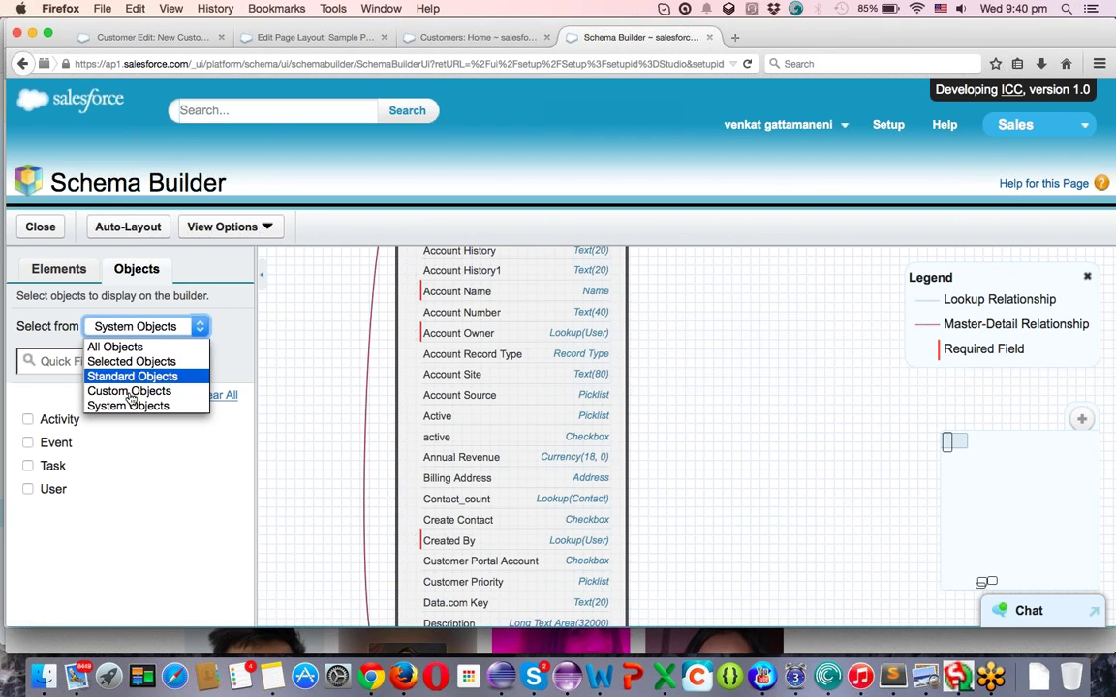
click(131, 392)
scroll(87, 504, down, 5)
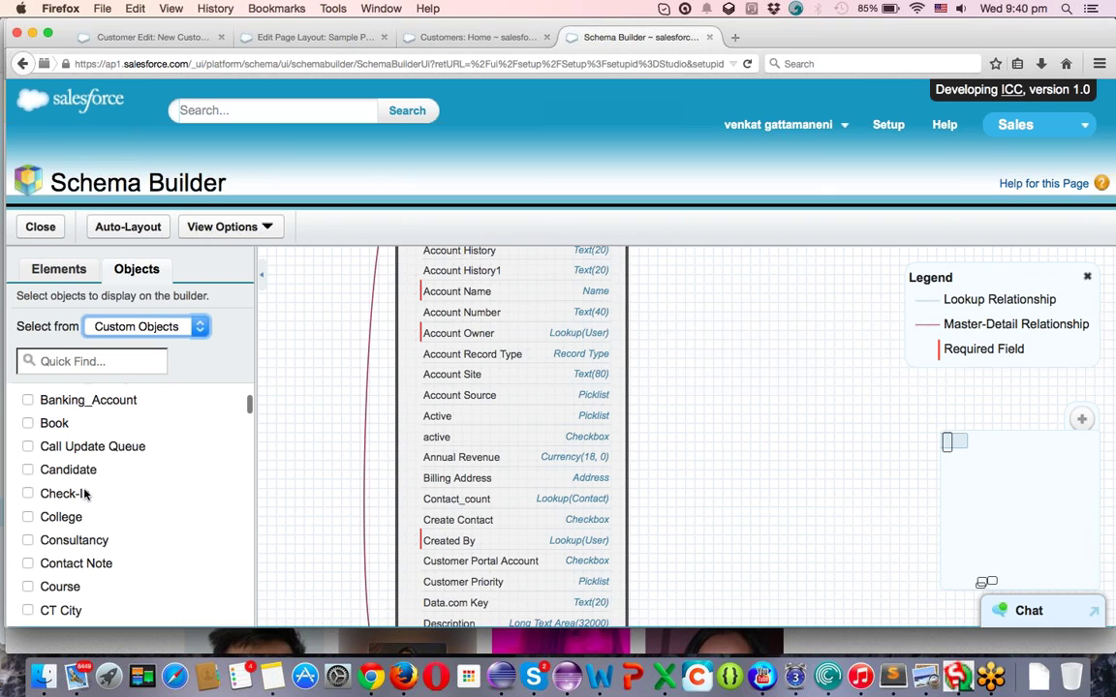
click(27, 470)
click(947, 526)
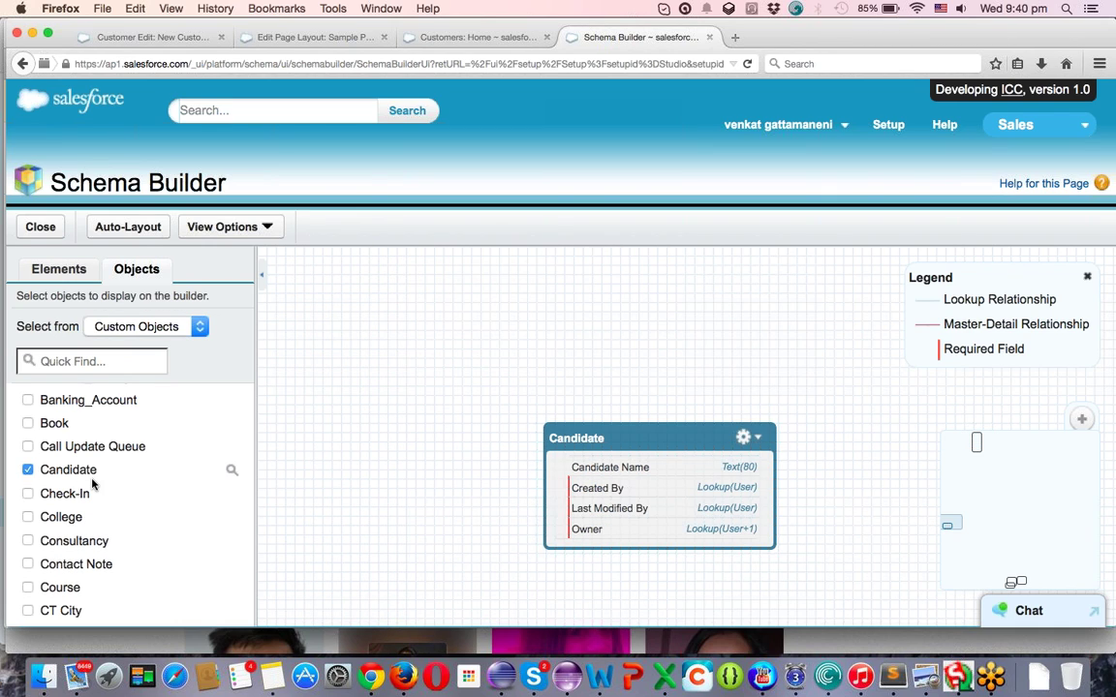
- Add the Course and CT City custom objects to the schema and bring them into view on the canvas
scroll(93, 484, down, 5)
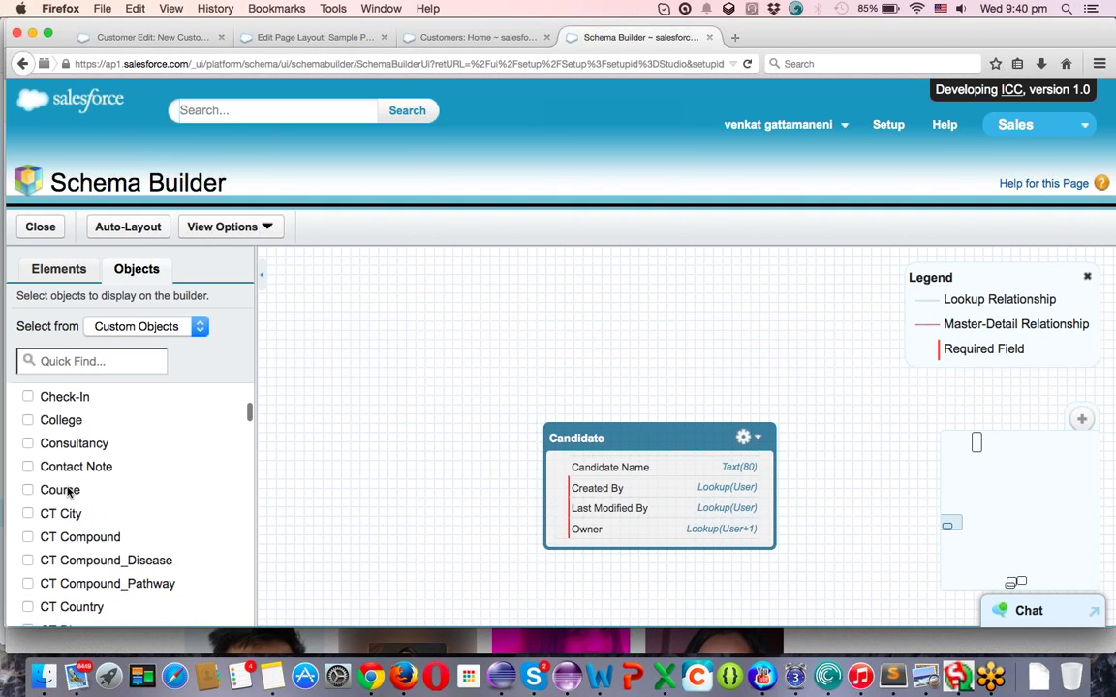
click(53, 491)
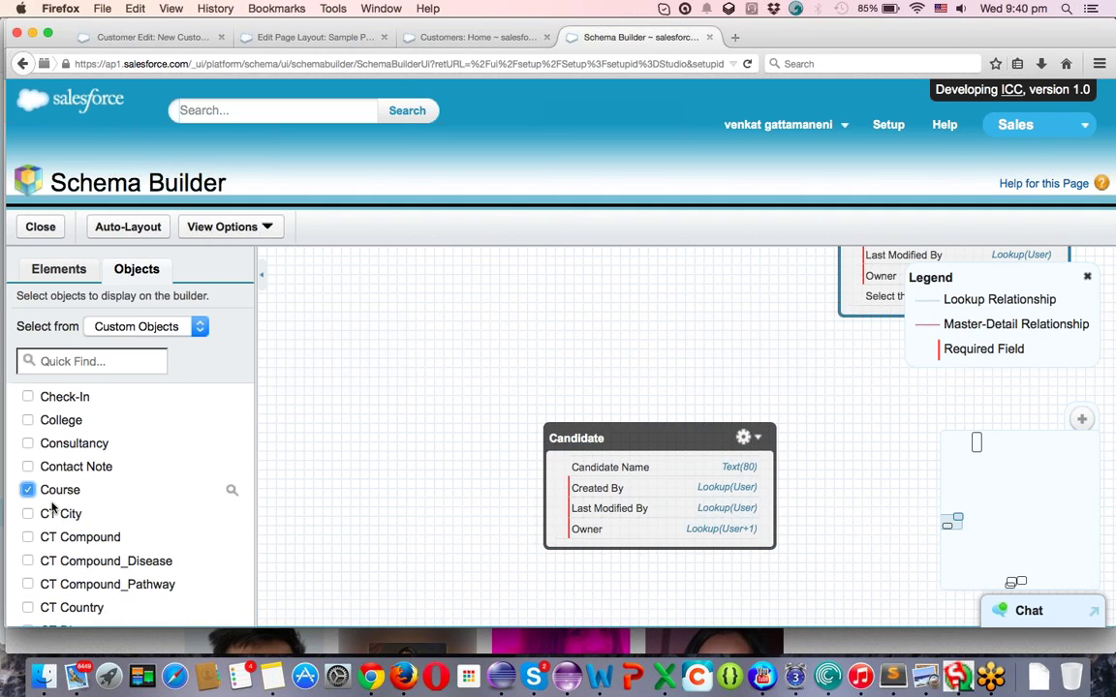
click(53, 513)
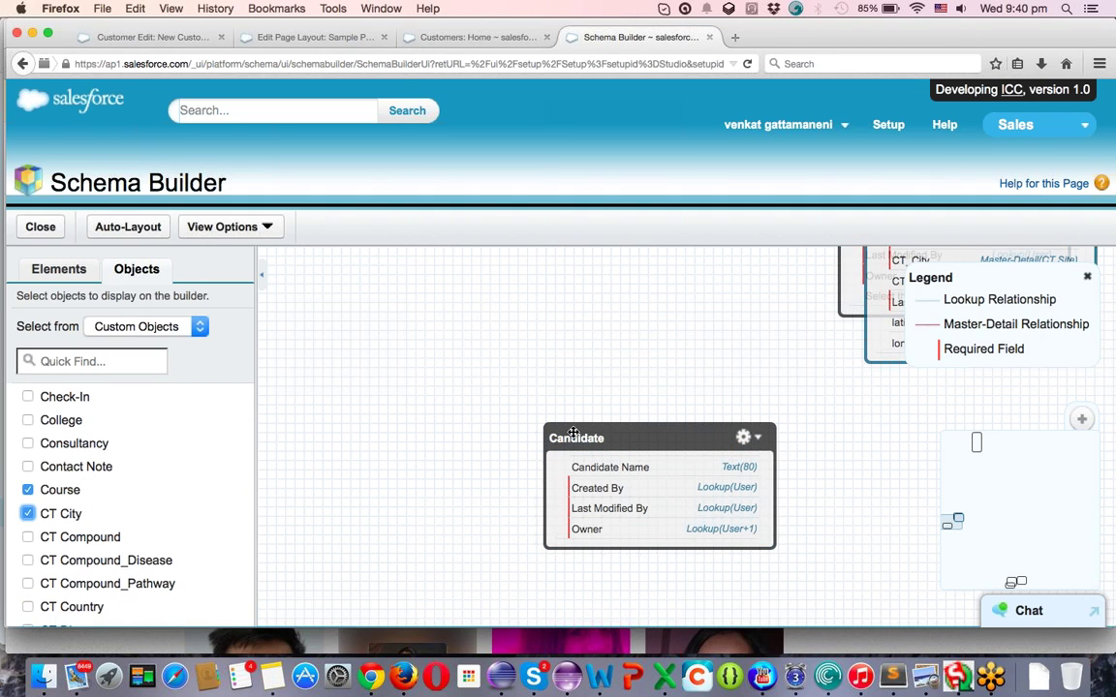
drag(574, 433, 304, 603)
drag(629, 406, 323, 627)
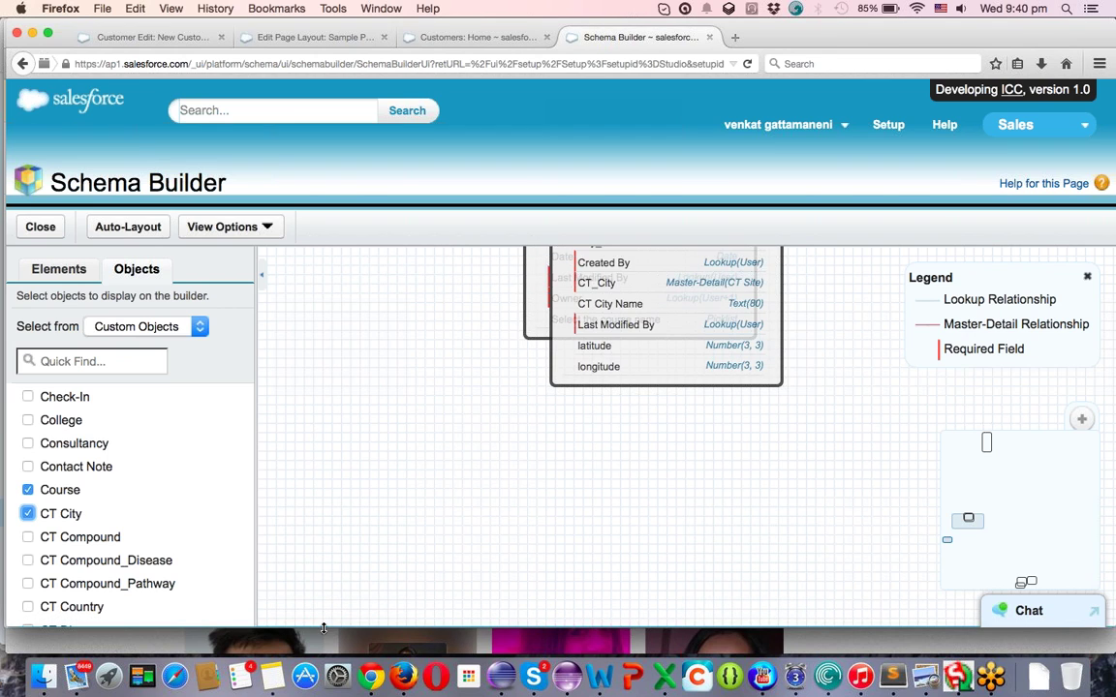
drag(401, 463, 351, 617)
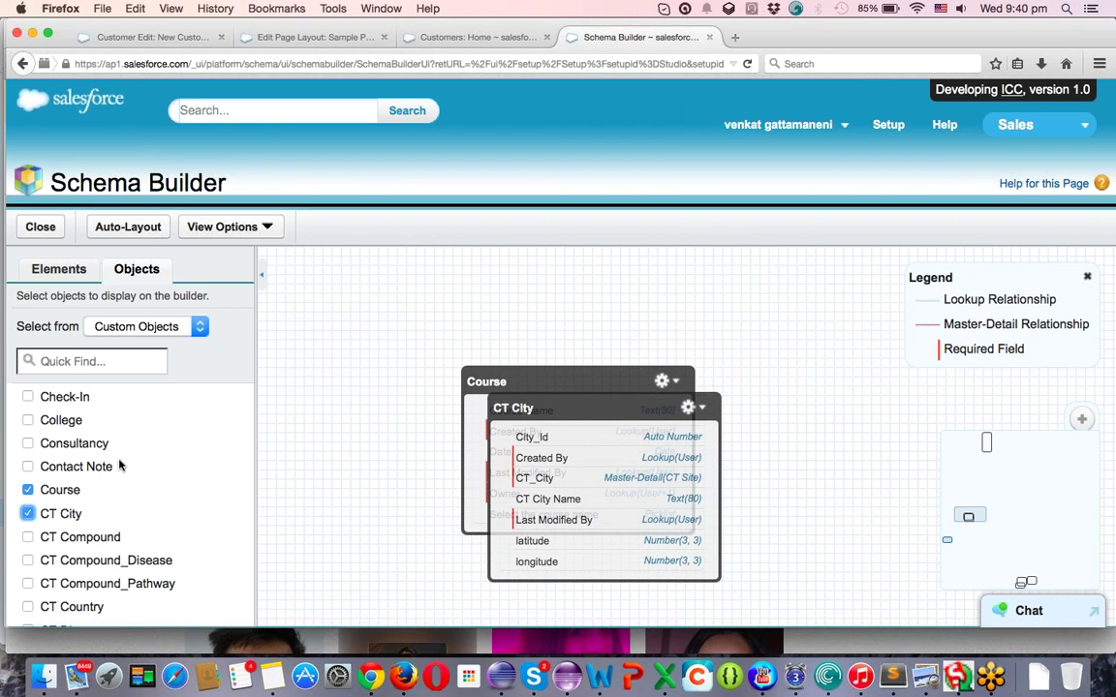
- Switch to Chrome and open the Salesforce login link from the notes, which carries the account's username and password
scroll(108, 552, up, 5)
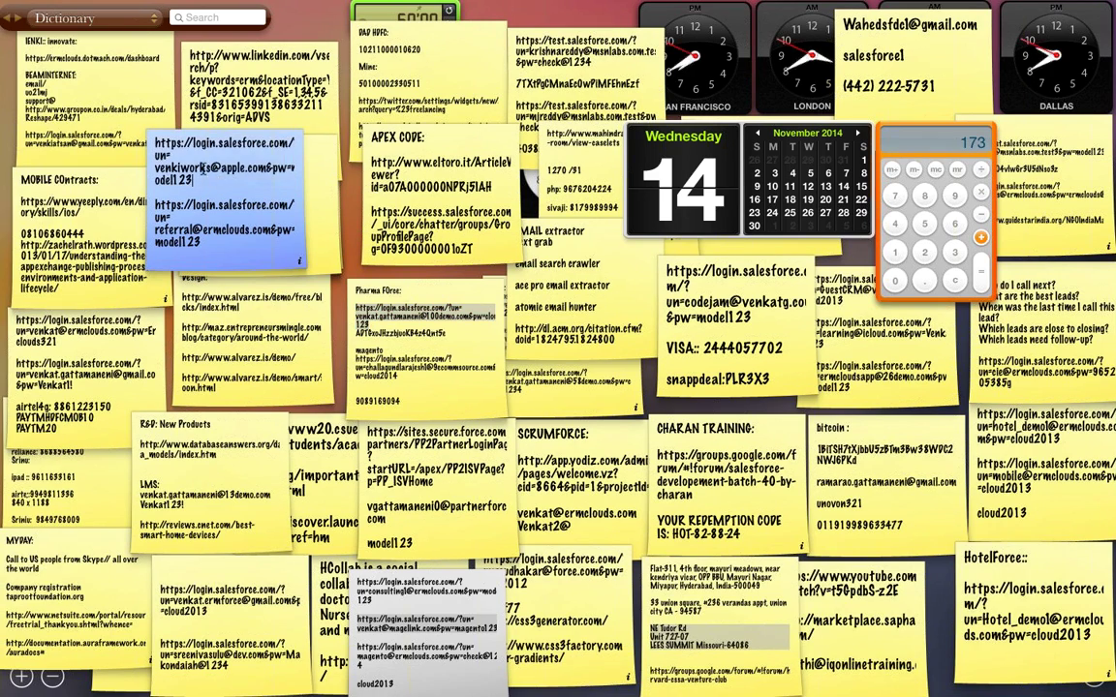
key(ctrl+Right)
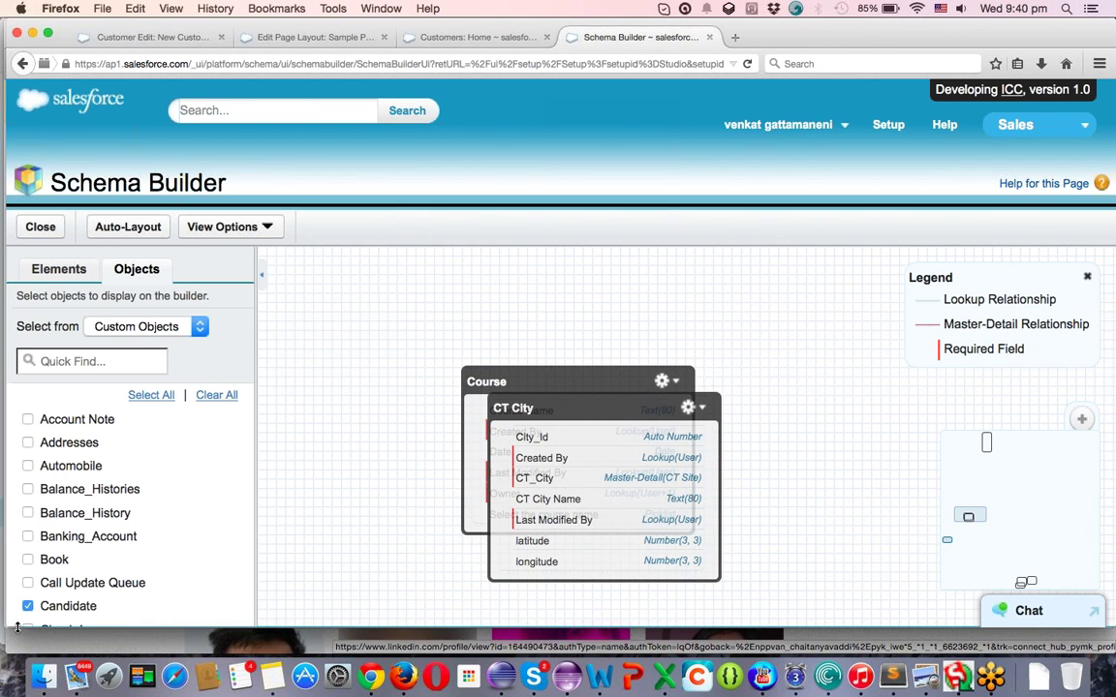
drag(12, 629, 221, 651)
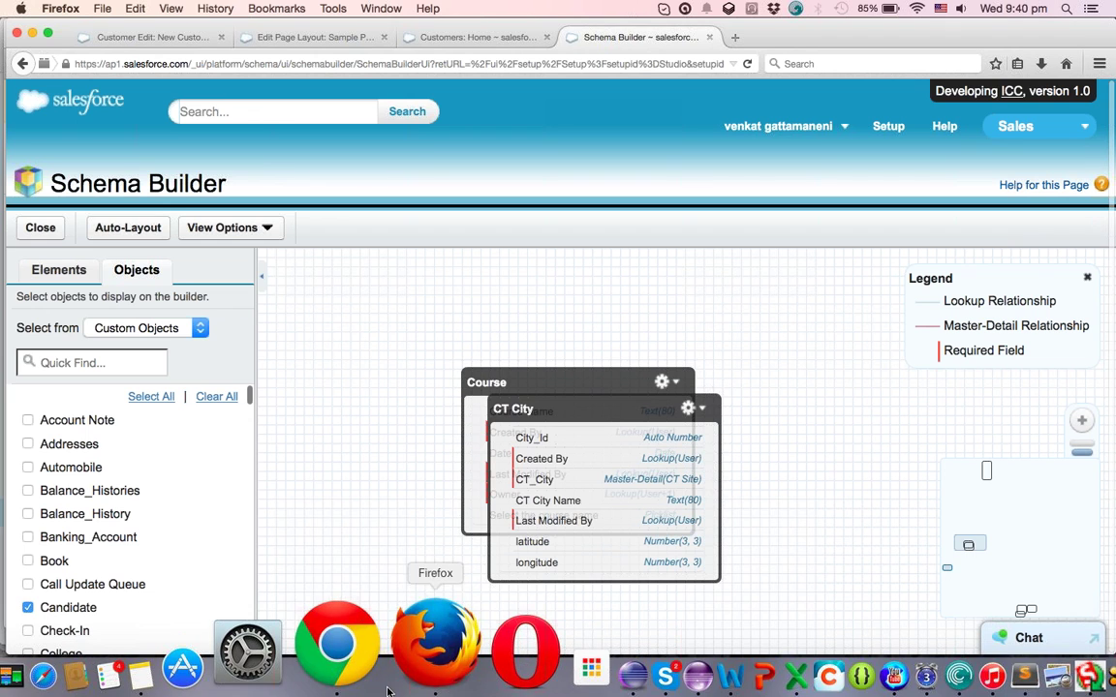
click(368, 644)
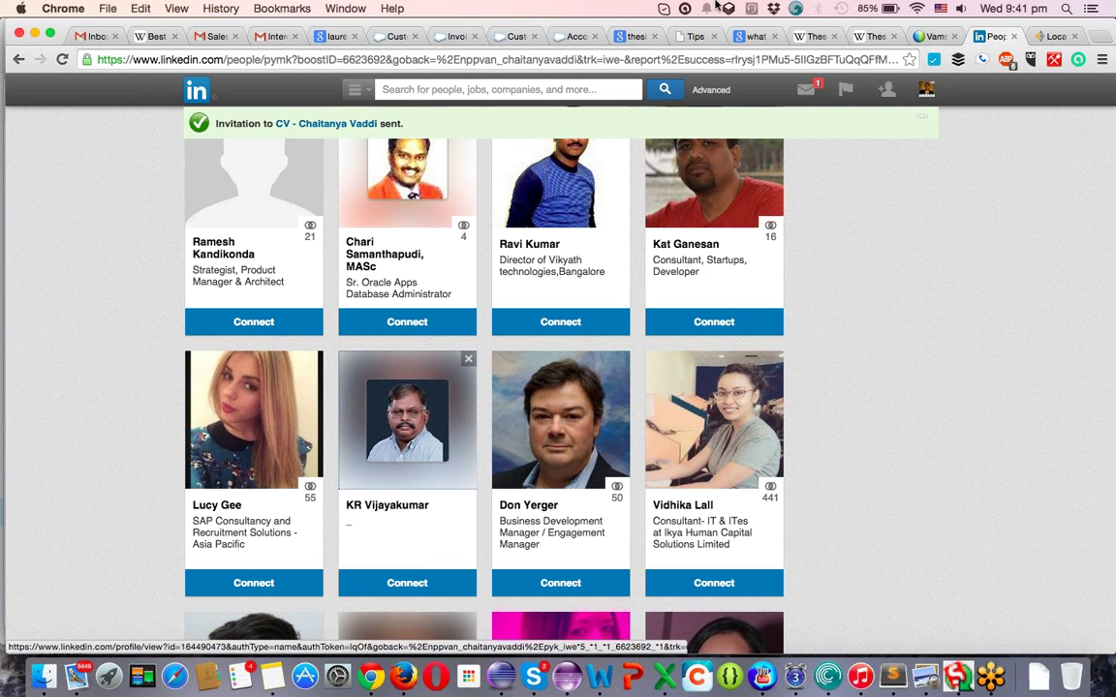
click(865, 59)
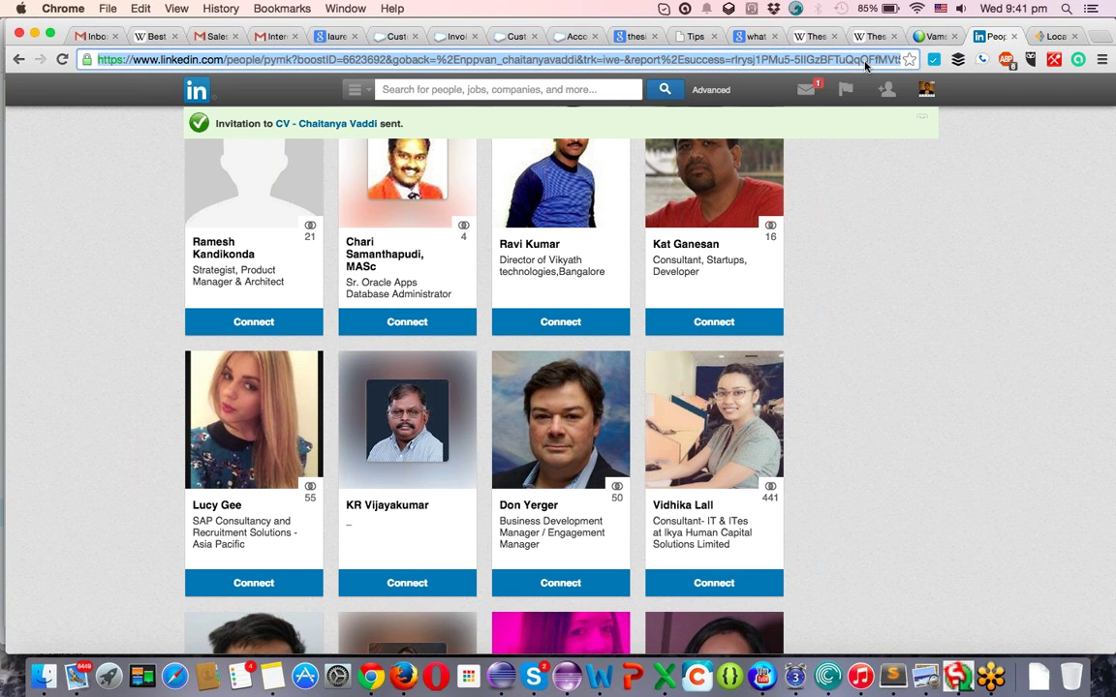
key(super+v)
key(Return)
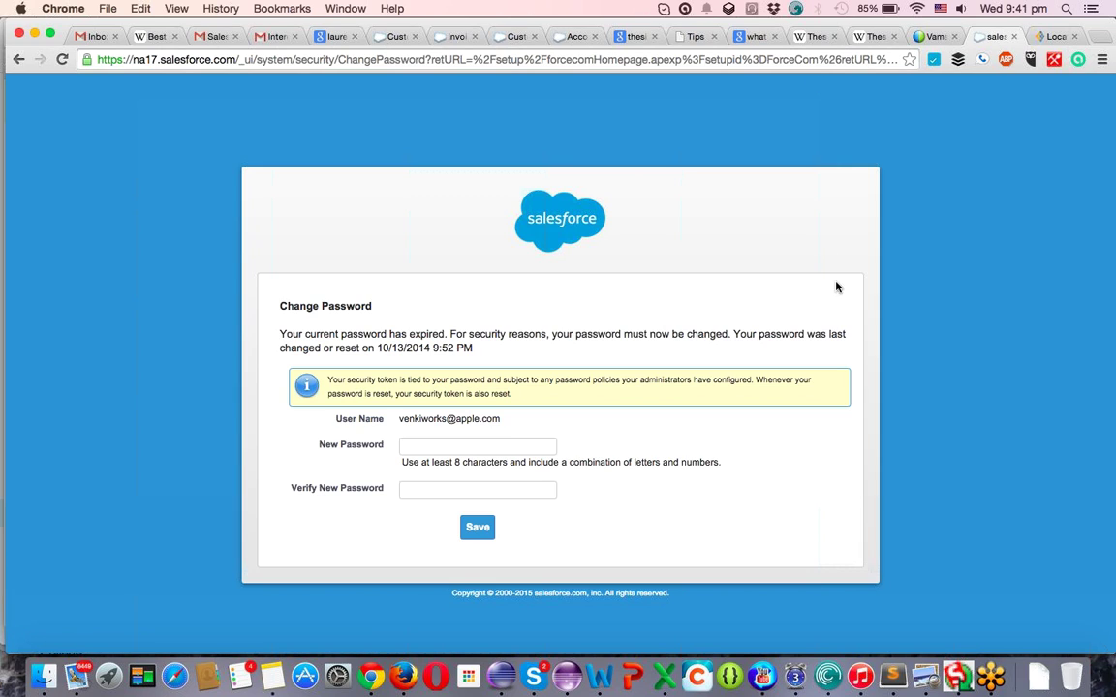
- Replace the expired account password by filling in New Password and Verify New Password, and save it
click(464, 448)
text(•••)
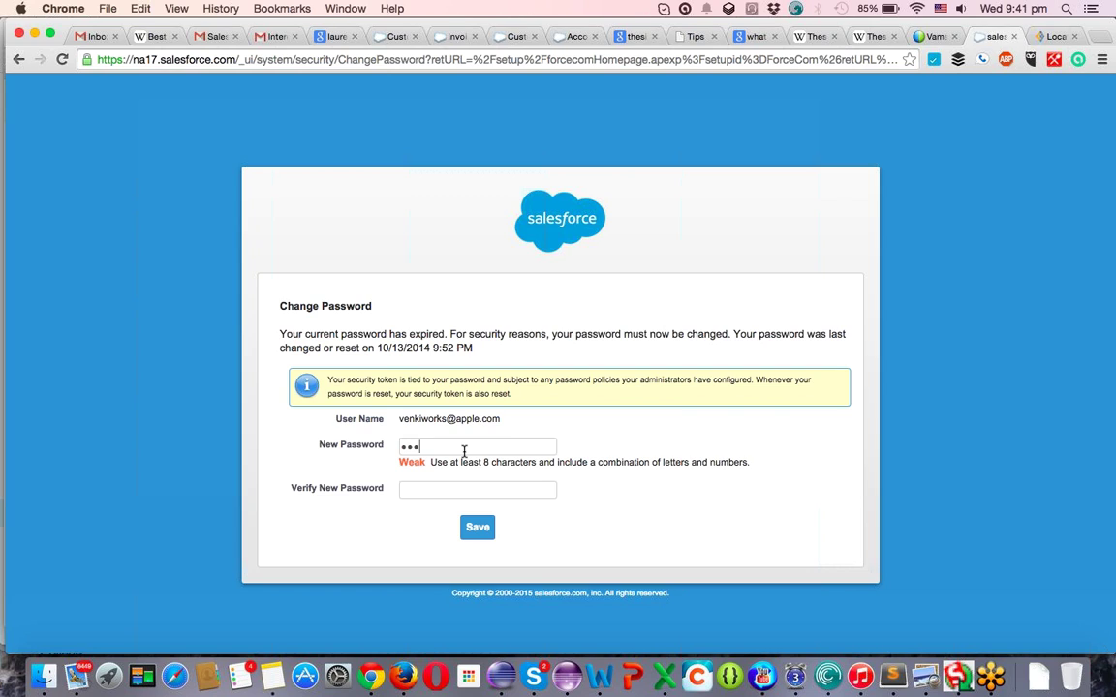
text(•••••)
key(Tab)
text(••)
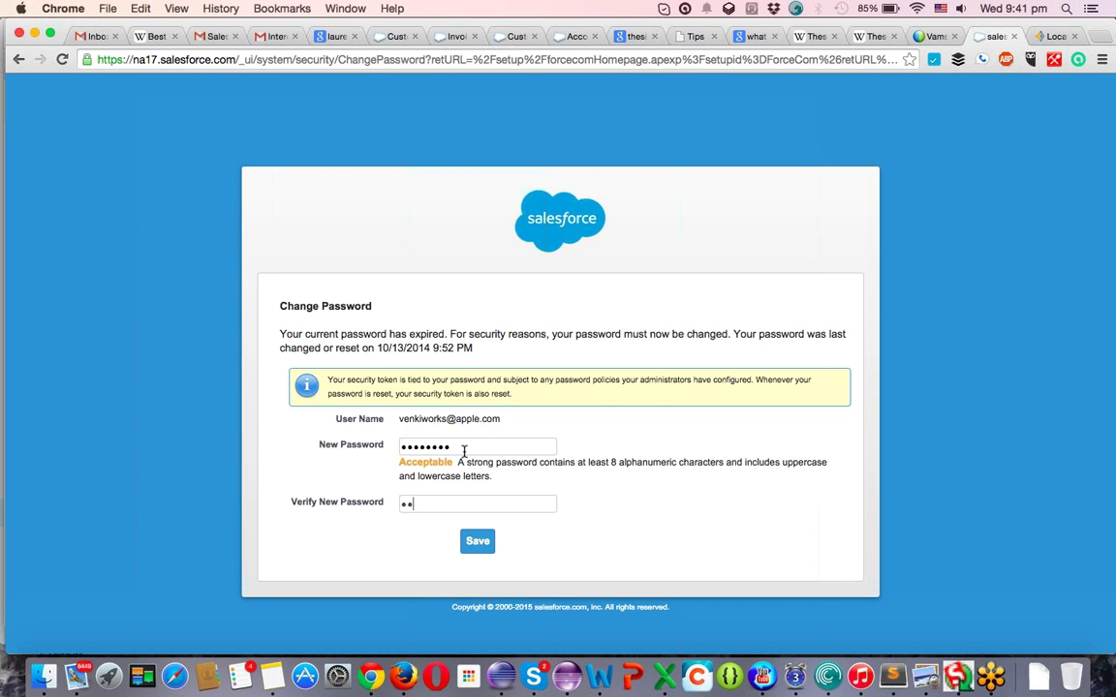
text(••••••)
key(Return)
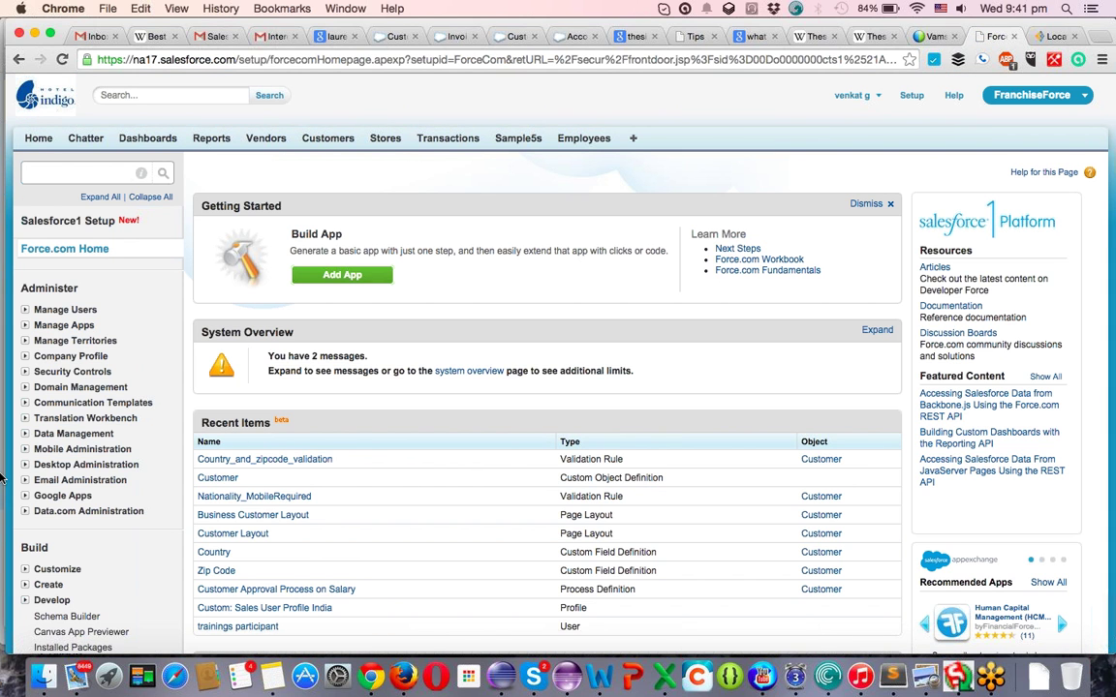
- Open Schema Builder in this org and examine how the Employee, Project, User, Sample5 and Account objects are related
scroll(46, 450, down, 5)
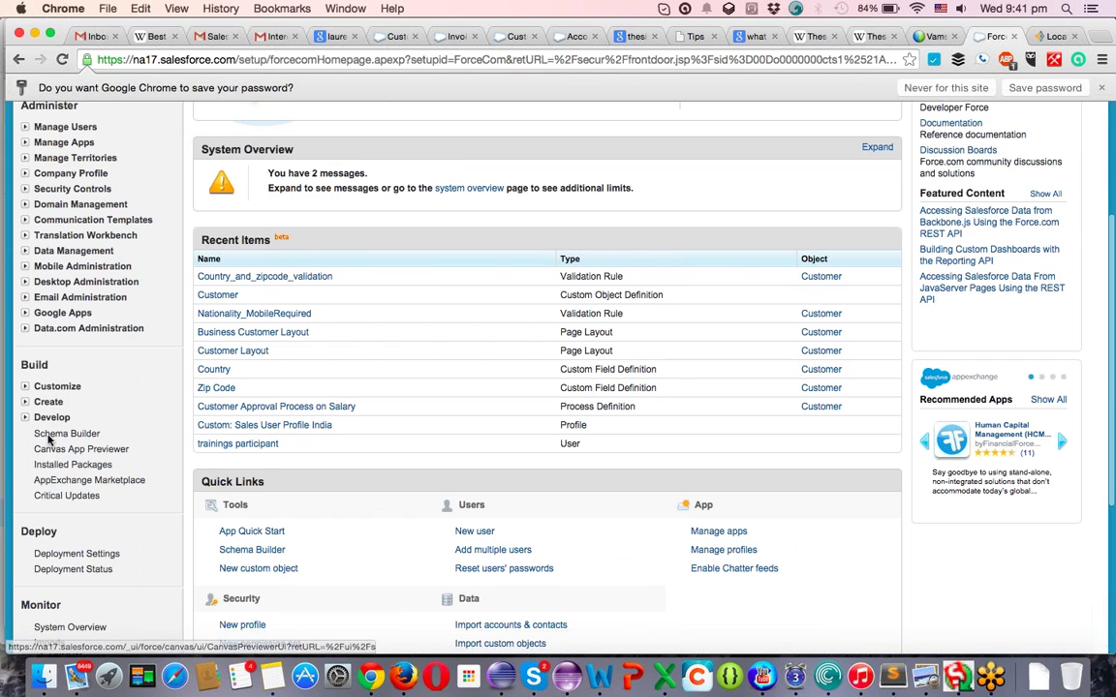
click(48, 434)
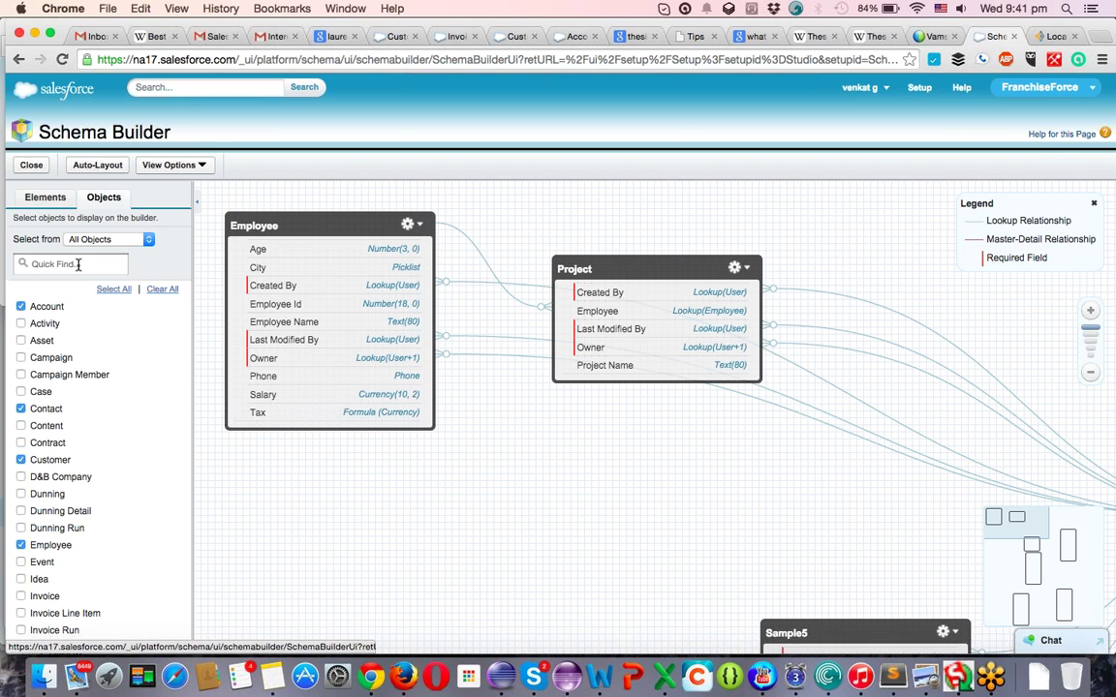
click(78, 264)
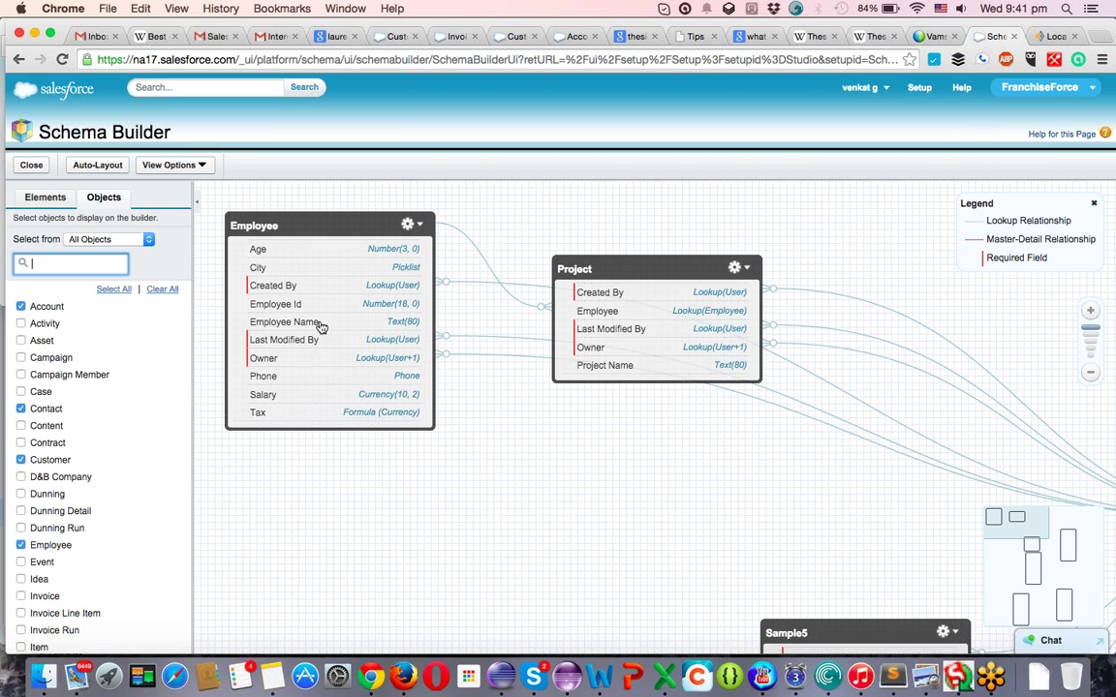
scroll(578, 447, down, 2)
scroll(578, 446, down, 2)
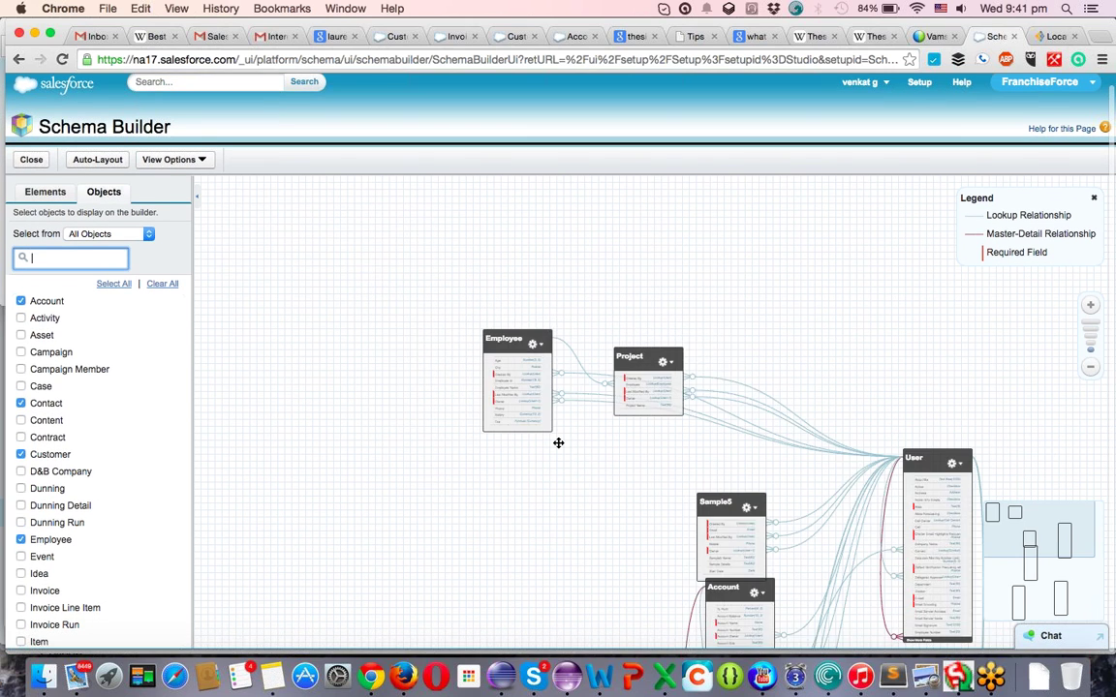
drag(557, 443, 287, 249)
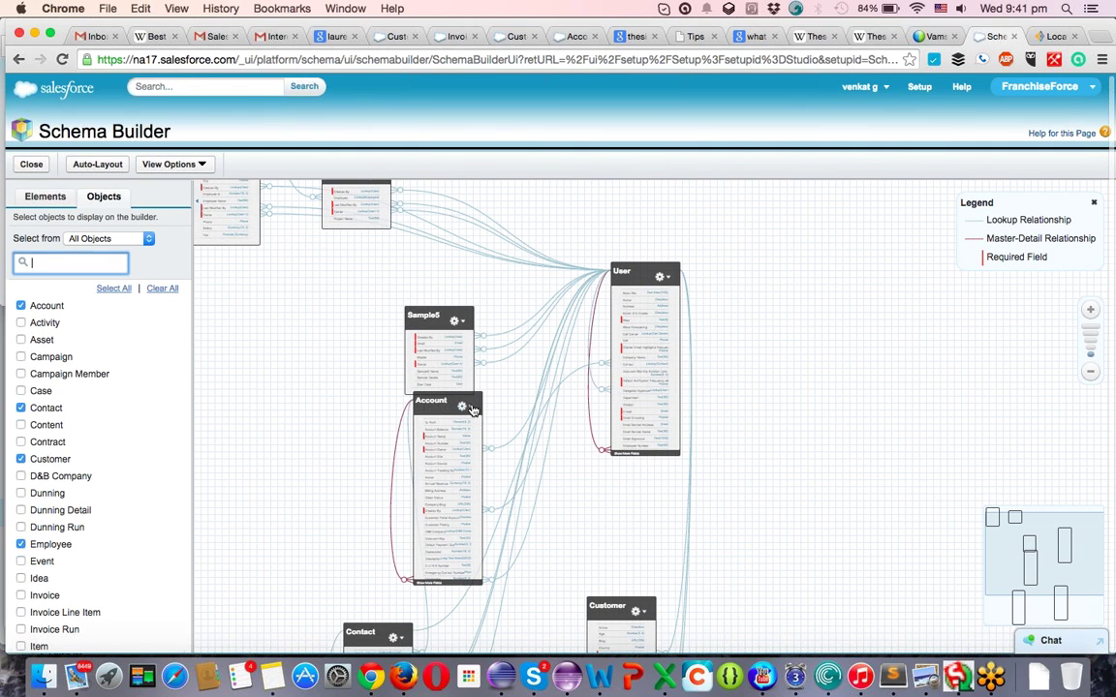
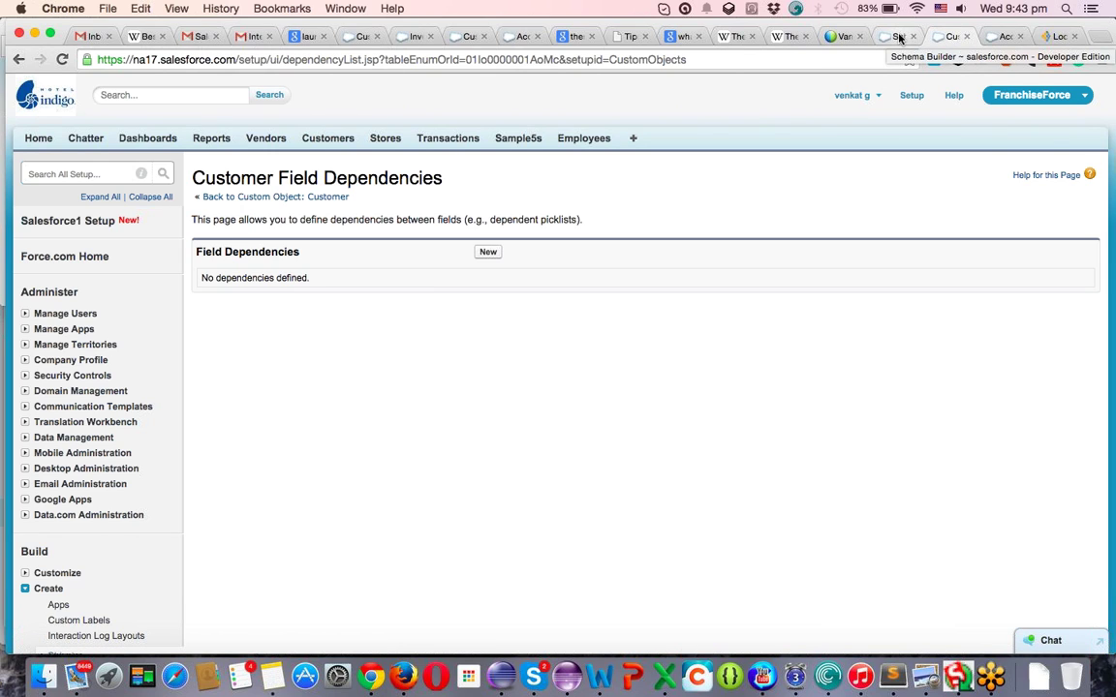
- Open the Customers page in a separate browser tab and return from Field Dependencies to the Customer custom object's definition
super+click(336, 143)
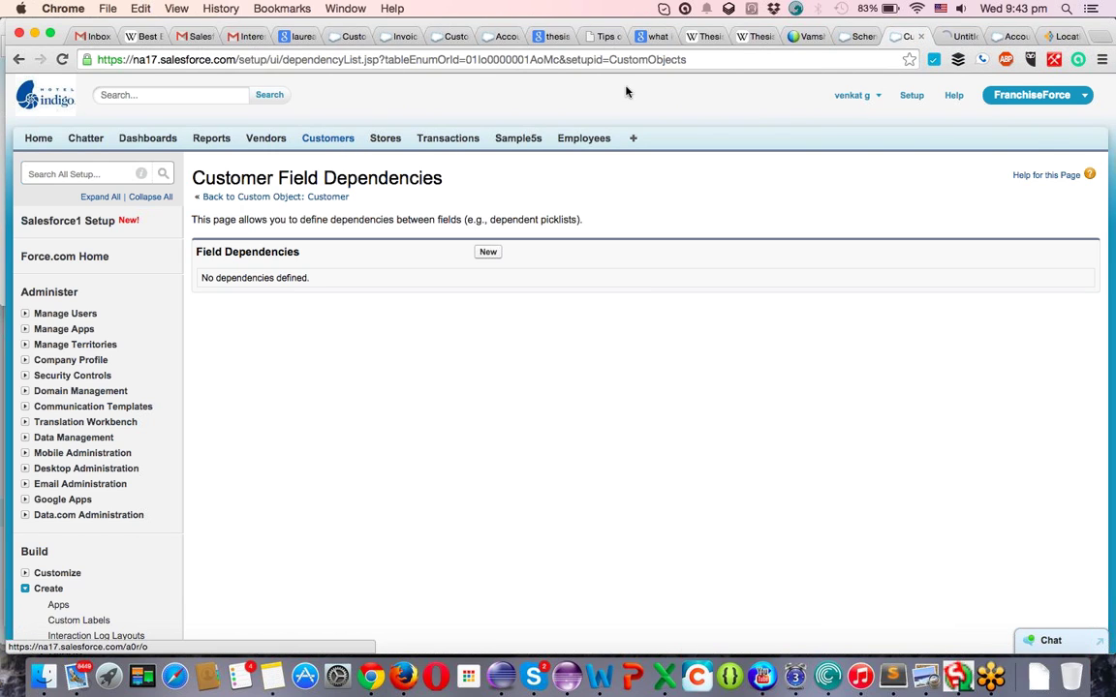
click(954, 38)
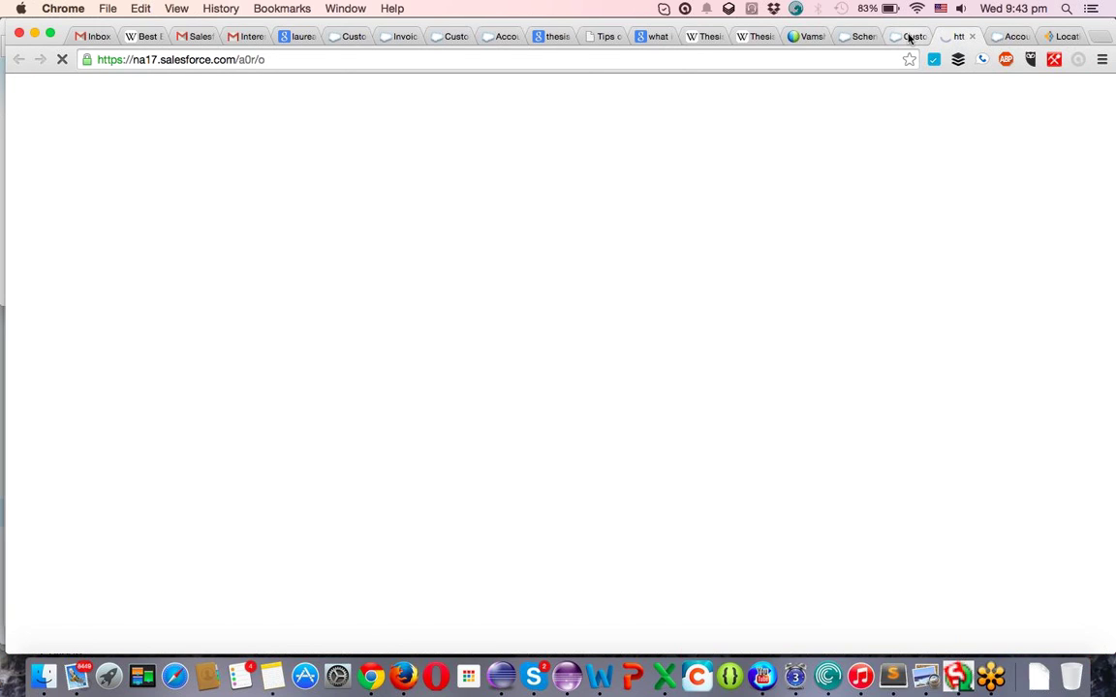
click(908, 38)
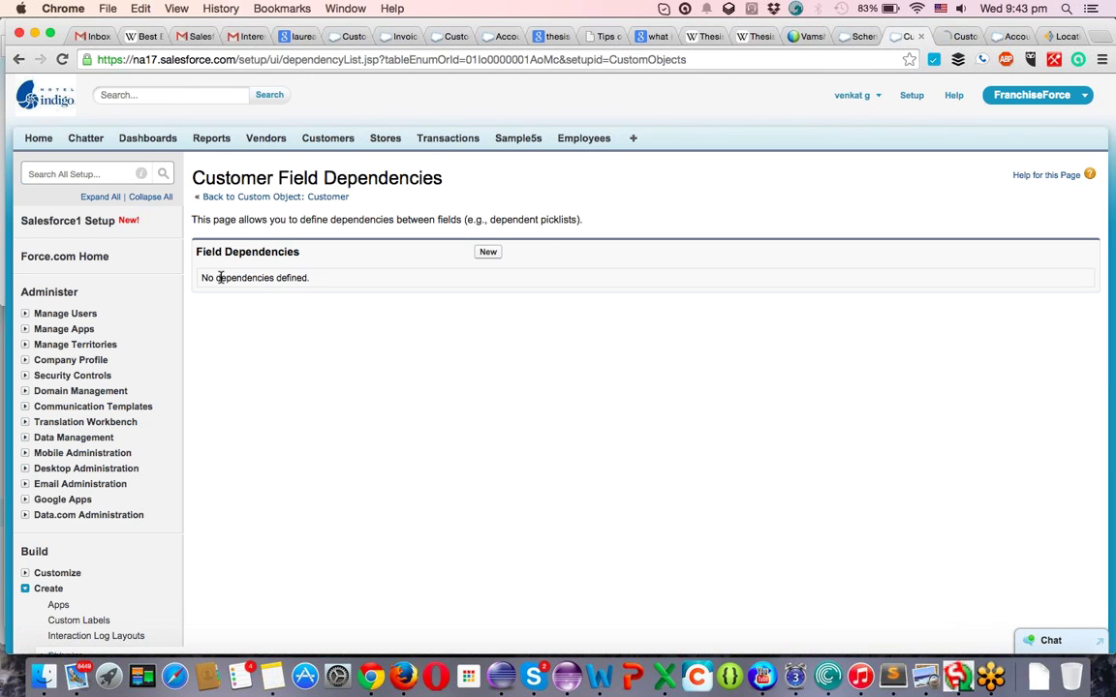
click(230, 198)
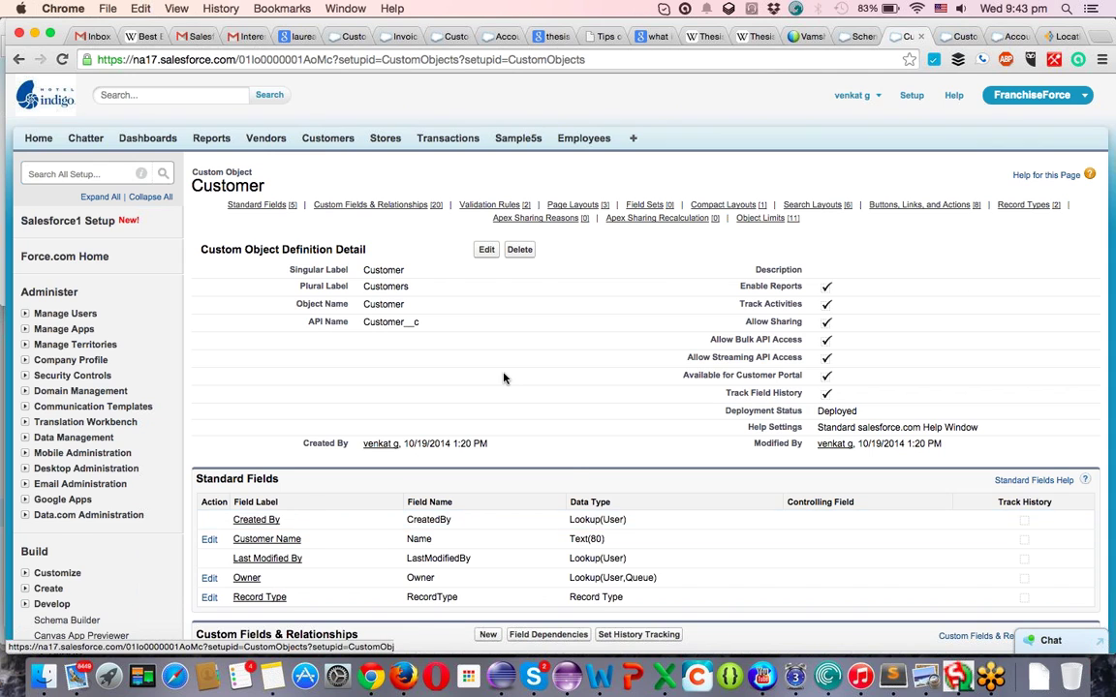
- Review the Customer object's custom fields and start a new customer record with the Business Customer record type in the other browser tab
scroll(504, 378, down, 2)
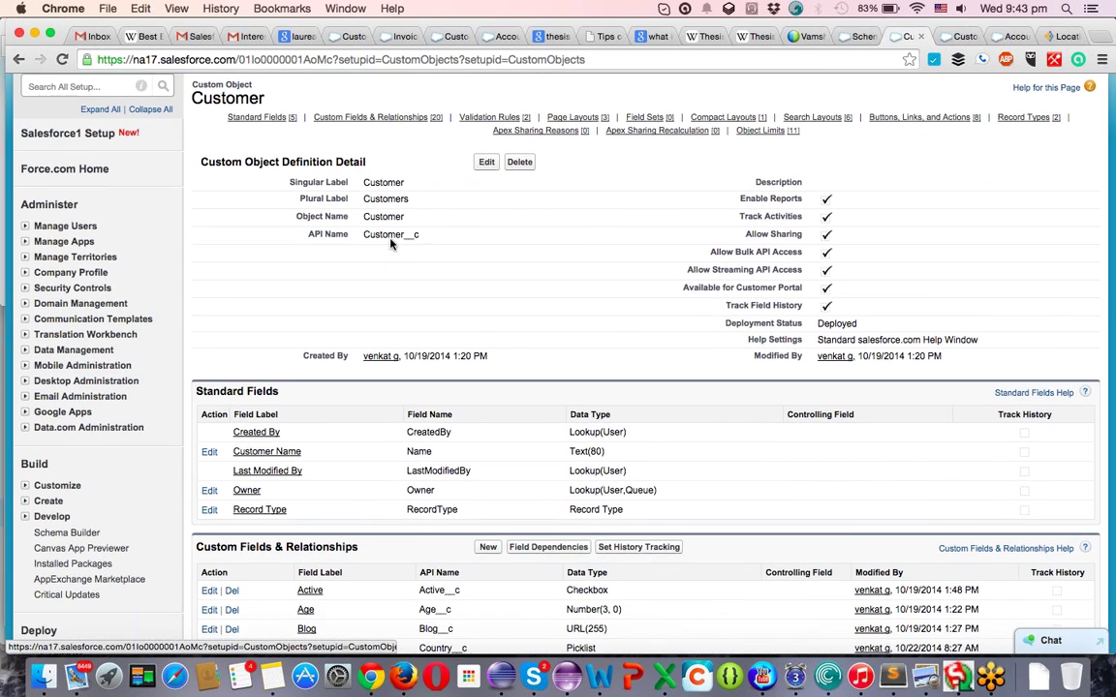
scroll(350, 213, down, 5)
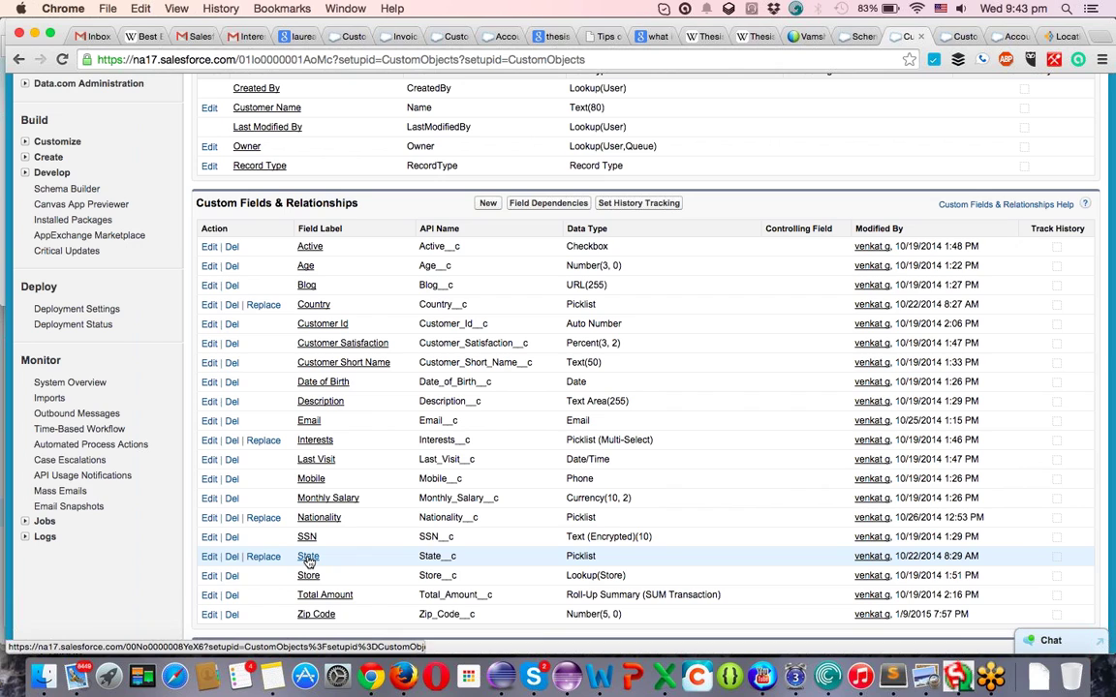
click(964, 39)
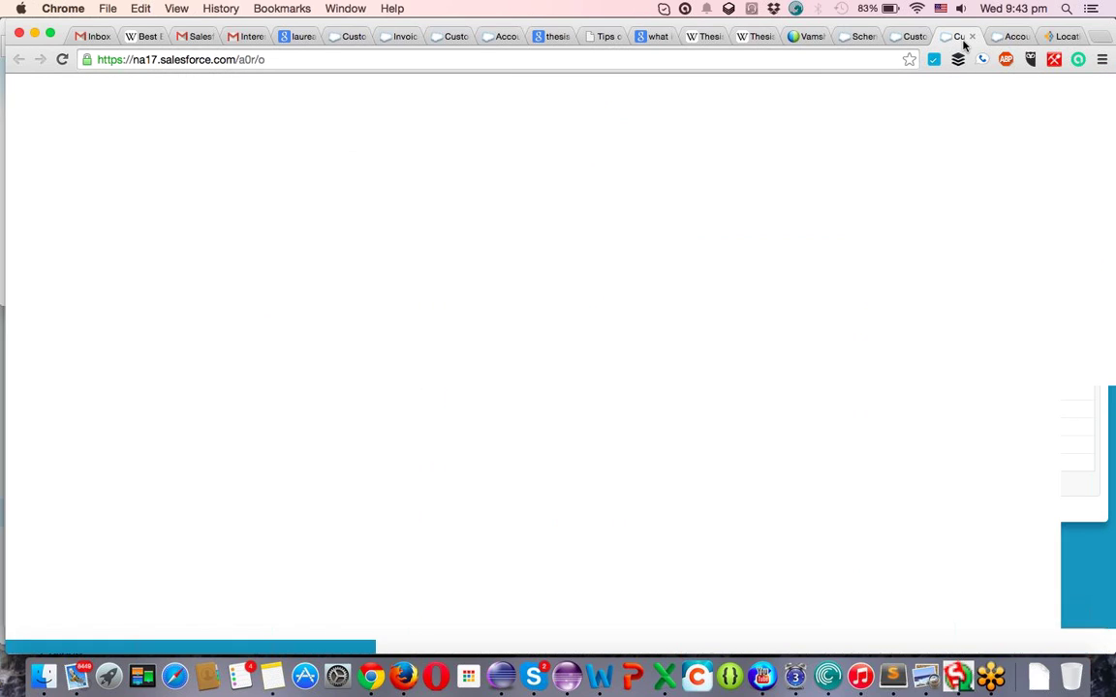
click(482, 259)
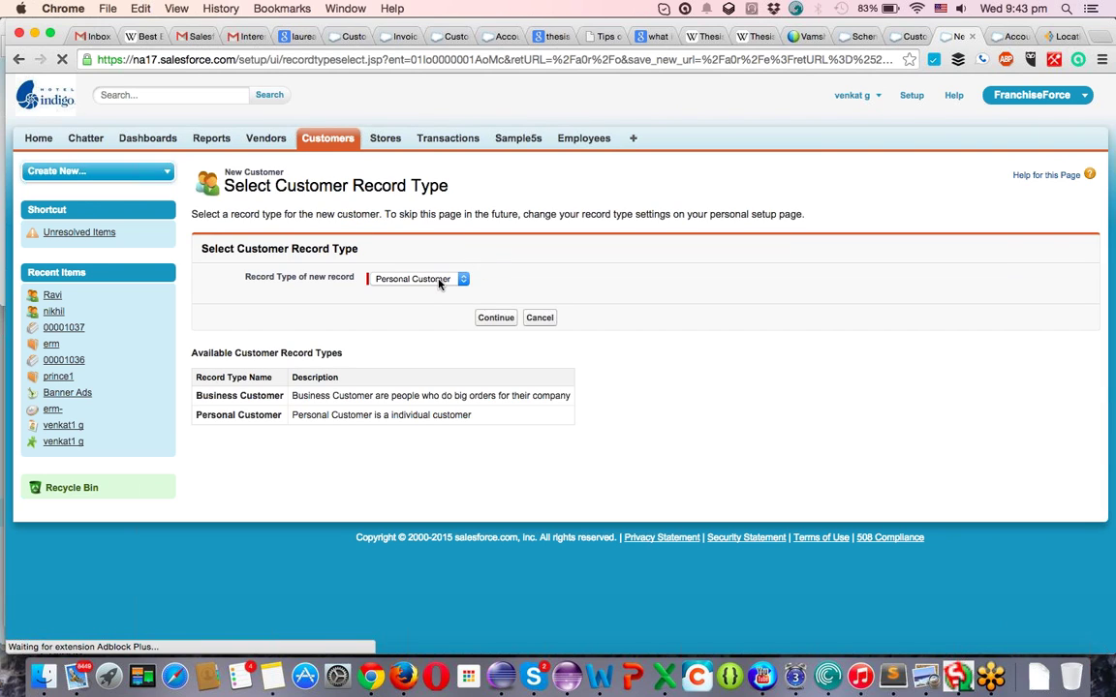
click(445, 280)
click(417, 264)
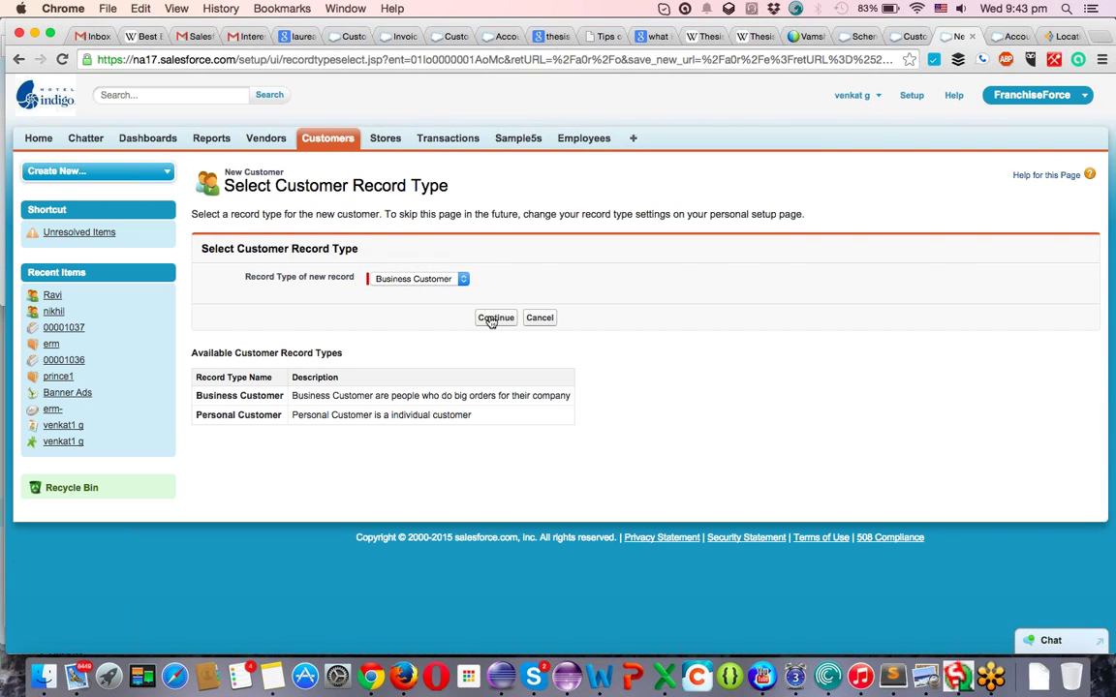
click(489, 317)
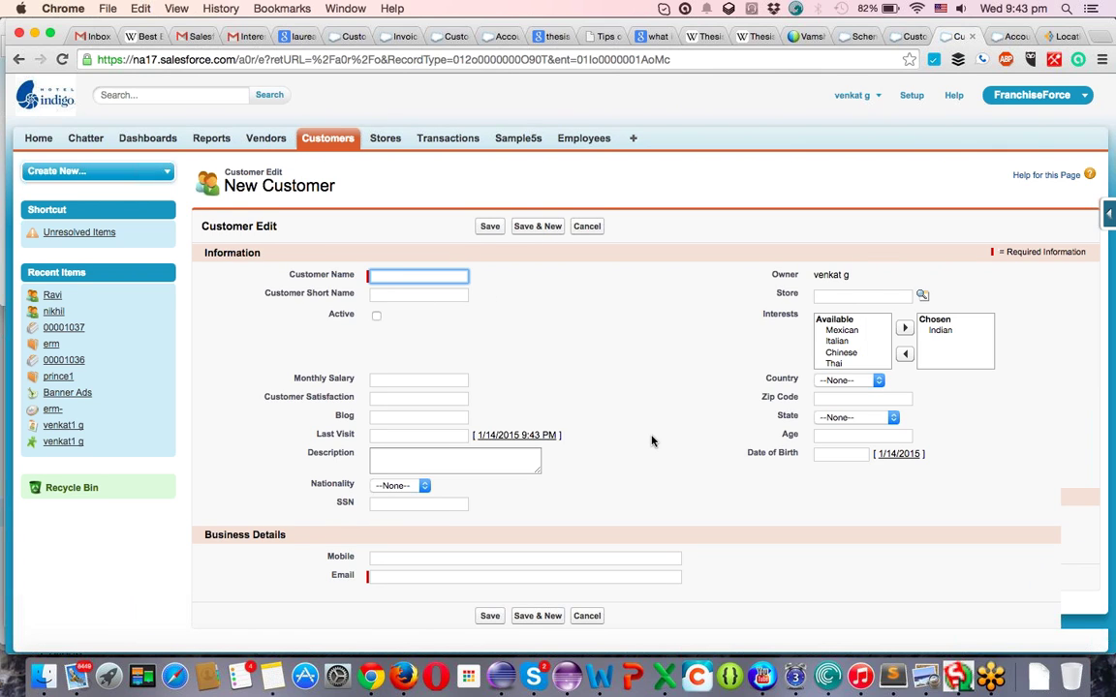
- Set Country to USA on the new customer form
scroll(652, 441, down, 2)
click(859, 342)
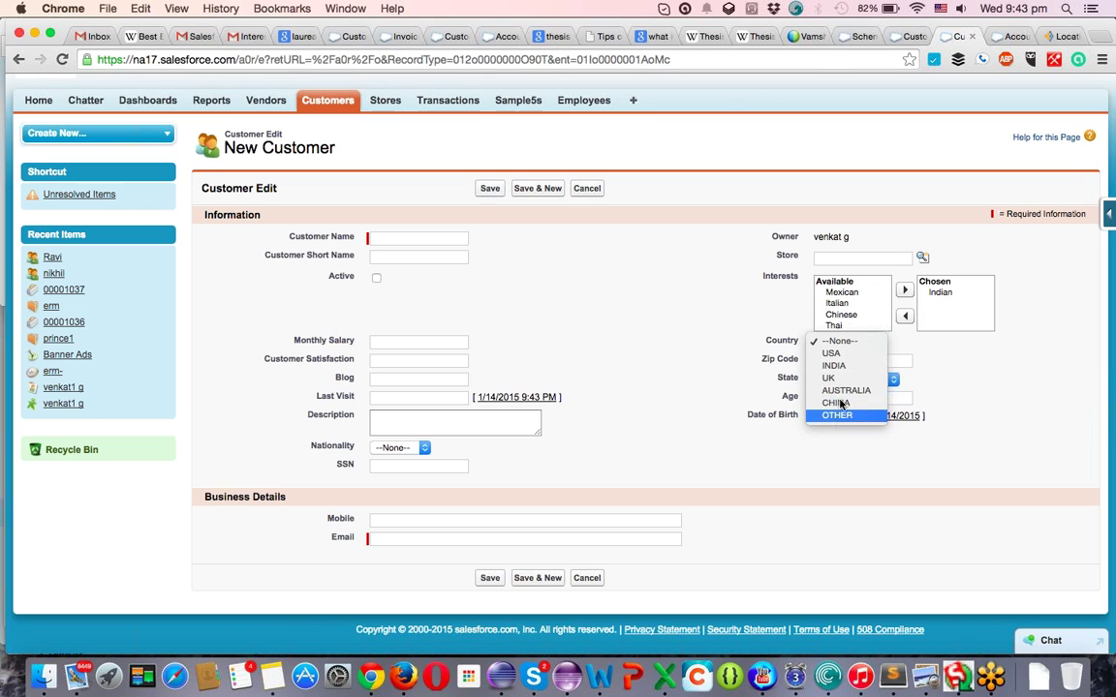
click(841, 356)
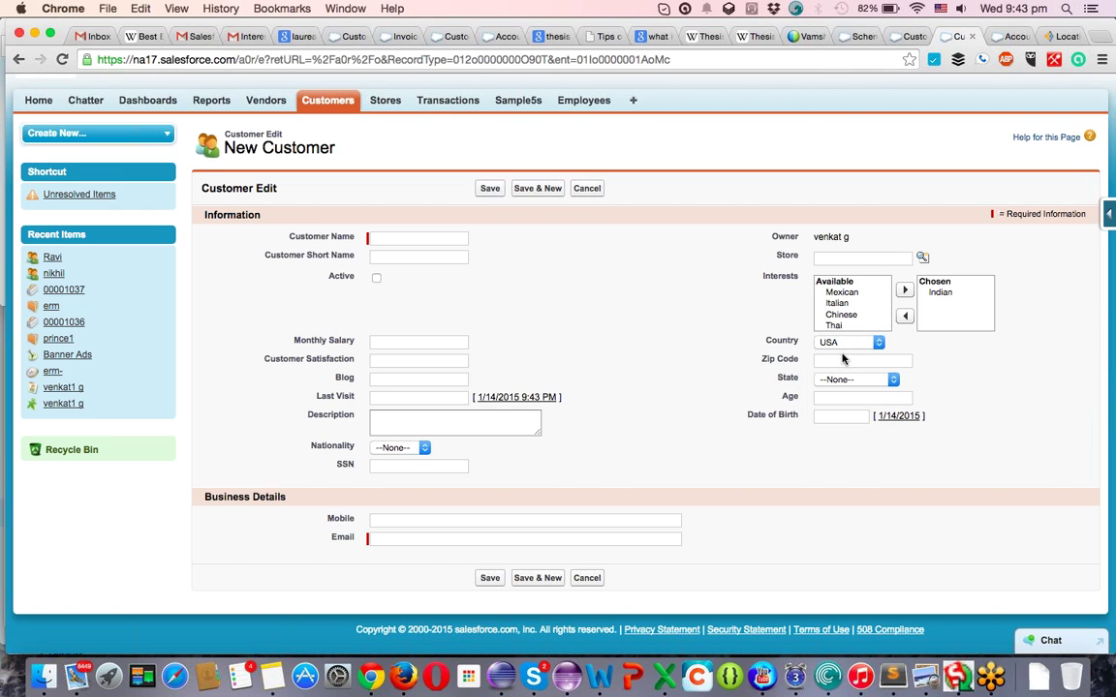
- Examine which State picklist options are offered for the selected country, leaving State unselected
click(827, 379)
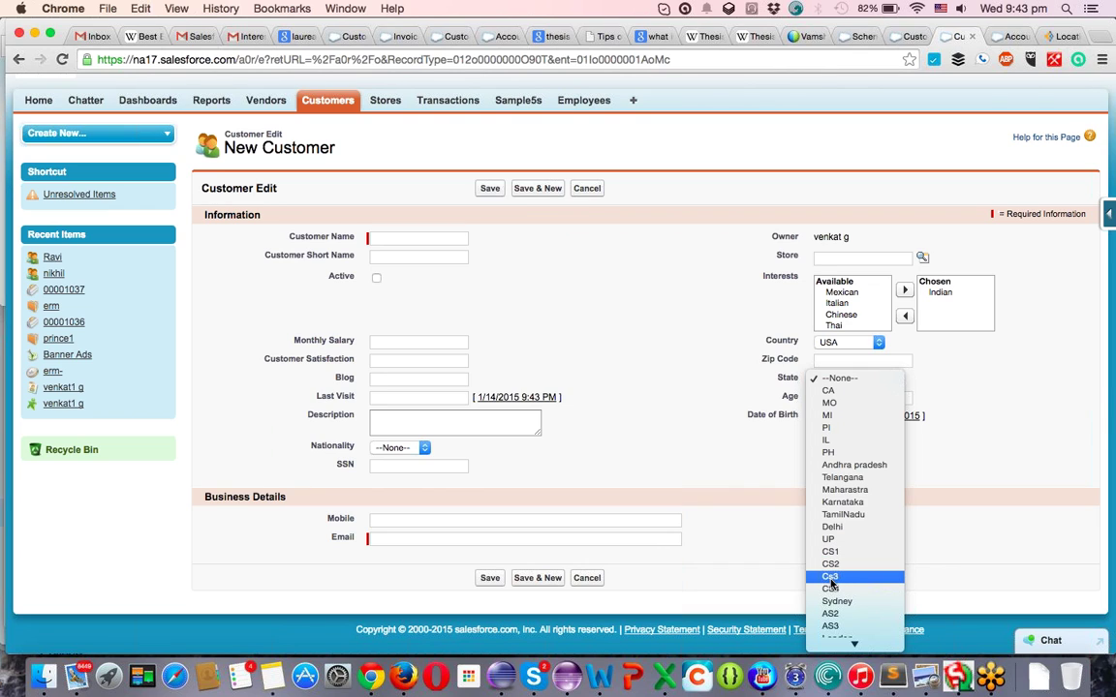
scroll(880, 584, down, 3)
scroll(877, 584, down, 1)
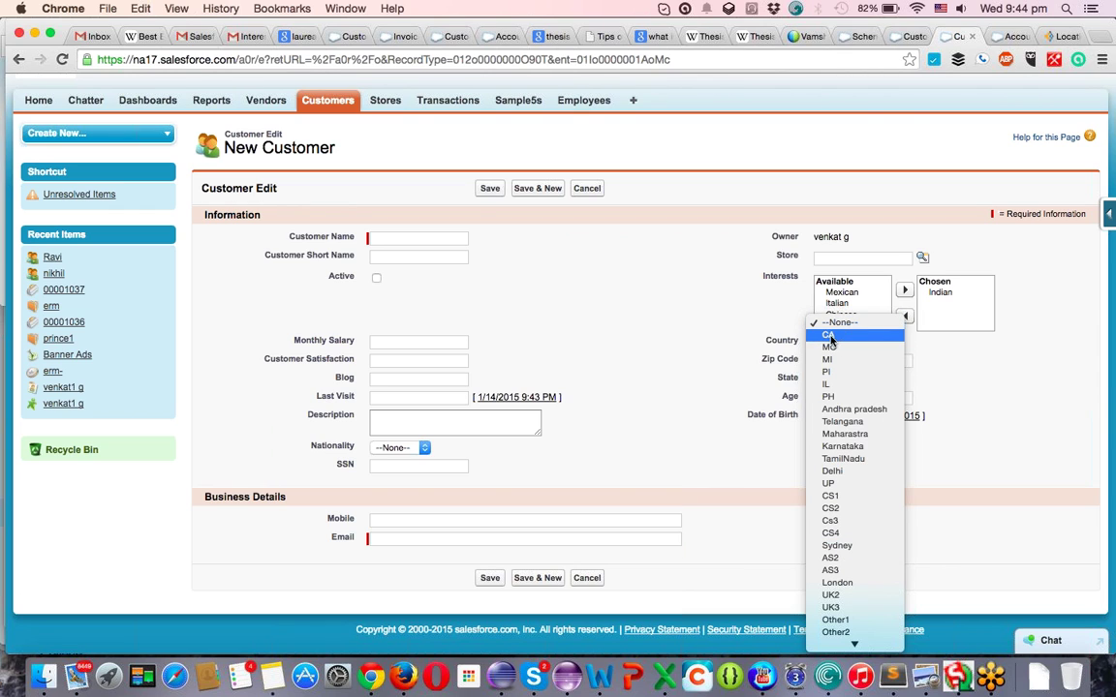
click(752, 330)
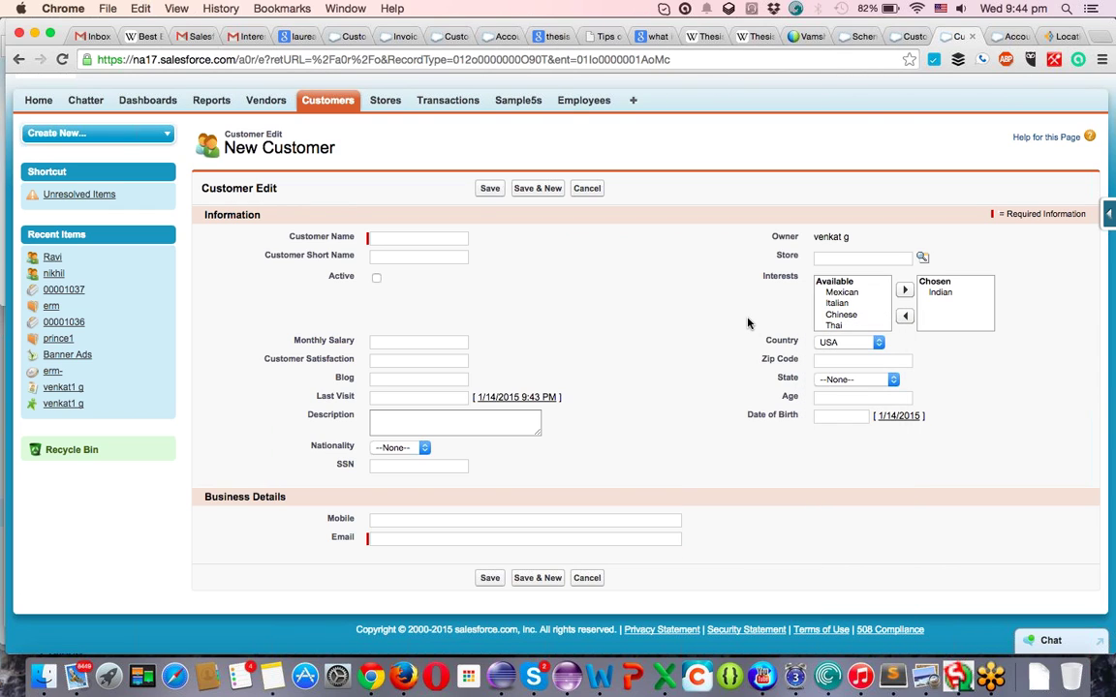
click(857, 345)
click(888, 397)
click(830, 344)
click(830, 346)
click(833, 379)
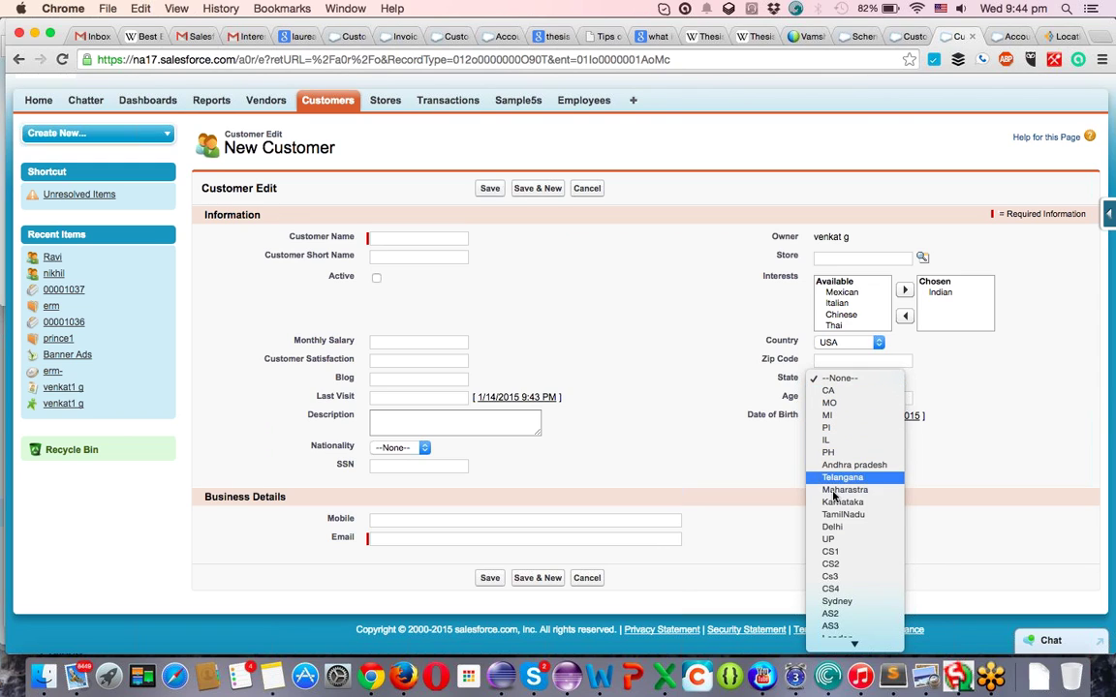
click(951, 360)
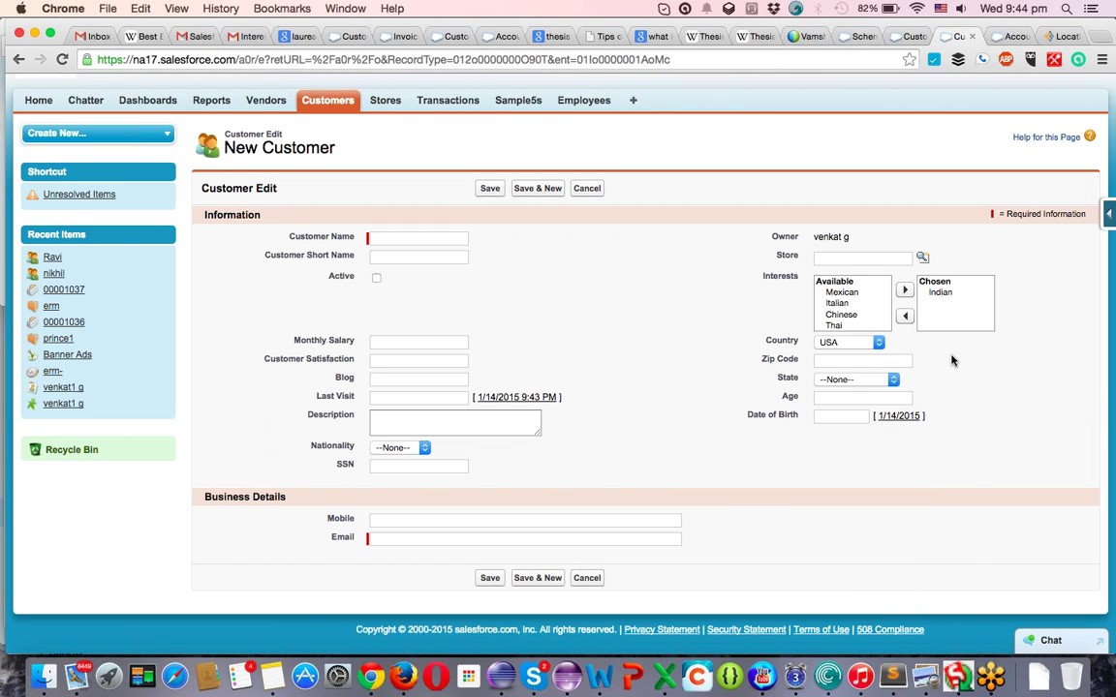
- Return to the Customer object's definition and start a new field dependency from its Field Dependencies page
click(909, 41)
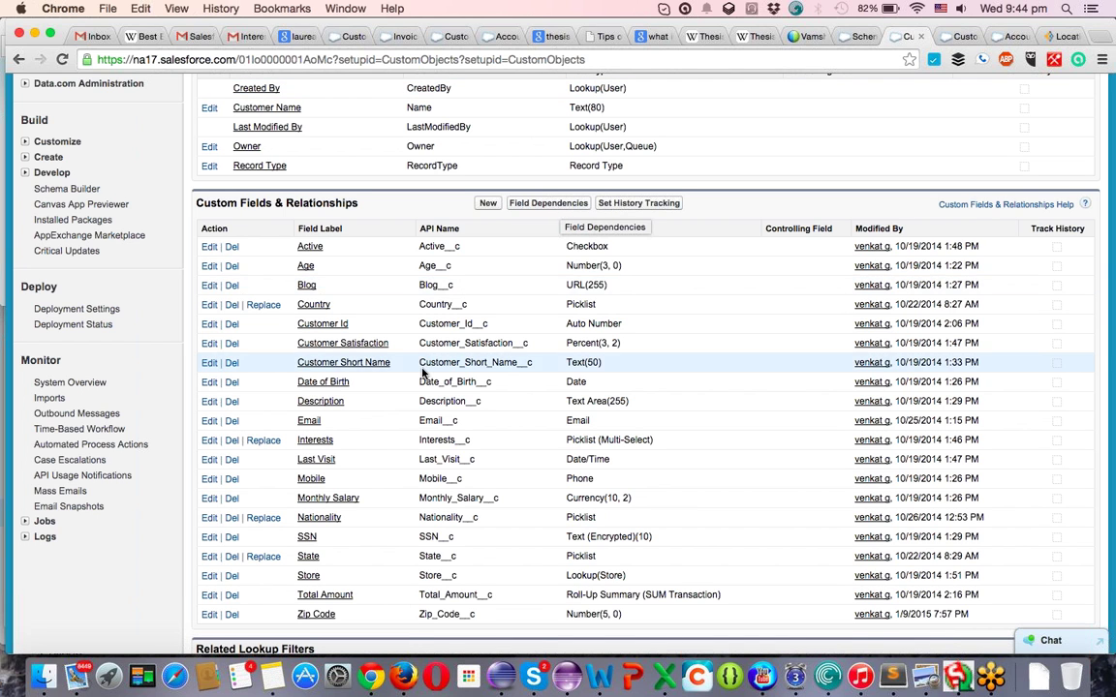
scroll(374, 366, up, 5)
scroll(392, 288, up, 3)
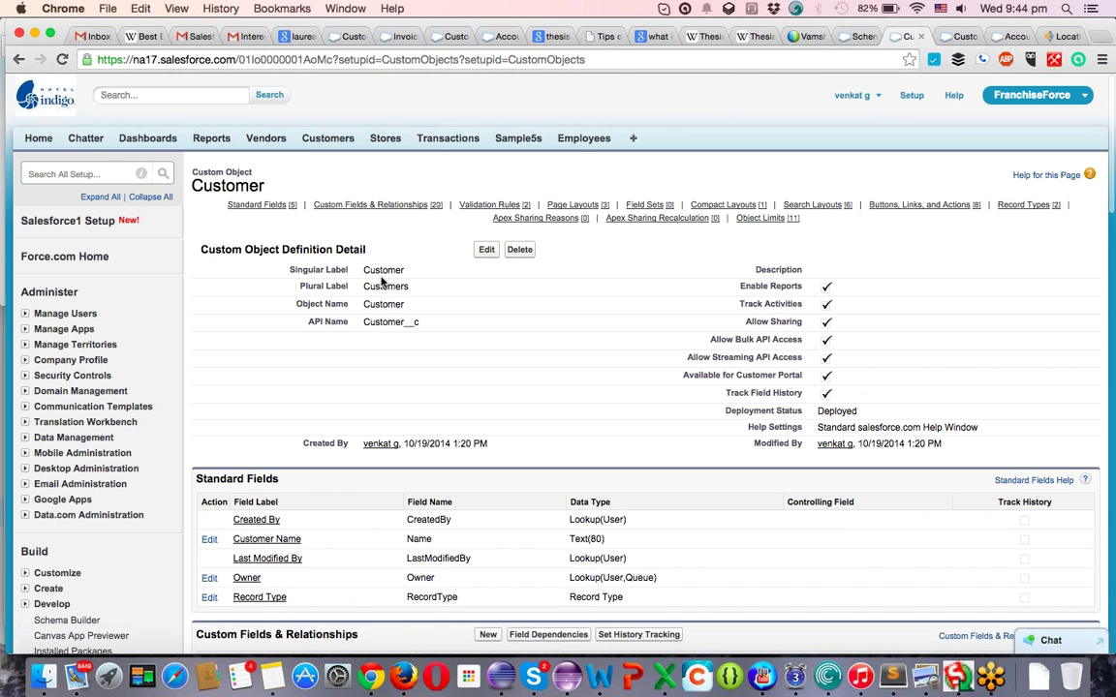
scroll(444, 345, down, 5)
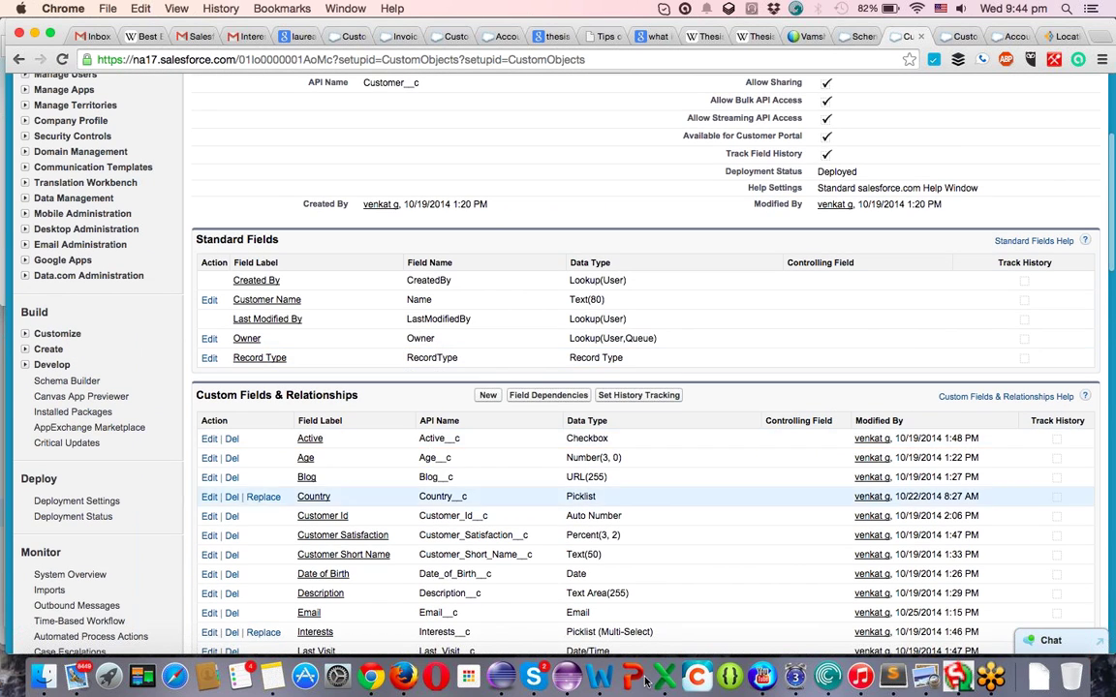
click(545, 398)
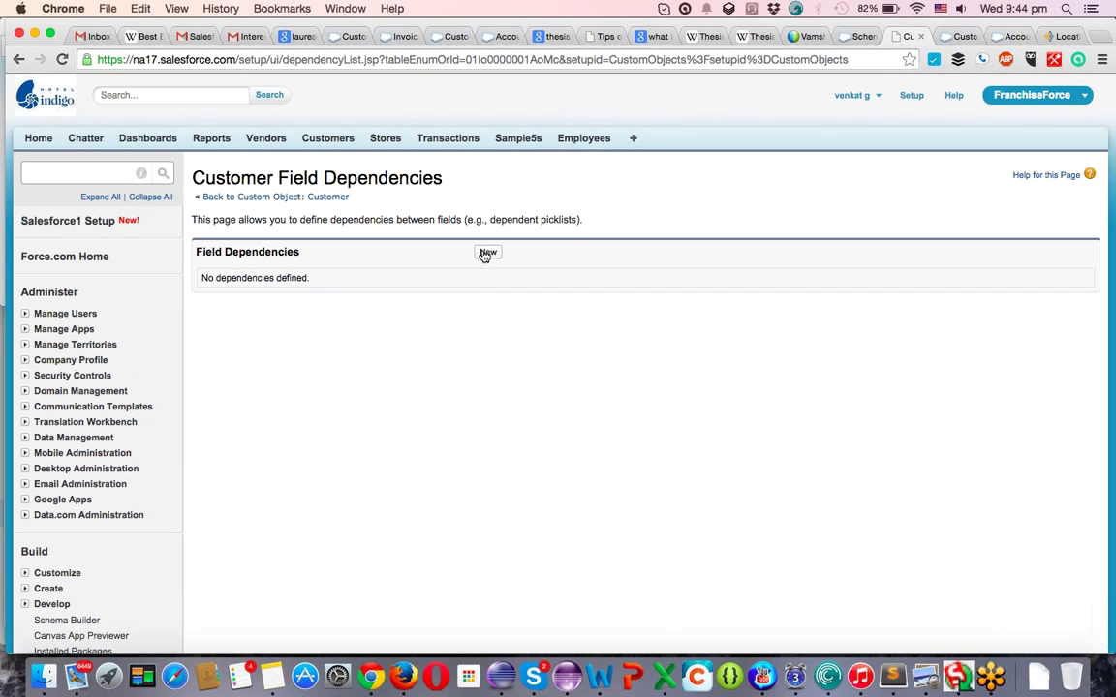
click(487, 253)
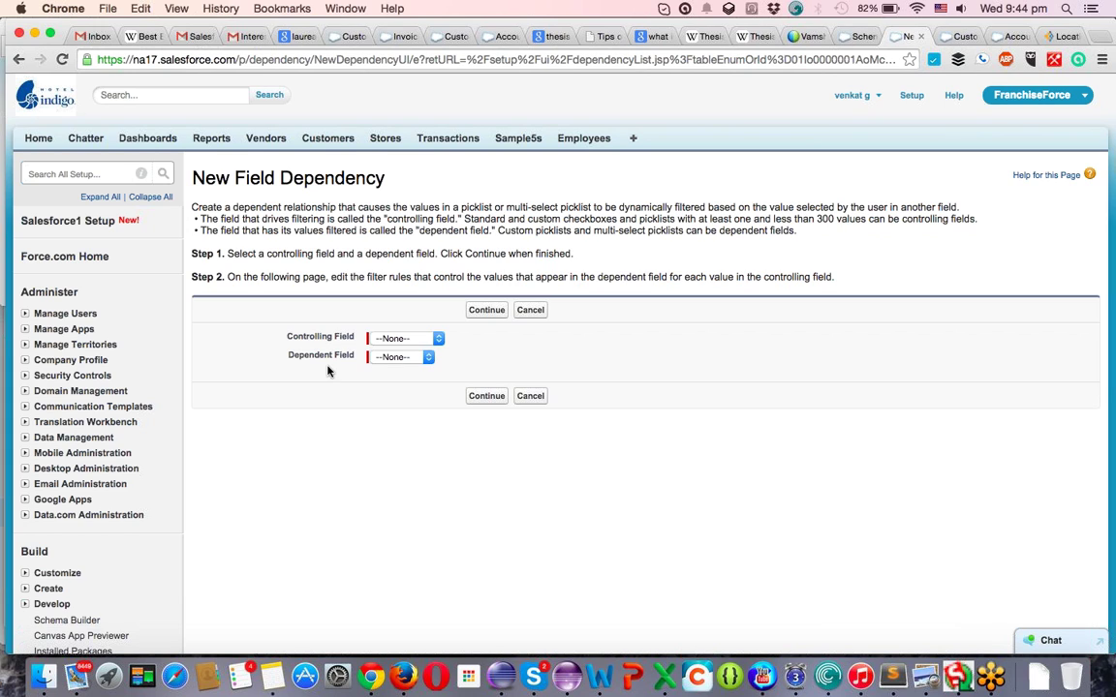
- Choose Country as the controlling field and State as the dependent field, and continue to the dependency matrix
click(402, 338)
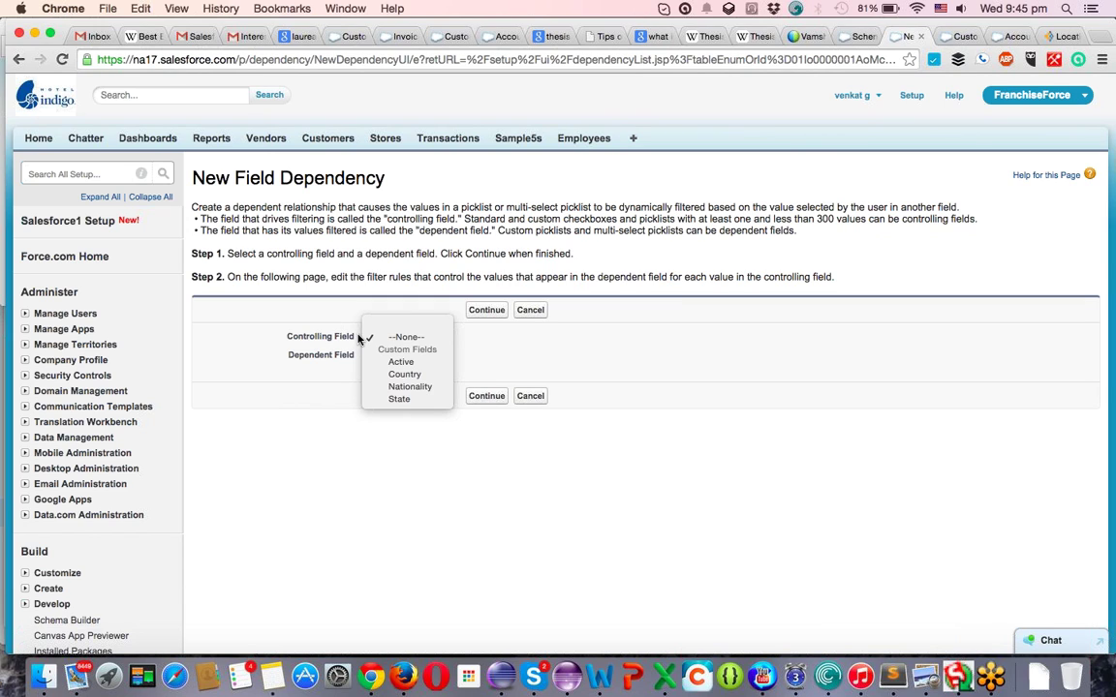
click(399, 376)
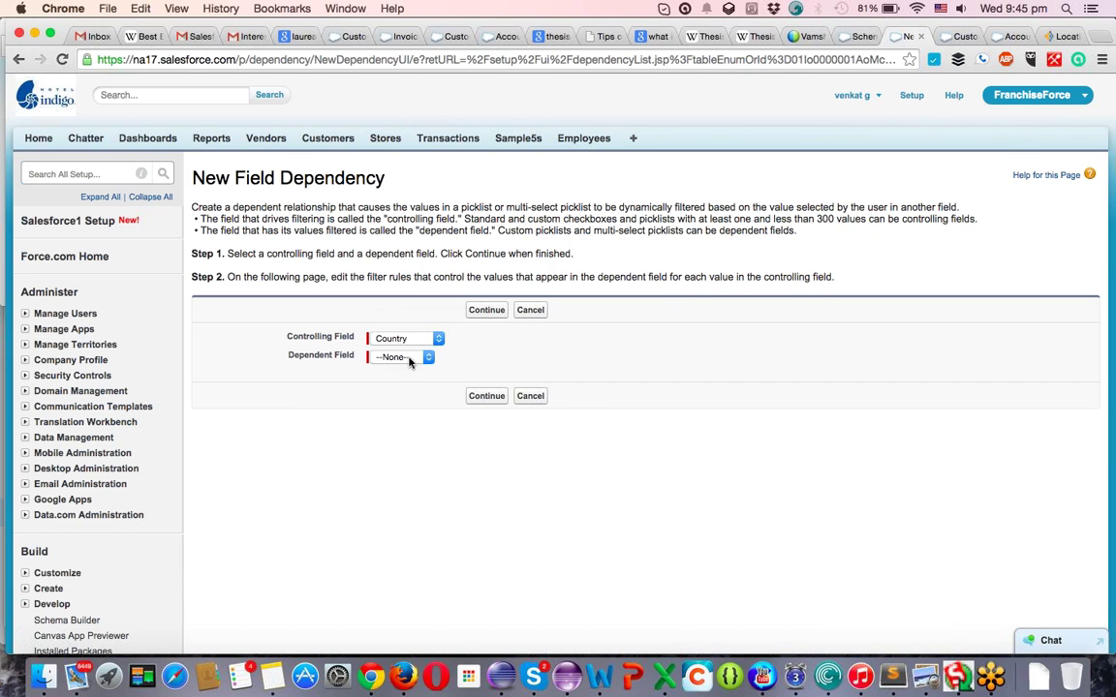
click(390, 359)
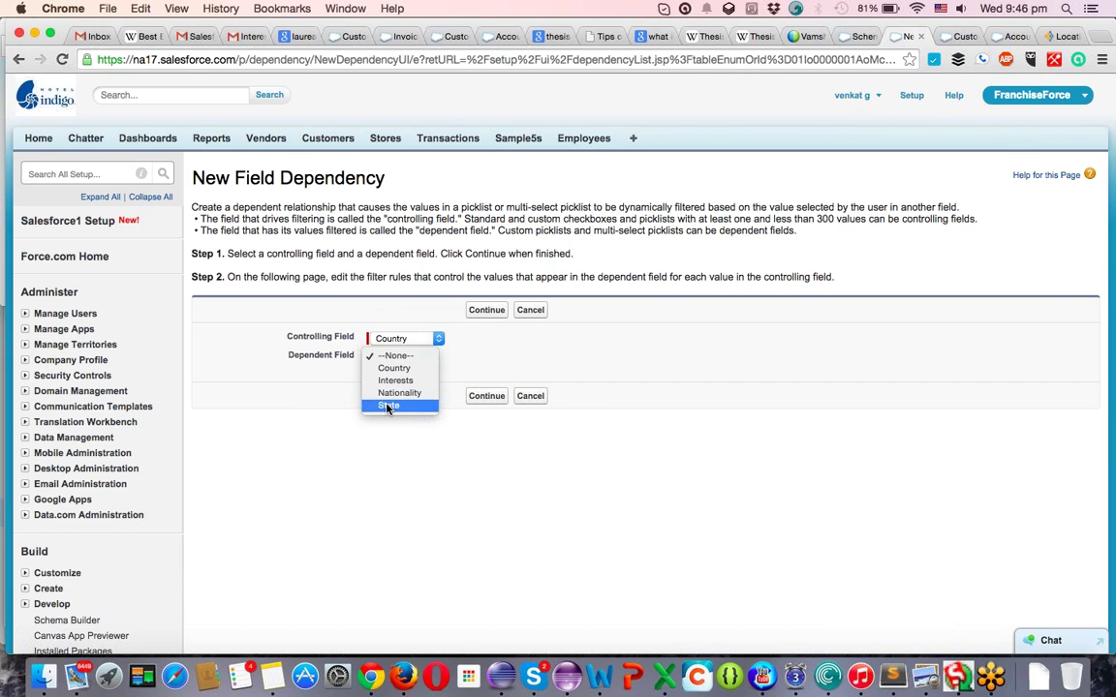
click(427, 406)
click(487, 396)
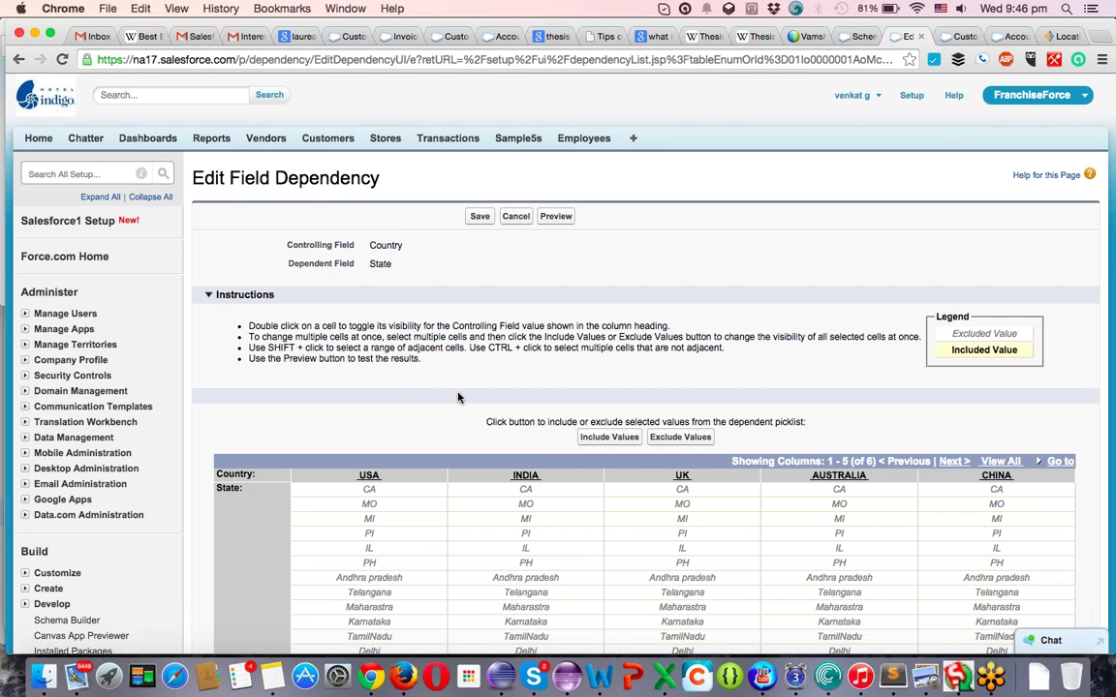
- Include the State values CA, MO, MI, PI, IL and PH for USA in the dependency matrix
scroll(458, 397, down, 3)
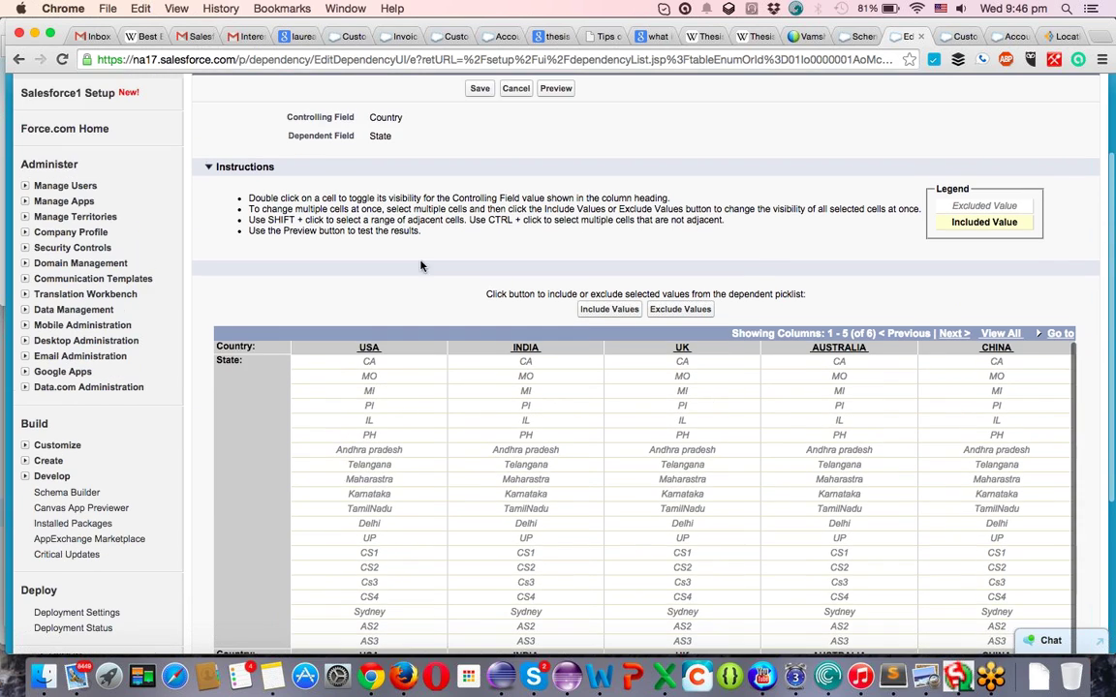
scroll(422, 262, down, 3)
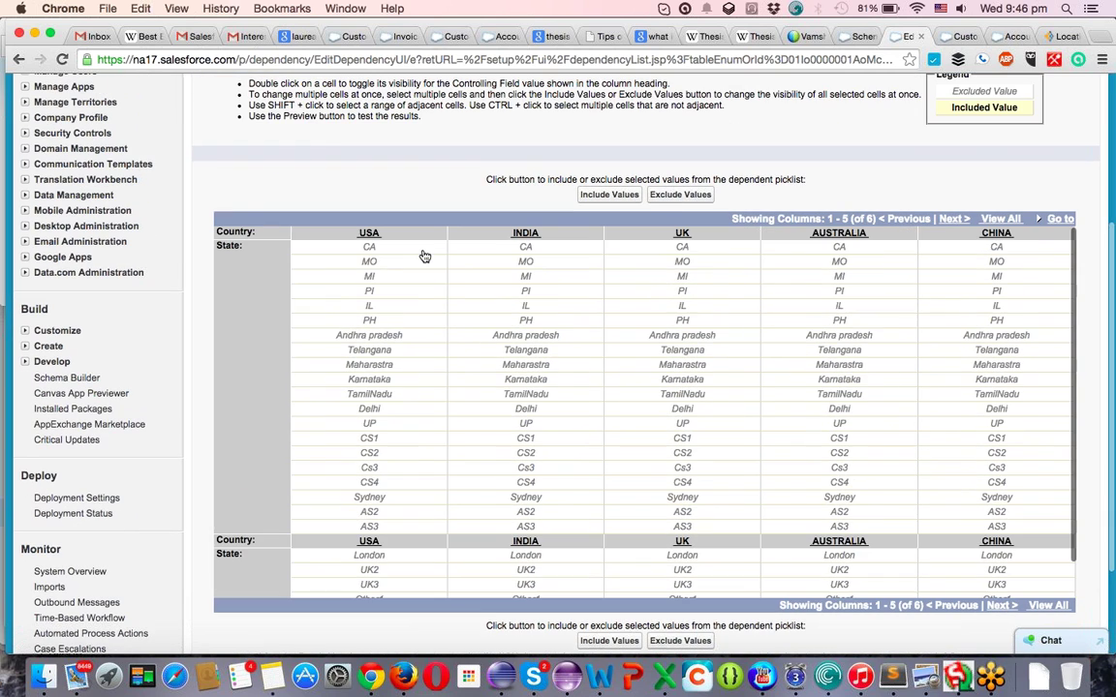
scroll(407, 256, up, 1)
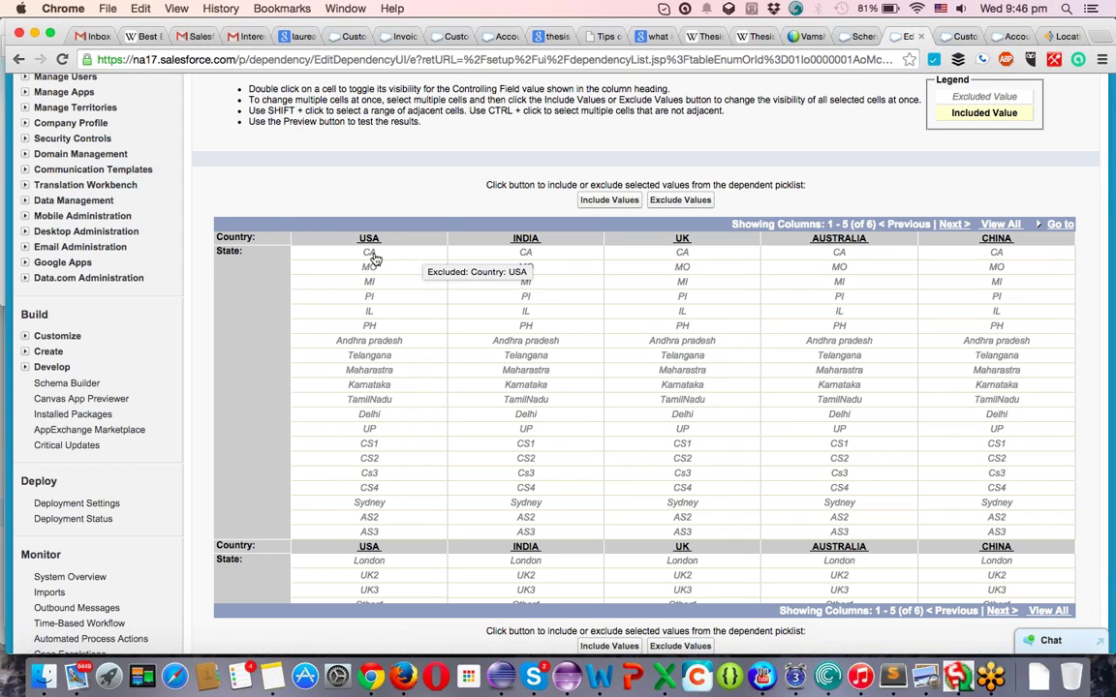
click(374, 255)
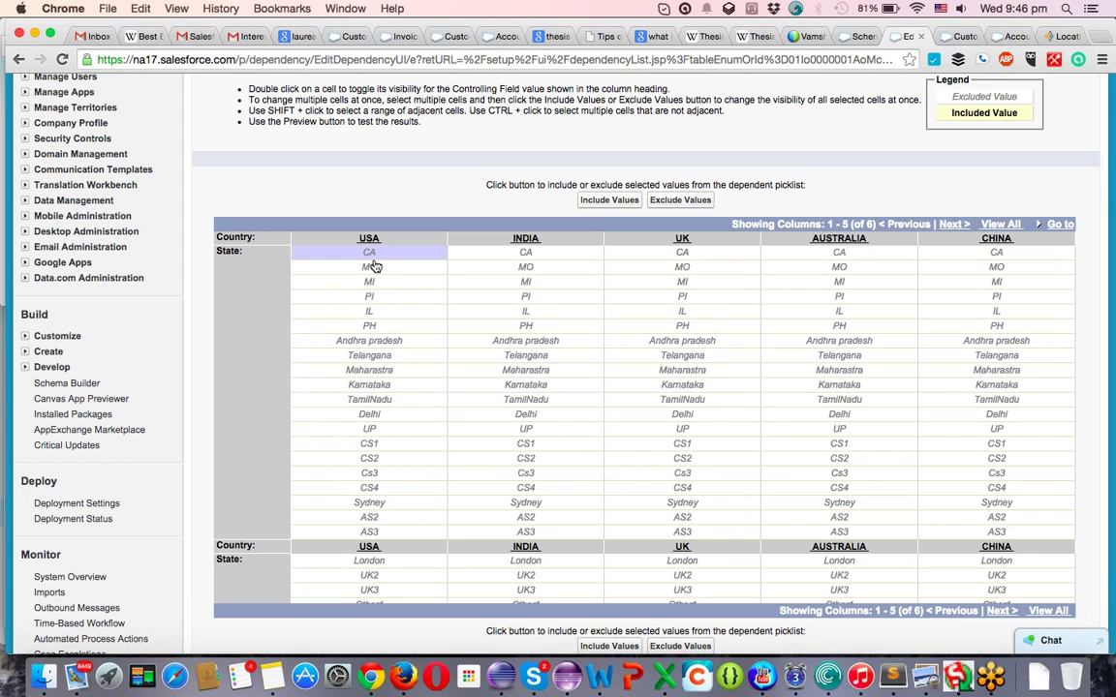
shift+click(374, 267)
shift+click(372, 282)
shift+click(369, 294)
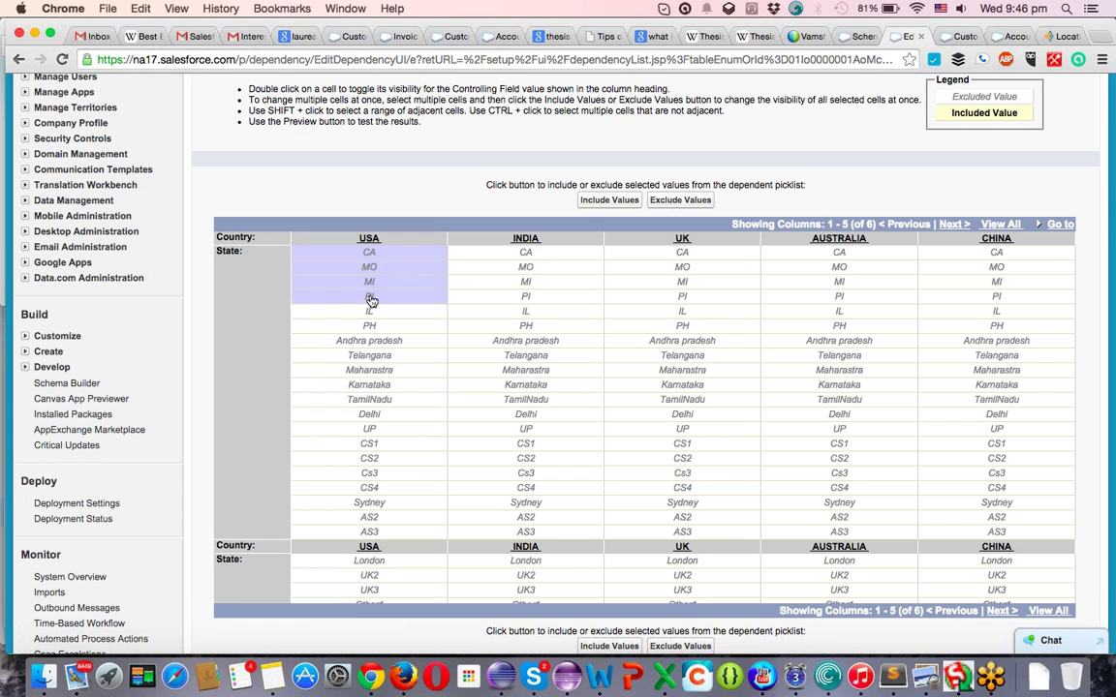
shift+click(370, 310)
shift+click(370, 326)
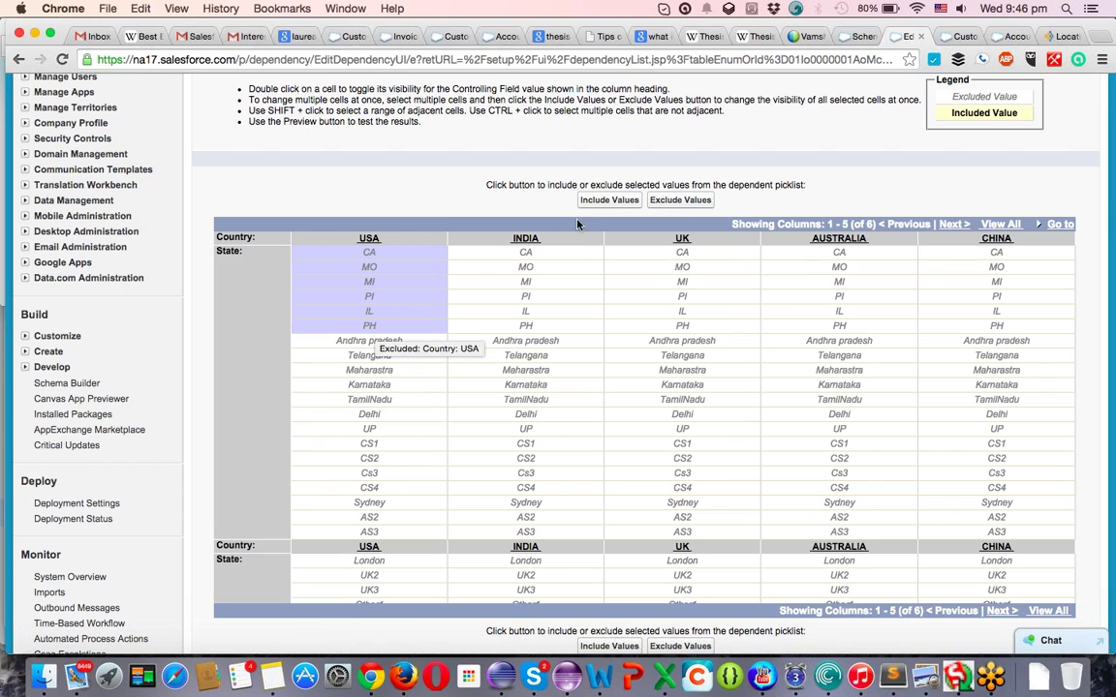
click(610, 203)
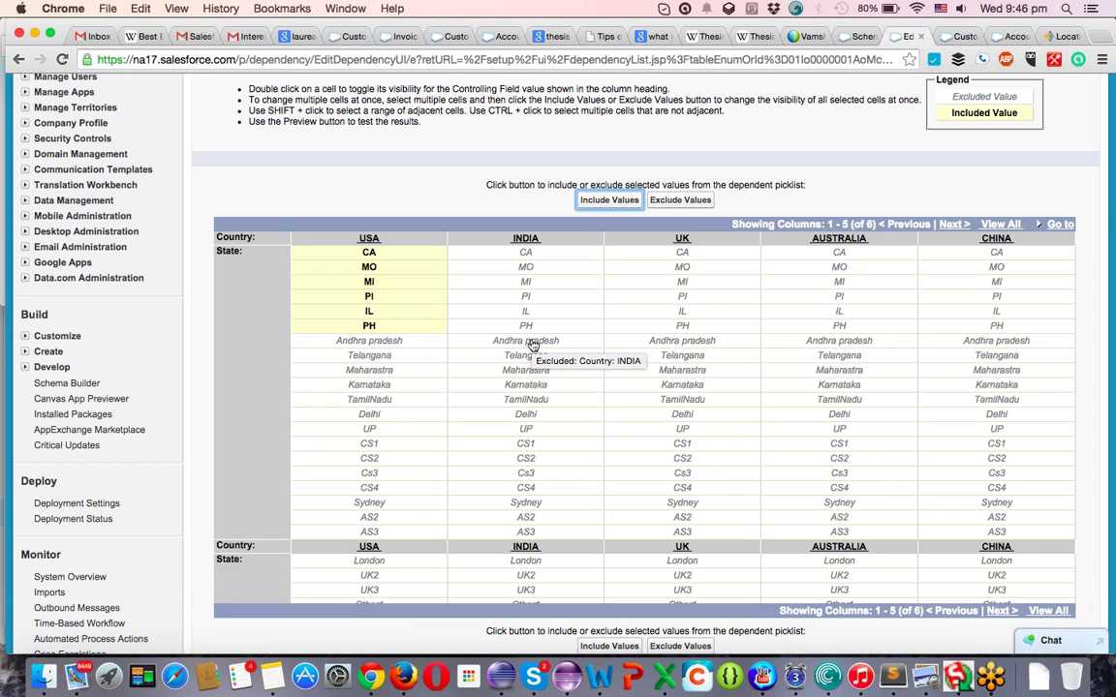
- Include the State values Andhra pradesh, Telangana, Maharastra, Karnataka, TamilNadu, Delhi and UP for INDIA
drag(531, 346, 510, 400)
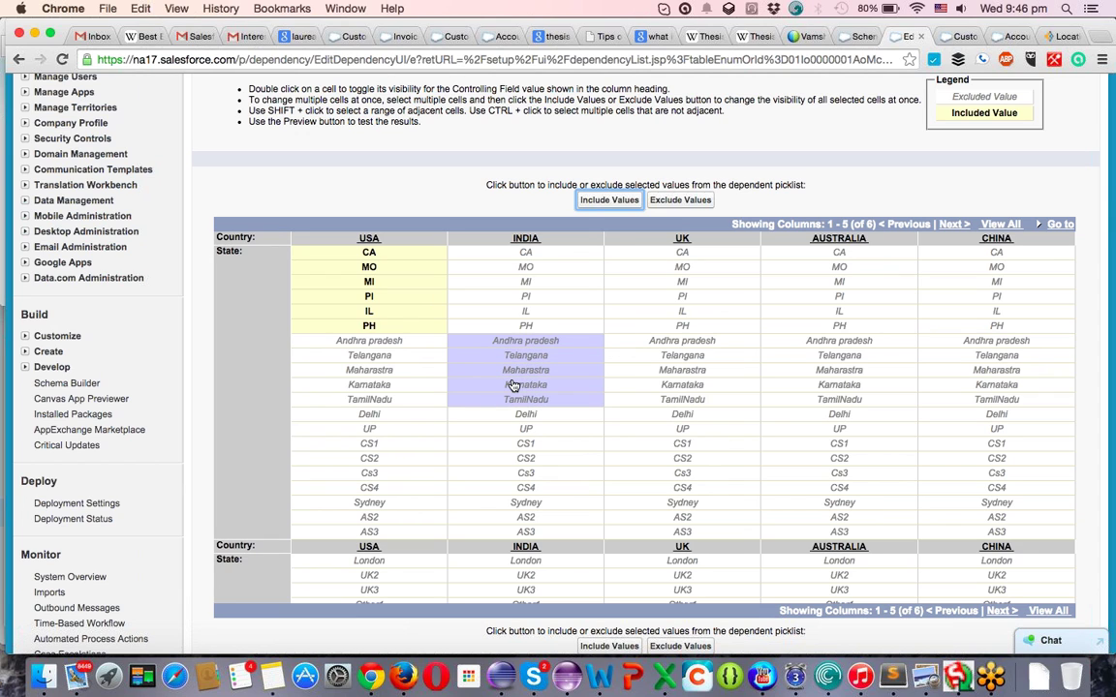
click(611, 201)
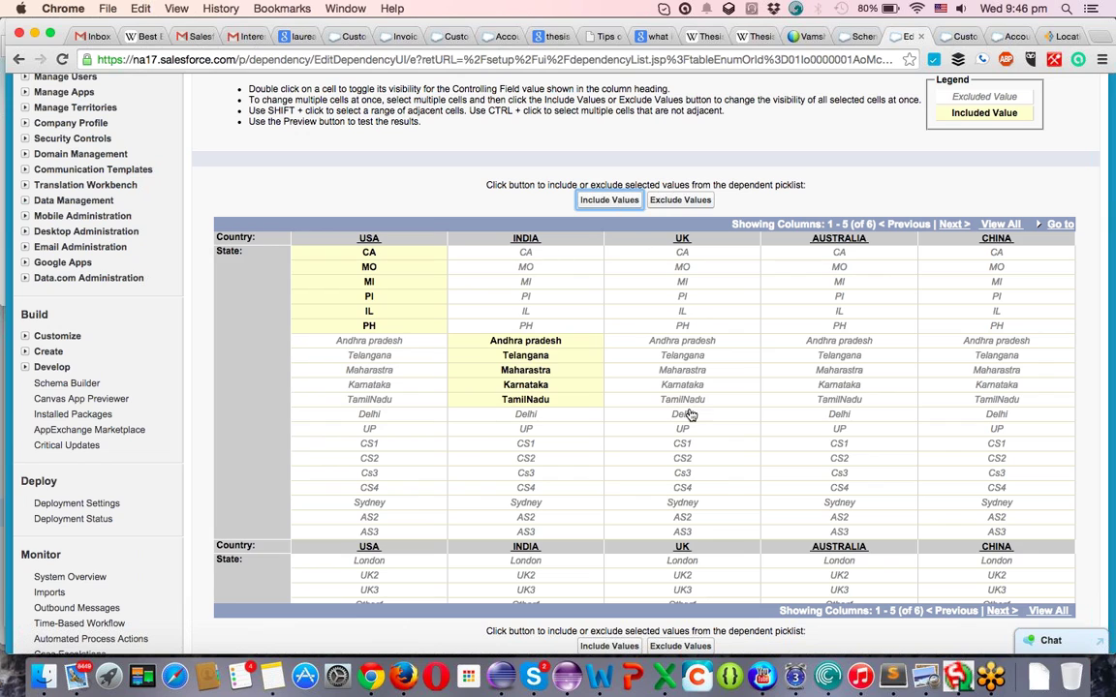
click(552, 416)
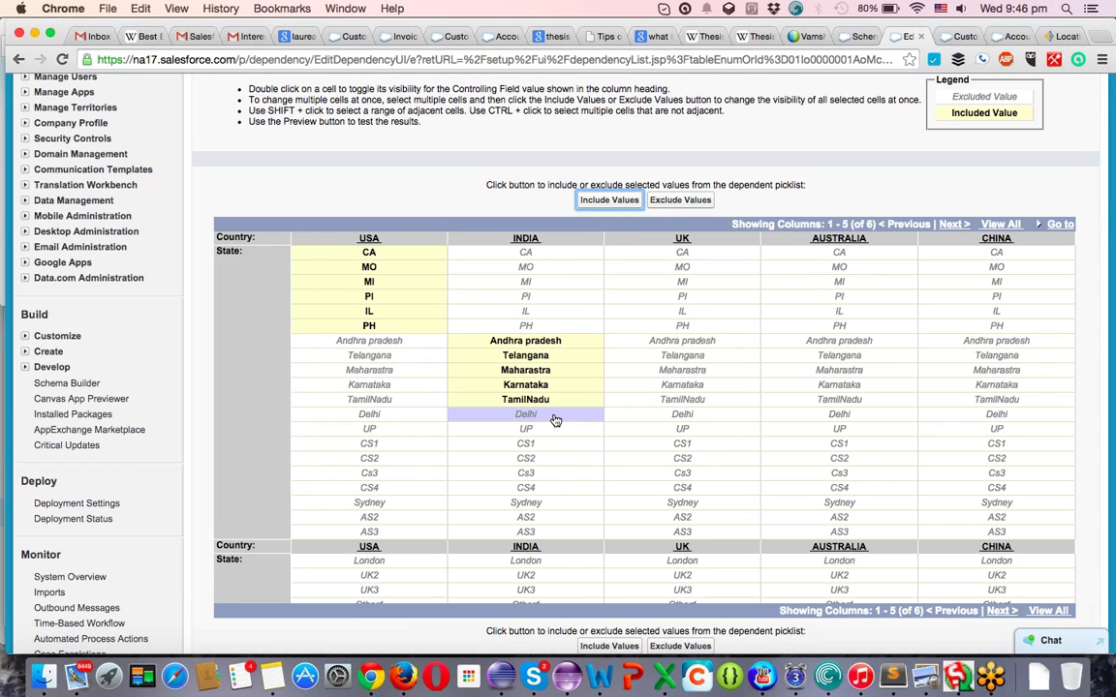
click(609, 199)
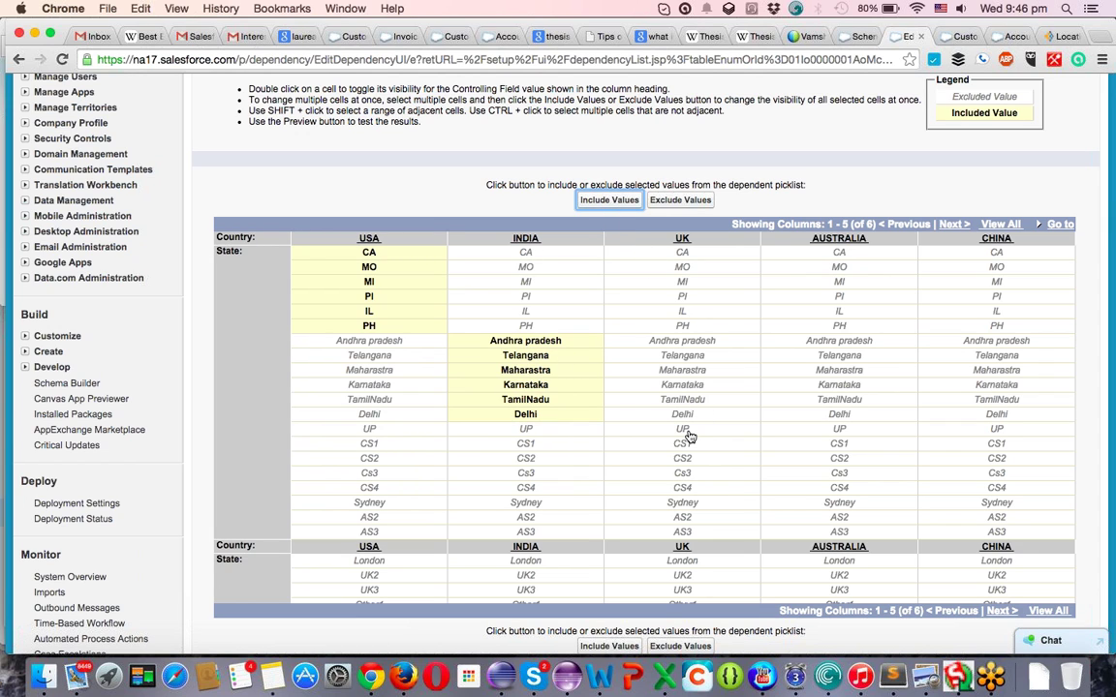
click(568, 430)
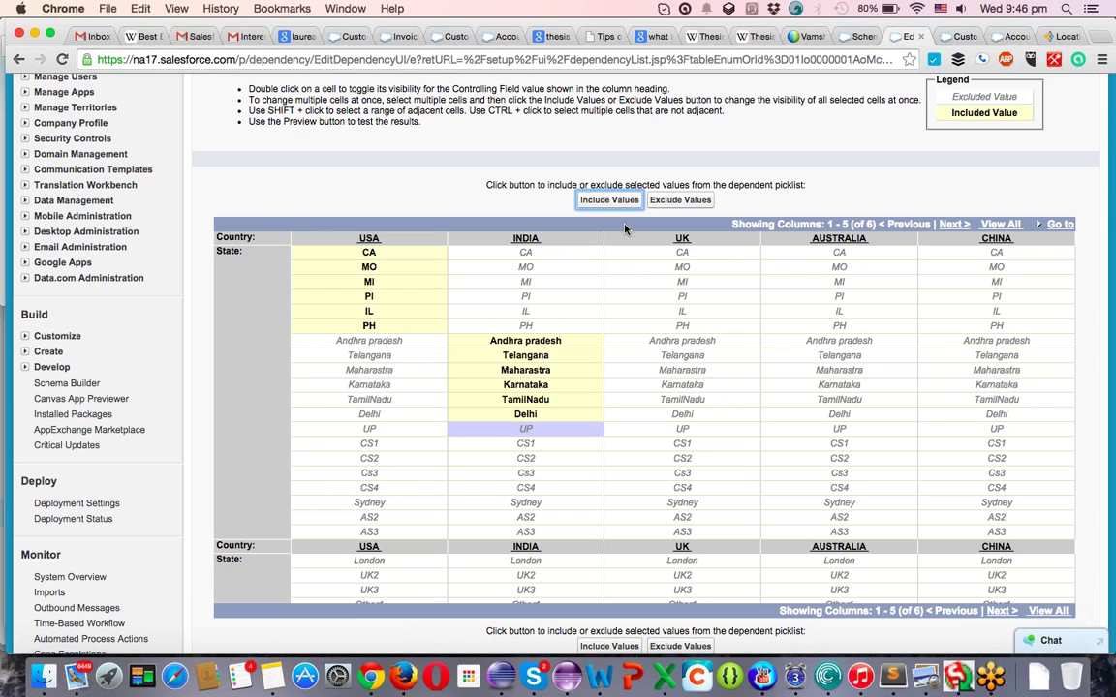
click(611, 201)
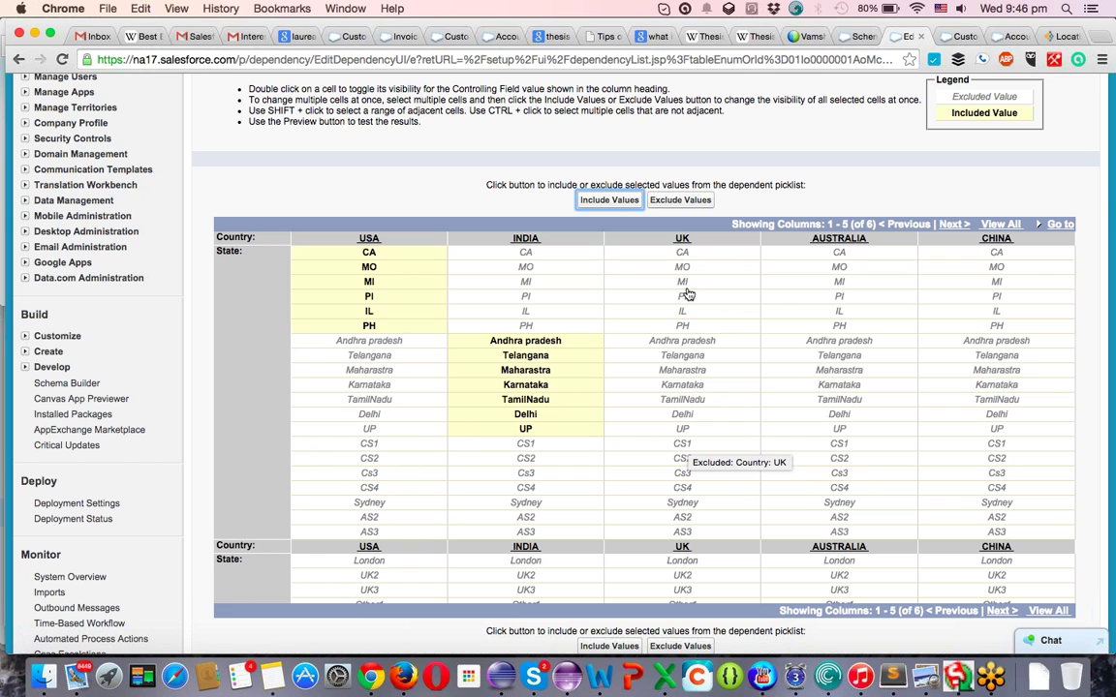
- Include the State values London, UK2 and UK3 for UK in the dependency matrix
scroll(664, 444, down, 1)
scroll(663, 443, down, 3)
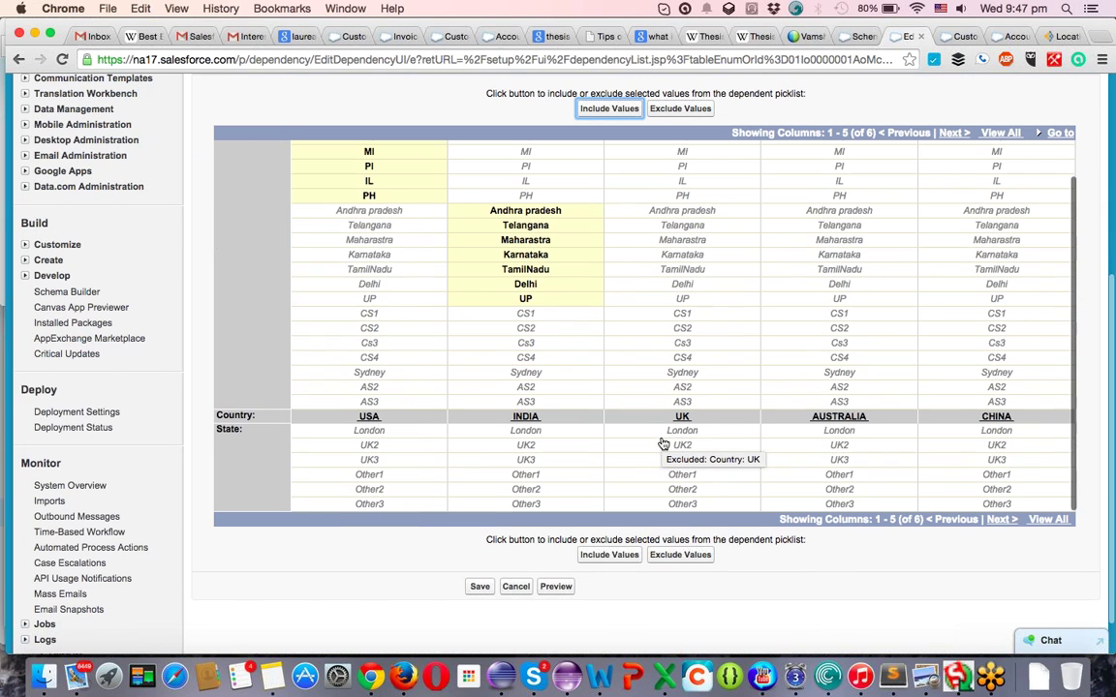
click(698, 433)
drag(698, 436, 688, 461)
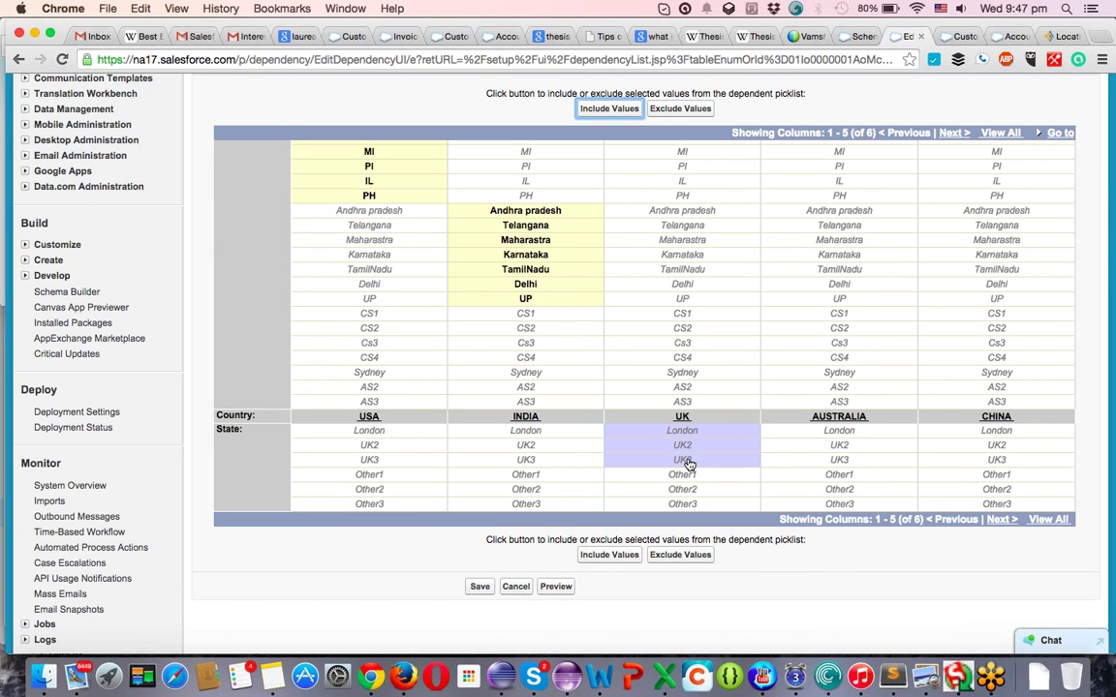
click(600, 112)
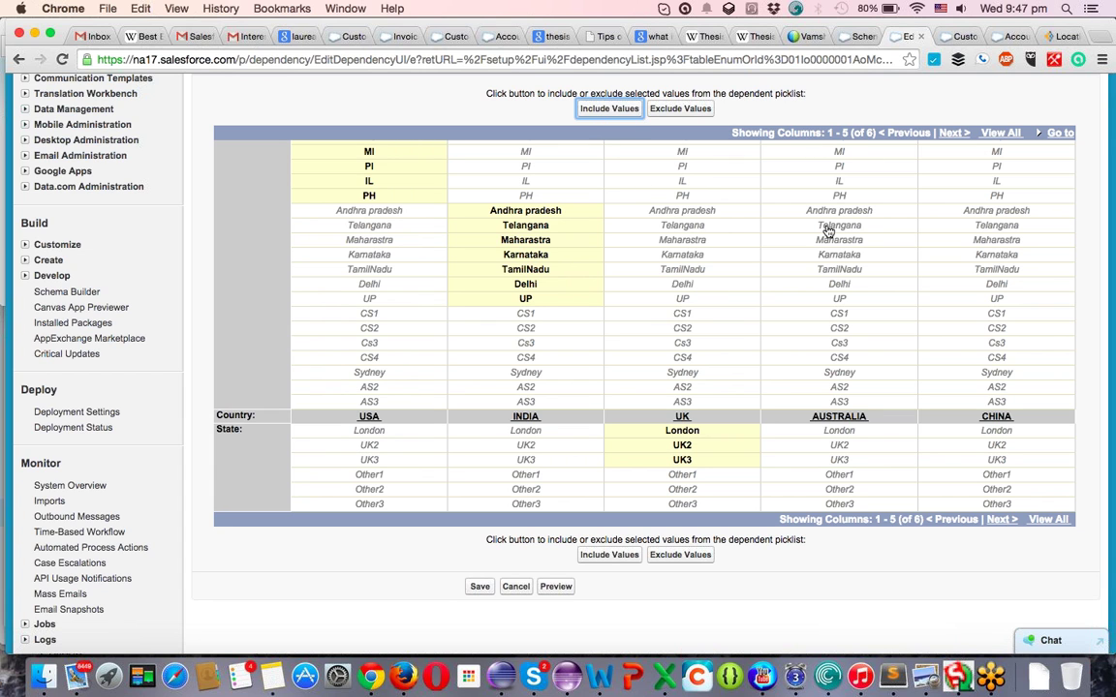
- Include the State values Sydney, AS2 and AS3 for AUSTRALIA in the dependency matrix
scroll(829, 230, up, 2)
scroll(829, 230, down, 3)
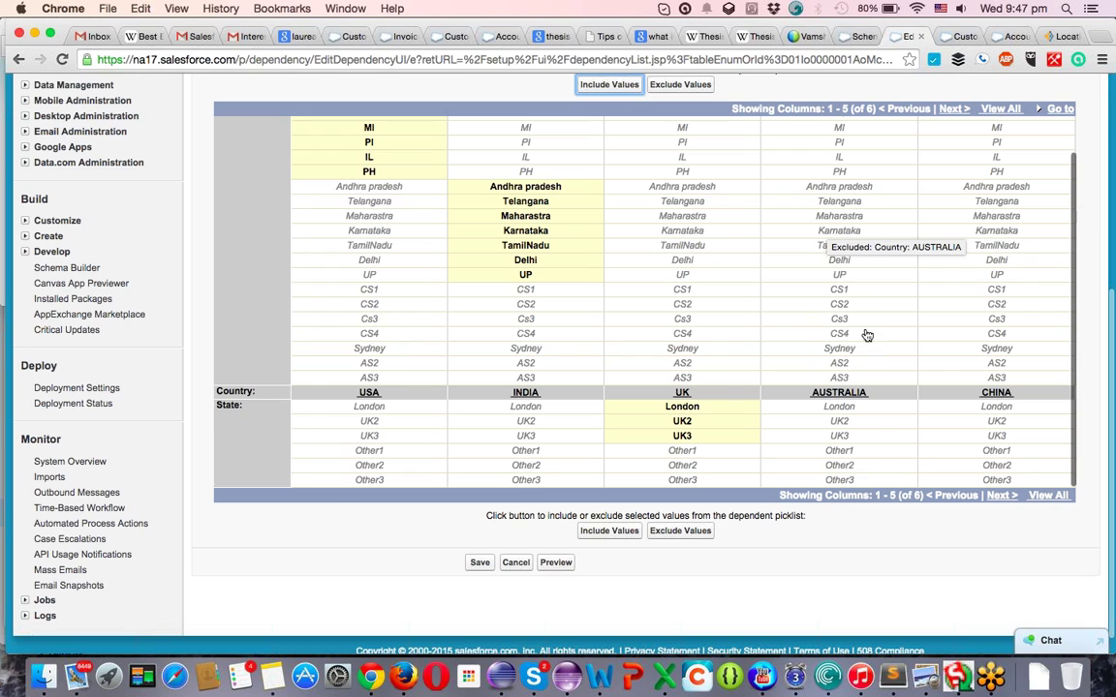
click(842, 348)
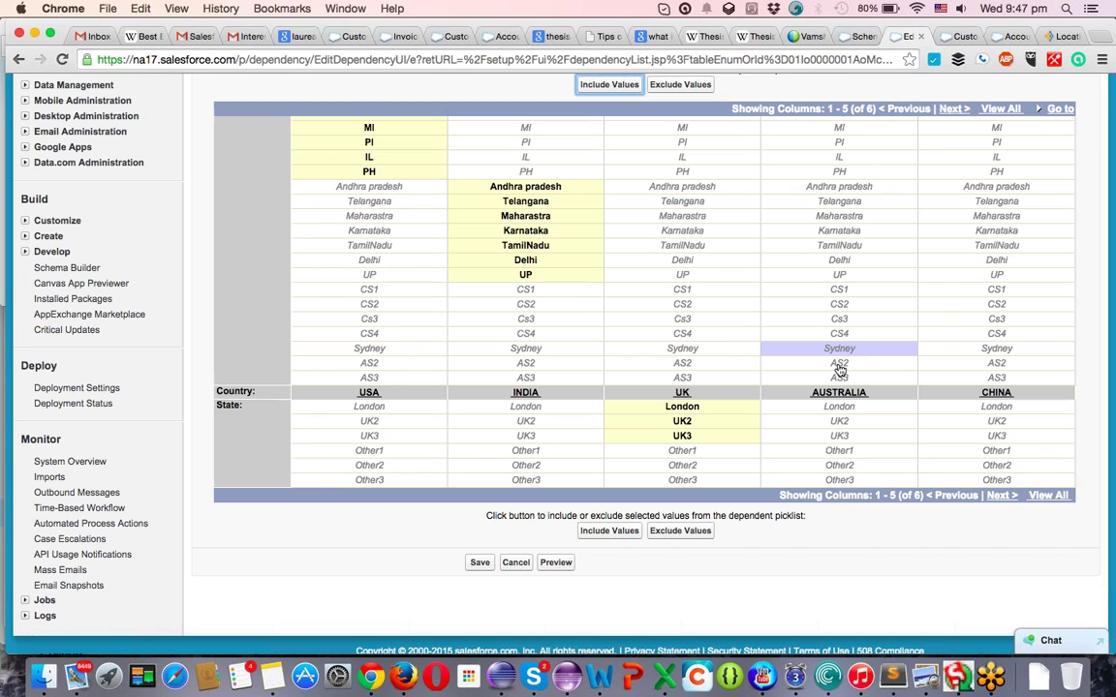
shift+click(840, 369)
shift+click(838, 377)
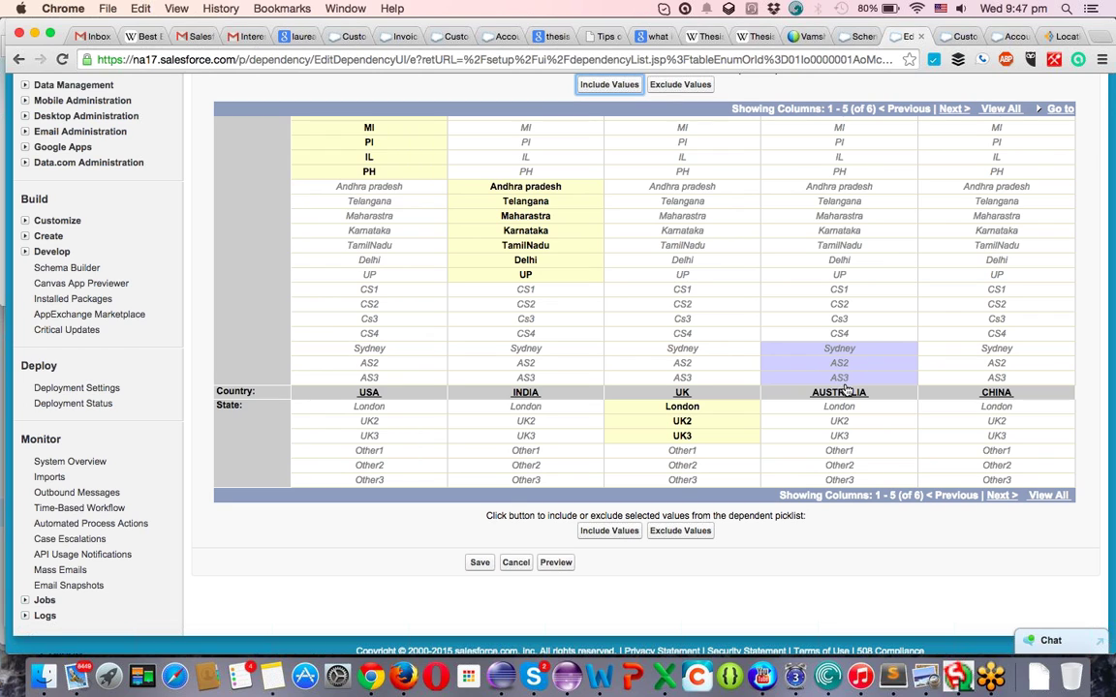
click(592, 85)
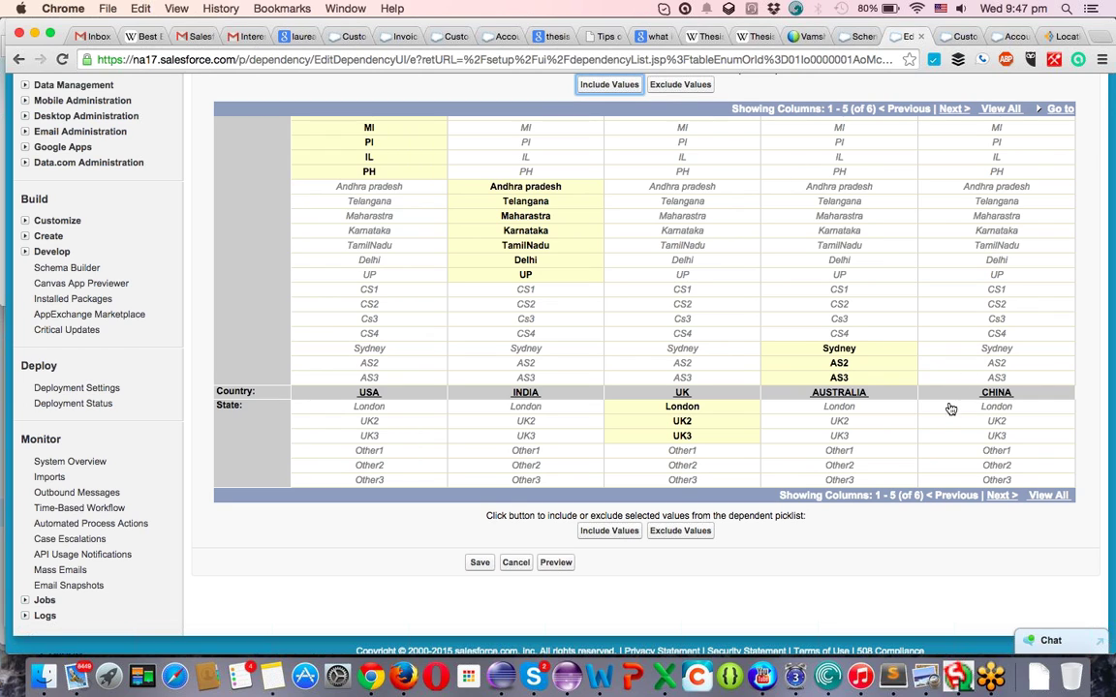
- Include the State values CS1, CS2, Cs3 and CS4 for CHINA in the dependency matrix
scroll(947, 413, up, 3)
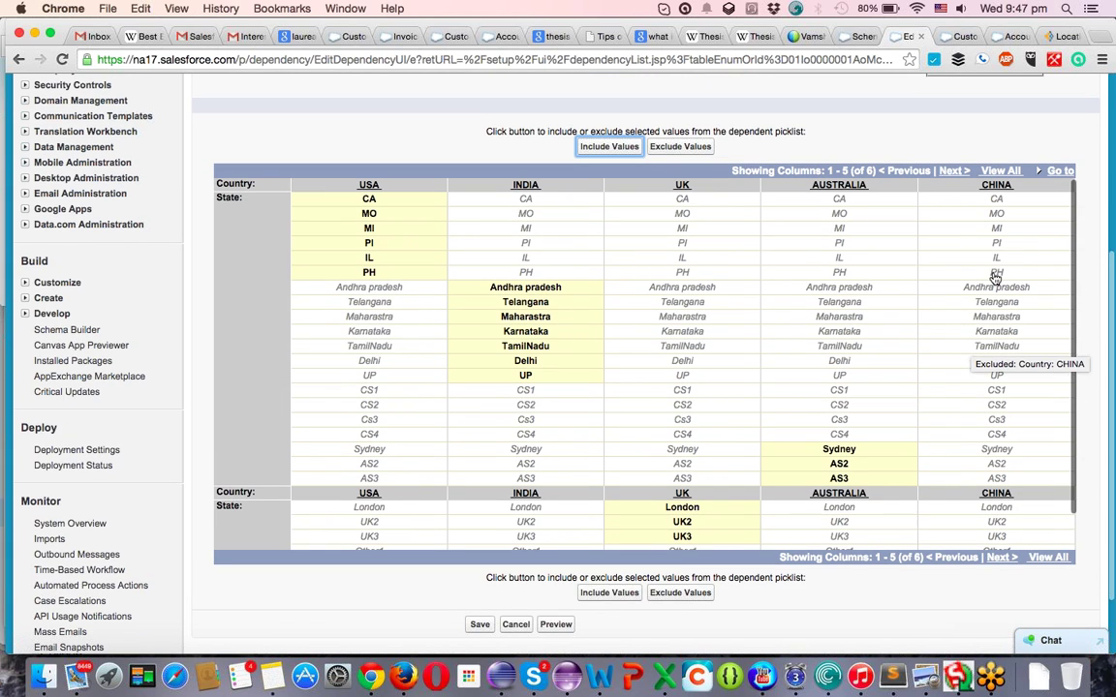
click(1003, 394)
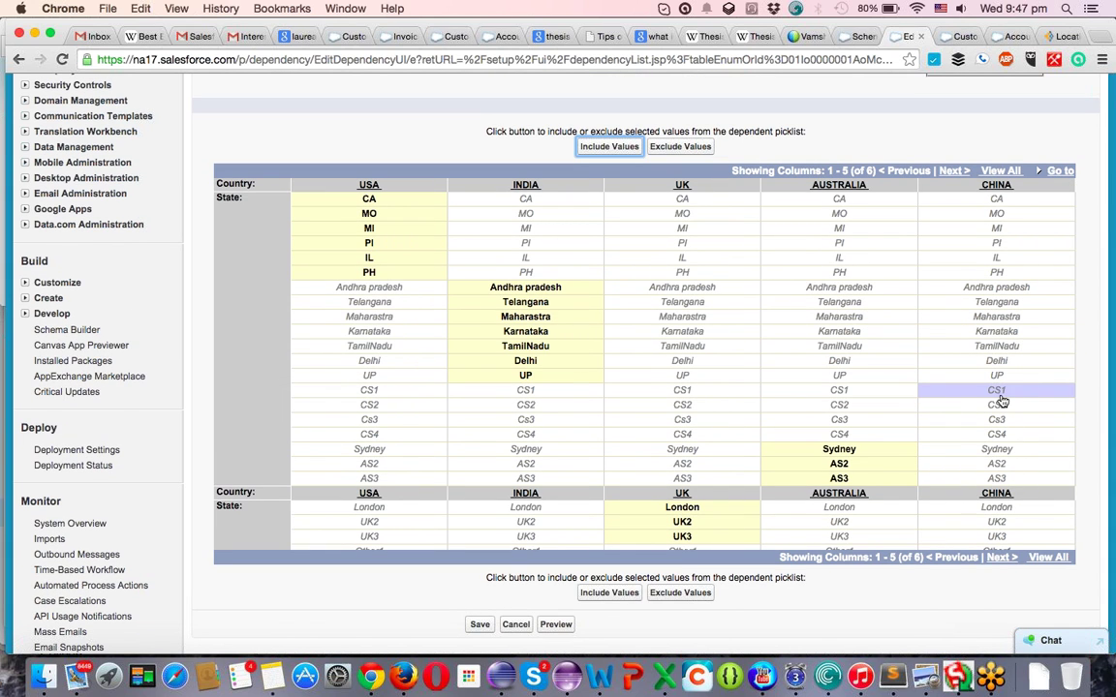
shift+click(1003, 408)
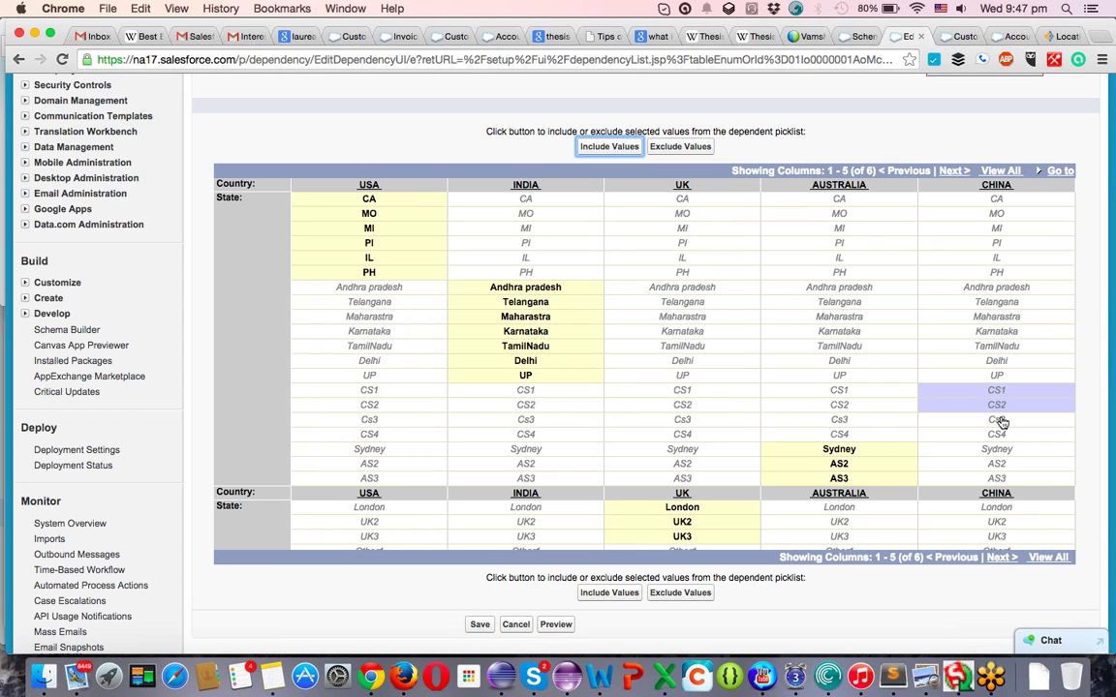
shift+click(999, 423)
shift+click(1002, 435)
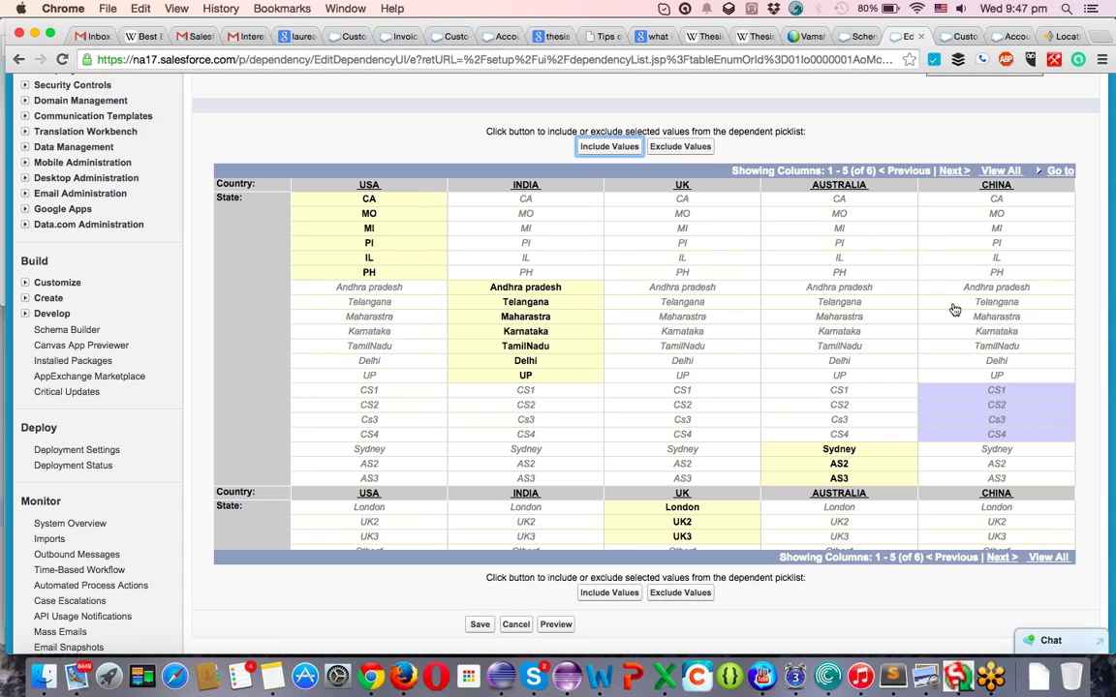
click(626, 153)
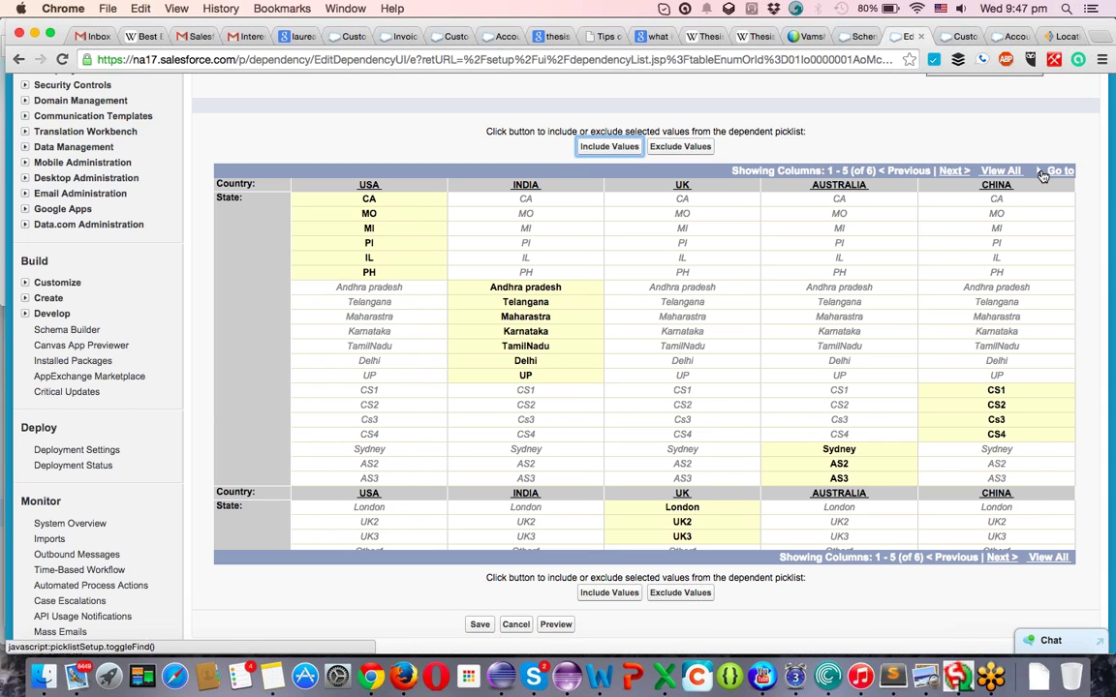
- Show the remaining OTHER column of the matrix and include the State values Other1, Other2 and Other3 for it
click(1003, 559)
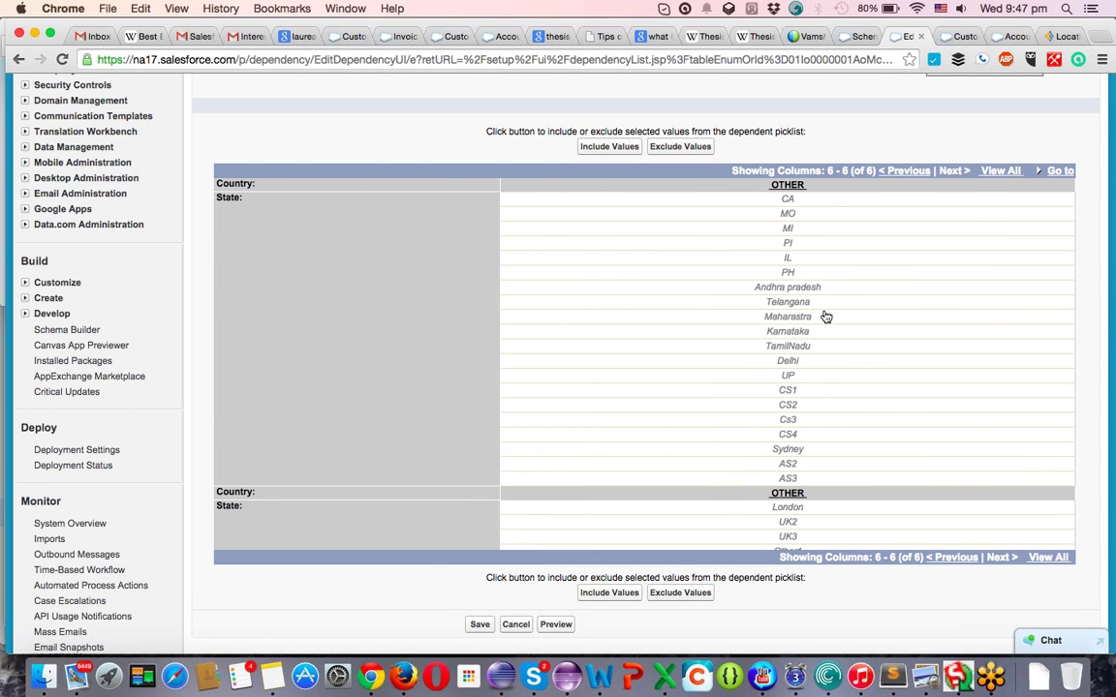
scroll(826, 360, down, 1)
scroll(827, 360, down, 3)
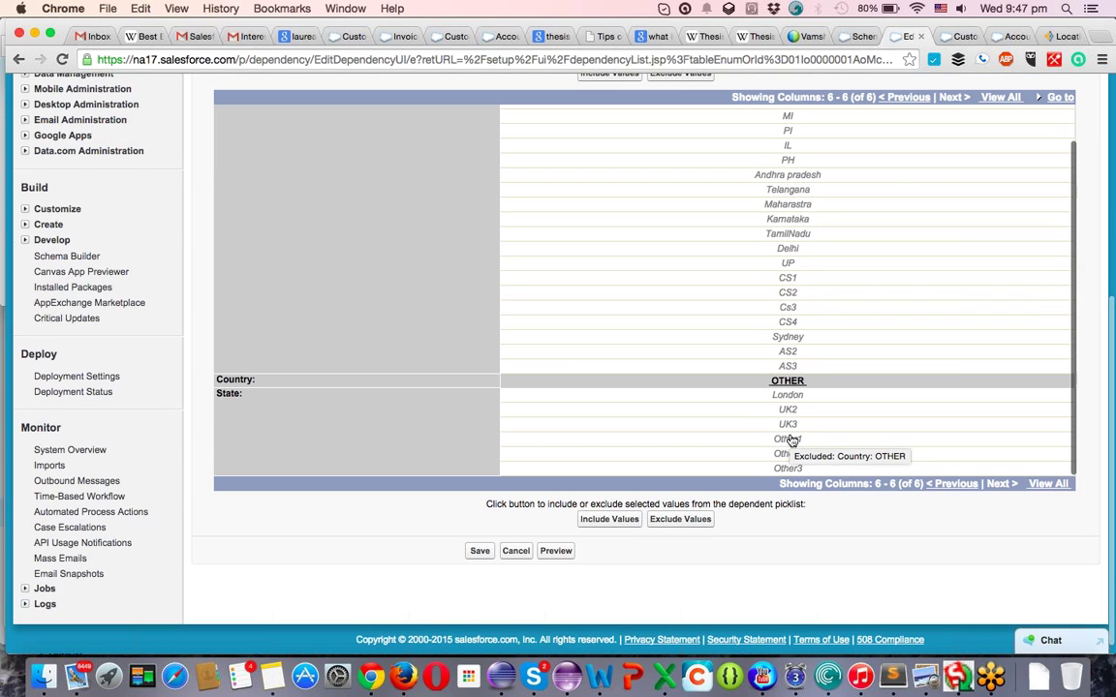
click(788, 440)
shift+click(795, 459)
shift+click(787, 467)
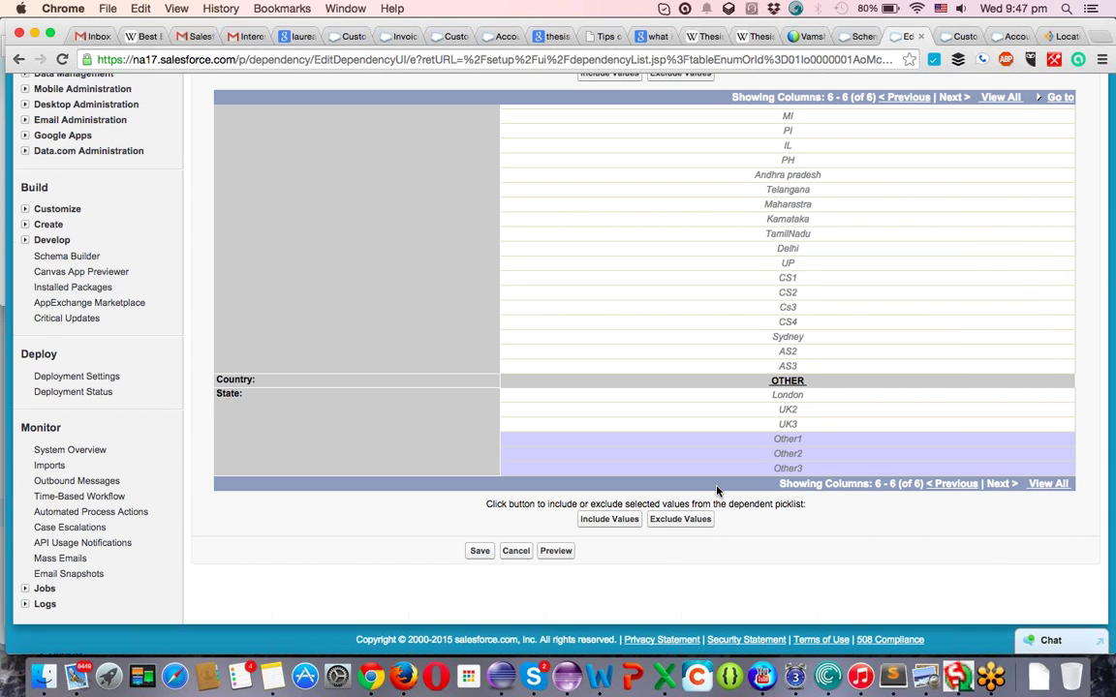
click(608, 520)
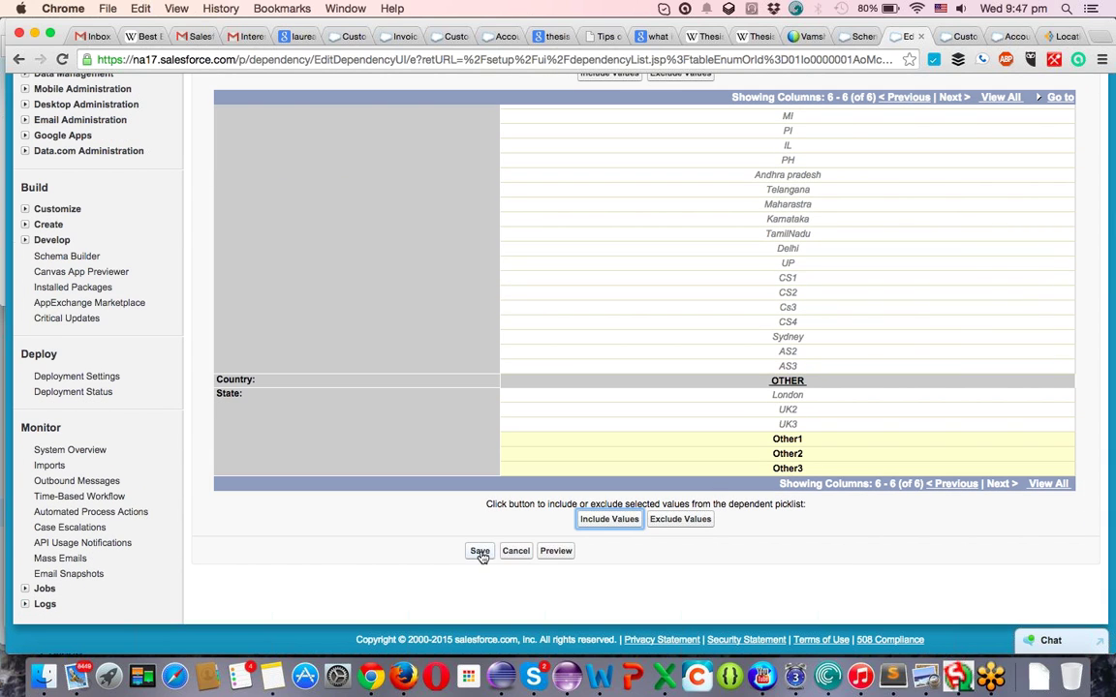
- Preview the dependent picklist and filter the preview by the Business Customer record type
click(556, 552)
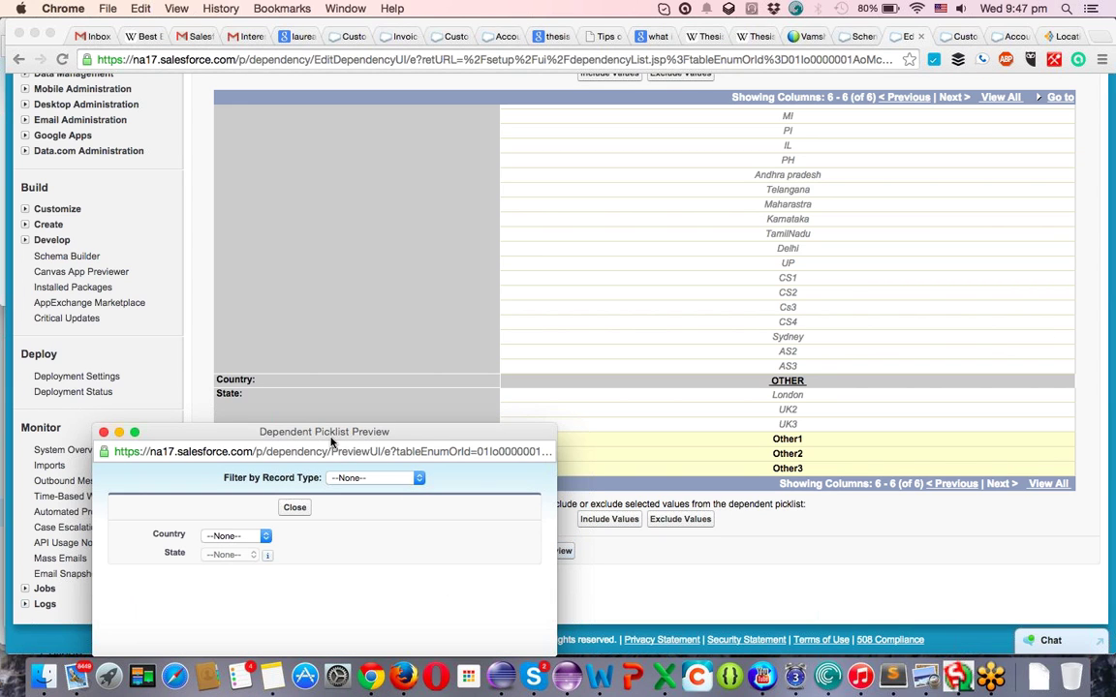
drag(291, 432, 646, 193)
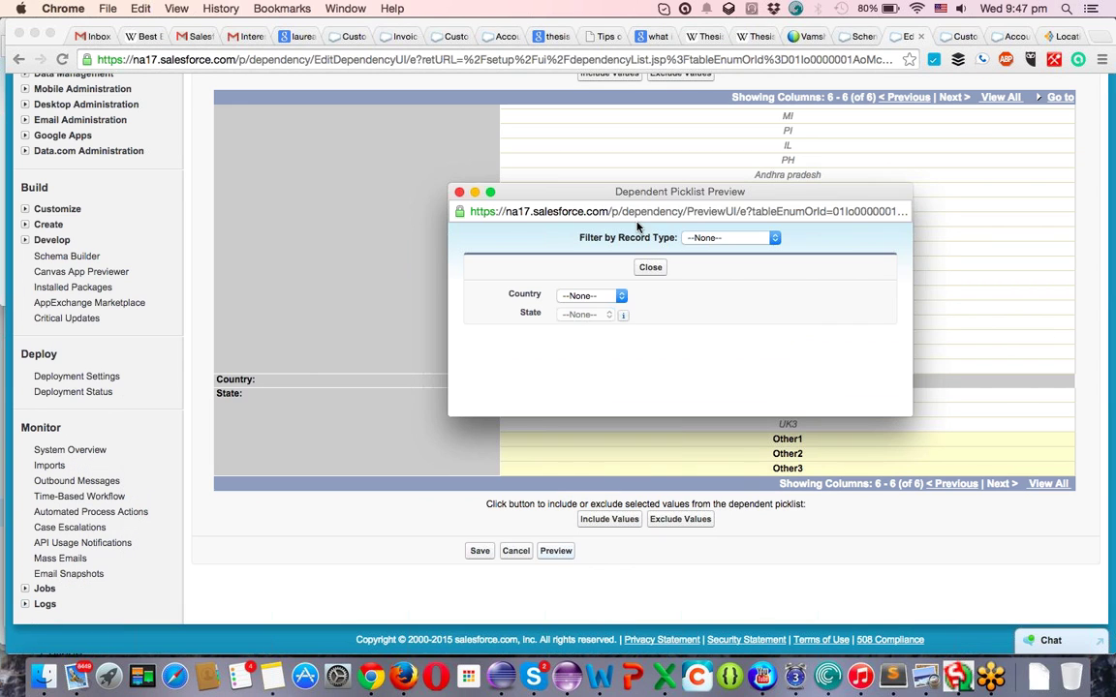
click(610, 297)
click(621, 296)
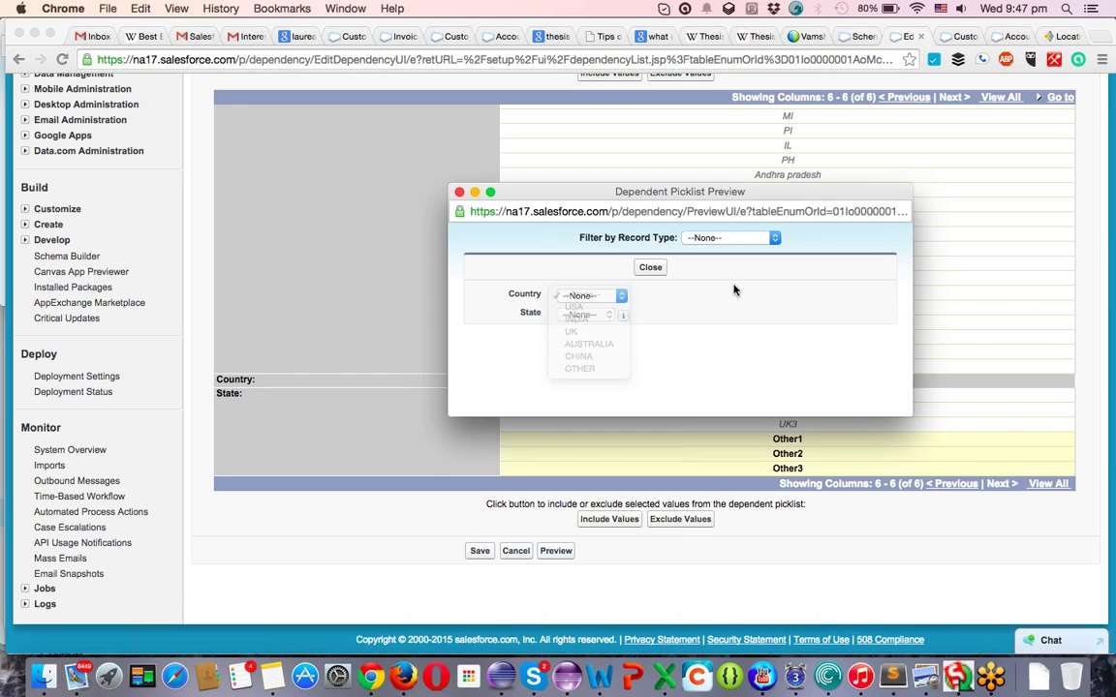
click(711, 238)
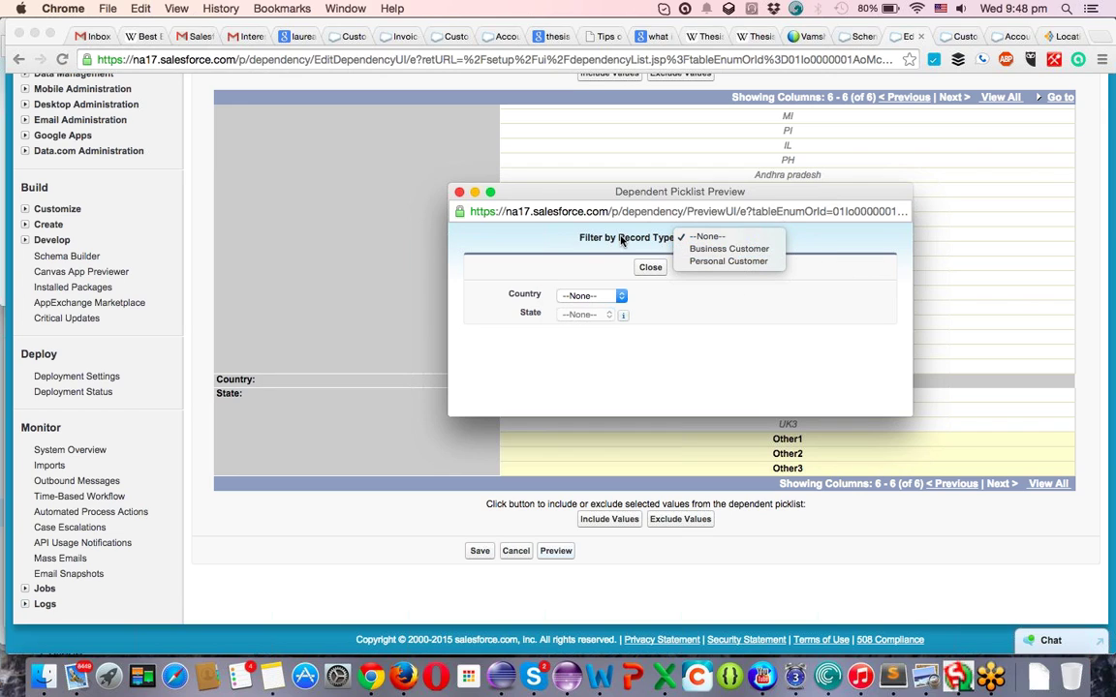
click(717, 238)
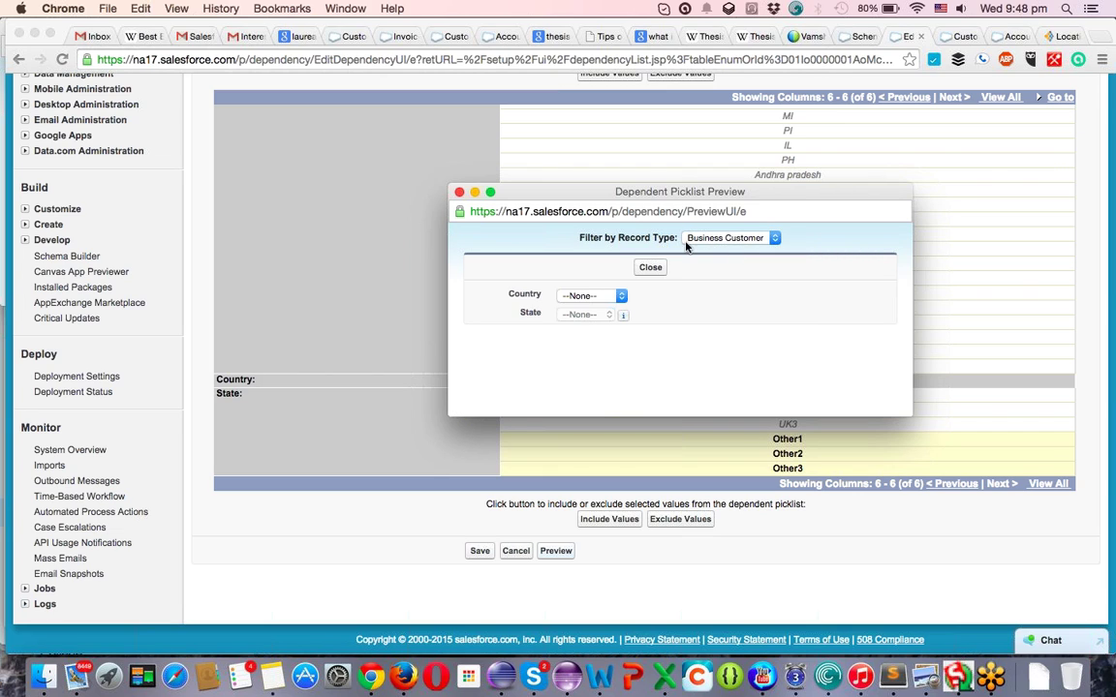
- Check in the preview which State values are offered for the countries USA and INDIA
click(589, 296)
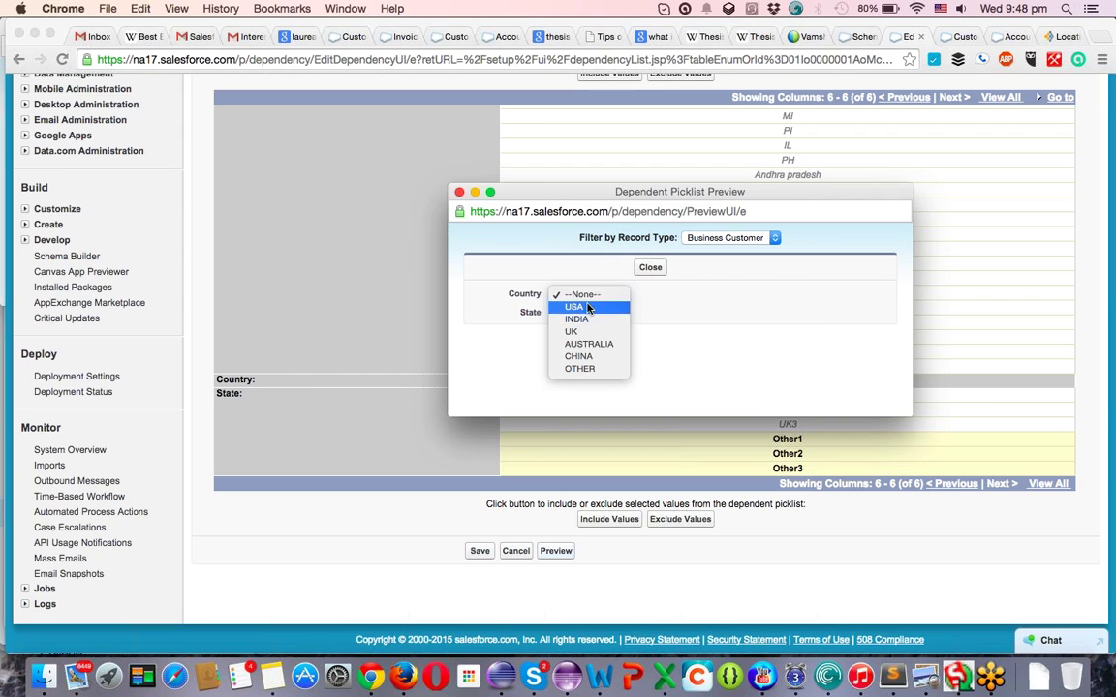
click(575, 307)
click(587, 315)
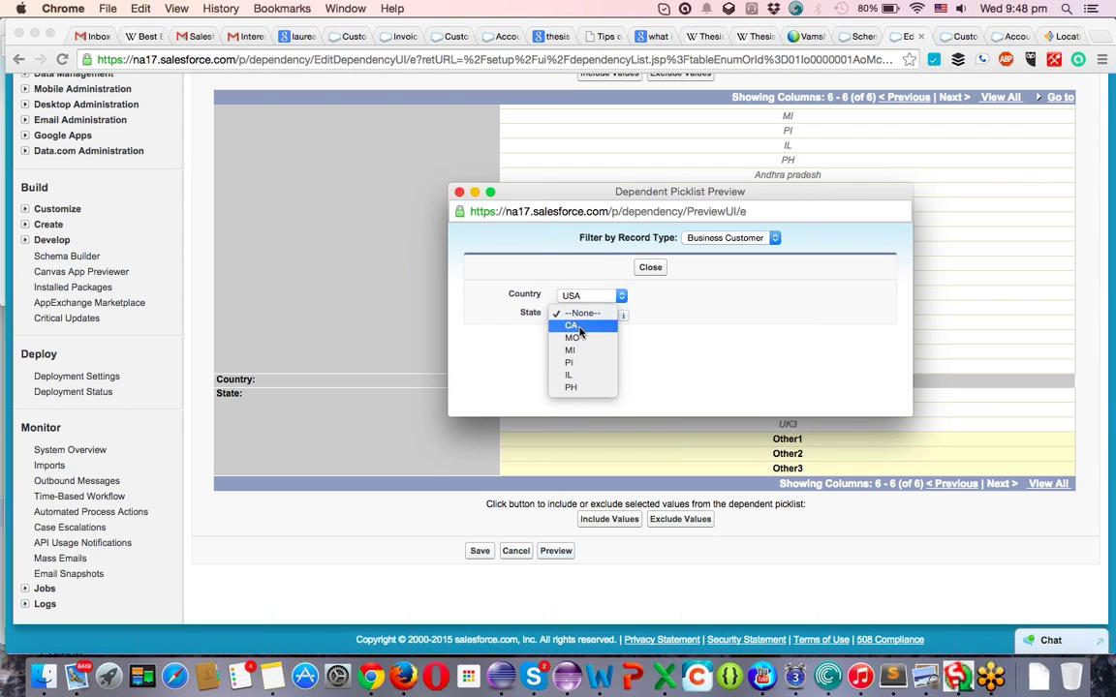
click(596, 297)
click(595, 297)
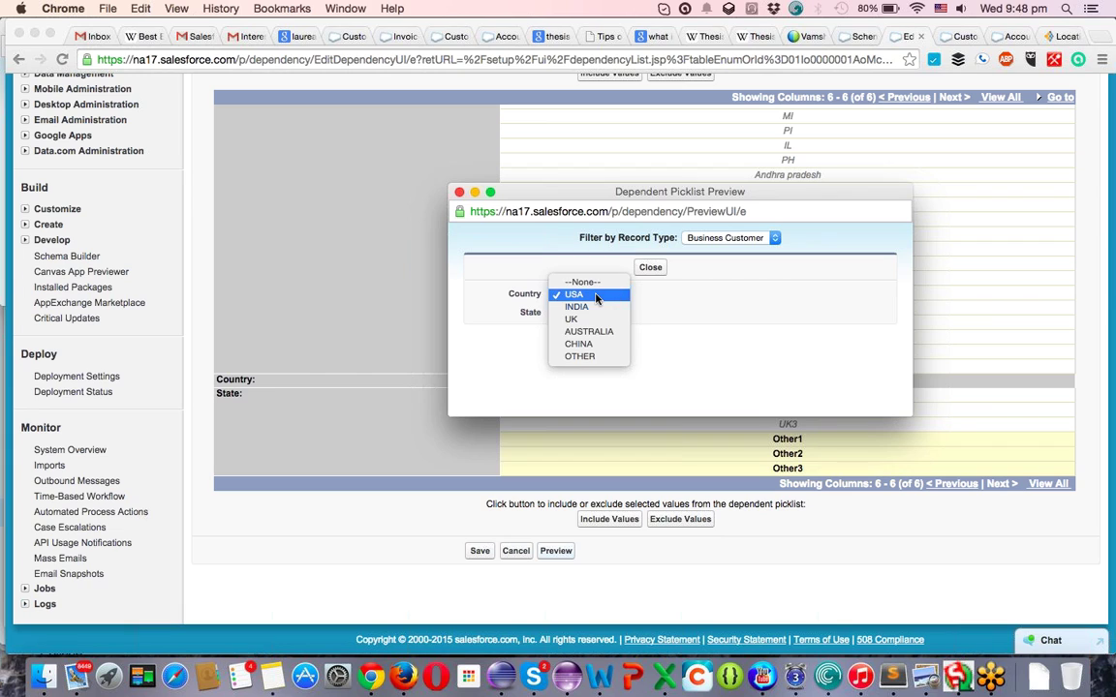
click(588, 306)
click(590, 314)
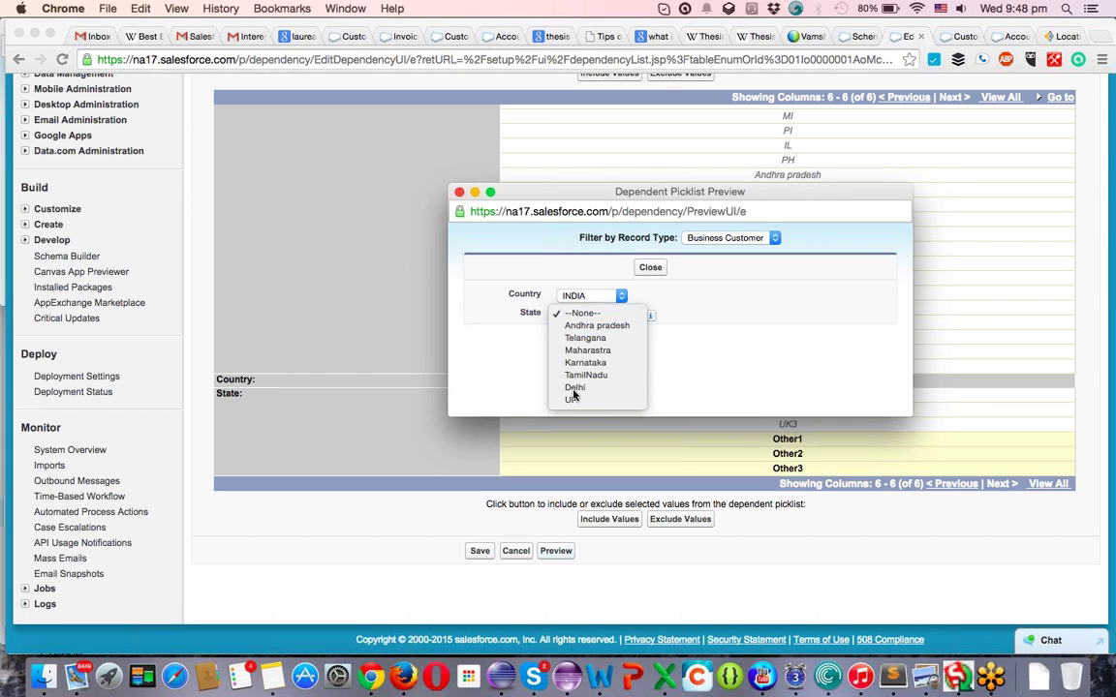
- Check in the preview which State values are offered for the countries OTHER and CHINA
click(580, 300)
click(579, 298)
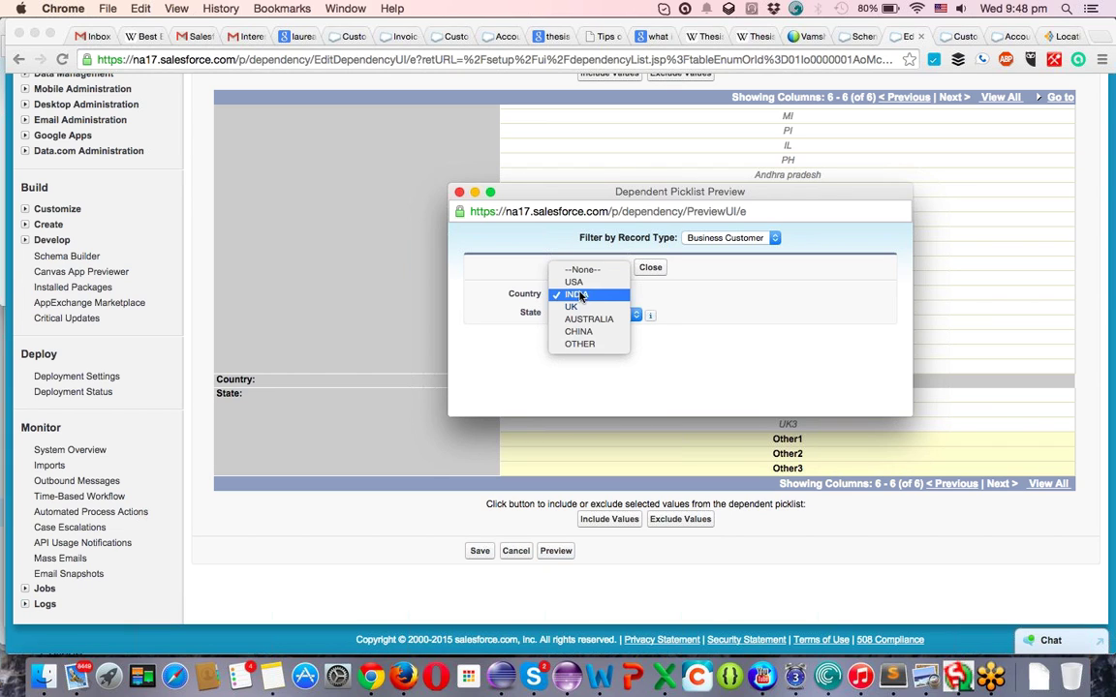
click(577, 345)
click(588, 314)
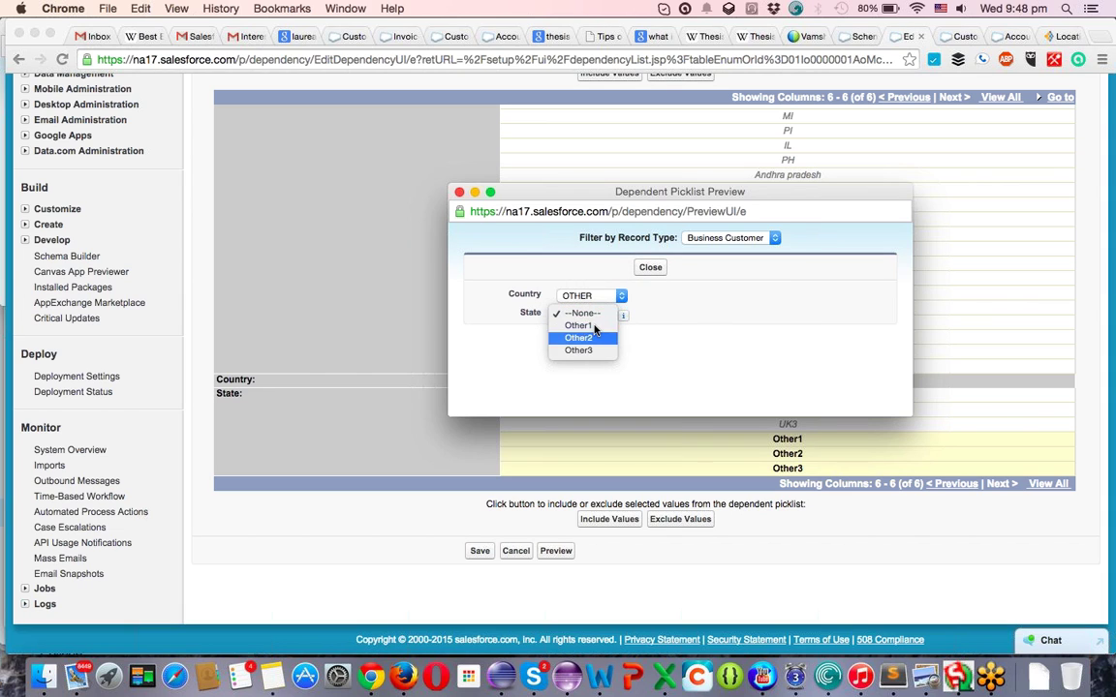
click(591, 296)
click(593, 297)
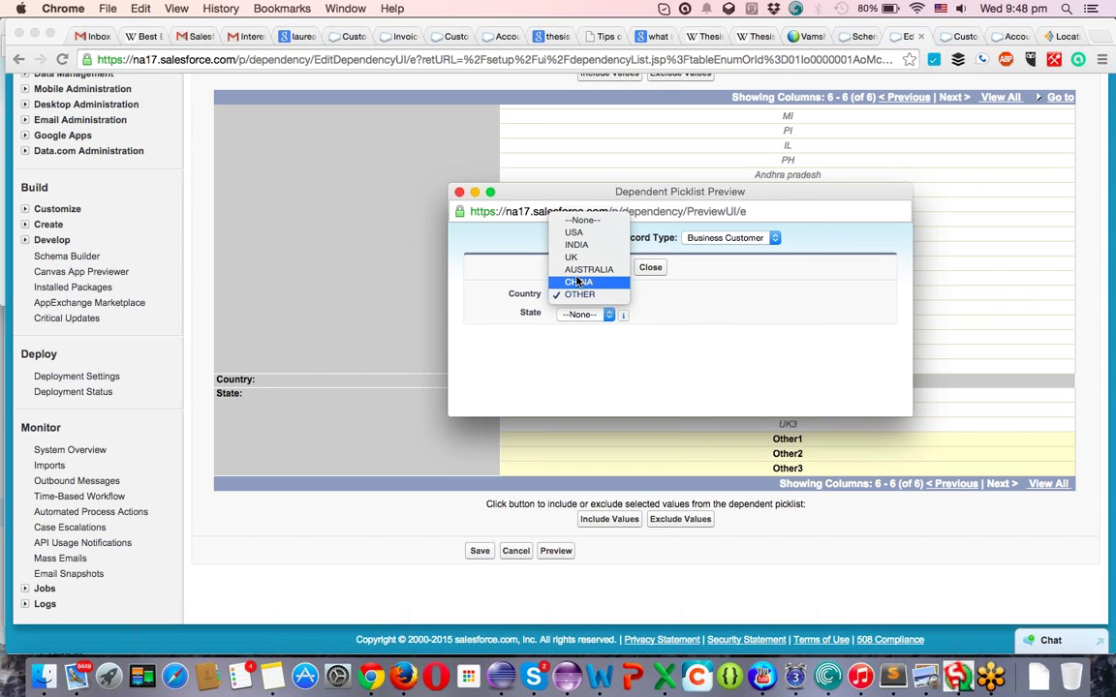
click(577, 281)
click(583, 314)
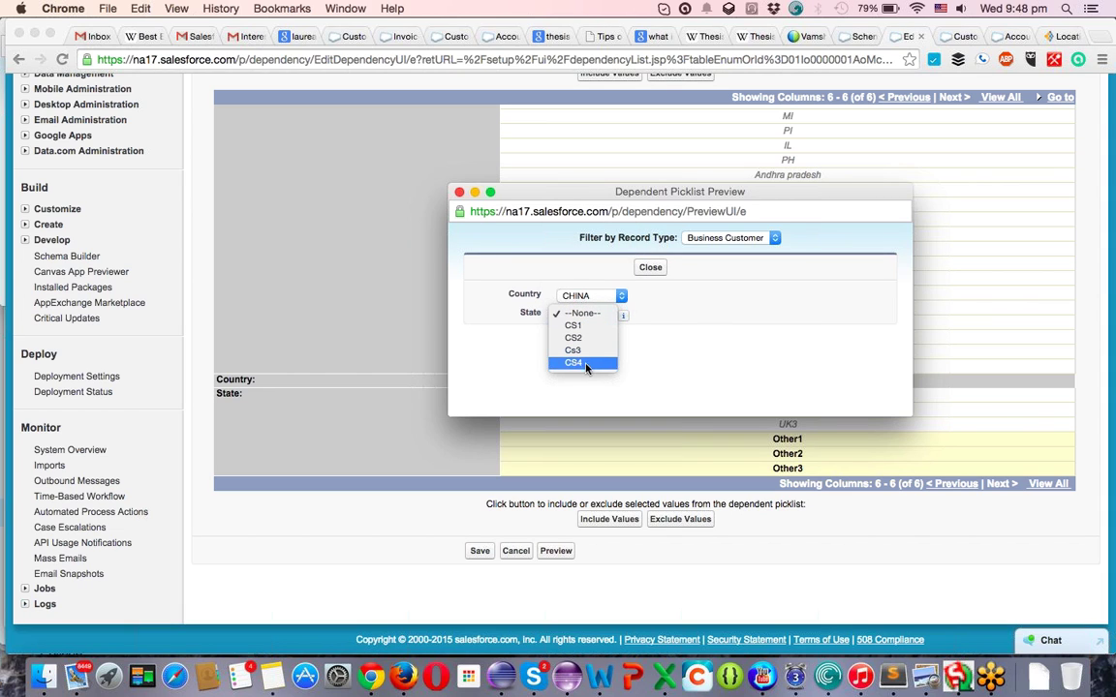
- Close the dependent picklist preview and save the Country–State field dependency
click(461, 200)
click(460, 193)
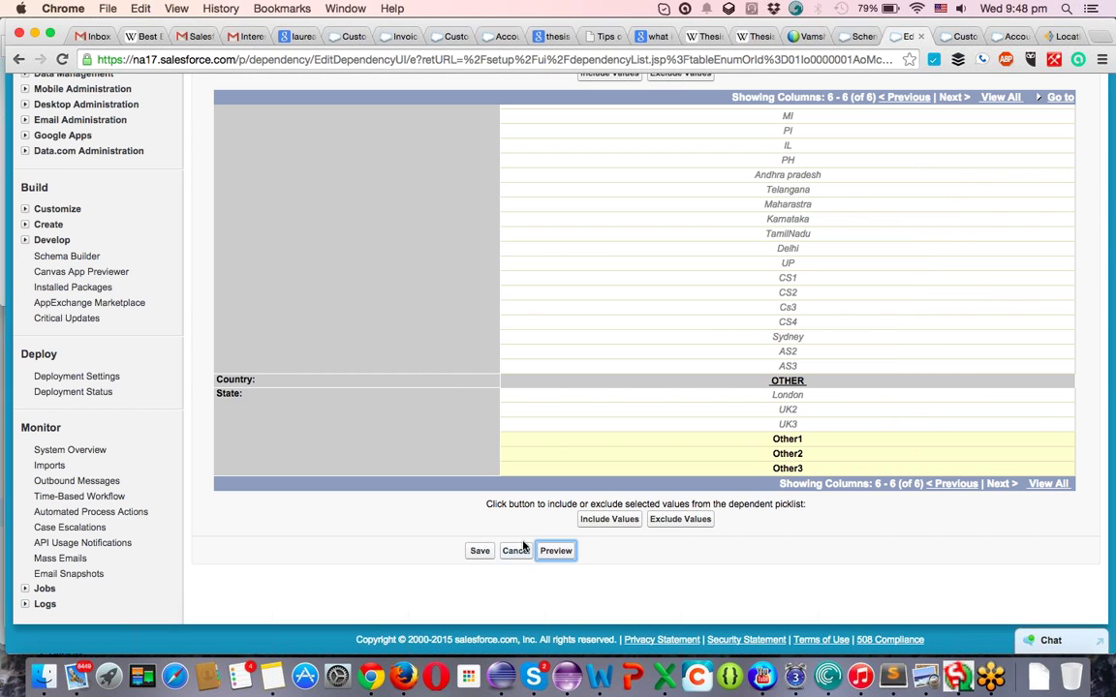
click(479, 550)
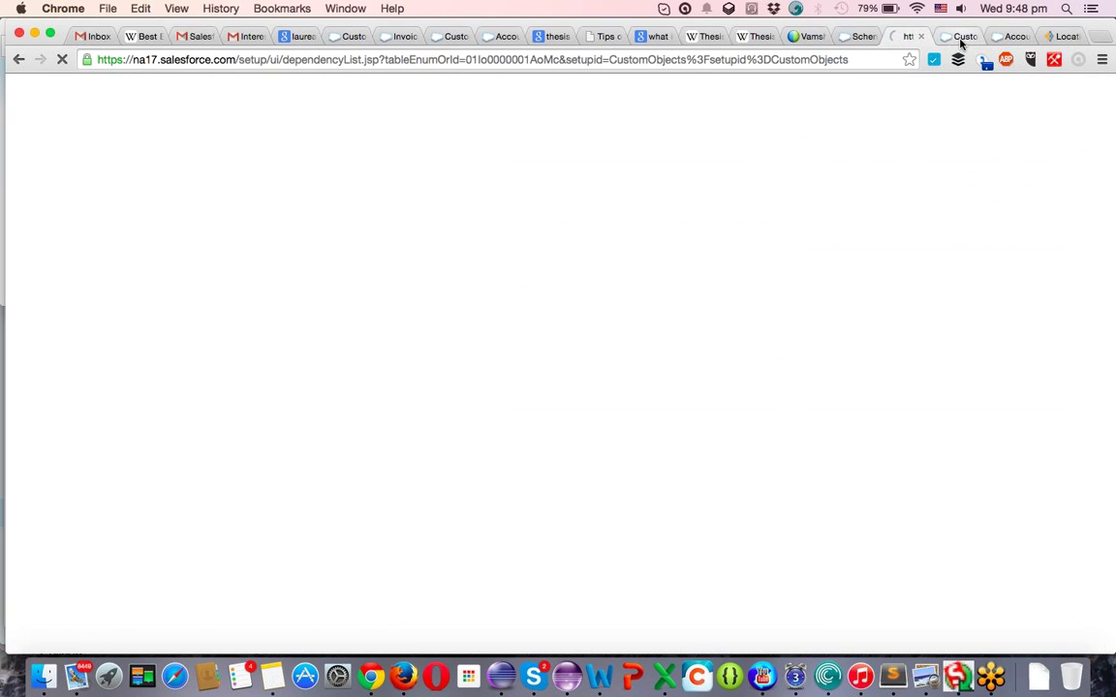
- Start a new customer record from the Customers home page using the Business Customer record type
click(961, 40)
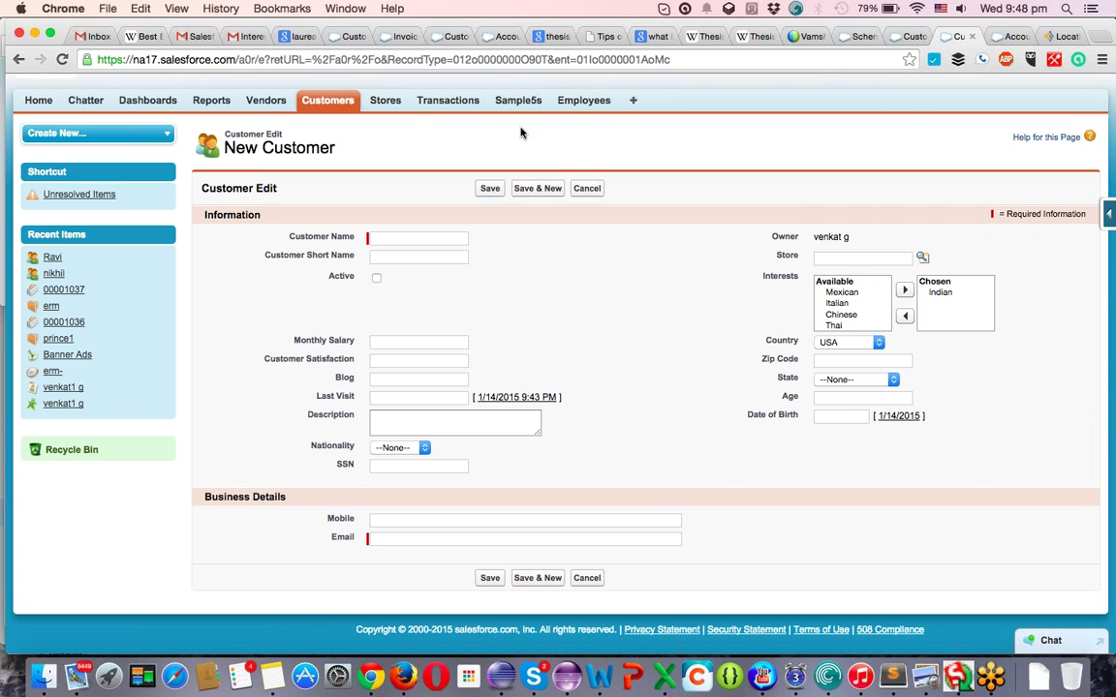
click(325, 102)
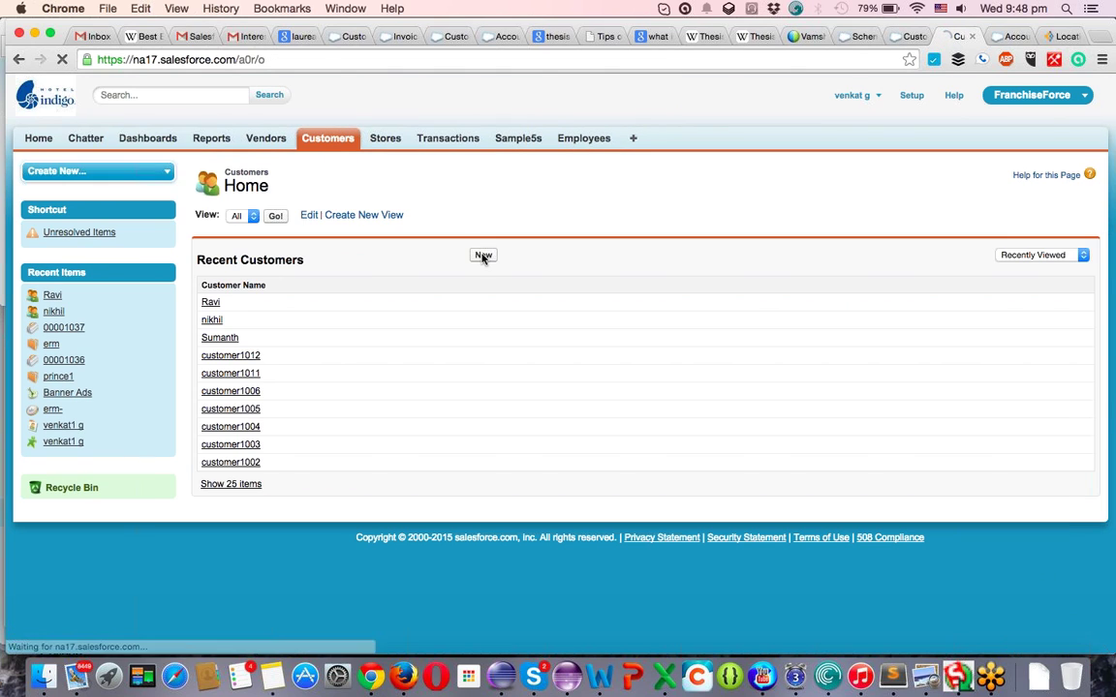
click(482, 256)
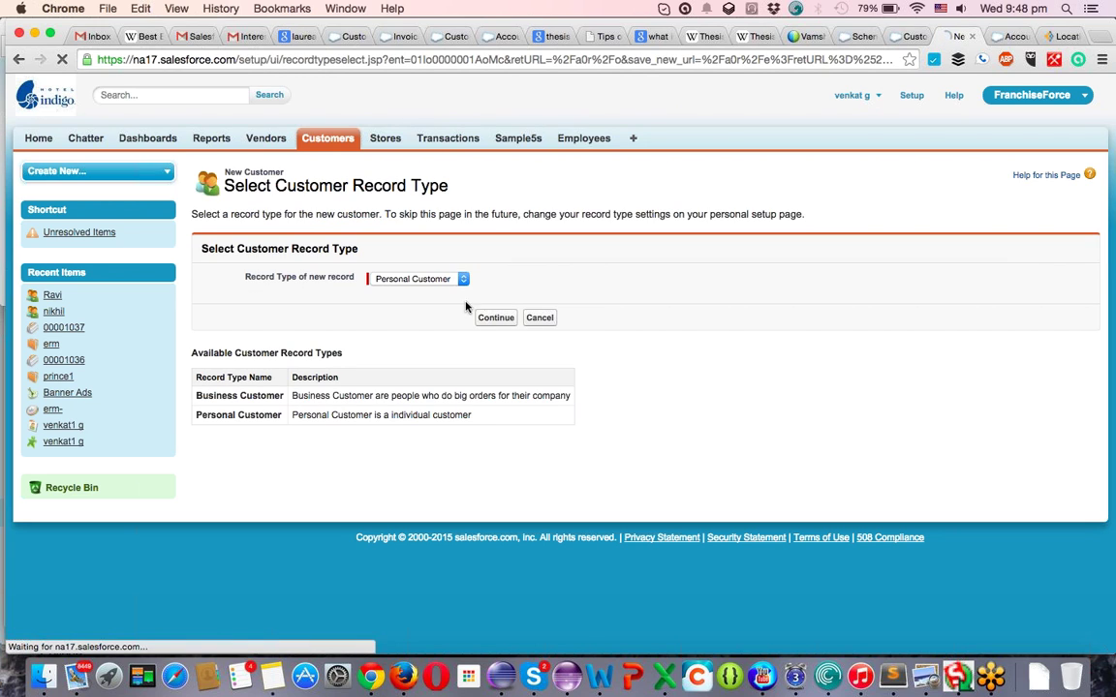
click(418, 277)
click(418, 265)
click(496, 318)
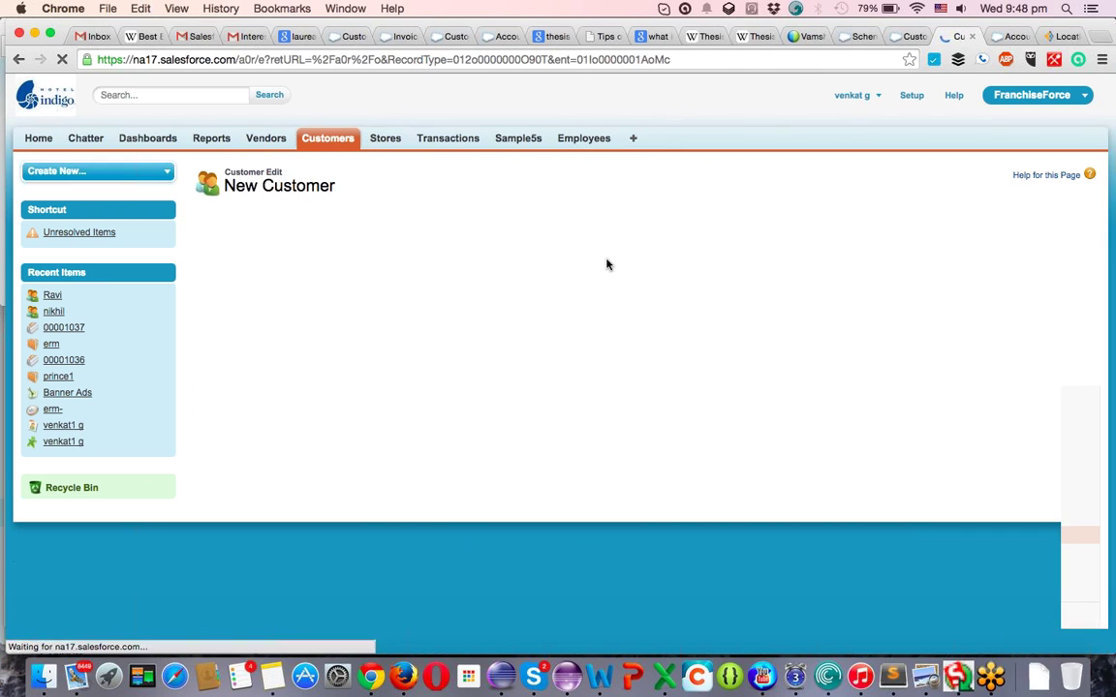
- Set the new customer's Country to USA and check which State values are offered
click(837, 380)
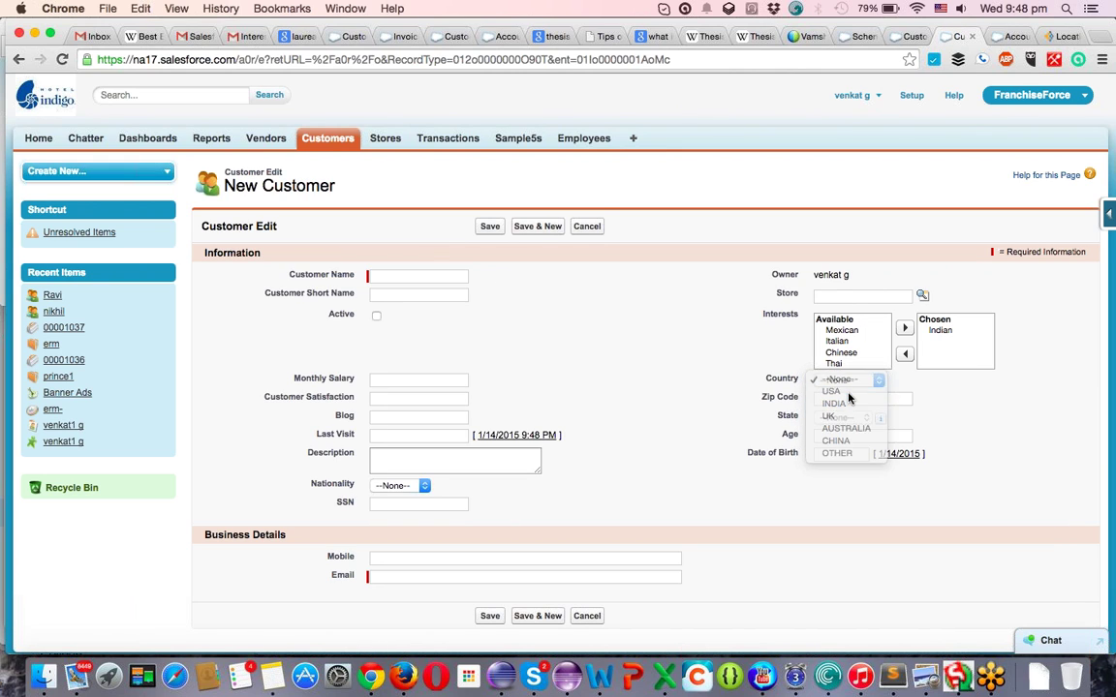
click(843, 391)
click(839, 417)
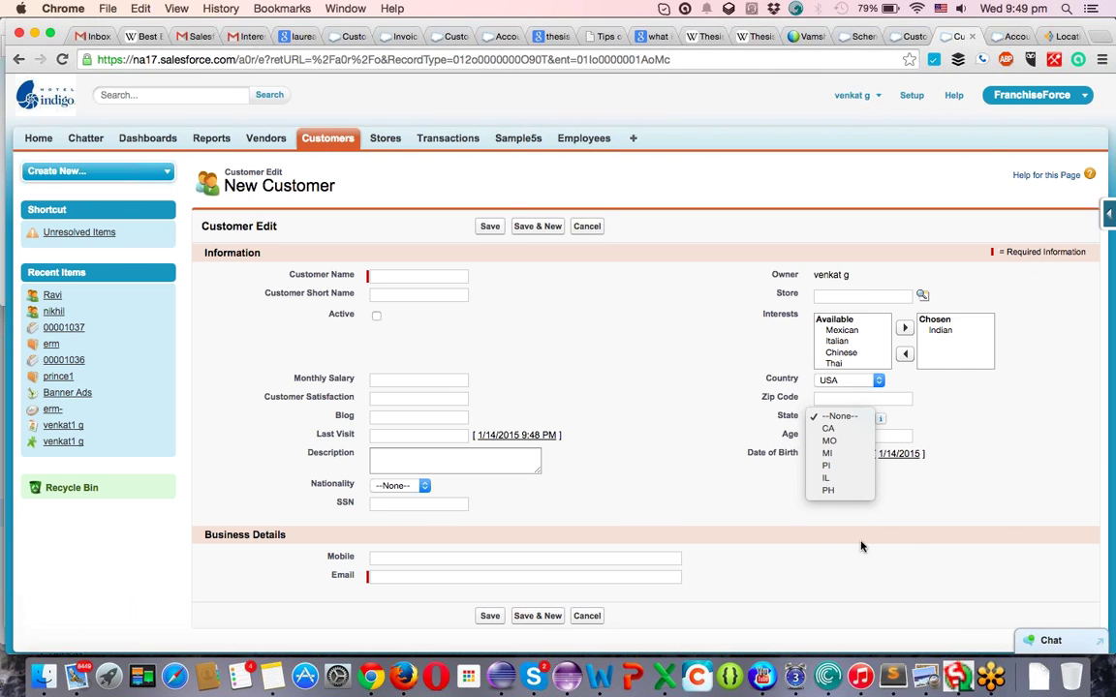
click(816, 347)
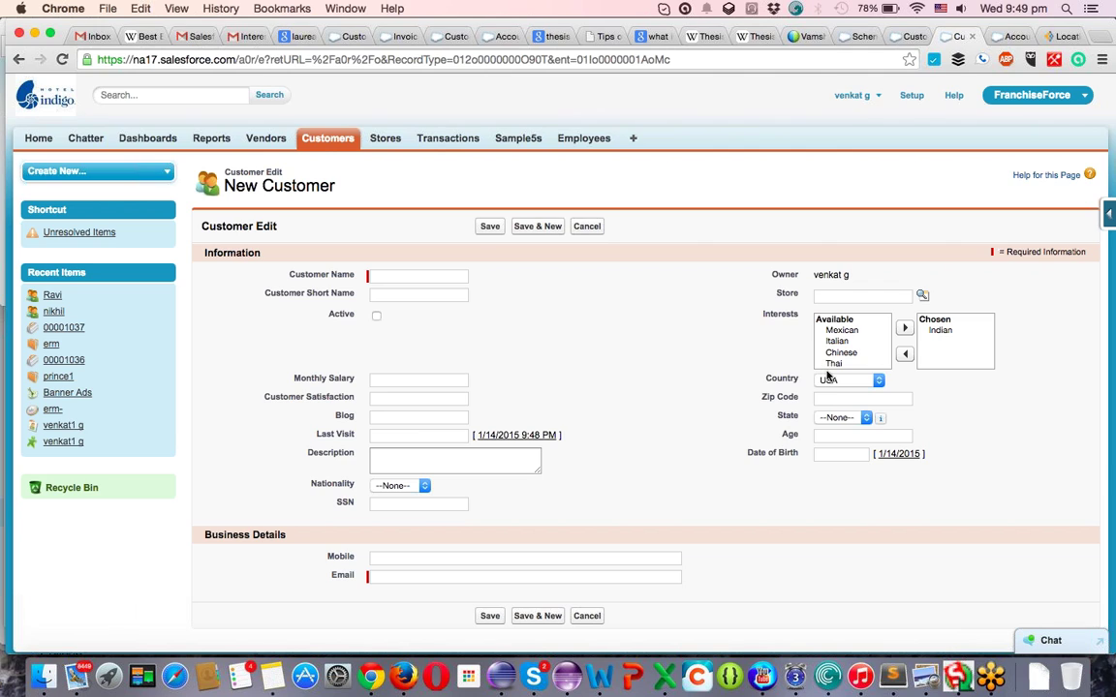
- Recheck the Country and State choices, keeping USA as the country, and set the State to CA
click(835, 382)
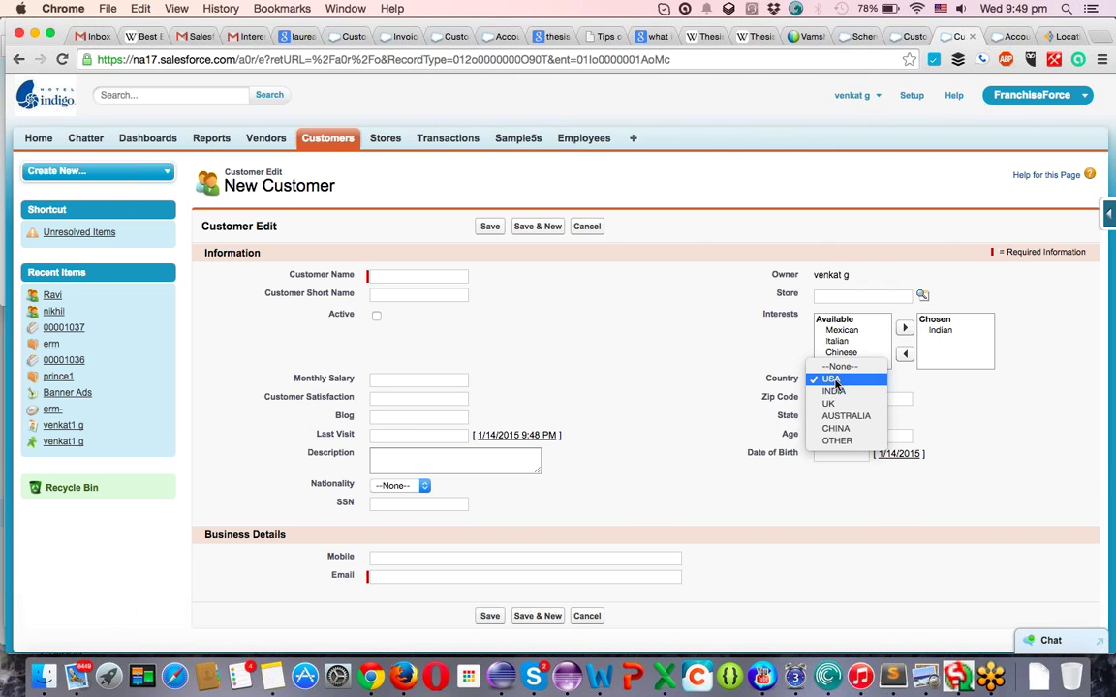
click(834, 380)
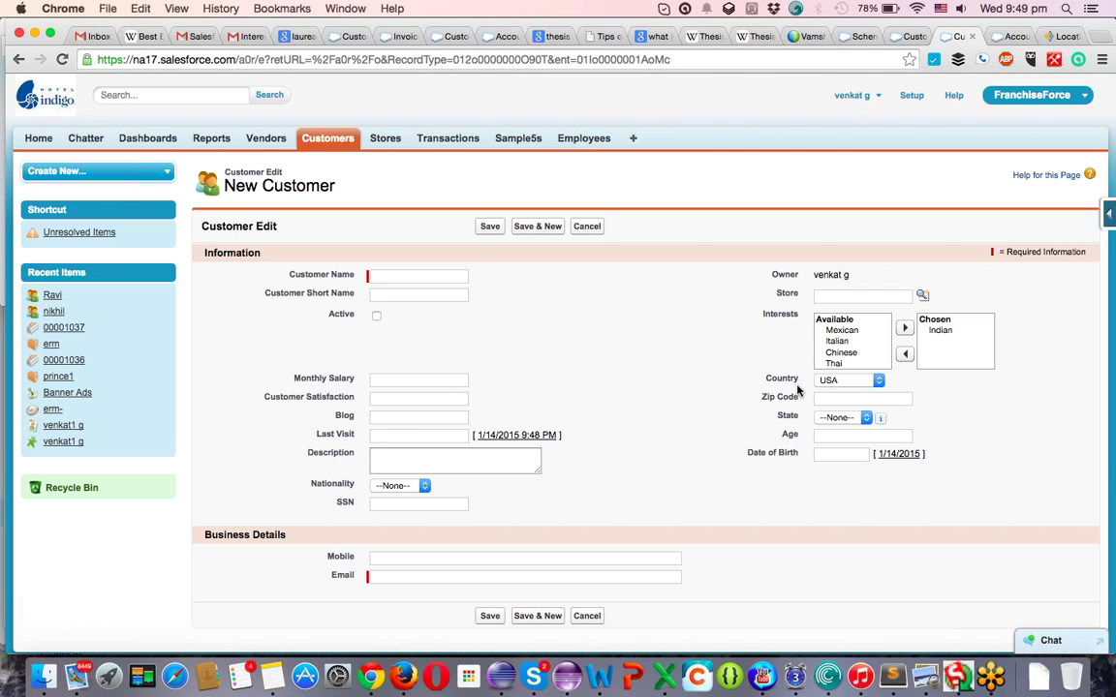
click(844, 416)
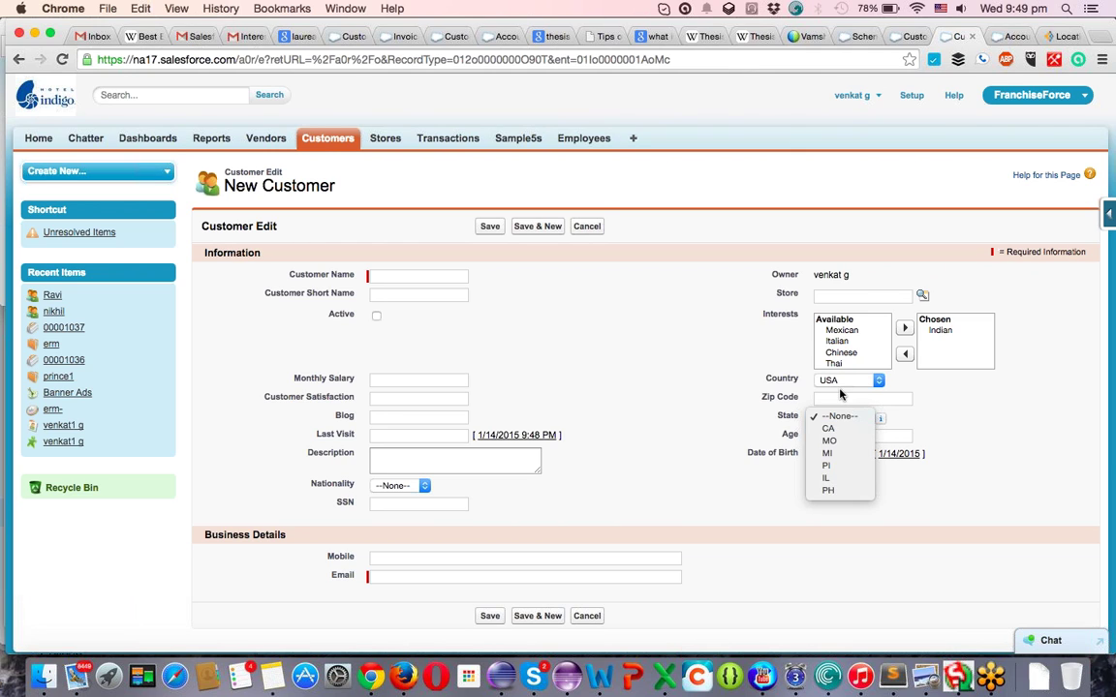
click(835, 381)
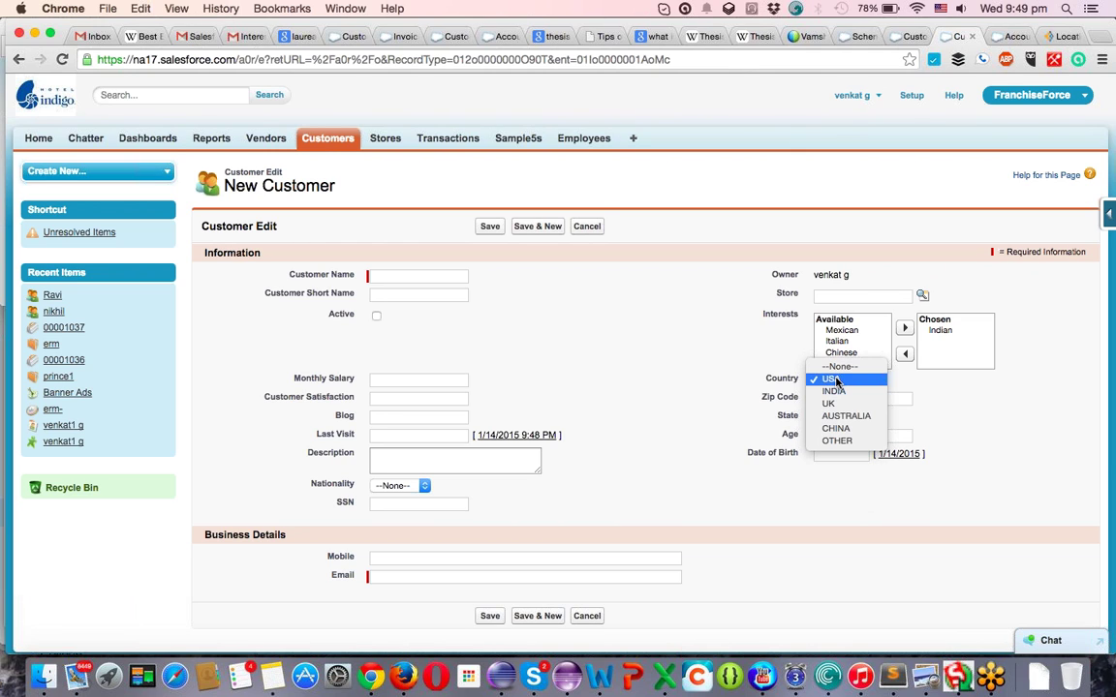
click(835, 379)
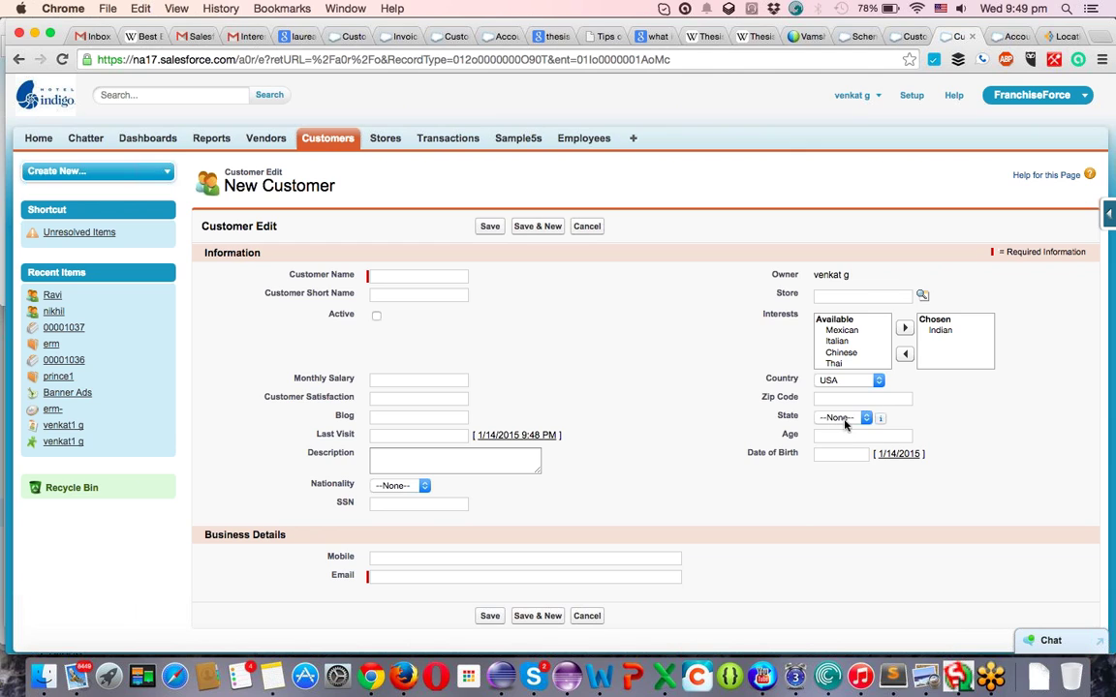
click(846, 419)
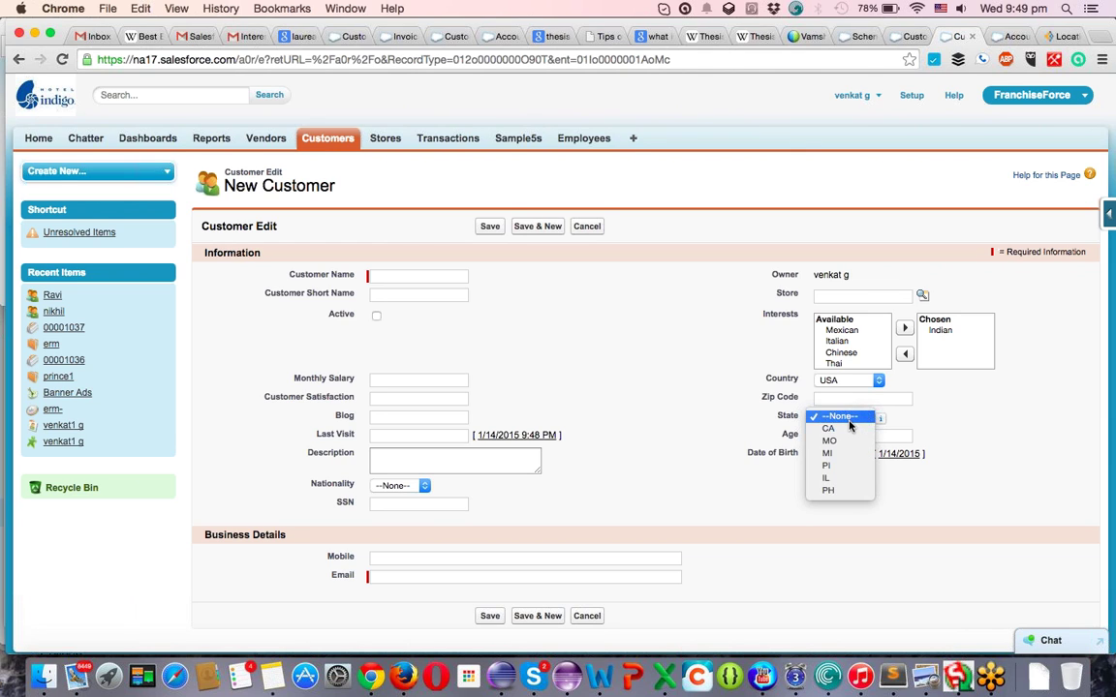
click(842, 428)
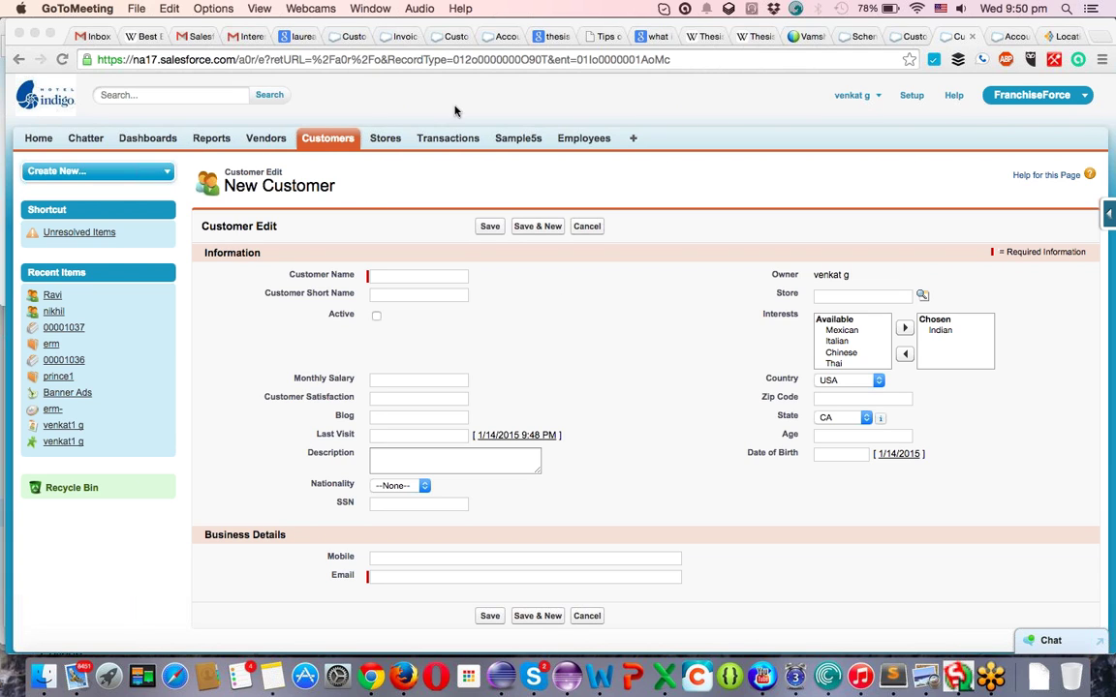
- Leave the unsaved new customer form and open the Setup home page
click(796, 97)
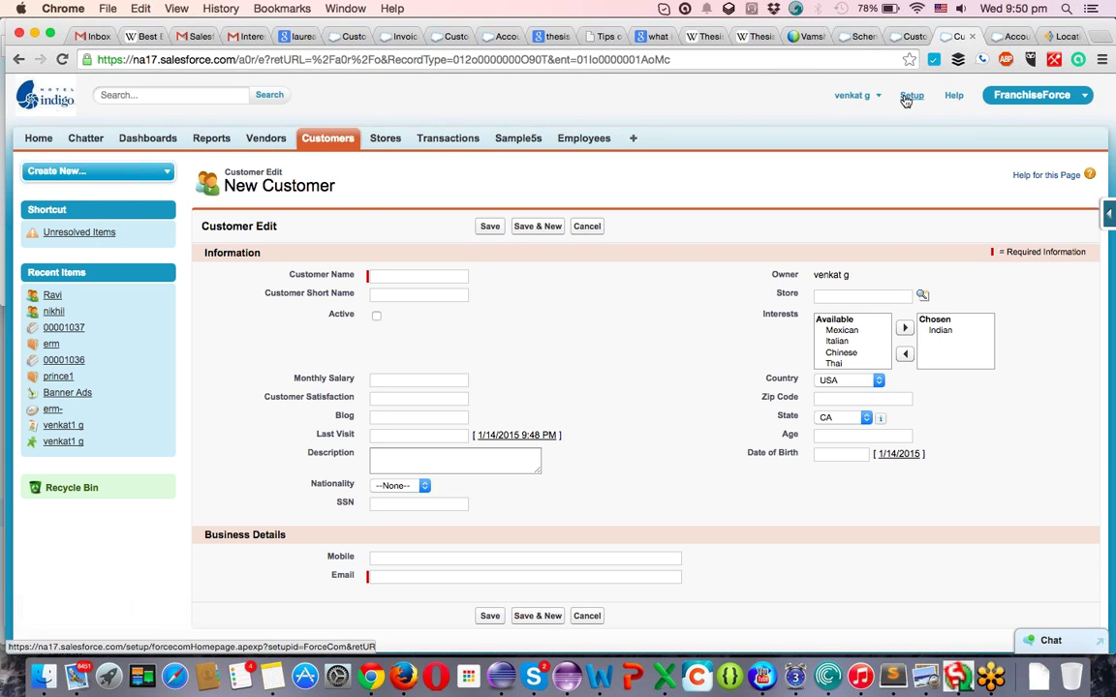
click(909, 96)
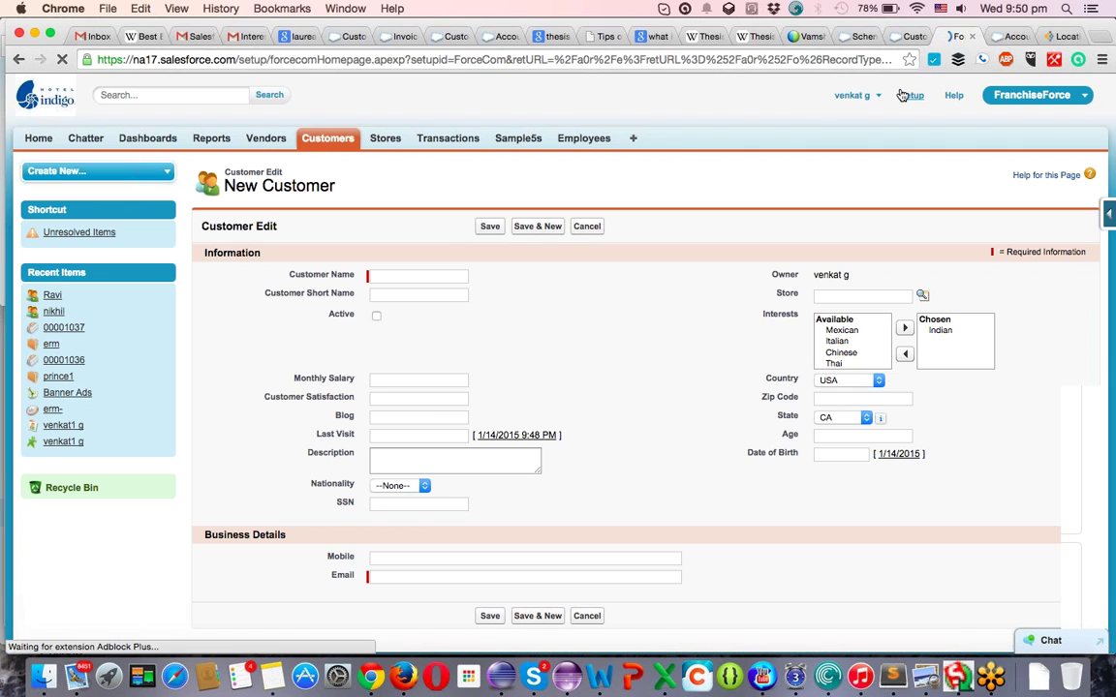